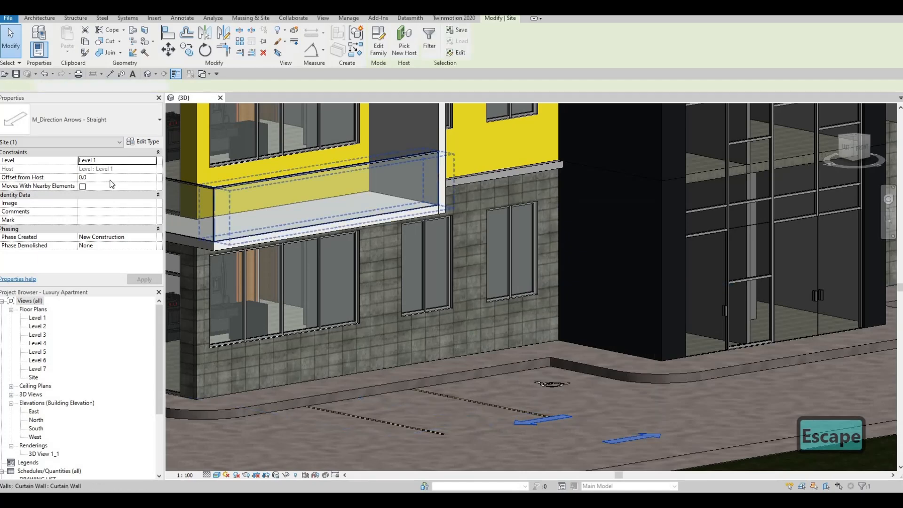
# Set the Offset from Host of the selected straight direction arrows to -200 and clear the selection.
pyautogui.click(112, 177)
pyautogui.write('-200')
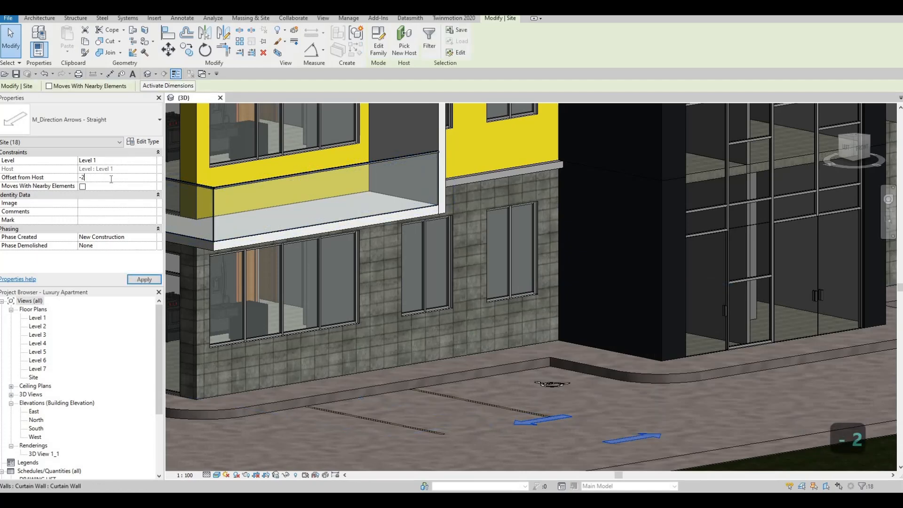
pyautogui.click(142, 279)
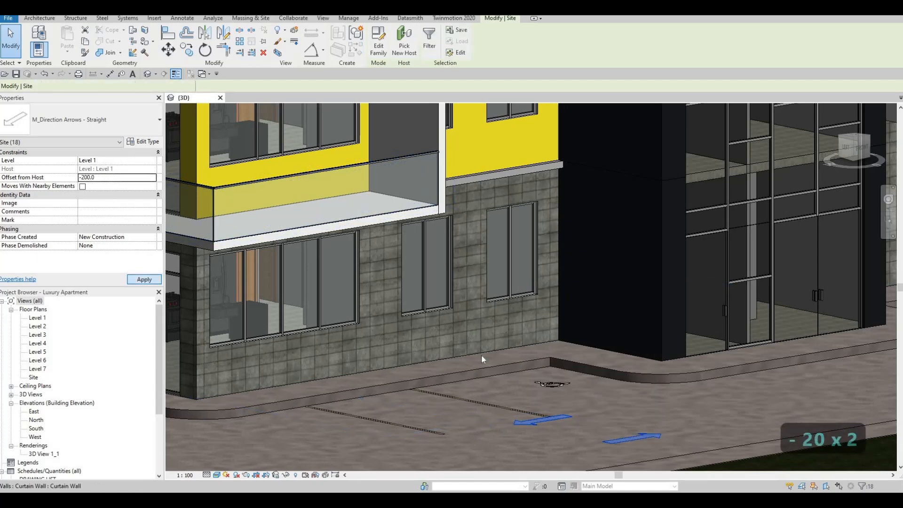
pyautogui.press('Escape')
pyautogui.press('Escape')
# Select all ADA parking symbols visible in the view and set their Offset from Host to -200.
pyautogui.click(544, 390)
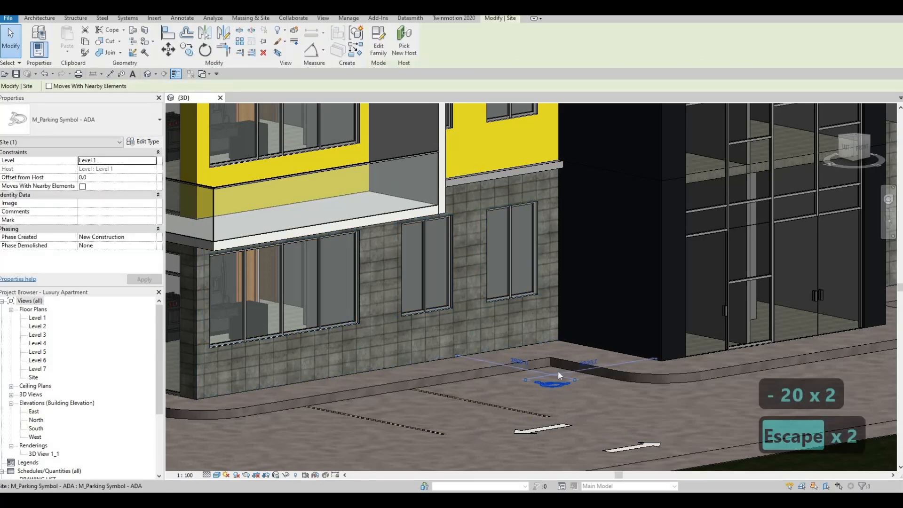
pyautogui.rightClick(543, 390)
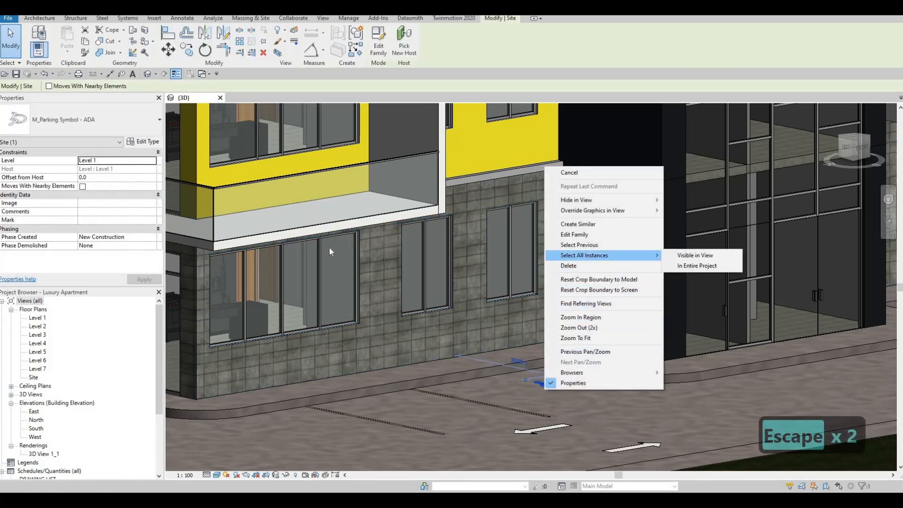
pyautogui.click(701, 255)
pyautogui.click(110, 177)
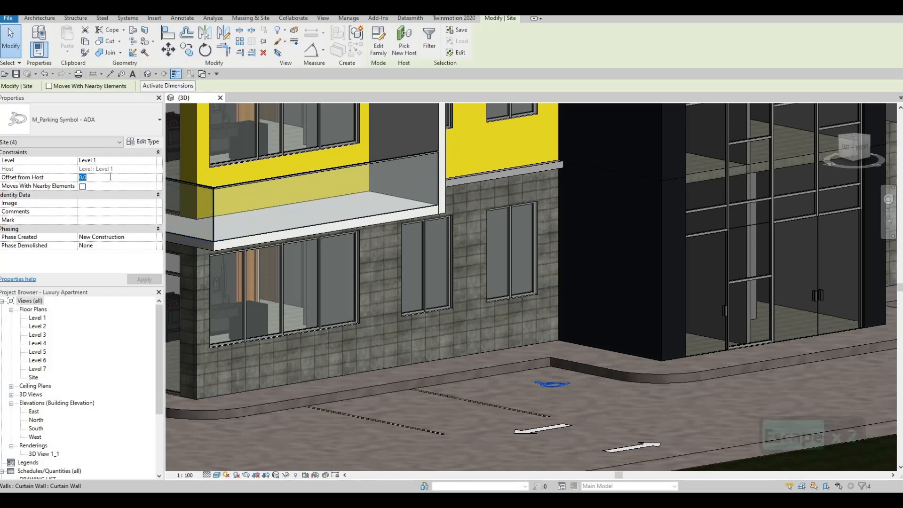
pyautogui.write('-200')
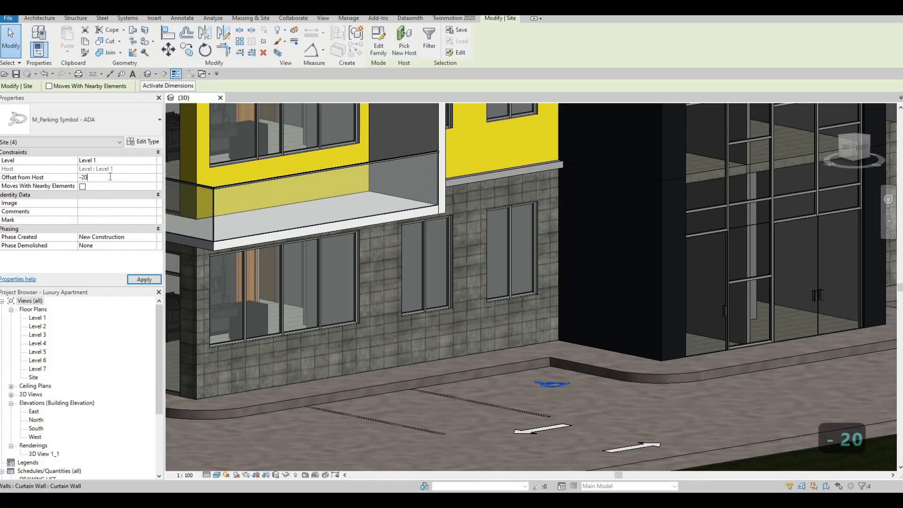
pyautogui.click(144, 284)
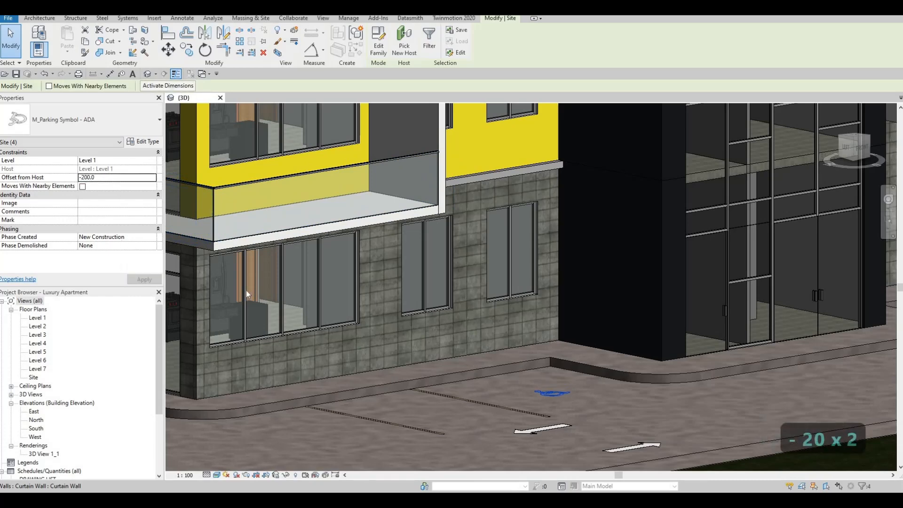
pyautogui.scroll(-2, 372, 307)
pyautogui.moveTo(496, 356); pyautogui.dragTo(369, 379, button='middle')
pyautogui.scroll(-1, 369, 378)
pyautogui.press('Escape')
# Select all instances of the turn direction arrows near the building's corner and set their Offset from Host to -200.
pyautogui.moveTo(417, 358); pyautogui.dragTo(345, 380, button='middle')
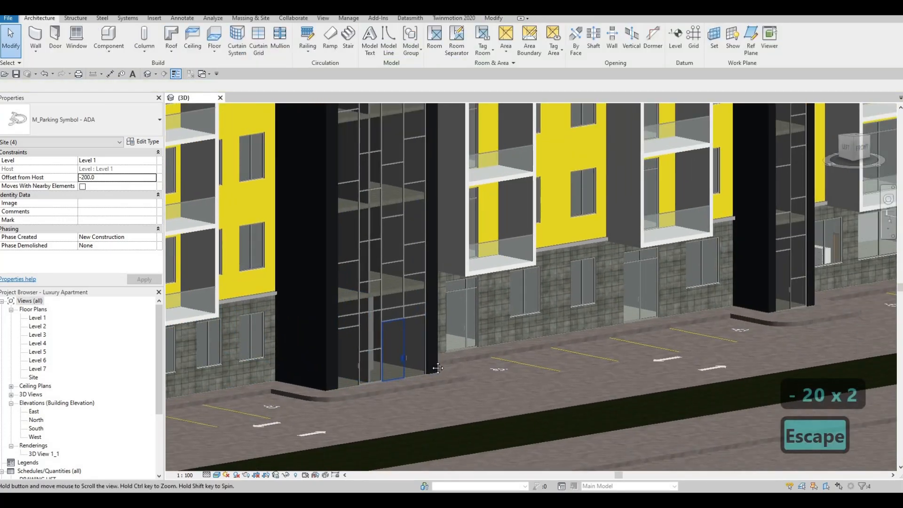
pyautogui.scroll(-1, 346, 380)
pyautogui.moveTo(550, 373); pyautogui.dragTo(567, 377, button='middle')
pyautogui.scroll(-1, 452, 388)
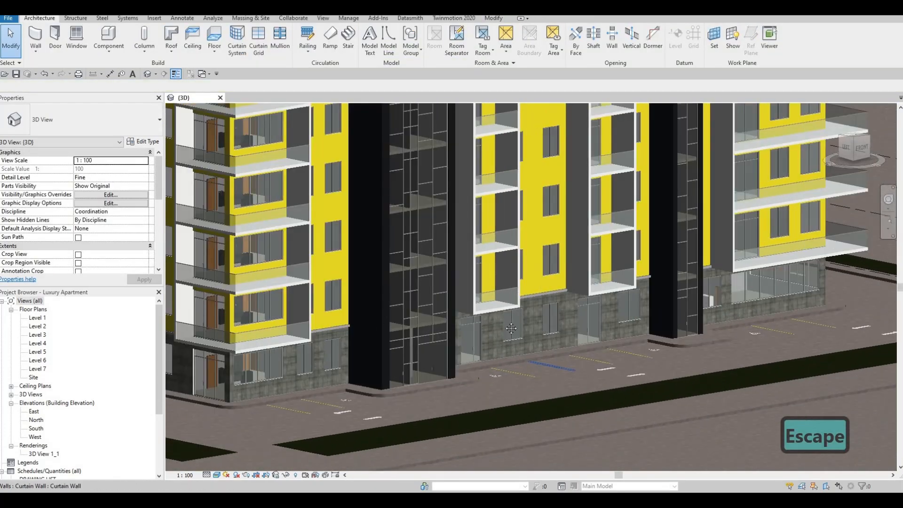
pyautogui.moveTo(301, 409); pyautogui.dragTo(602, 356, button='middle')
pyautogui.moveTo(409, 320); pyautogui.dragTo(572, 325, button='middle')
pyautogui.scroll(2, 425, 320)
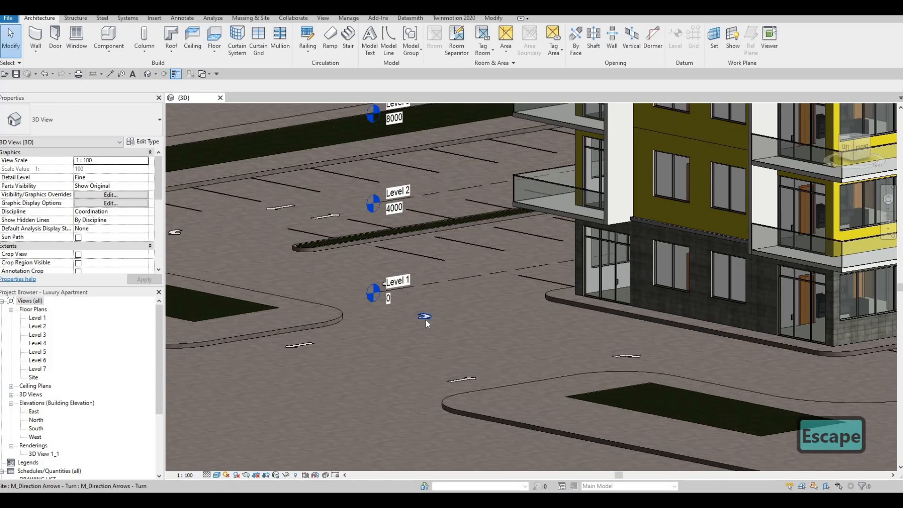
pyautogui.click(425, 320)
pyautogui.rightClick(425, 320)
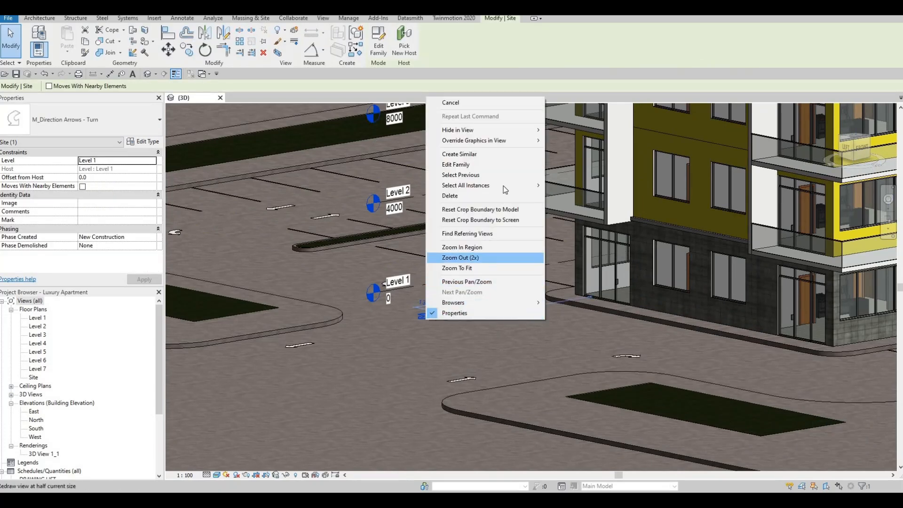
pyautogui.moveTo(503, 185)
pyautogui.press('Return')
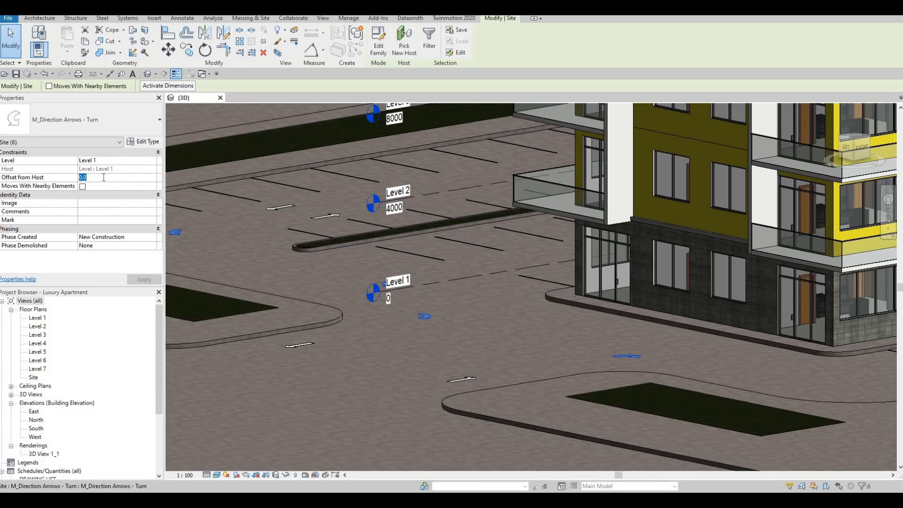
pyautogui.write('-200')
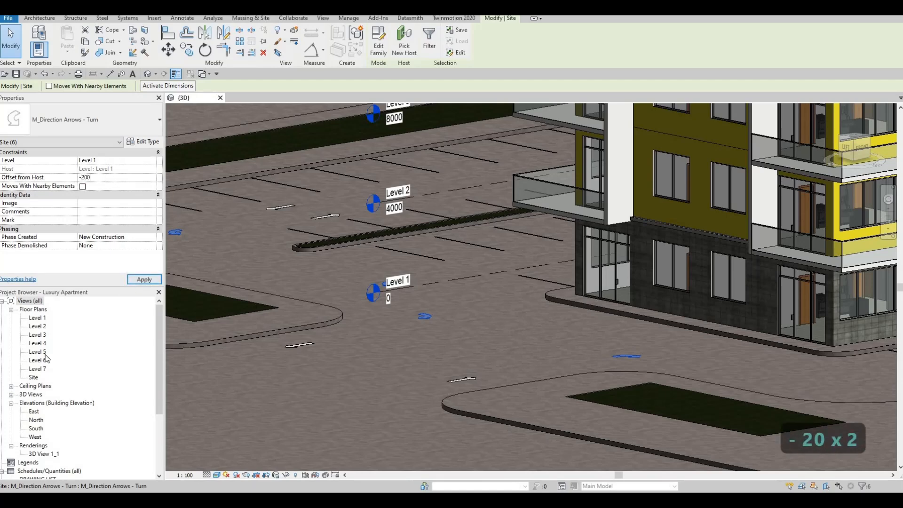
# Open the Site floor plan and examine the parking stripes and direction arrows around the long parking island.
pyautogui.doubleClick(35, 378)
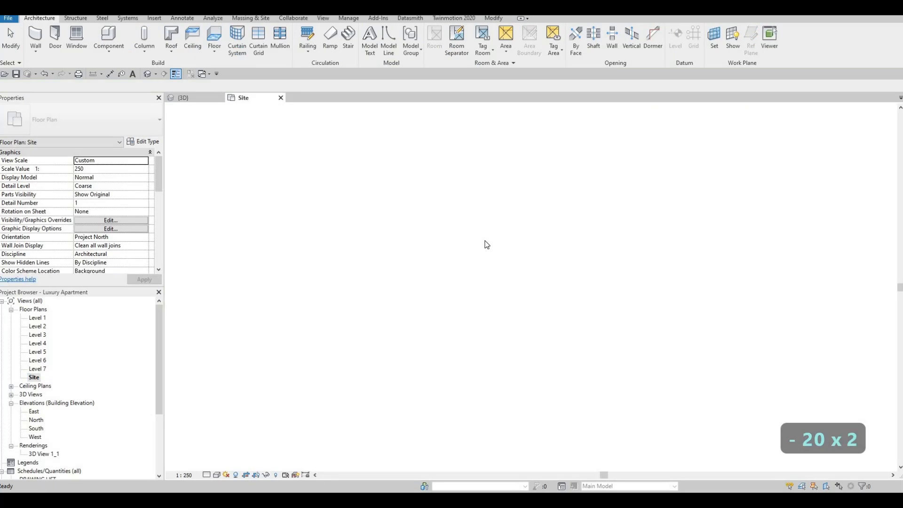
pyautogui.scroll(5, 476, 203)
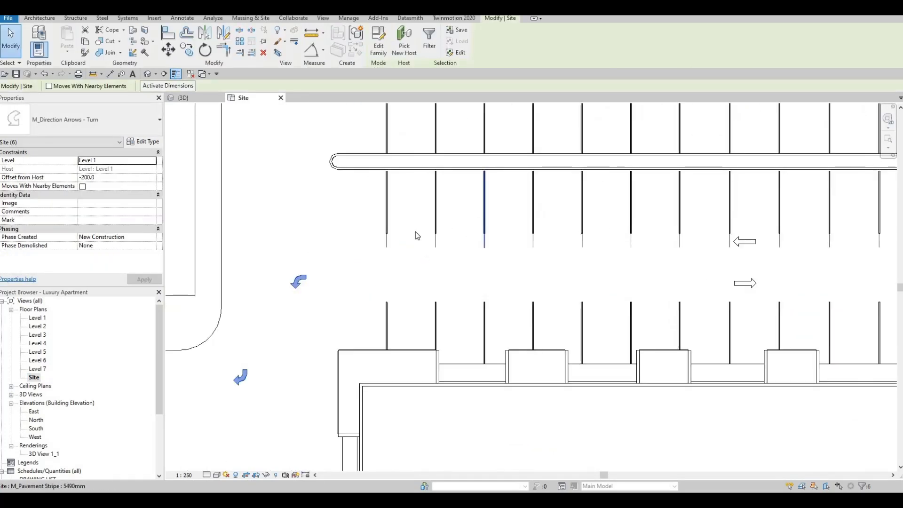
pyautogui.press('Escape')
pyautogui.scroll(5, 331, 209)
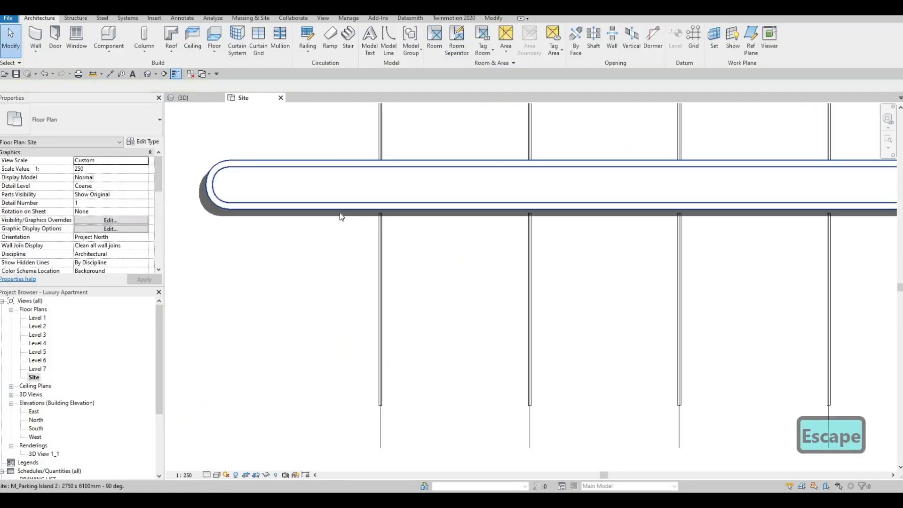
pyautogui.scroll(-5, 342, 216)
pyautogui.press('Escape')
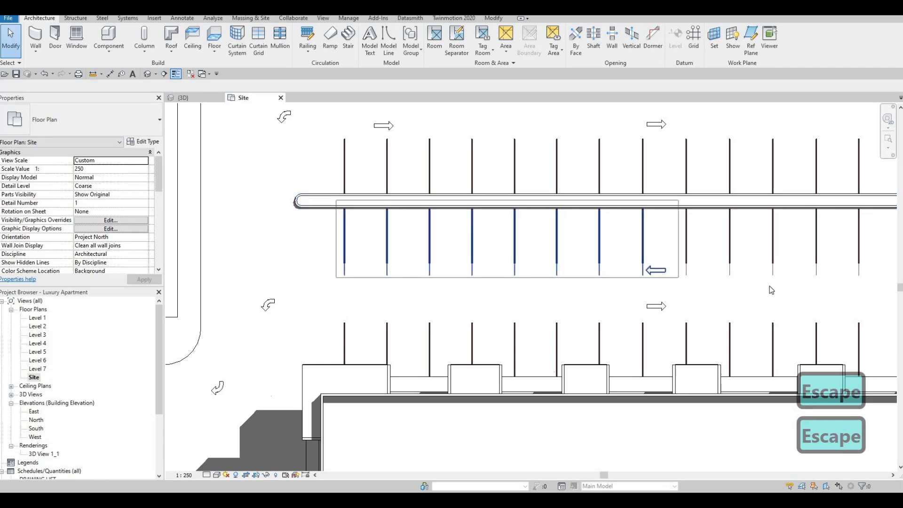
# Select the row of pavement stripes between the parking island and the building and check their offset and length.
pyautogui.scroll(-2, 733, 285)
pyautogui.click(689, 284)
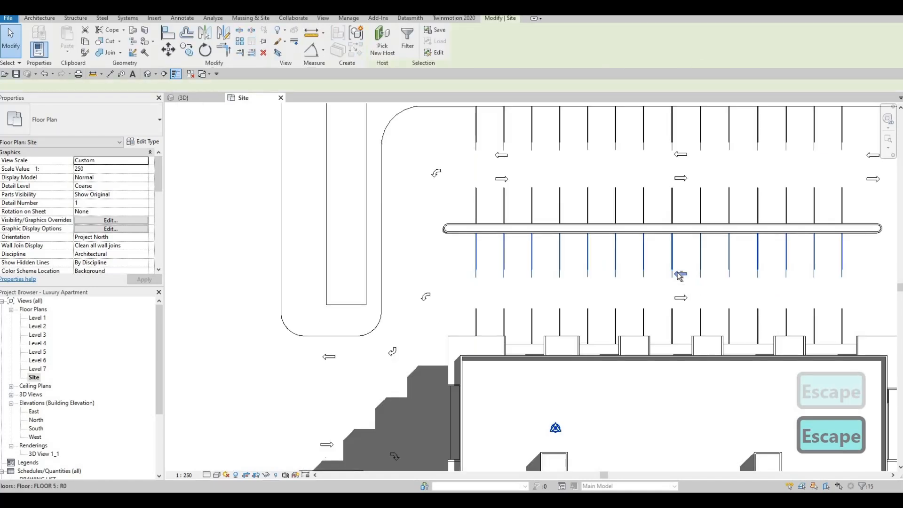
pyautogui.scroll(2, 677, 280)
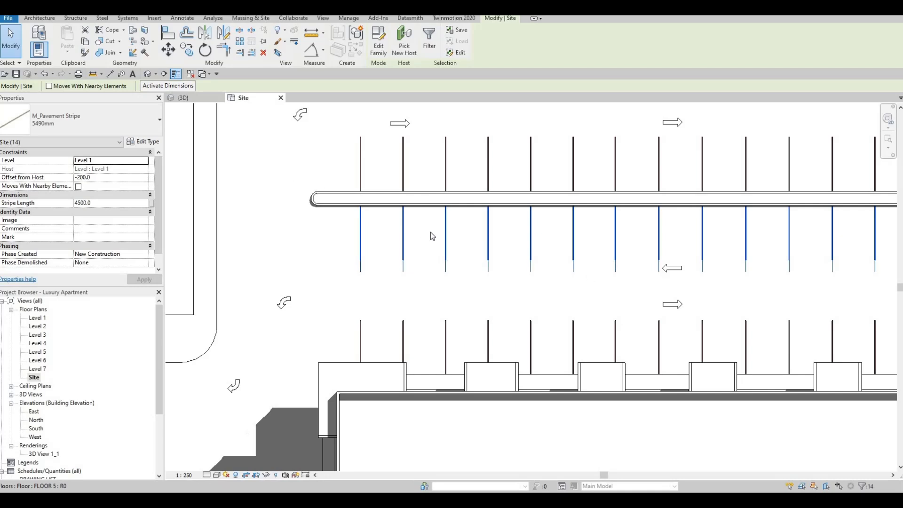
pyautogui.scroll(8, 430, 233)
pyautogui.scroll(-8, 427, 232)
pyautogui.moveTo(477, 290); pyautogui.dragTo(452, 380, button='middle')
pyautogui.scroll(-1, 499, 301)
pyautogui.moveTo(489, 245); pyautogui.dragTo(470, 276, button='middle')
pyautogui.moveTo(592, 319); pyautogui.dragTo(470, 271, button='middle')
pyautogui.scroll(-2, 475, 278)
pyautogui.press('Escape')
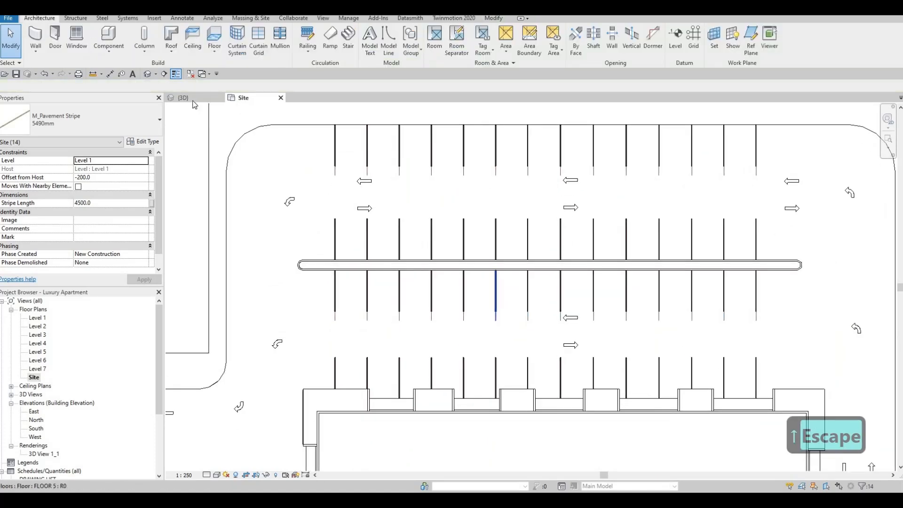
# Return to the 3D view and set the long parking island's Offset from Host to -200.
pyautogui.click(192, 98)
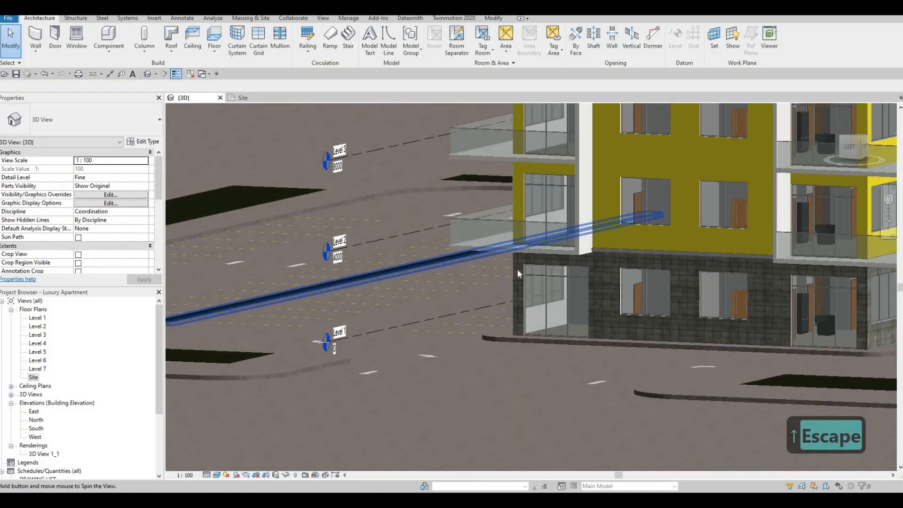
pyautogui.keyDown('shift'); pyautogui.moveTo(518, 274); pyautogui.dragTo(489, 293, button='middle'); pyautogui.keyUp('shift')
pyautogui.scroll(5, 489, 292)
pyautogui.click(483, 296)
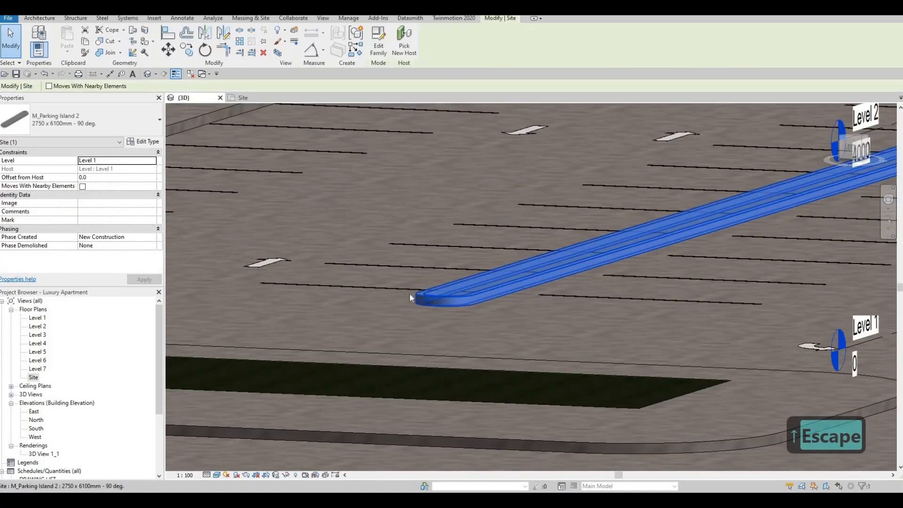
pyautogui.keyDown('shift'); pyautogui.moveTo(474, 296); pyautogui.dragTo(487, 291, button='middle'); pyautogui.keyUp('shift')
pyautogui.click(125, 179)
pyautogui.write('-200')
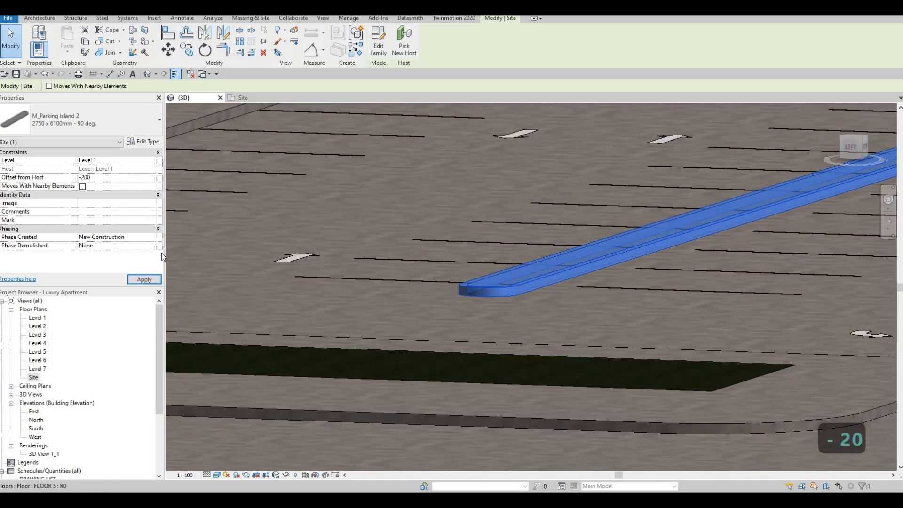
pyautogui.click(144, 279)
pyautogui.press('Escape')
pyautogui.press('Escape')
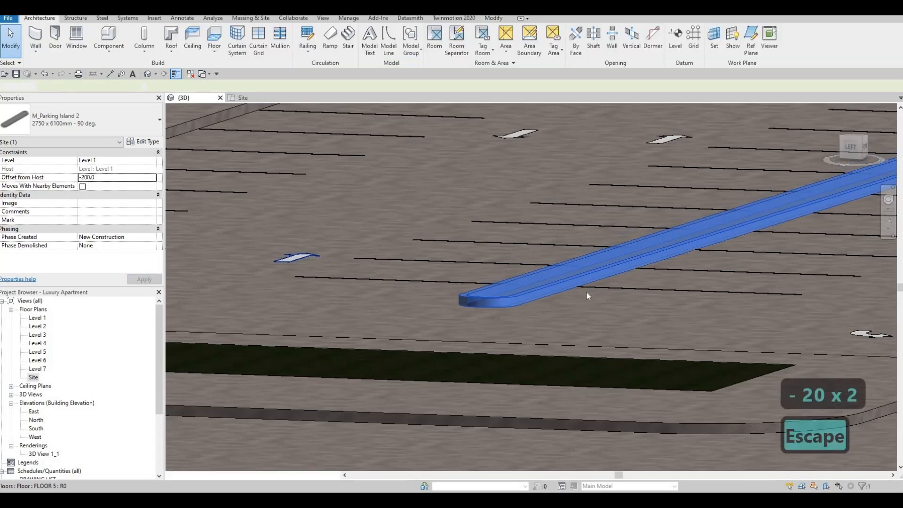
pyautogui.keyDown('shift'); pyautogui.moveTo(586, 292); pyautogui.dragTo(315, 315, button='middle'); pyautogui.keyUp('shift')
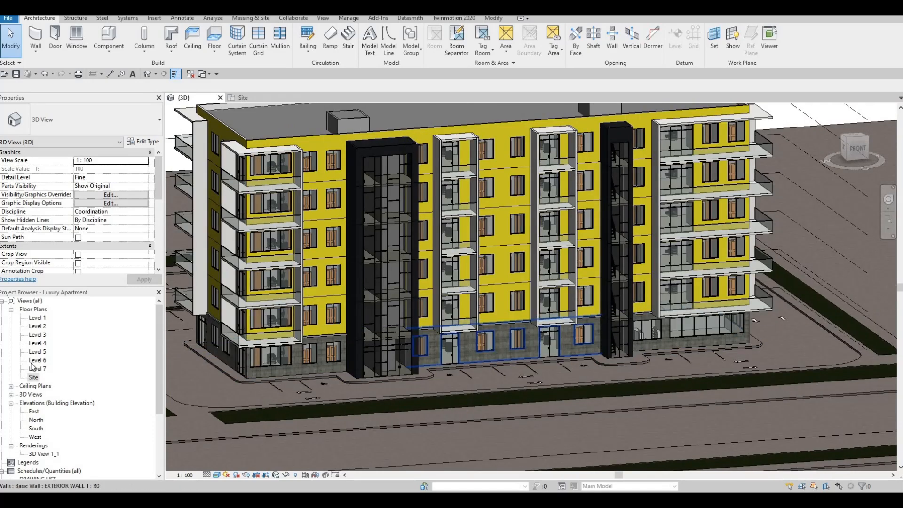
pyautogui.scroll(6, 396, 332)
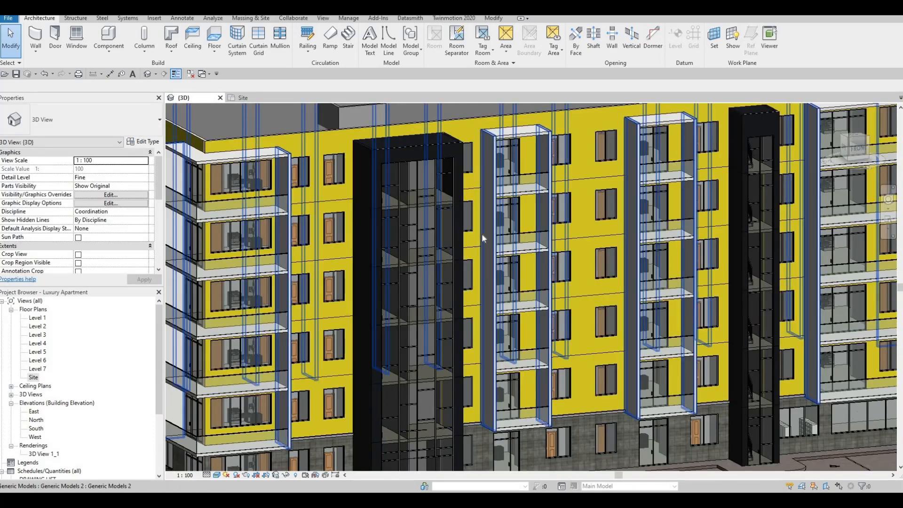
pyautogui.press('a')
pyautogui.press('l')
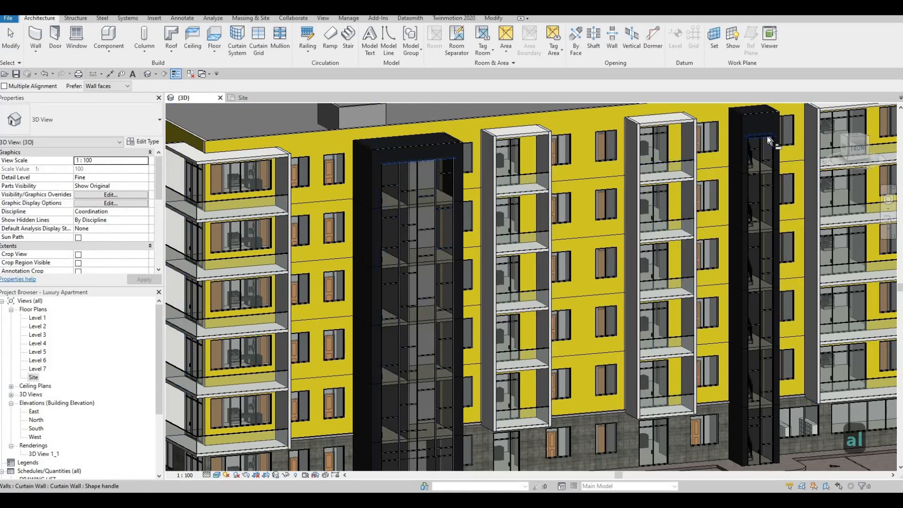
pyautogui.press('Escape')
pyautogui.press('Escape')
# Set the 3D view's detail level to Fine and show the whole building from its front-left corner.
pyautogui.keyDown('shift'); pyautogui.moveTo(707, 226); pyautogui.dragTo(473, 261, button='middle'); pyautogui.keyUp('shift')
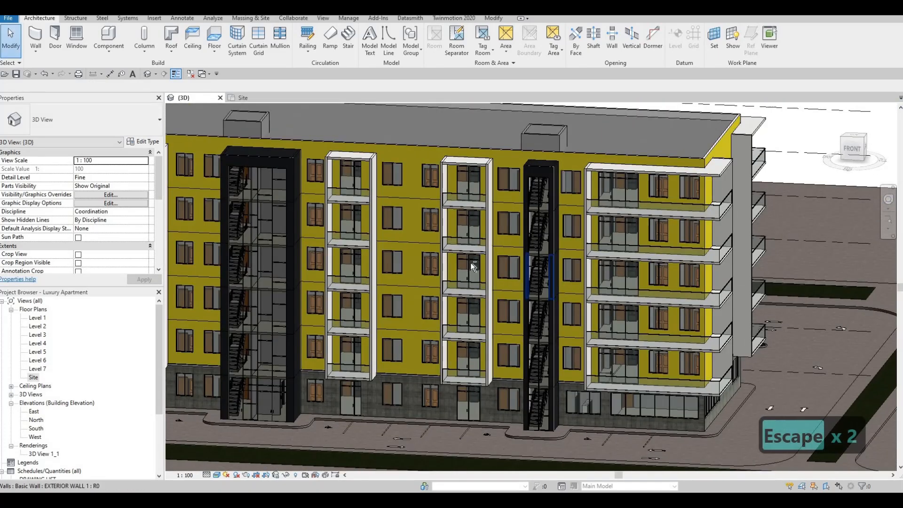
pyautogui.keyDown('shift'); pyautogui.moveTo(516, 243); pyautogui.dragTo(458, 247, button='middle'); pyautogui.keyUp('shift')
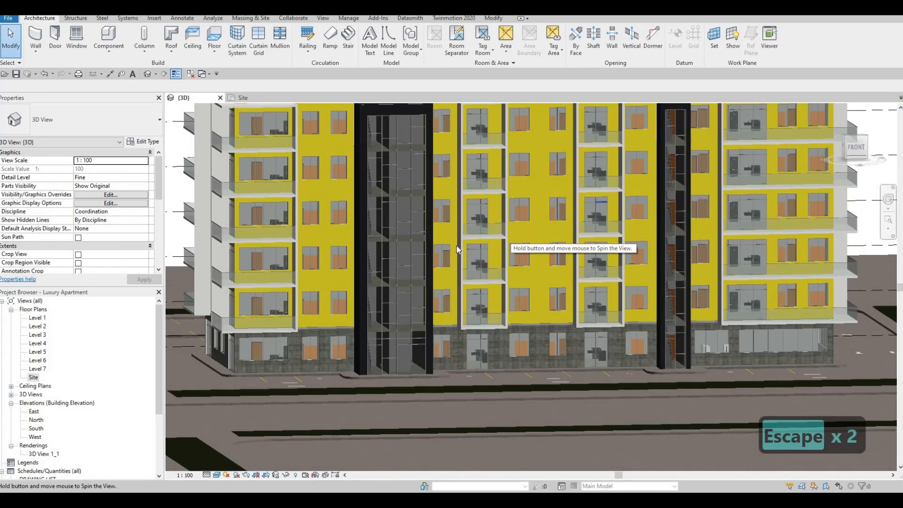
pyautogui.scroll(-2, 460, 266)
pyautogui.keyDown('shift'); pyautogui.moveTo(517, 277); pyautogui.dragTo(597, 290, button='middle'); pyautogui.keyUp('shift')
pyautogui.moveTo(527, 261); pyautogui.dragTo(453, 268, button='middle')
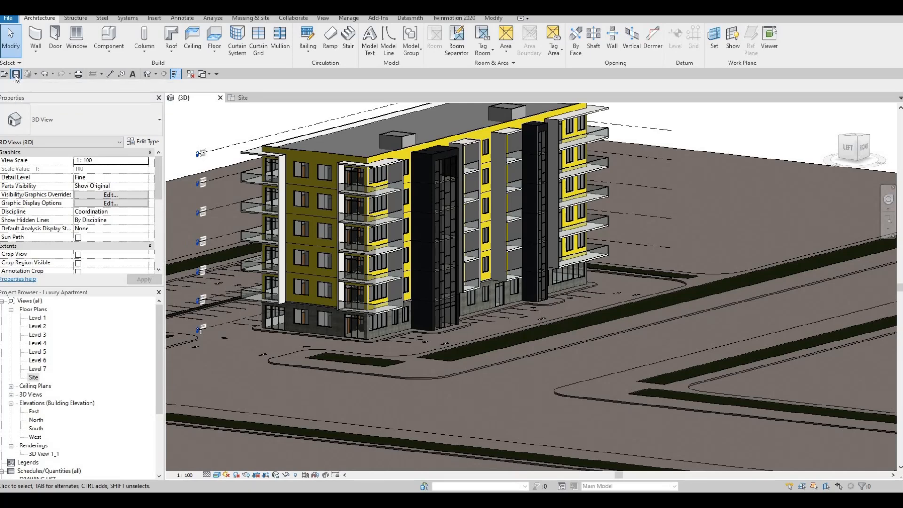
pyautogui.click(207, 475)
pyautogui.click(218, 464)
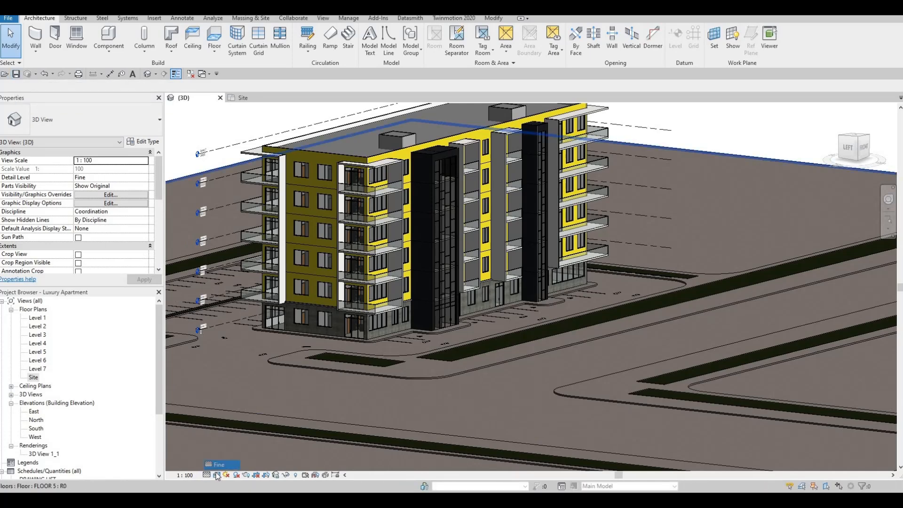
pyautogui.keyDown('shift'); pyautogui.moveTo(331, 356); pyautogui.dragTo(350, 280, button='middle'); pyautogui.keyUp('shift')
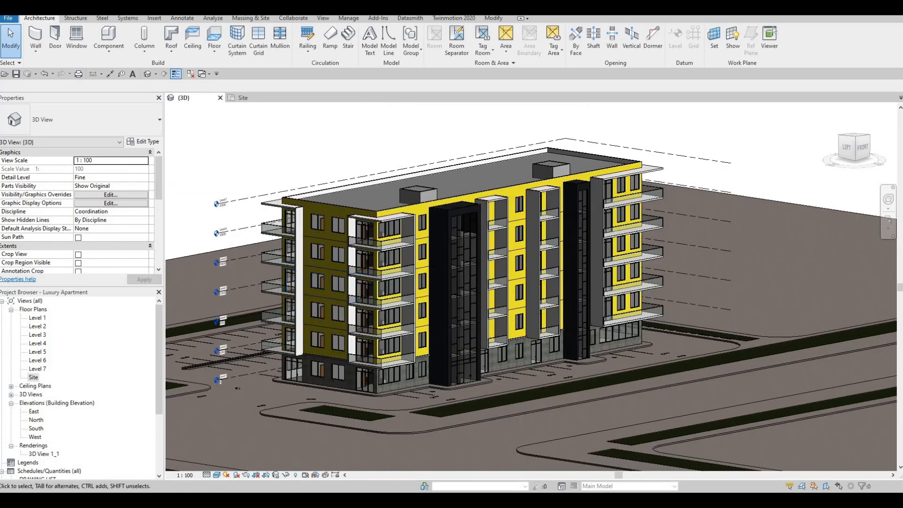
# Synchronize the 3D model to Twinmotion through Direct Link, importing it into a new project.
pyautogui.click(452, 19)
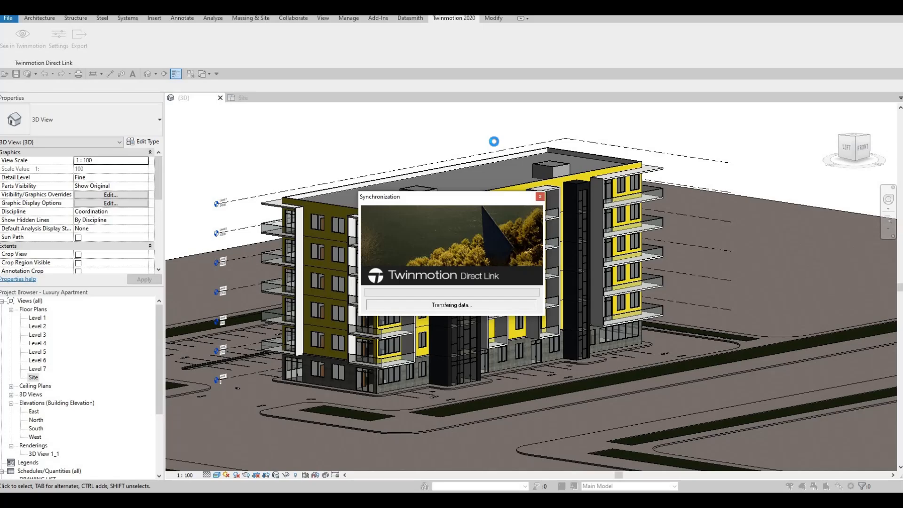
pyautogui.press('F1')
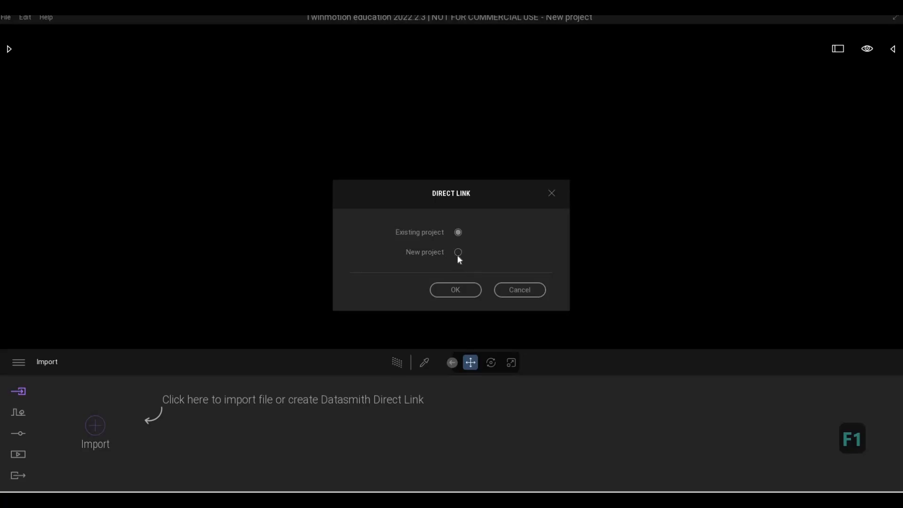
pyautogui.click(456, 252)
pyautogui.click(455, 290)
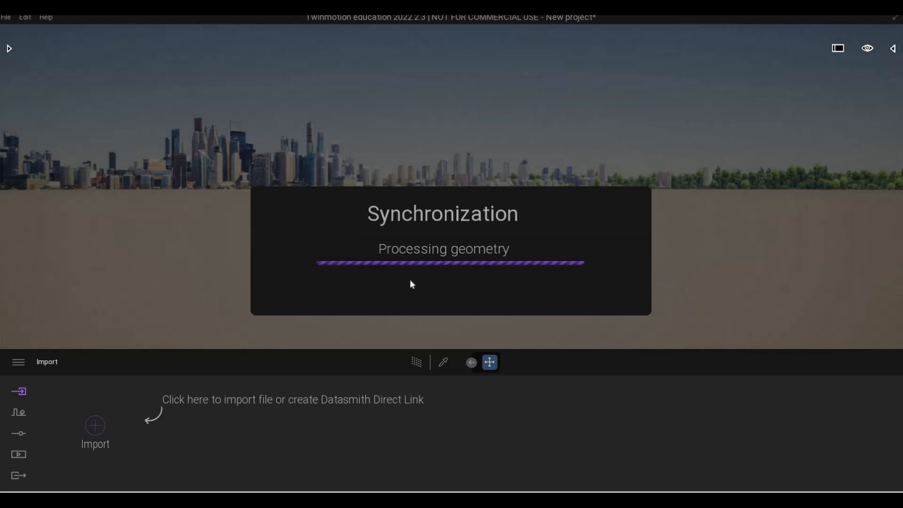
# Fly around the imported apartment model and inspect the building and its site from several sides.
pyautogui.press('F1')
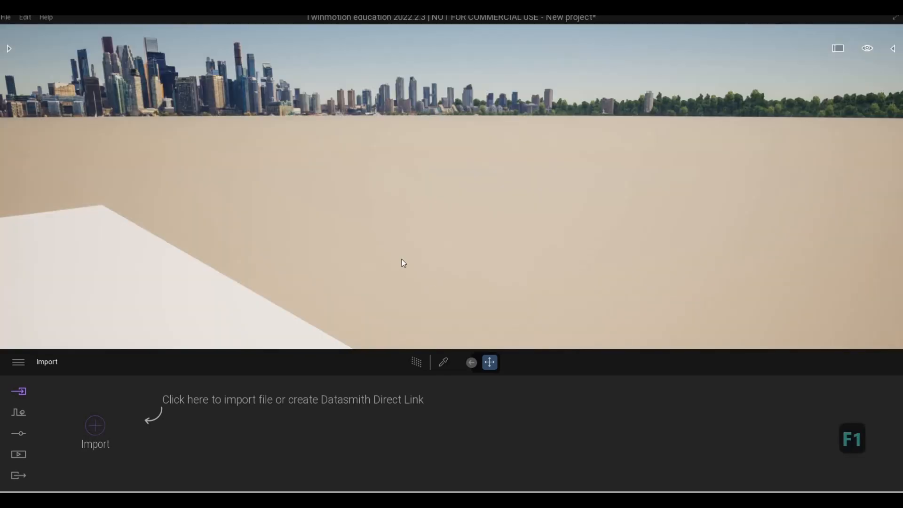
pyautogui.press('d')
pyautogui.press('s')
pyautogui.press('a')
pyautogui.press('w')
pyautogui.press('d')
pyautogui.press('s')
pyautogui.press('a')
pyautogui.press('w')
pyautogui.press('d')
pyautogui.press('s')
pyautogui.press('a')
pyautogui.press('w')
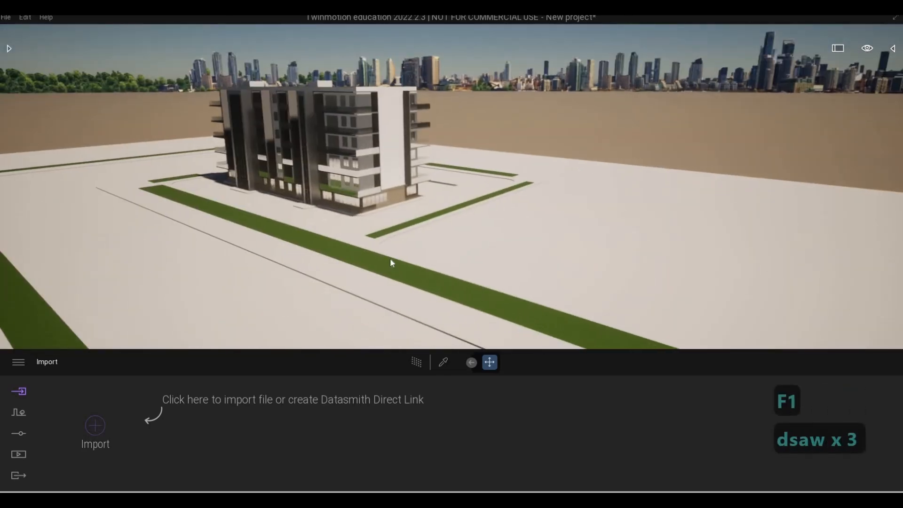
pyautogui.press('d')
pyautogui.press('s')
pyautogui.press('a')
pyautogui.press('w')
pyautogui.press('d')
pyautogui.press('s')
pyautogui.press('a')
pyautogui.press('w')
pyautogui.press('d')
pyautogui.press('s')
pyautogui.press('a')
pyautogui.press('w')
pyautogui.press('d')
pyautogui.press('s')
pyautogui.press('a')
pyautogui.press('w')
pyautogui.press('d')
pyautogui.press('s')
pyautogui.press('a')
pyautogui.press('w')
pyautogui.press('a')
pyautogui.press('6')
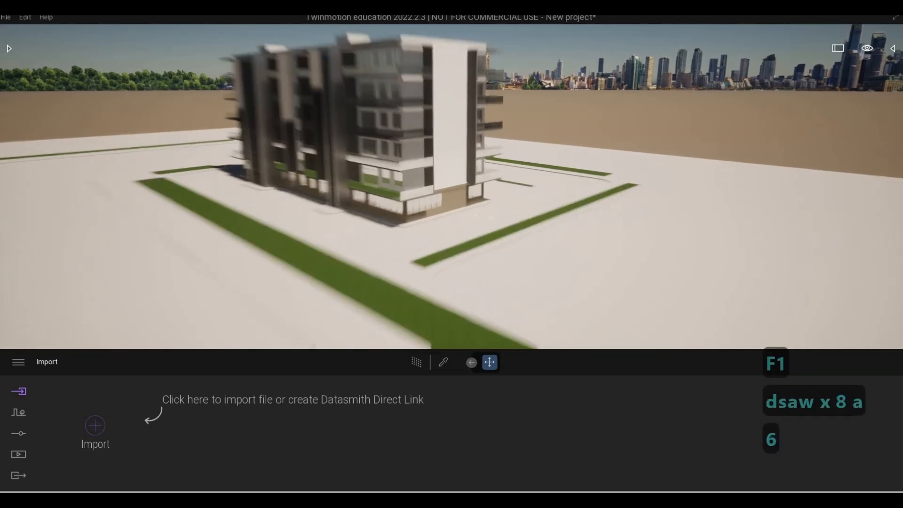
pyautogui.press('a')
pyautogui.press('s')
pyautogui.press('q')
pyautogui.press('a')
pyautogui.press('w')
pyautogui.press('6')
pyautogui.press('a')
pyautogui.press('s')
pyautogui.press('q')
pyautogui.press('a')
pyautogui.press('w')
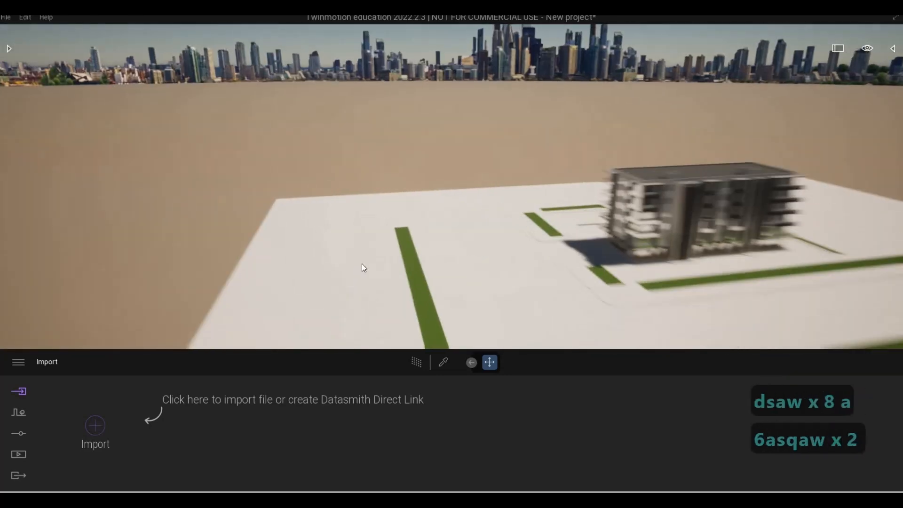
pyautogui.press('e')
pyautogui.press('a')
pyautogui.press('w')
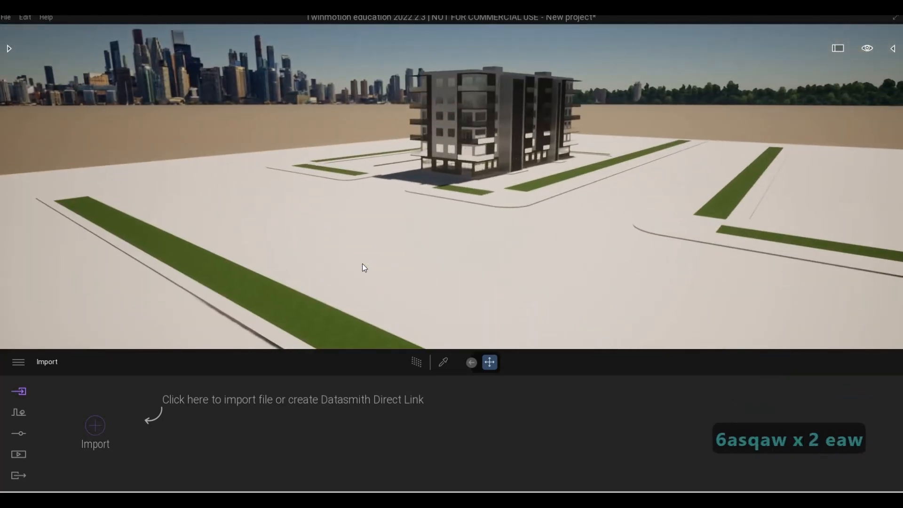
# Move in to the building's corner and examine the balconies, railings and windows up close.
pyautogui.press('4')
pyautogui.press('w')
pyautogui.press('w')
pyautogui.press('w')
pyautogui.press('w')
pyautogui.press('w')
pyautogui.press('w')
pyautogui.press('w')
pyautogui.press('w')
pyautogui.press('w')
pyautogui.press('w')
pyautogui.press('w')
pyautogui.press('w')
pyautogui.press('w')
pyautogui.press('w')
pyautogui.press('w')
pyautogui.press('w')
pyautogui.press('w')
pyautogui.press('w')
pyautogui.press('w')
pyautogui.press('w')
pyautogui.press('w')
pyautogui.press('w')
pyautogui.press('w')
pyautogui.press('w')
pyautogui.press('w')
pyautogui.press('w')
pyautogui.press('w')
pyautogui.press('w')
pyautogui.press('w')
pyautogui.press('w')
pyautogui.press('w')
pyautogui.press('w')
pyautogui.press('w')
pyautogui.press('w')
pyautogui.press('w')
pyautogui.press('w')
pyautogui.press('w')
pyautogui.press('w')
pyautogui.press('w')
pyautogui.press('w')
pyautogui.press('q')
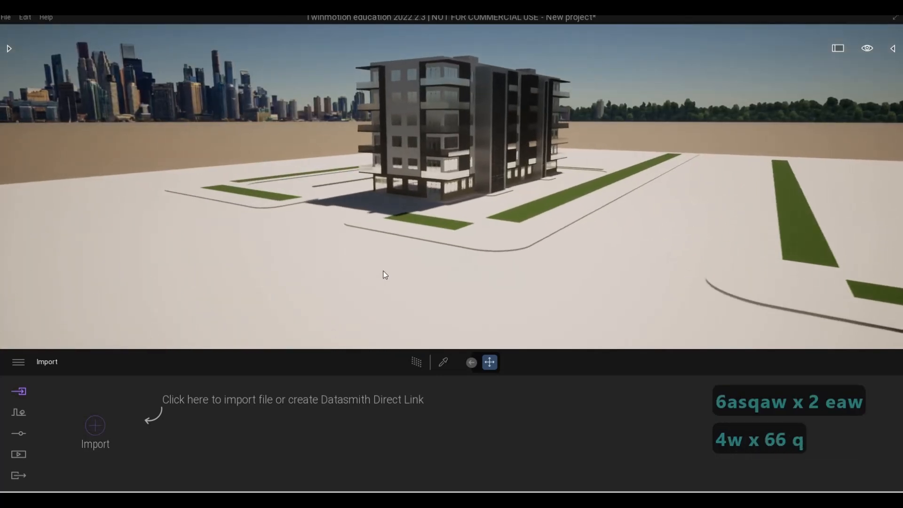
pyautogui.press('q')
pyautogui.press('5')
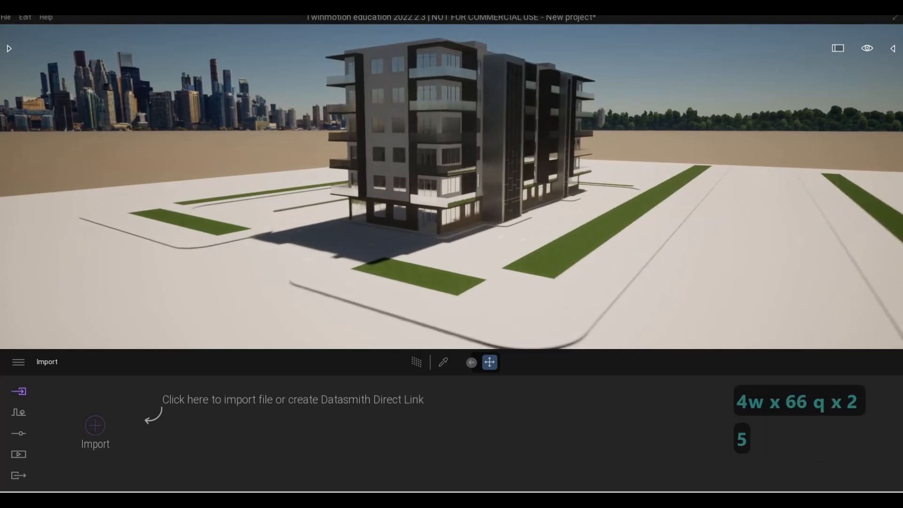
pyautogui.press('d')
pyautogui.press('w')
pyautogui.press('w')
pyautogui.press('w')
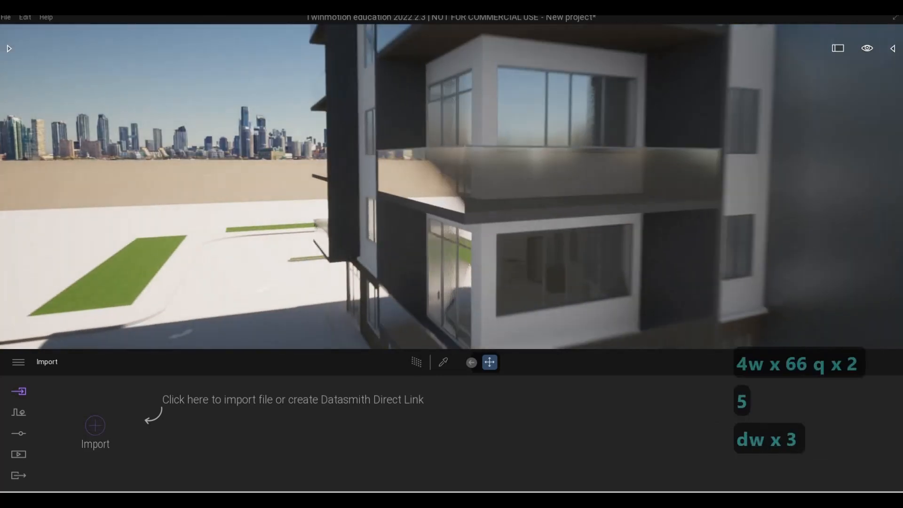
pyautogui.press('s')
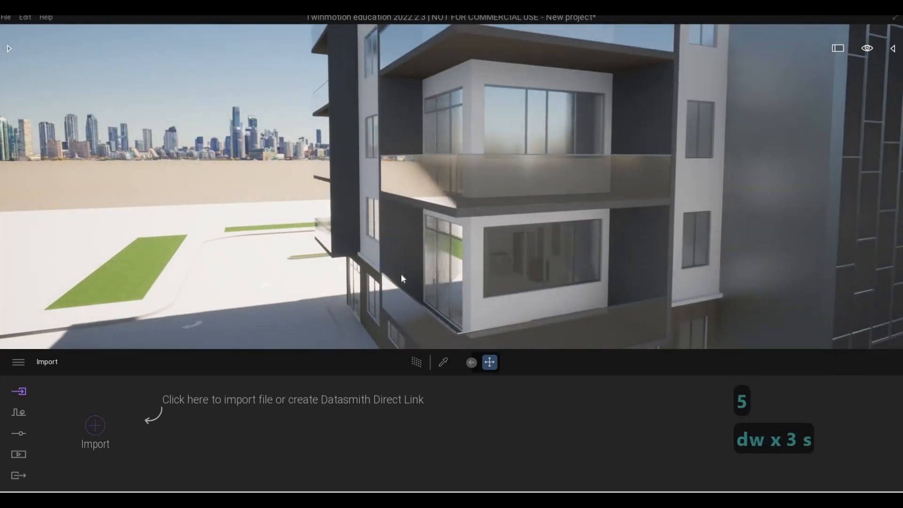
pyautogui.press('4')
pyautogui.press('s')
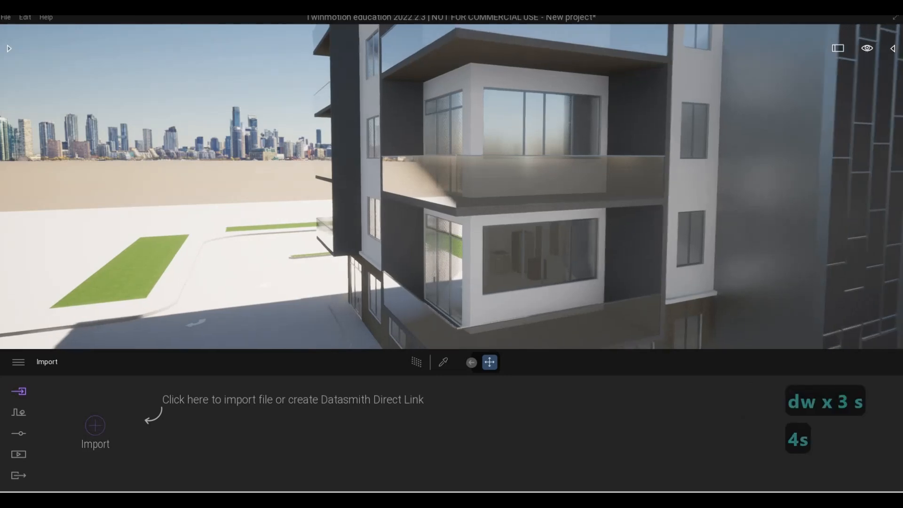
pyautogui.press('a')
pyautogui.press('s')
pyautogui.press('d')
pyautogui.press('w')
pyautogui.press('d')
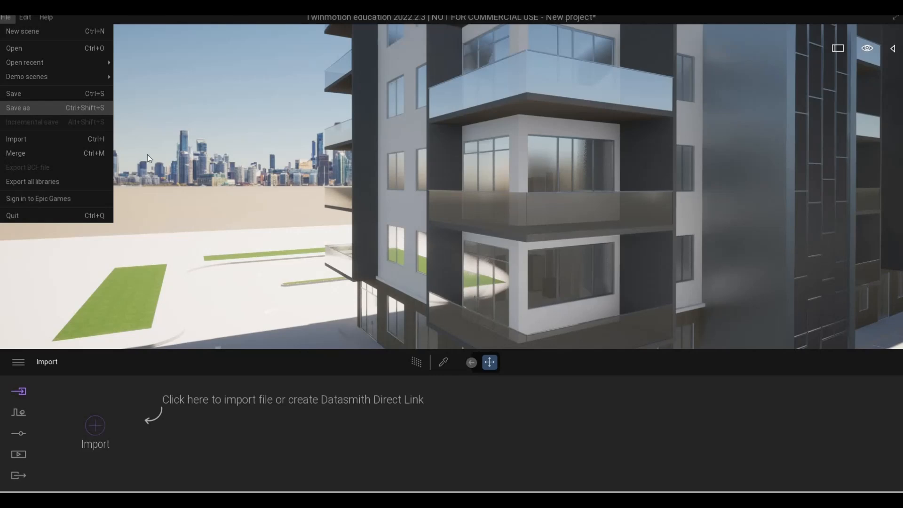
# Save the project as "Luxury Apartment" in the Twinmotion File folder.
pyautogui.write('Luxury Apartment')
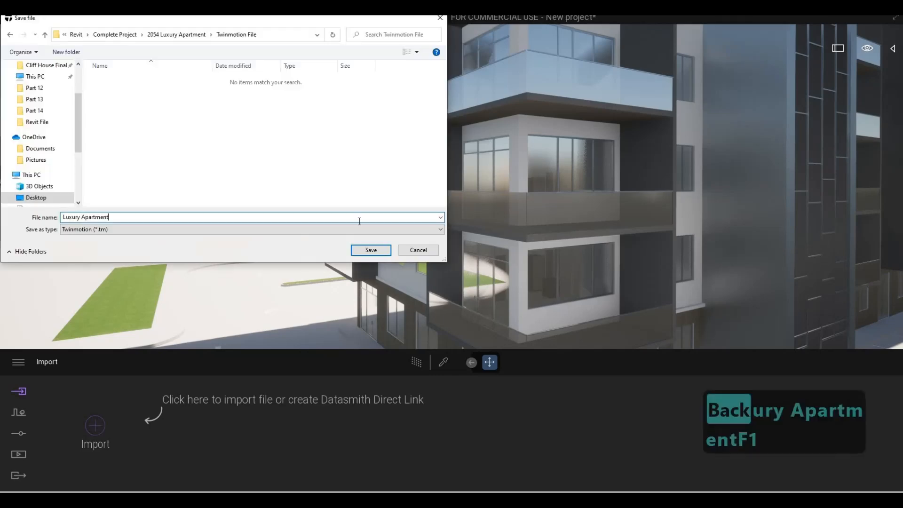
pyautogui.click(371, 250)
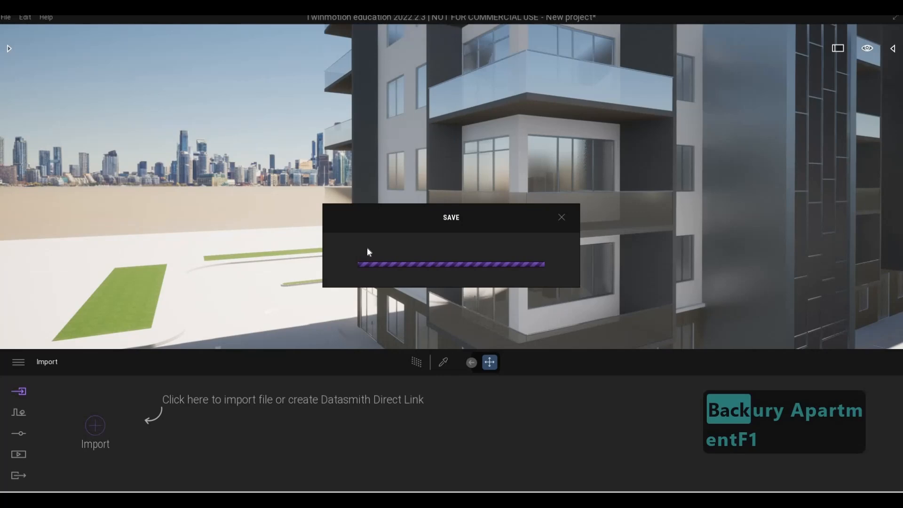
# Sign in to Epic Games and dismiss the authentication message.
pyautogui.click(16, 362)
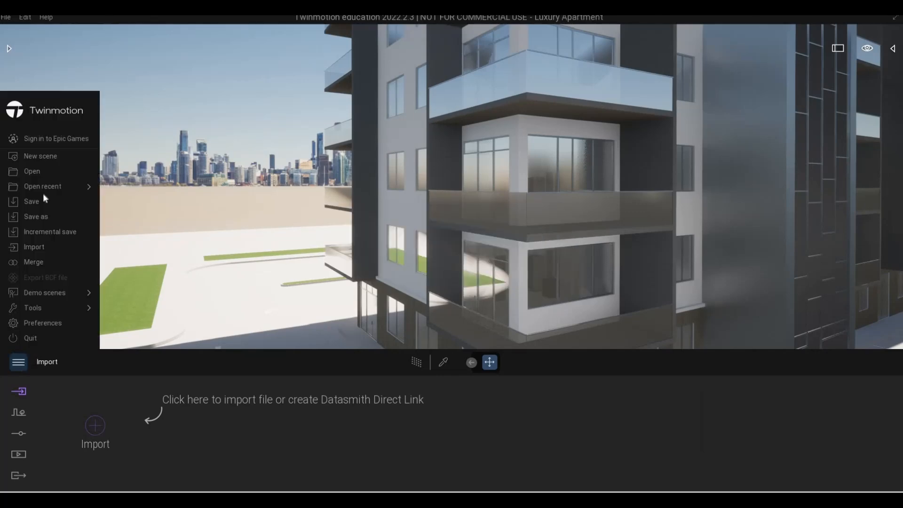
pyautogui.click(49, 138)
pyautogui.click(538, 281)
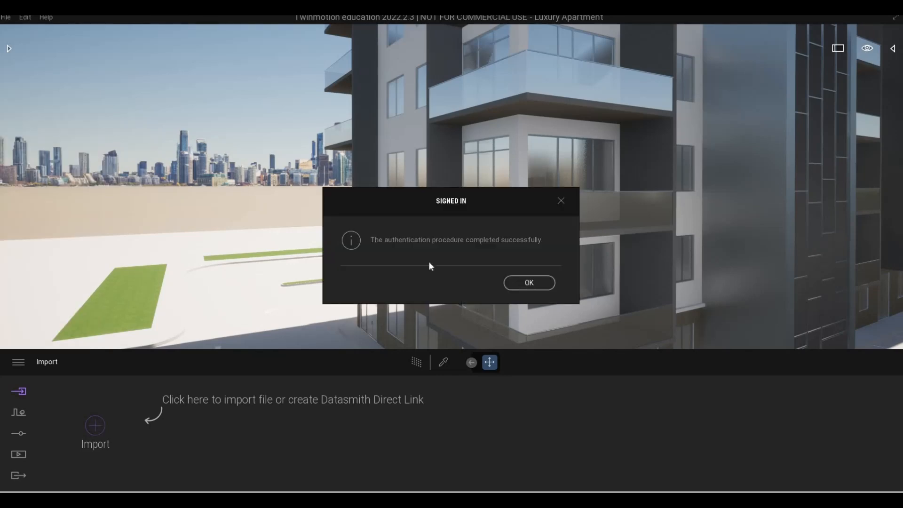
# Apply the library's Two sided glass material to the window glass at the building's balcony corner.
pyautogui.click(8, 47)
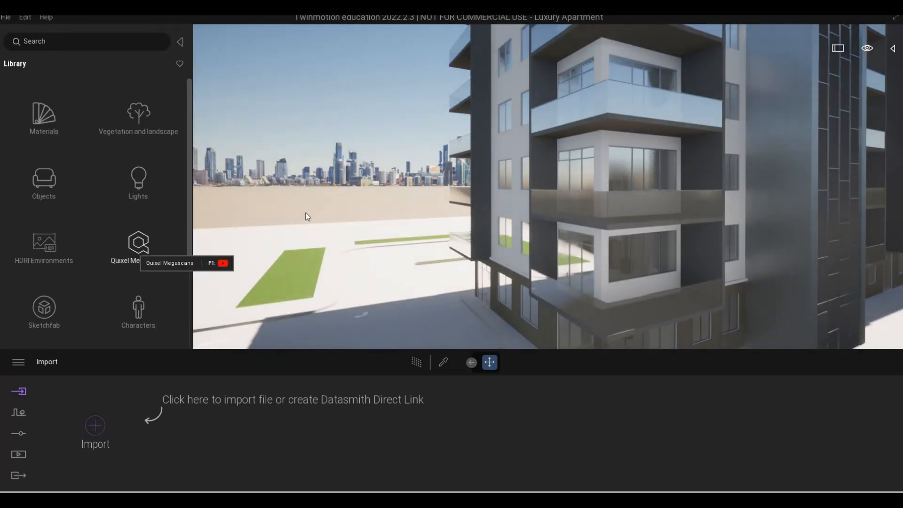
pyautogui.press('d')
pyautogui.press('d')
pyautogui.press('d')
pyautogui.press('s')
pyautogui.press('w')
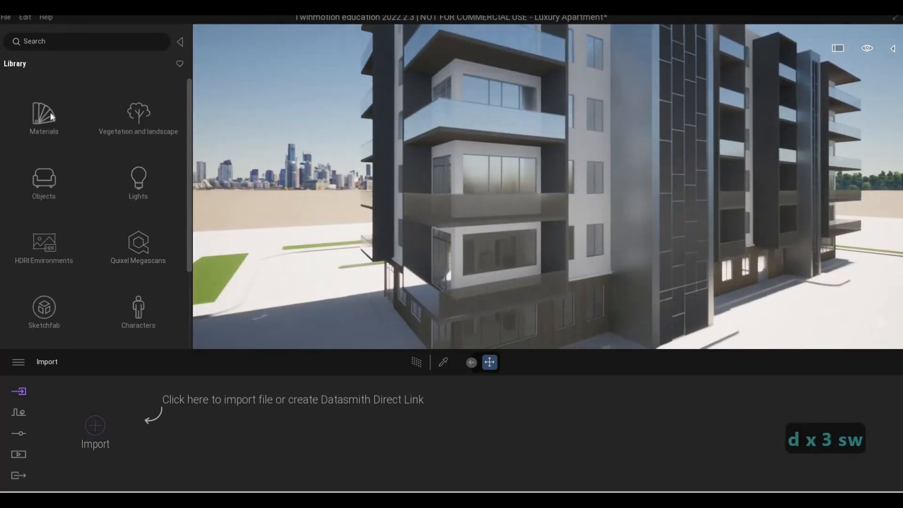
pyautogui.click(56, 118)
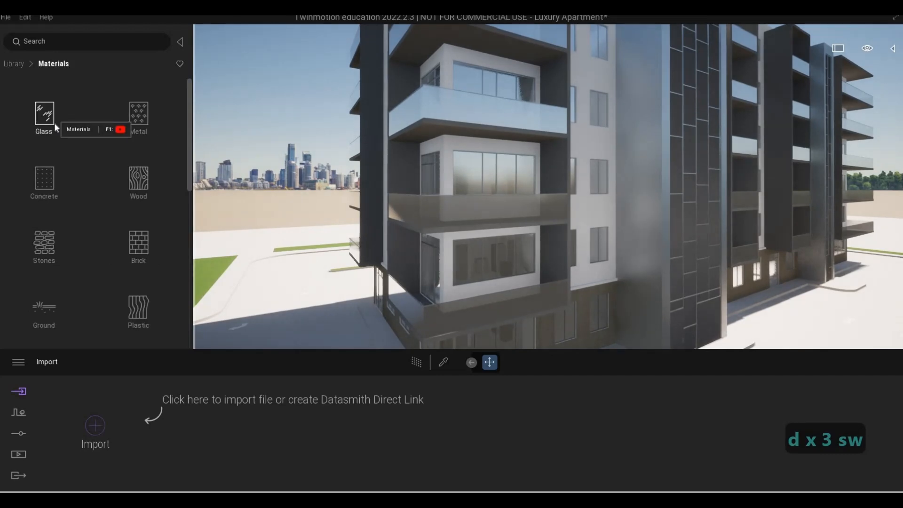
pyautogui.click(55, 122)
pyautogui.moveTo(46, 184); pyautogui.dragTo(463, 168)
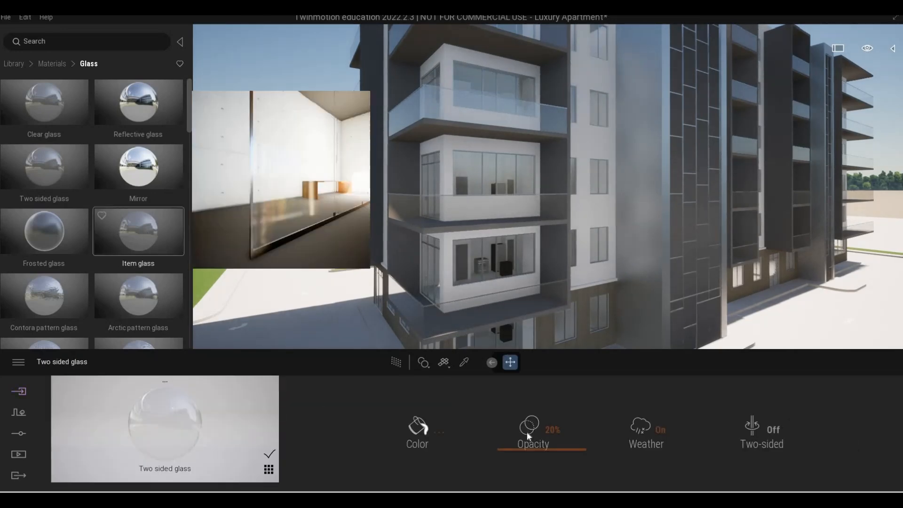
# Set the Two sided glass opacity to 39% and its color to mid grey 7D7D7D.
pyautogui.moveTo(524, 436); pyautogui.dragTo(525, 435)
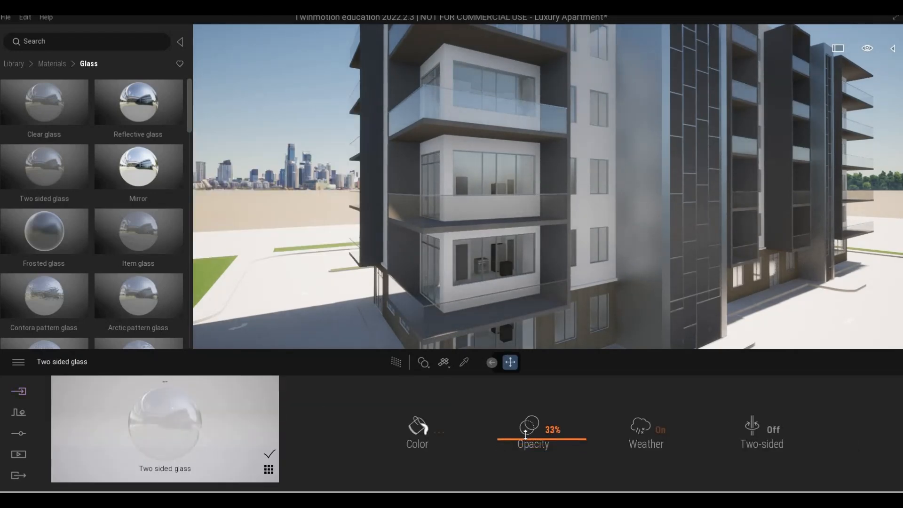
pyautogui.click(438, 432)
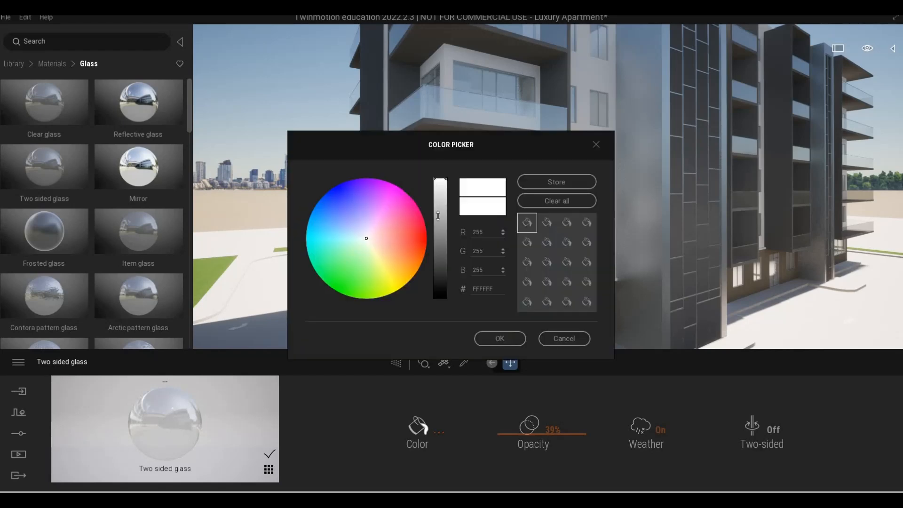
pyautogui.click(437, 236)
pyautogui.moveTo(437, 236); pyautogui.dragTo(437, 242)
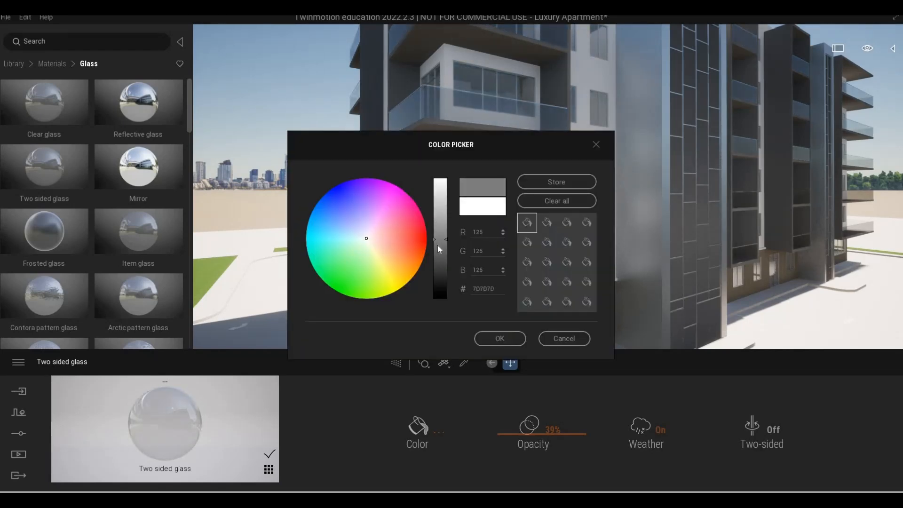
pyautogui.click(506, 341)
# Try several patterned glass and sticker materials on the tall panelled facade strip, undoing each attempt.
pyautogui.press('d')
pyautogui.press('d')
pyautogui.press('d')
pyautogui.press('d')
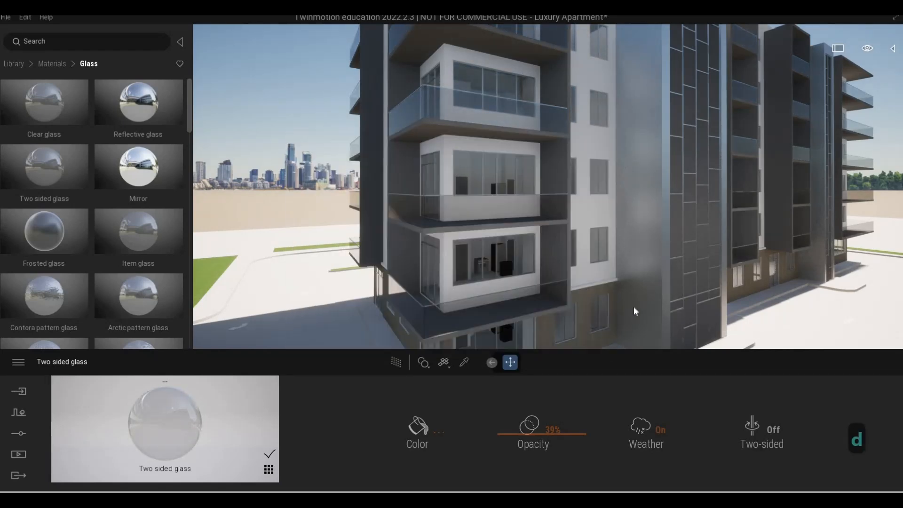
pyautogui.press('w')
pyautogui.press('e')
pyautogui.press('d')
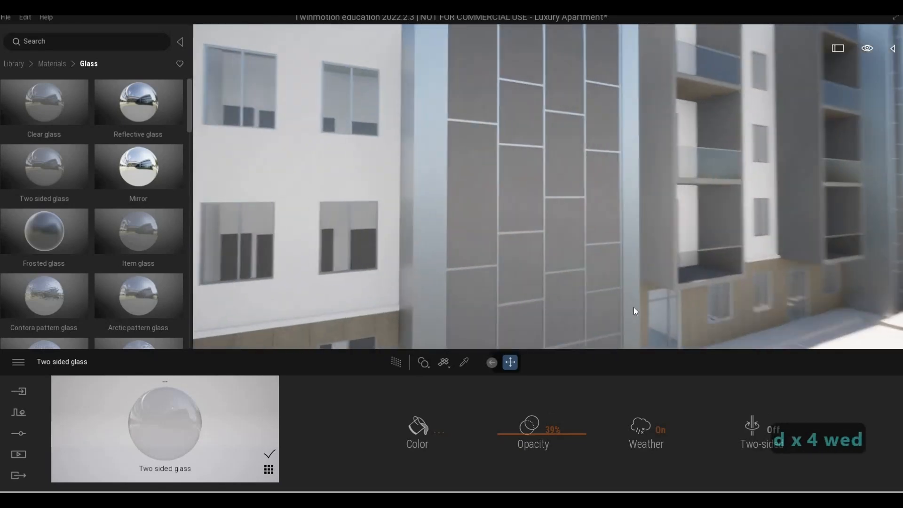
pyautogui.press('e')
pyautogui.press('s')
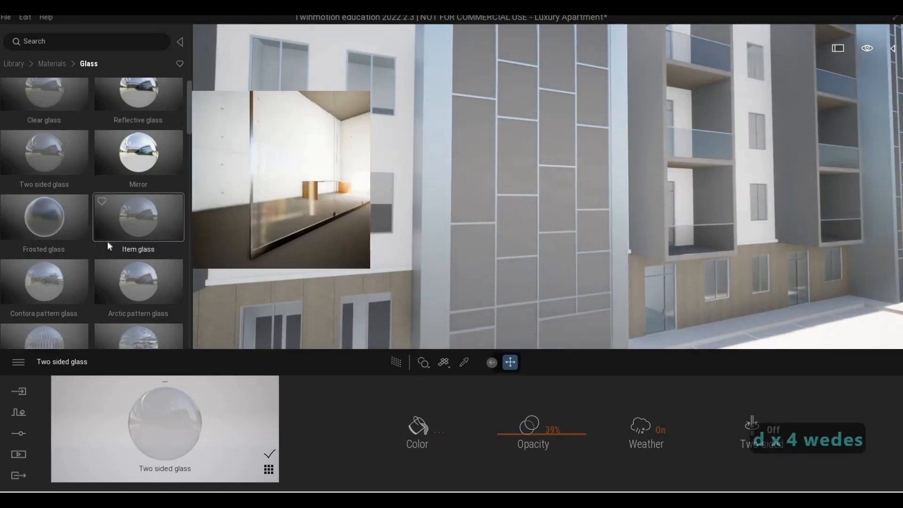
pyautogui.scroll(-2, 155, 245)
pyautogui.moveTo(150, 233); pyautogui.dragTo(458, 274)
pyautogui.moveTo(142, 222); pyautogui.dragTo(142, 230)
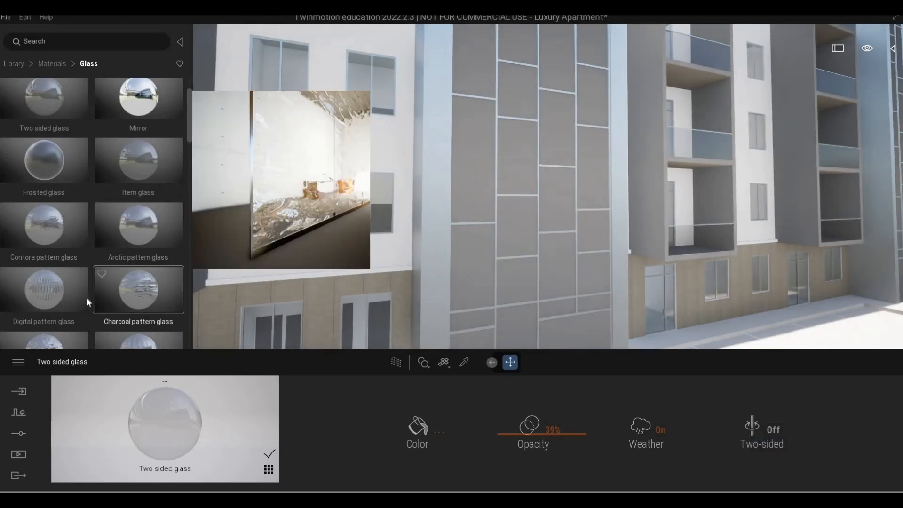
pyautogui.scroll(-3, 120, 300)
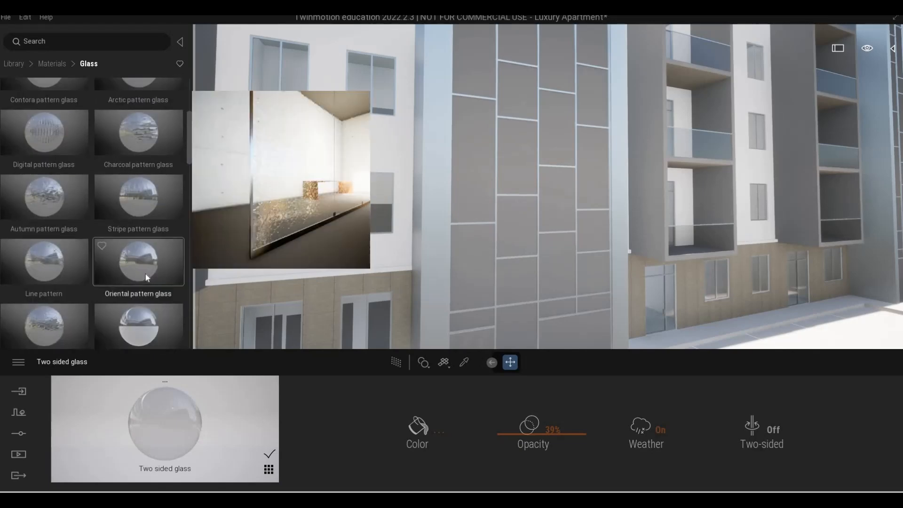
pyautogui.scroll(-1, 145, 273)
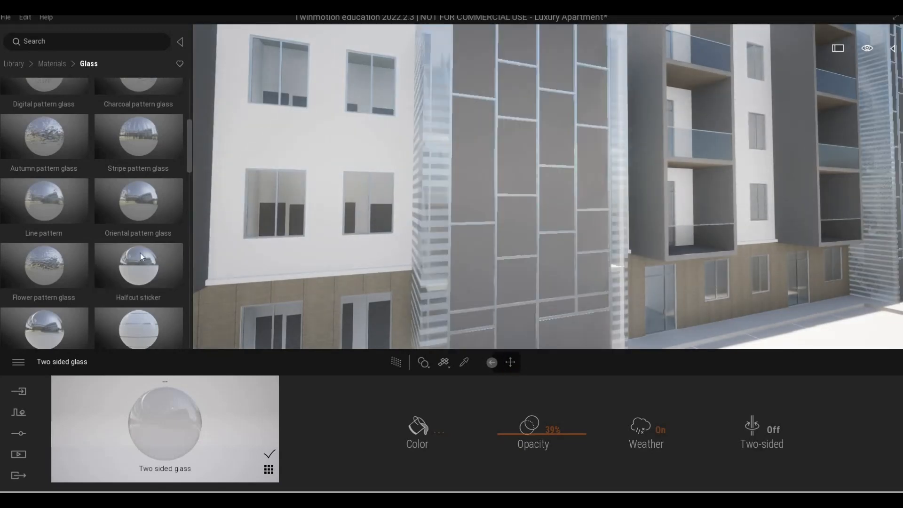
pyautogui.scroll(-2, 145, 251)
pyautogui.moveTo(465, 262); pyautogui.dragTo(467, 261)
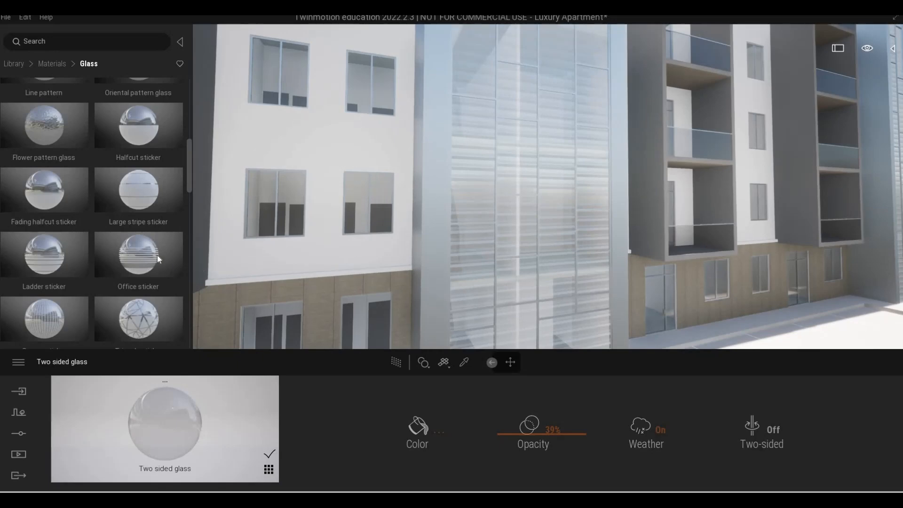
pyautogui.hotkey('ctrl', 'z')
pyautogui.scroll(-5, 155, 255)
pyautogui.scroll(1, 159, 198)
pyautogui.moveTo(159, 197); pyautogui.dragTo(473, 267)
pyautogui.hotkey('ctrl', 'z')
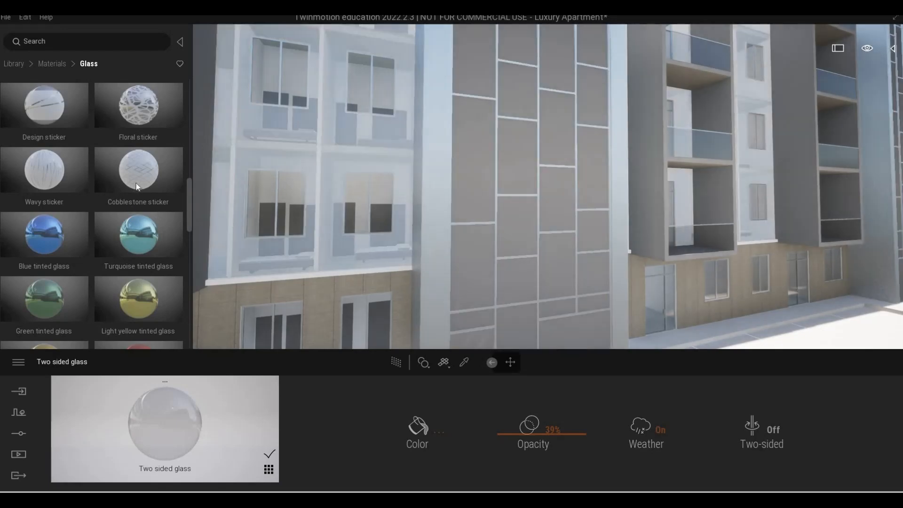
# Apply the Wavy sticker glass to the tall facade panels, with color RGB 91, 91, 91 and opacity 66%.
pyautogui.moveTo(54, 173)
pyautogui.moveTo(55, 173)
pyautogui.mouseDown()
pyautogui.moveTo(490, 242)
pyautogui.moveTo(469, 252)
pyautogui.mouseUp()
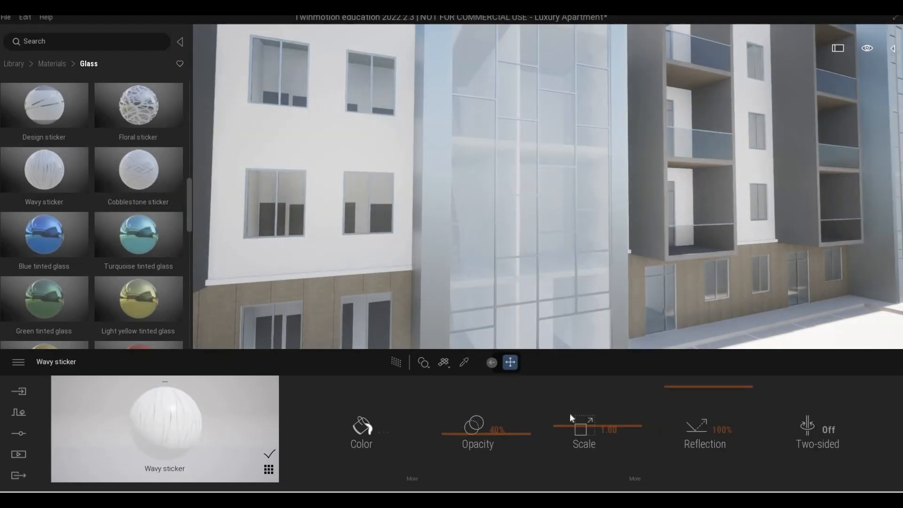
pyautogui.click(362, 420)
pyautogui.moveTo(441, 229); pyautogui.dragTo(442, 255)
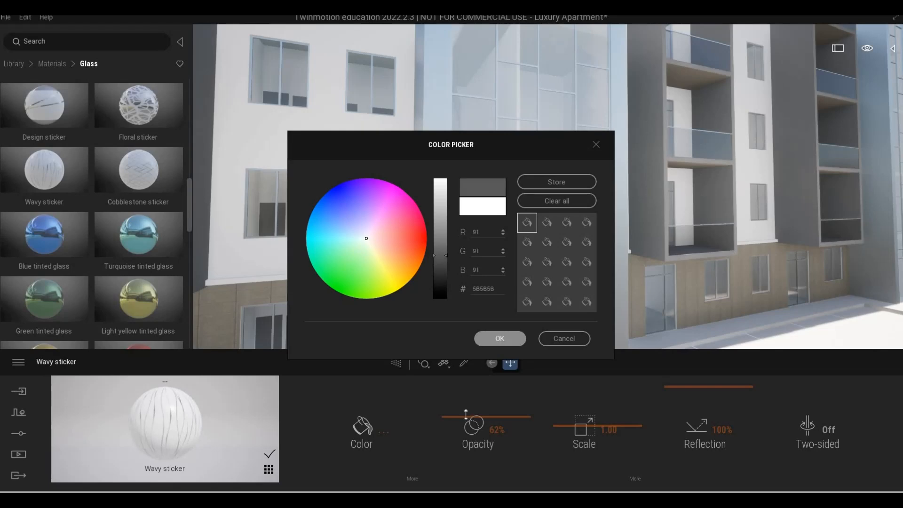
pyautogui.click(500, 338)
pyautogui.moveTo(467, 417); pyautogui.dragTo(467, 413)
# Examine the Wavy sticker glass on the tall facade panels up close.
pyautogui.press('d')
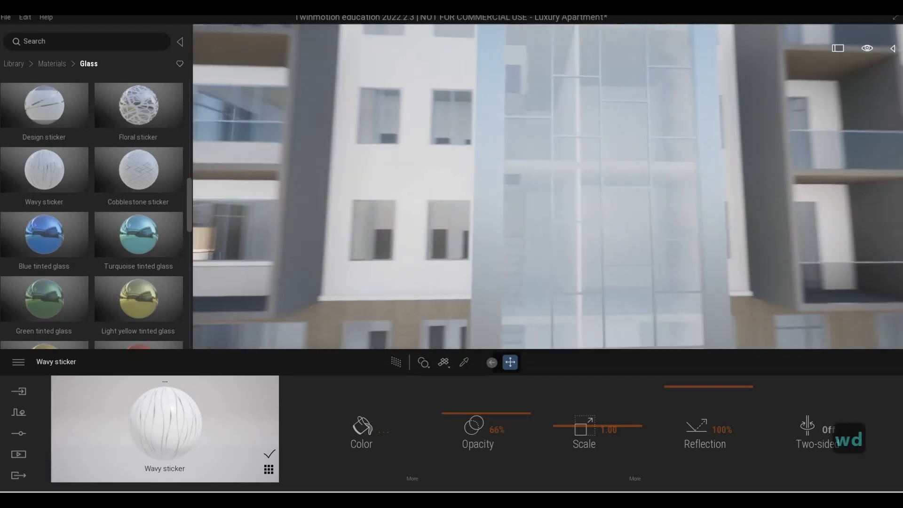
pyautogui.press('w')
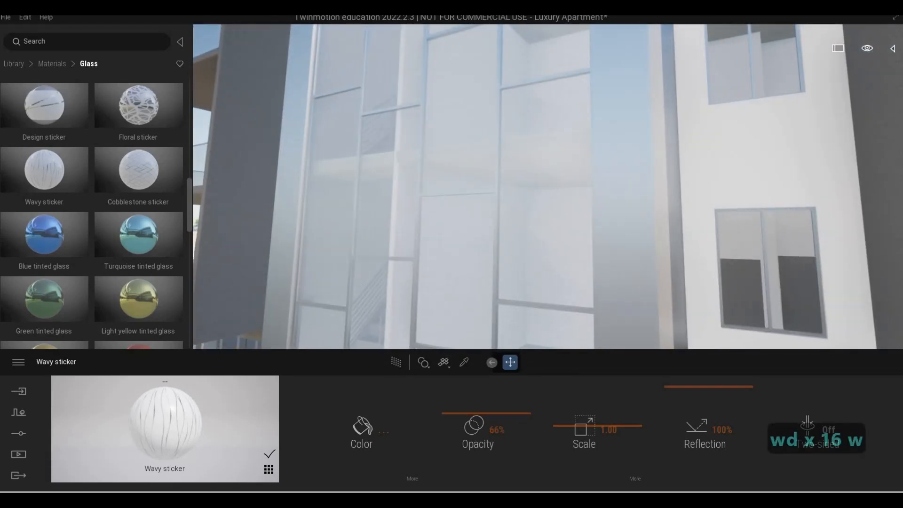
pyautogui.press('a')
pyautogui.press('w')
pyautogui.press('a')
pyautogui.press('s')
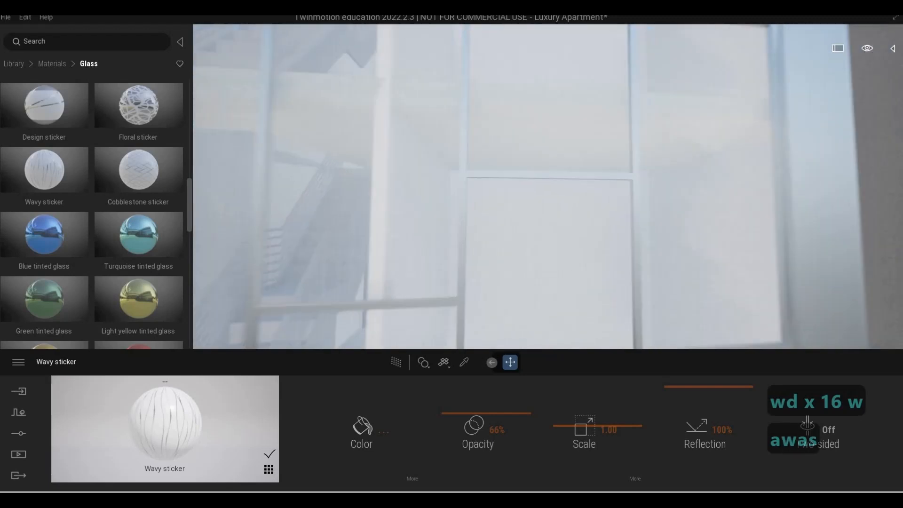
# Set the scale of the Wavy sticker glass on the tall facade panels to 8.99 and check the pattern.
pyautogui.press('a')
pyautogui.press('w')
pyautogui.press('s')
pyautogui.press('w')
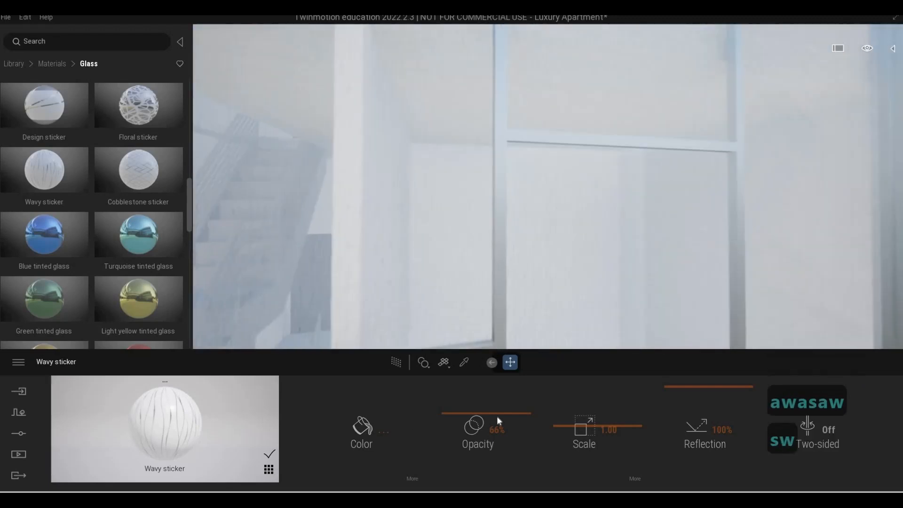
pyautogui.moveTo(560, 415)
pyautogui.mouseDown()
pyautogui.moveTo(556, 390)
pyautogui.moveTo(490, 272)
pyautogui.mouseUp()
pyautogui.press('s')
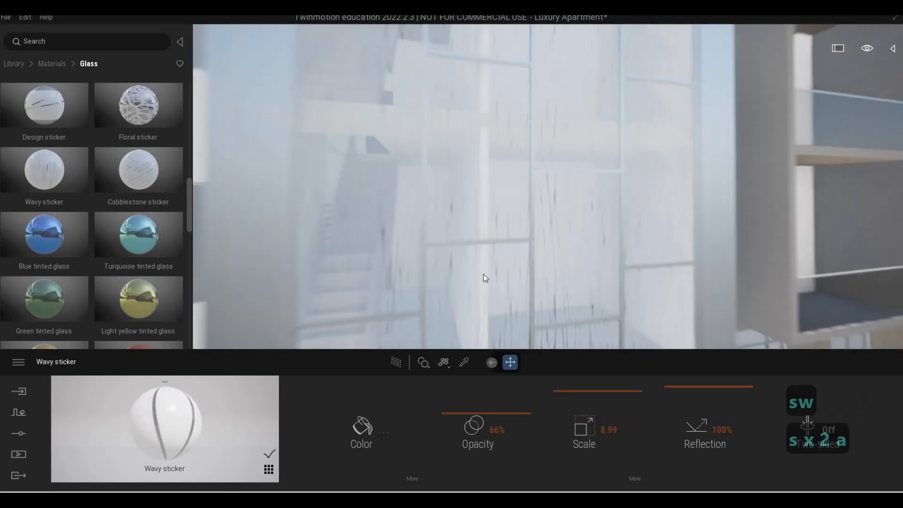
pyautogui.press('a')
pyautogui.press('e')
pyautogui.press('e')
pyautogui.press('w')
pyautogui.press('e')
pyautogui.press('w')
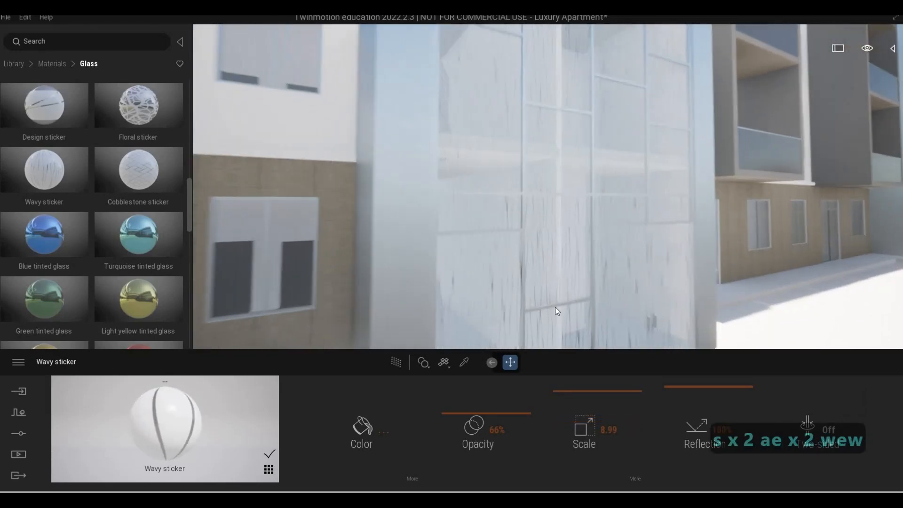
pyautogui.press('w')
pyautogui.press('d')
pyautogui.press('s')
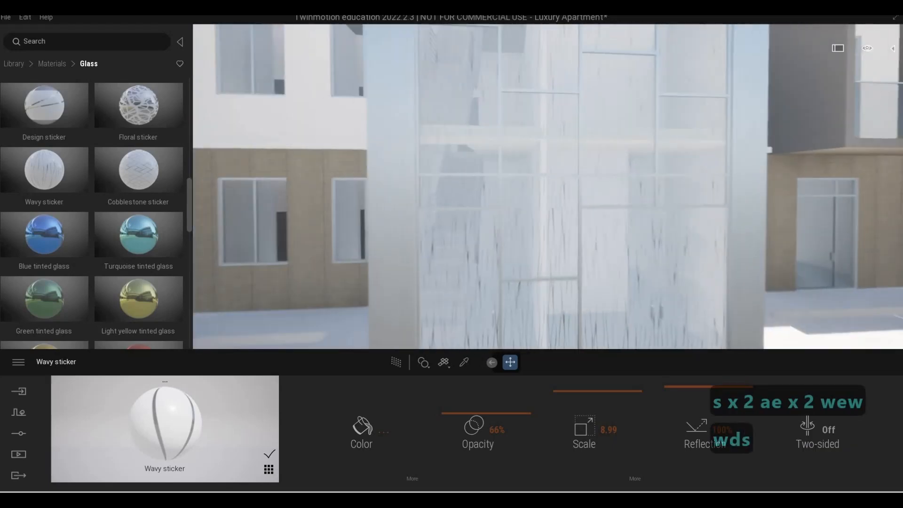
# Raise the Wavy sticker scale to 10.00 and view the facade panels from further away.
pyautogui.press('a')
pyautogui.press('a')
pyautogui.press('s')
pyautogui.moveTo(592, 384); pyautogui.dragTo(592, 364)
pyautogui.press('s')
pyautogui.press('w')
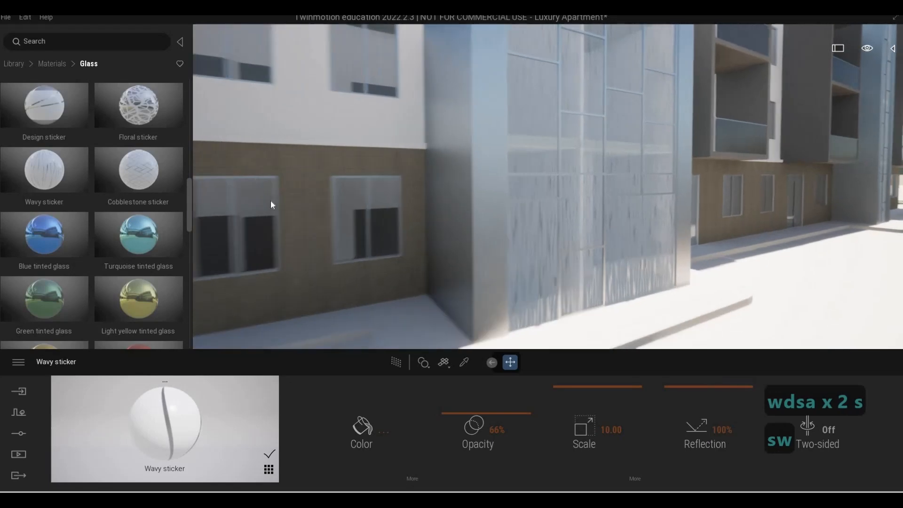
pyautogui.press('w')
# Try the Cobblestone sticker glass on the tall facade panels with a scale of 10.00.
pyautogui.moveTo(570, 208); pyautogui.dragTo(569, 210)
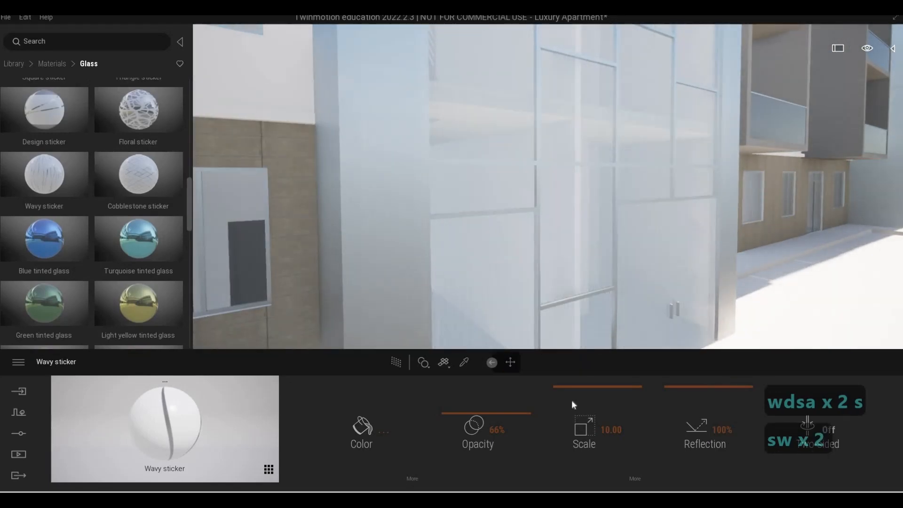
pyautogui.moveTo(569, 425); pyautogui.dragTo(584, 325)
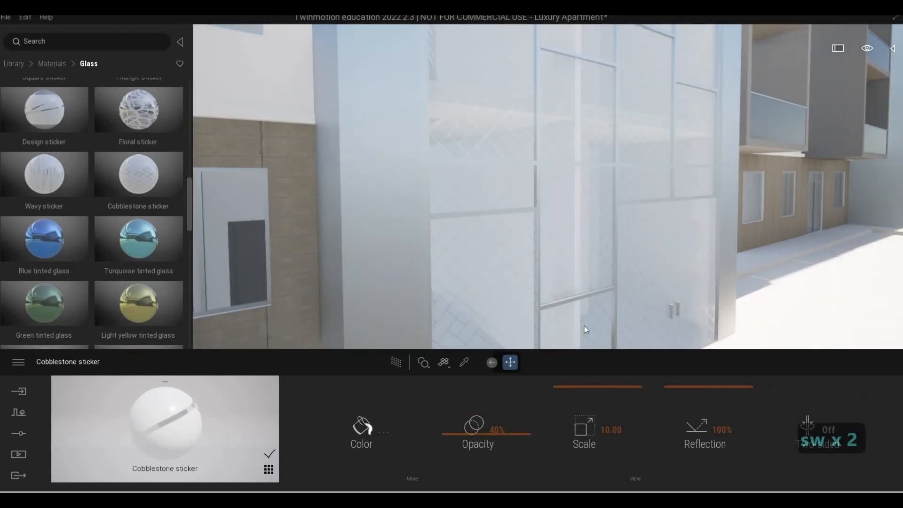
pyautogui.press('s')
pyautogui.press('s')
pyautogui.press('s')
pyautogui.press('s')
pyautogui.press('d')
pyautogui.press('w')
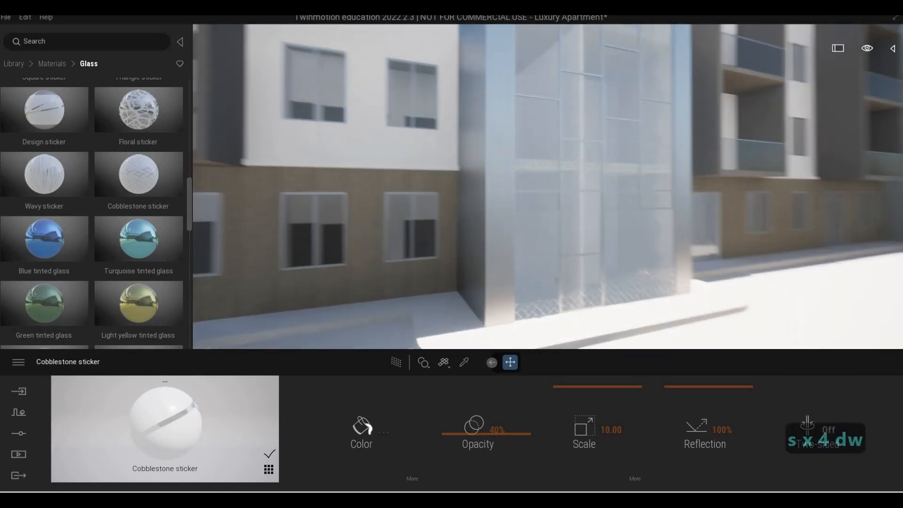
pyautogui.press('a')
pyautogui.press('d')
pyautogui.press('w')
pyautogui.press('a')
pyautogui.press('w')
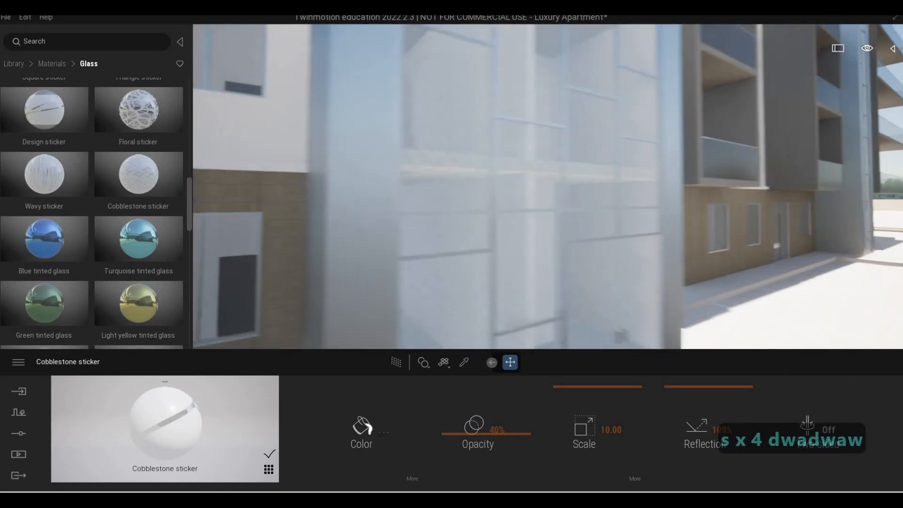
pyautogui.press('d')
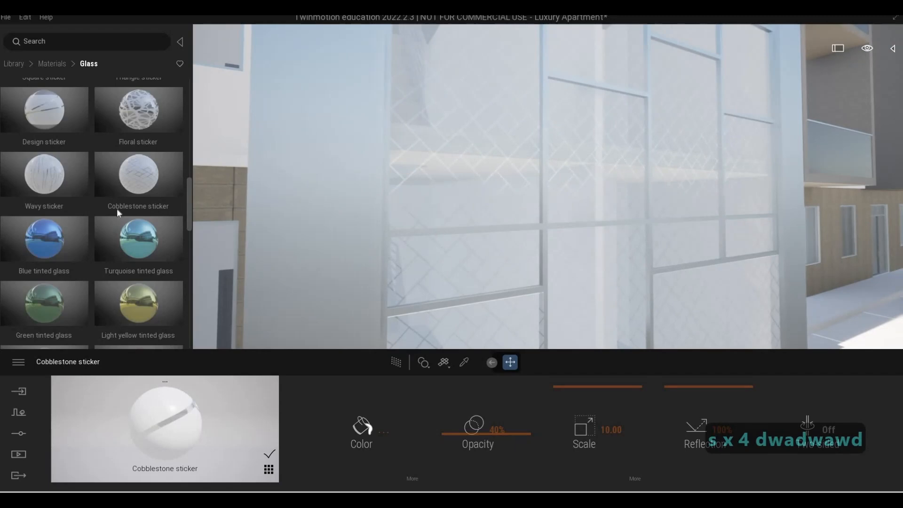
# Try the Sunny glass brick material on the tall facade panels with a scale of 3.99.
pyautogui.scroll(-2, 136, 263)
pyautogui.scroll(-10, 135, 269)
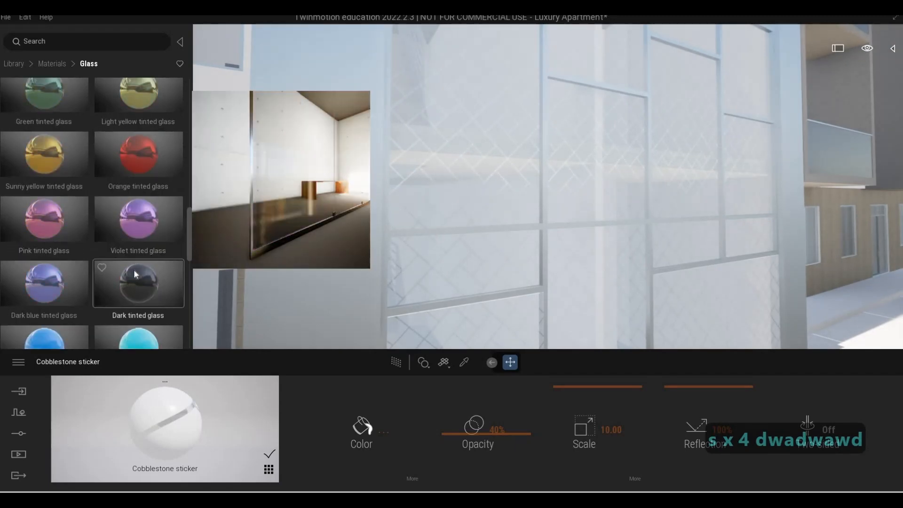
pyautogui.scroll(-5, 134, 274)
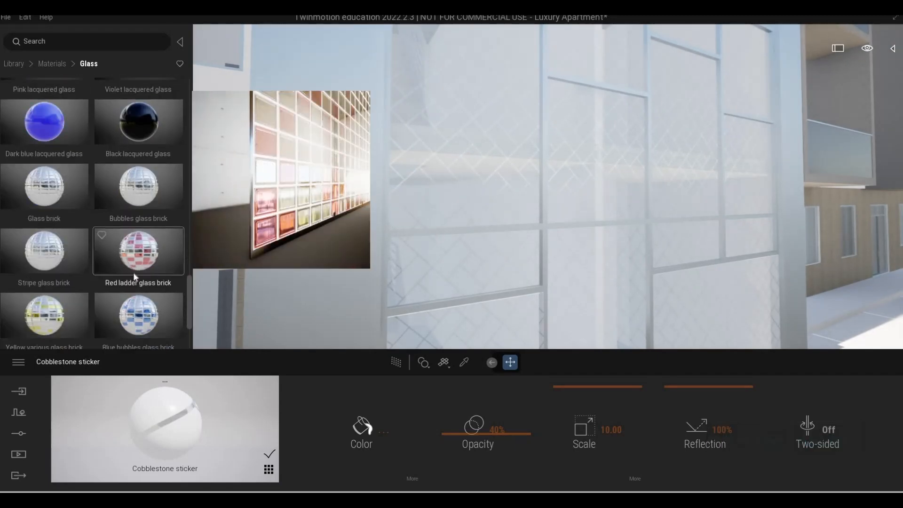
pyautogui.moveTo(142, 270); pyautogui.dragTo(506, 250)
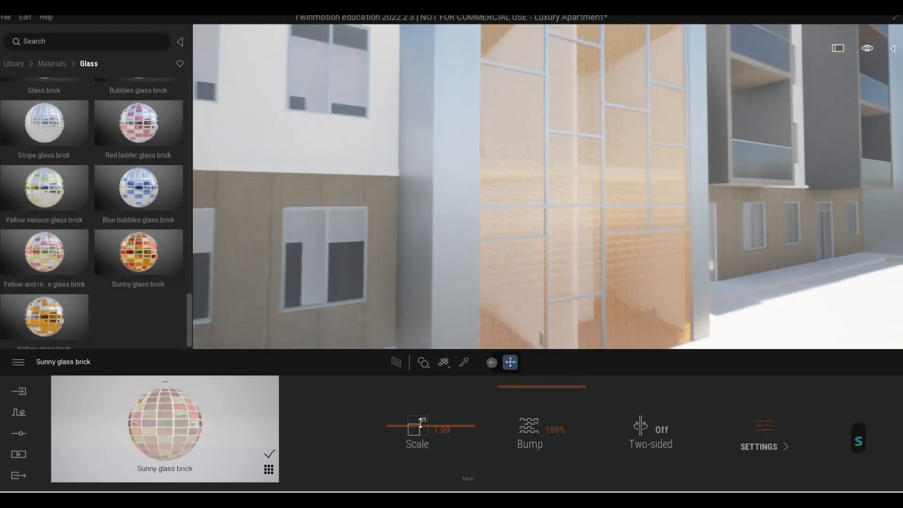
pyautogui.moveTo(421, 412); pyautogui.dragTo(422, 412)
pyautogui.moveTo(470, 292); pyautogui.dragTo(517, 268, button='right')
pyautogui.press('s')
pyautogui.press('s')
pyautogui.press('s')
pyautogui.press('s')
pyautogui.press('w')
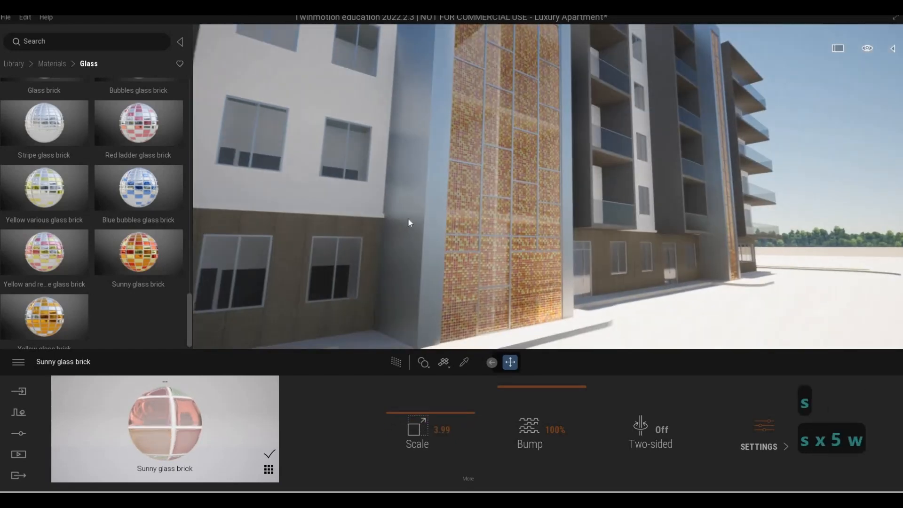
pyautogui.press('a')
# Try the Bubbles glass brick material on the tall facade panels with a scale of 8.01.
pyautogui.scroll(2, 55, 207)
pyautogui.scroll(3, 56, 206)
pyautogui.moveTo(118, 256); pyautogui.dragTo(447, 270)
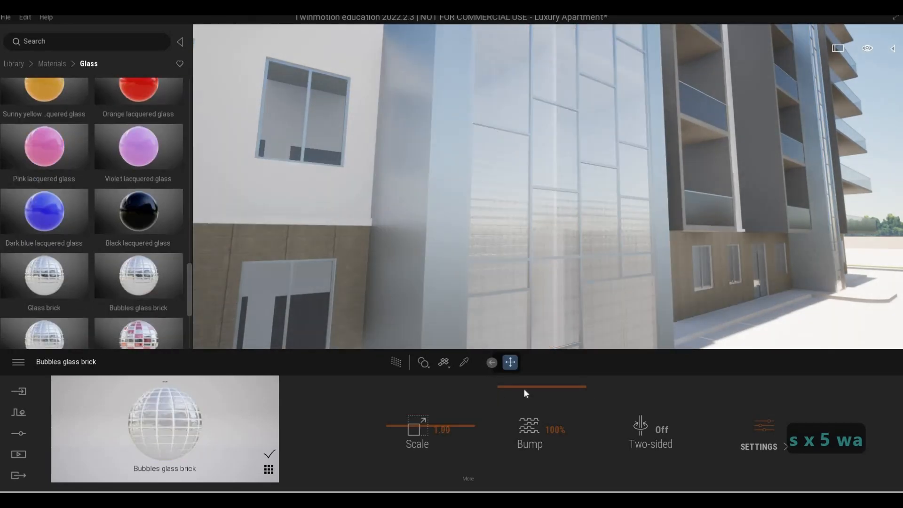
pyautogui.moveTo(427, 418); pyautogui.dragTo(426, 395)
pyautogui.click(426, 395)
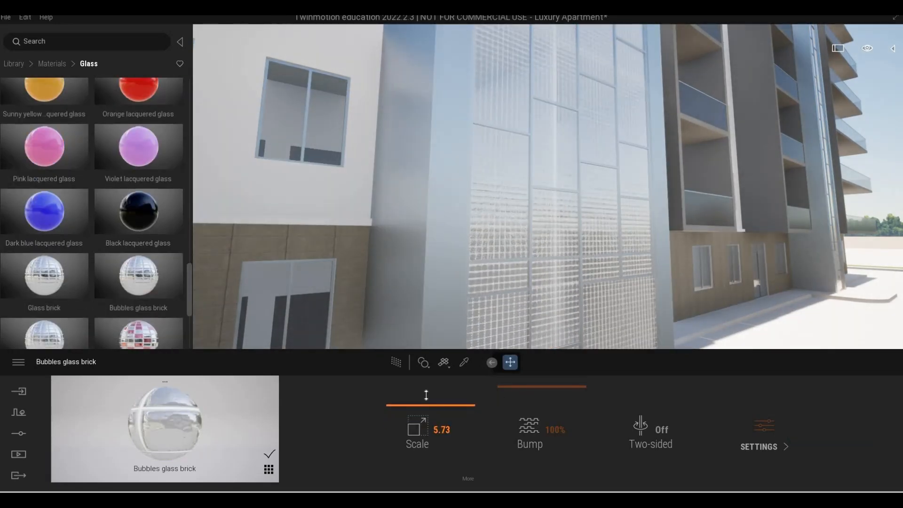
# Apply the Floral sticker glass to the tall facade panels and set its scale to 8.77.
pyautogui.scroll(2, 132, 228)
pyautogui.scroll(8, 132, 228)
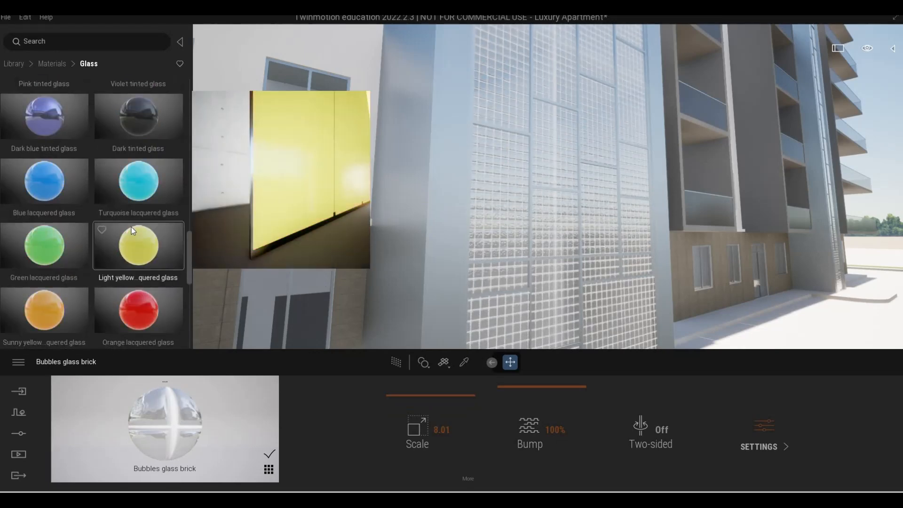
pyautogui.scroll(3, 77, 201)
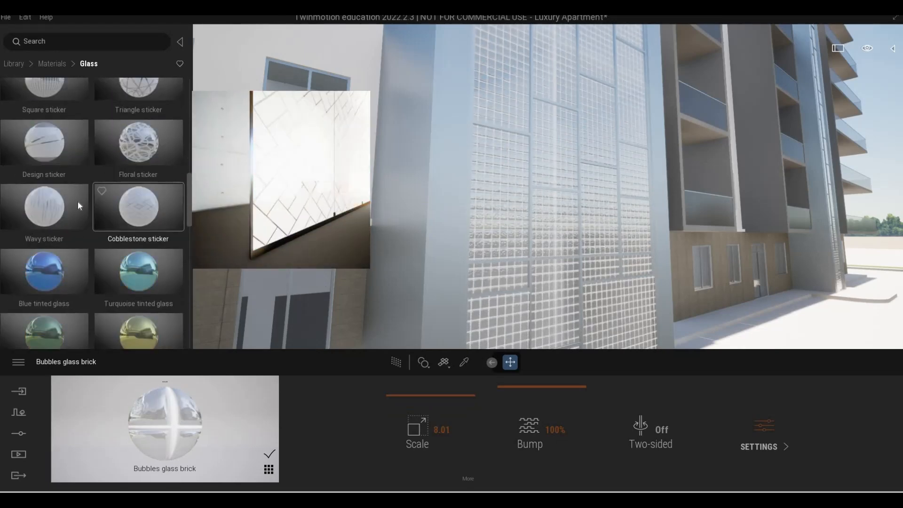
pyautogui.moveTo(133, 140); pyautogui.dragTo(523, 236)
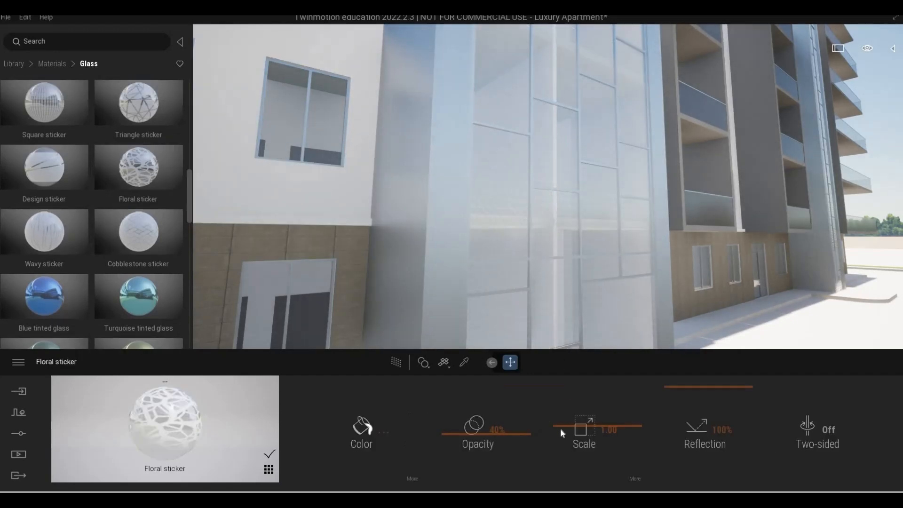
pyautogui.moveTo(569, 411); pyautogui.dragTo(567, 391)
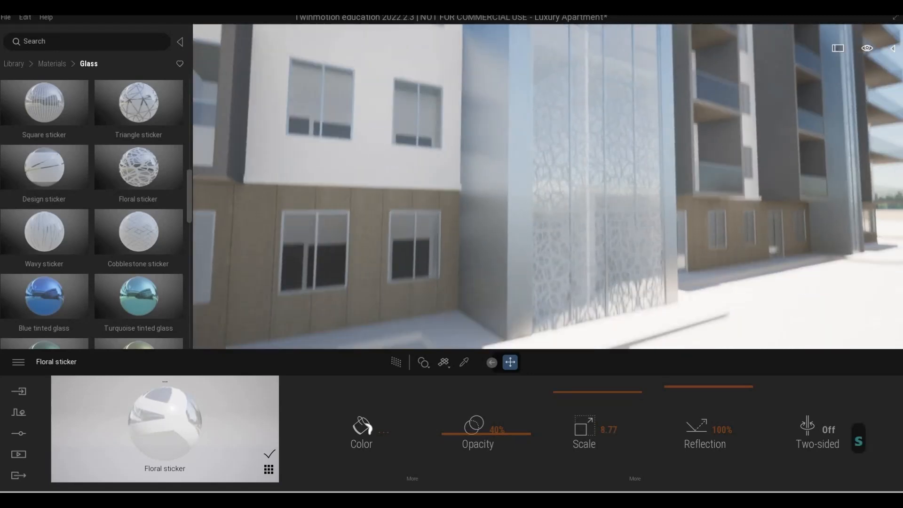
pyautogui.press('e')
pyautogui.press('a')
pyautogui.press('w')
pyautogui.press('d')
# Set the Floral sticker opacity to 55% and its color to RGB 85, 85, 85.
pyautogui.moveTo(440, 407); pyautogui.dragTo(376, 432)
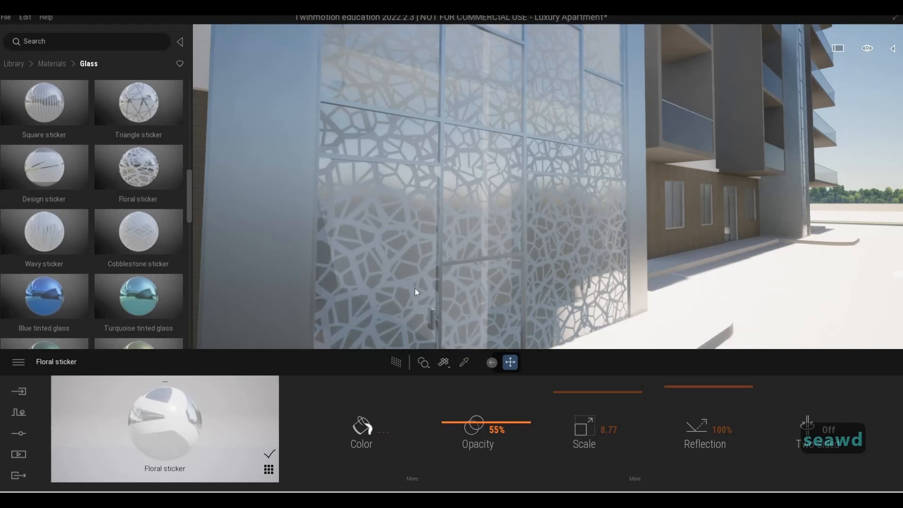
pyautogui.click(361, 426)
pyautogui.click(442, 219)
pyautogui.moveTo(442, 248); pyautogui.dragTo(442, 258)
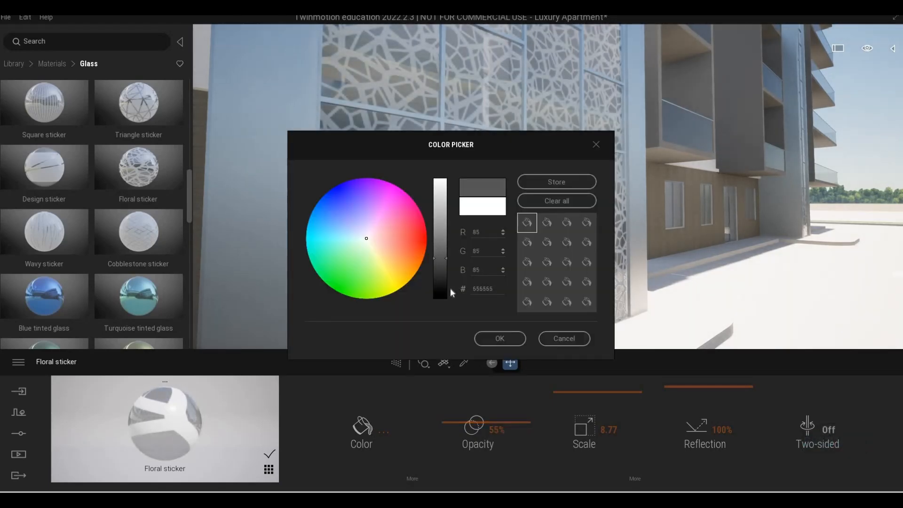
pyautogui.click(499, 339)
# Examine the patterned facade glass from further away together with the rest of the building.
pyautogui.press('s')
pyautogui.press('s')
pyautogui.press('s')
pyautogui.press('s')
pyautogui.press('s')
pyautogui.press('s')
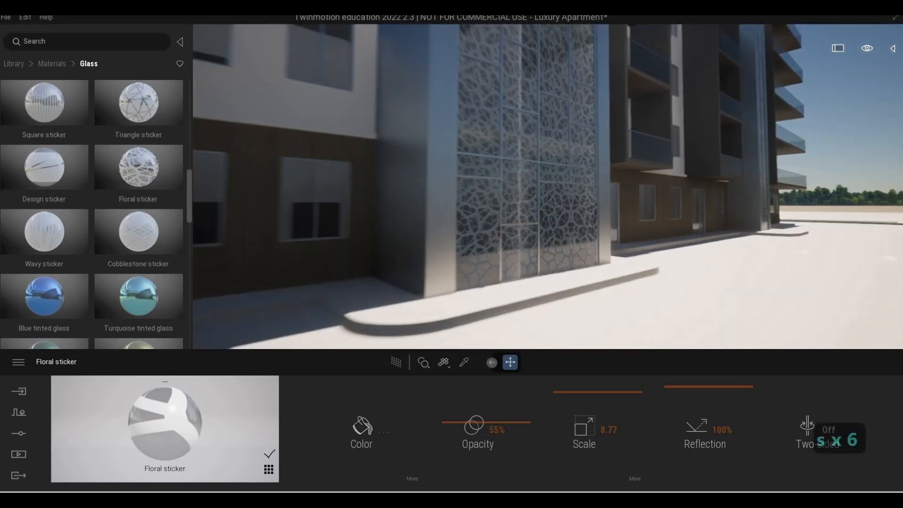
pyautogui.press('s')
pyautogui.press('s')
pyautogui.press('s')
pyautogui.press('s')
pyautogui.press('s')
pyautogui.press('s')
pyautogui.press('s')
pyautogui.press('s')
pyautogui.press('s')
pyautogui.press('s')
pyautogui.press('s')
pyautogui.press('s')
pyautogui.press('s')
pyautogui.press('s')
pyautogui.press('q')
pyautogui.press('w')
pyautogui.press('w')
pyautogui.press('w')
pyautogui.press('w')
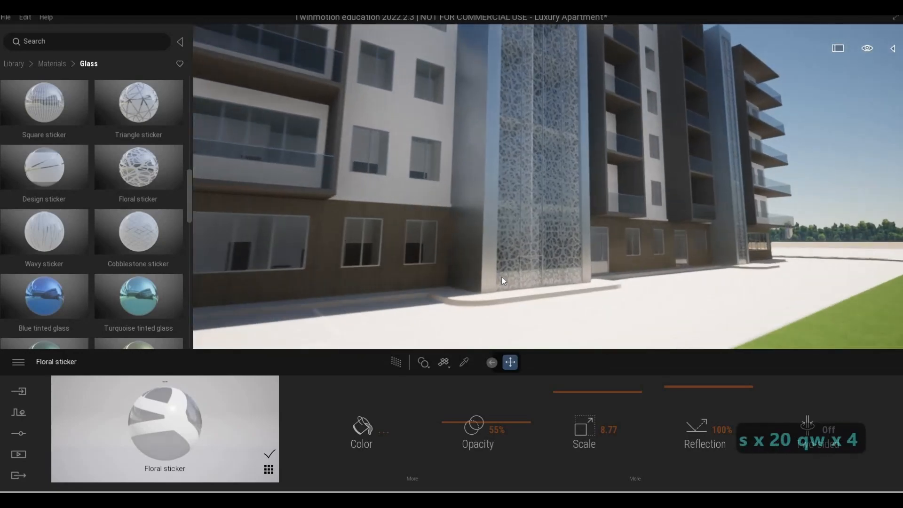
# Set the Floral sticker scale to 9.97 and its opacity to 61%.
pyautogui.press('w')
pyautogui.press('q')
pyautogui.press('w')
pyautogui.press('w')
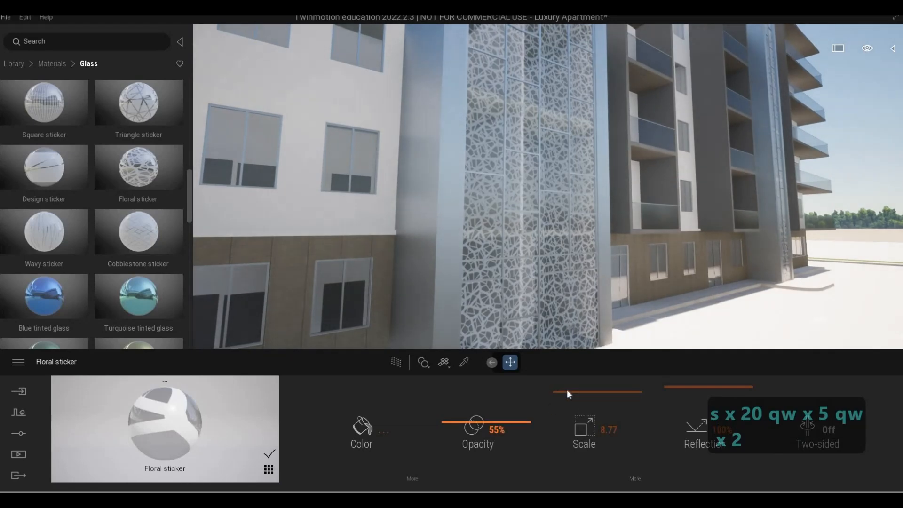
pyautogui.moveTo(567, 390); pyautogui.dragTo(569, 386)
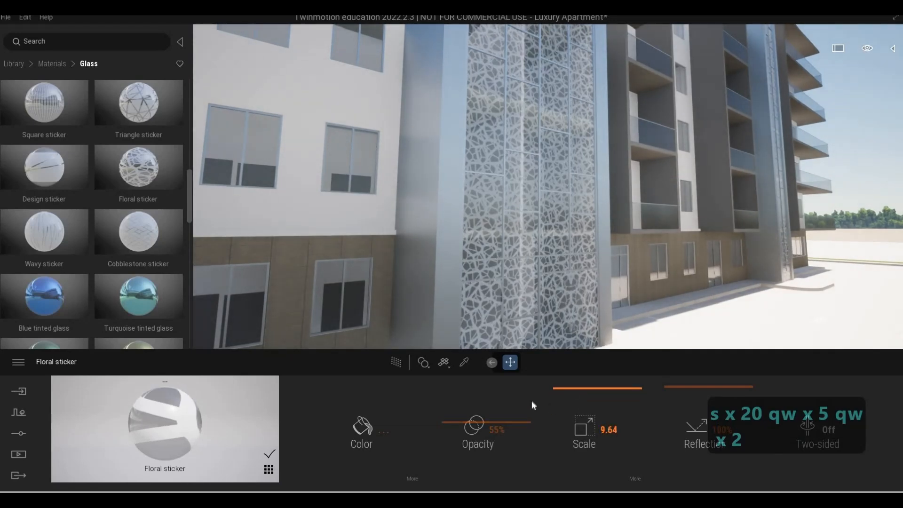
pyautogui.click(489, 417)
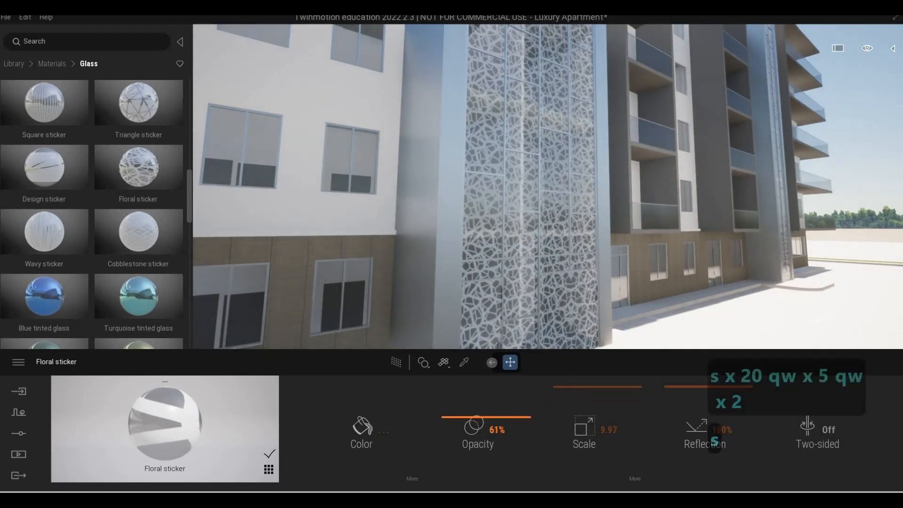
# Examine the Floral sticker facade from the building corner and again from close range.
pyautogui.press('s')
pyautogui.press('s')
pyautogui.press('s')
pyautogui.press('s')
pyautogui.press('s')
pyautogui.press('s')
pyautogui.press('s')
pyautogui.press('s')
pyautogui.press('s')
pyautogui.press('s')
pyautogui.press('a')
pyautogui.press('s')
pyautogui.press('q')
pyautogui.press('a')
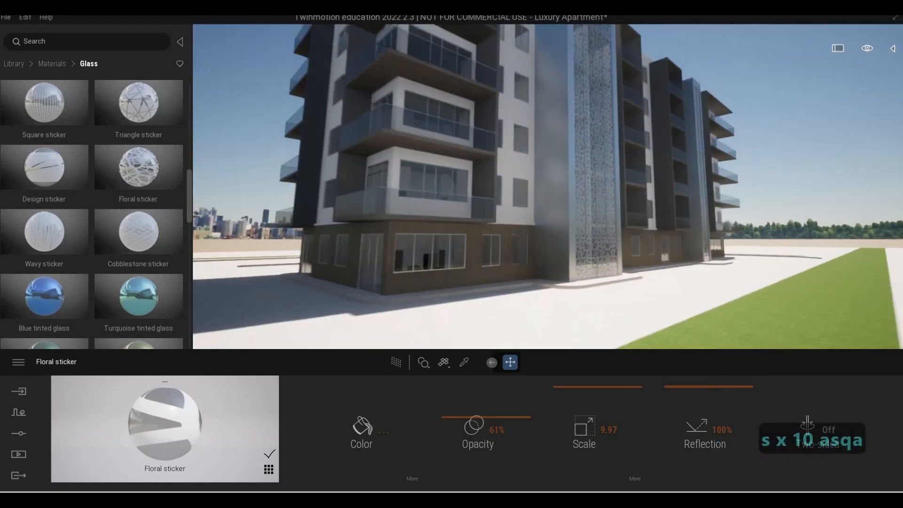
pyautogui.press('q')
pyautogui.press('a')
pyautogui.press('w')
pyautogui.press('w')
pyautogui.press('d')
pyautogui.press('d')
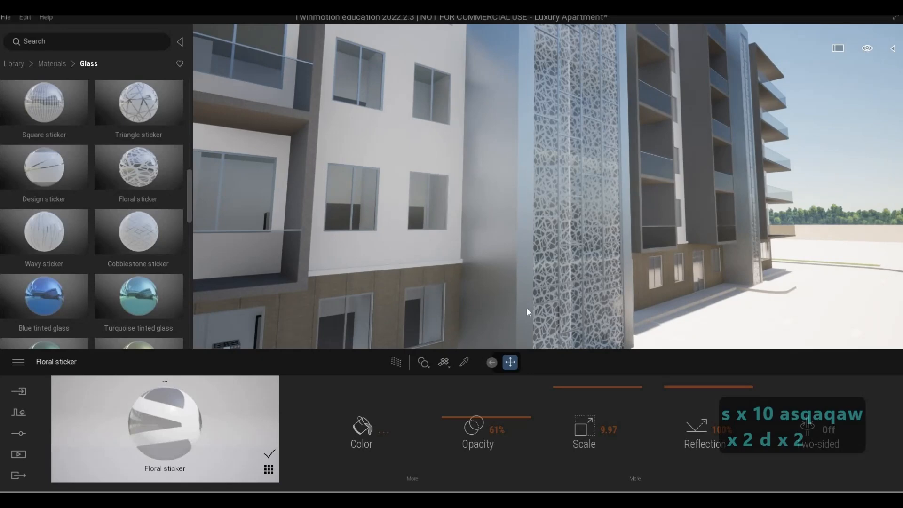
# Set the scale of the Floral sticker glass on the tall facade panels to 8.45.
pyautogui.press('w')
pyautogui.press('d')
pyautogui.moveTo(563, 394); pyautogui.dragTo(563, 400)
pyautogui.press('s')
pyautogui.press('a')
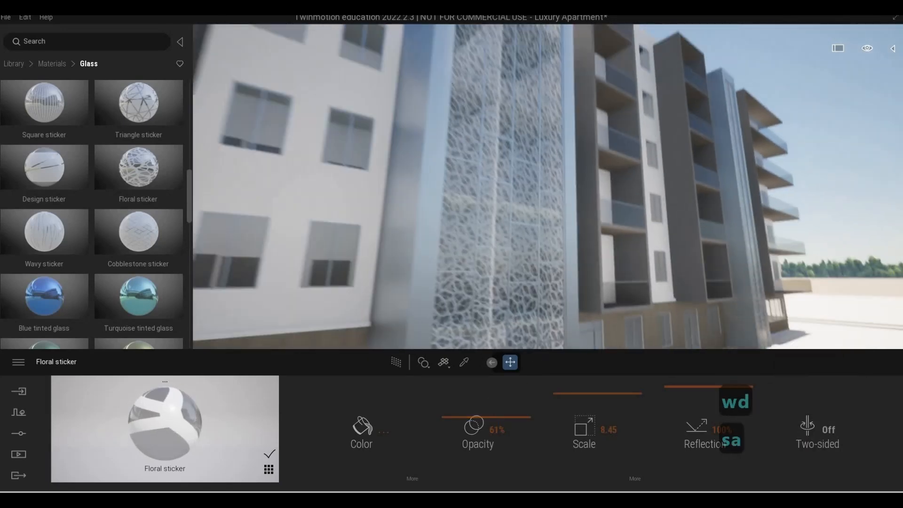
# Sample the Two sided glass of the balcony railing and set its opacity to 55% and color to 666666.
pyautogui.press('d')
pyautogui.press('a')
pyautogui.press('a')
pyautogui.press('a')
pyautogui.press('a')
pyautogui.press('a')
pyautogui.press('s')
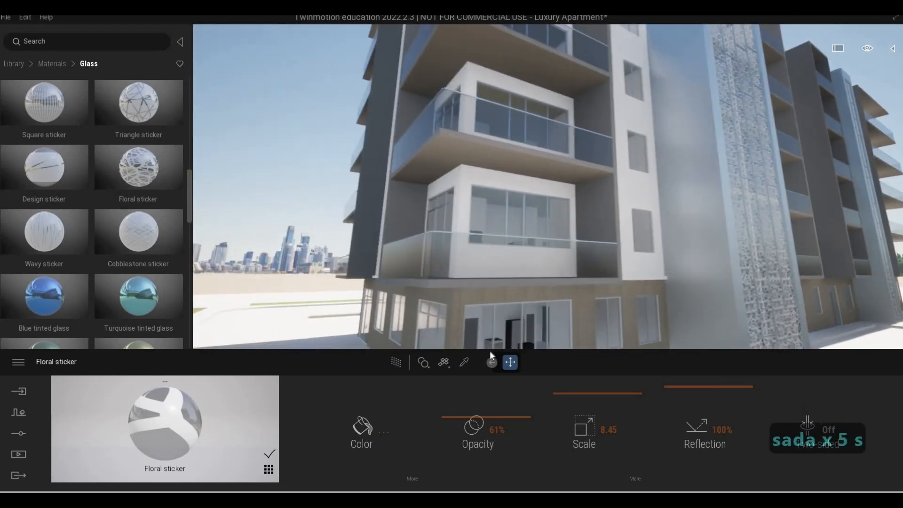
pyautogui.press('w')
pyautogui.click(464, 363)
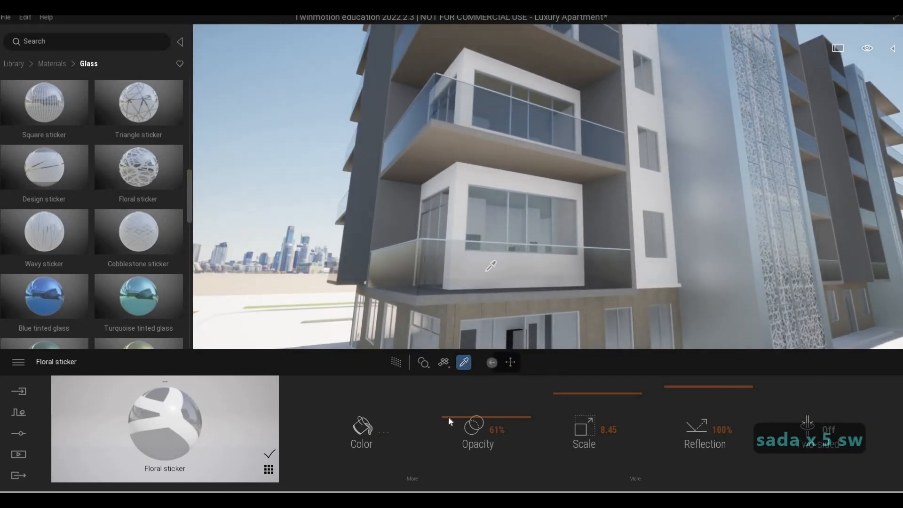
pyautogui.click(487, 270)
pyautogui.moveTo(501, 429); pyautogui.dragTo(477, 430)
pyautogui.click(418, 427)
pyautogui.moveTo(439, 241); pyautogui.dragTo(439, 249)
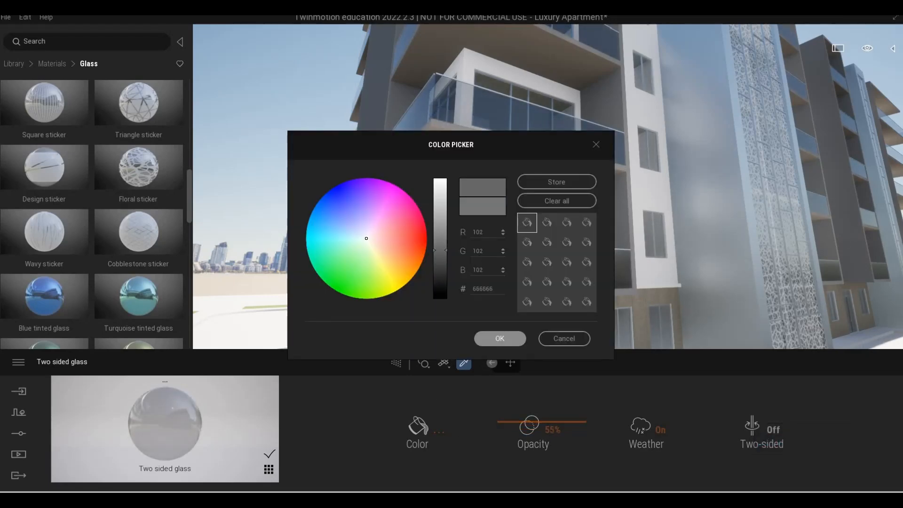
pyautogui.click(499, 338)
# Examine the balcony glass and the patterned facade strip from a distance at the building corner.
pyautogui.press('s')
pyautogui.press('q')
pyautogui.press('s')
pyautogui.press('e')
pyautogui.press('s')
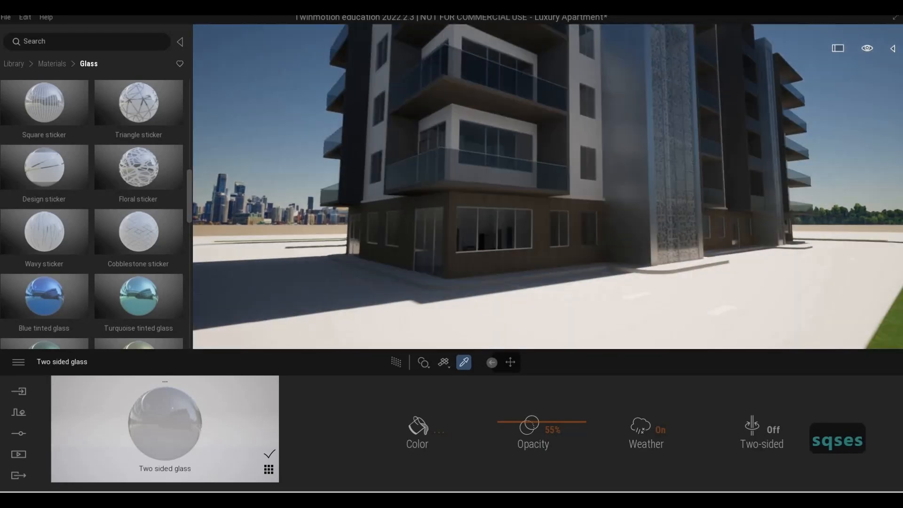
pyautogui.press('s')
pyautogui.press('q')
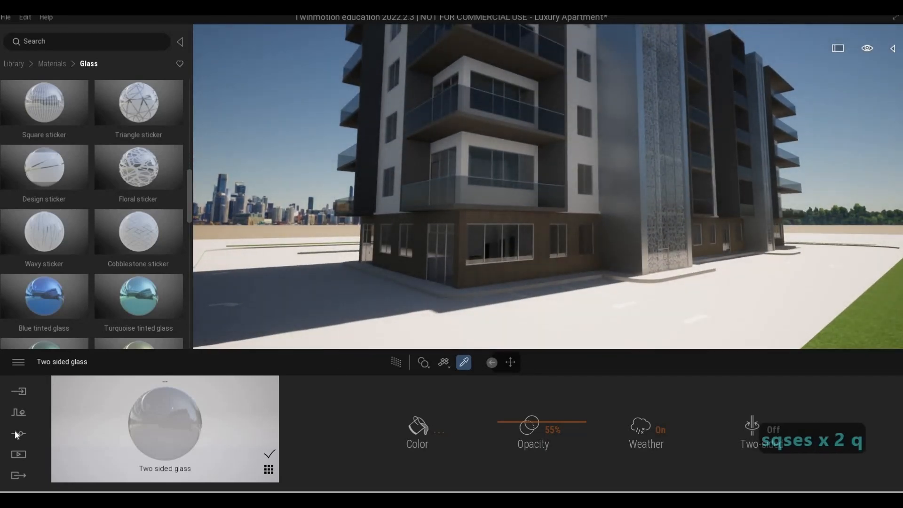
# Turn on Parallelism in the camera settings.
pyautogui.click(17, 434)
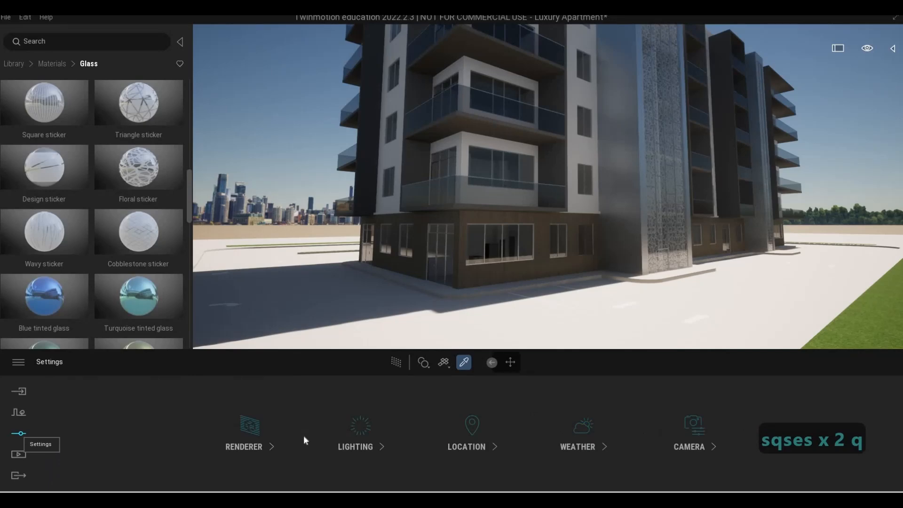
pyautogui.click(687, 433)
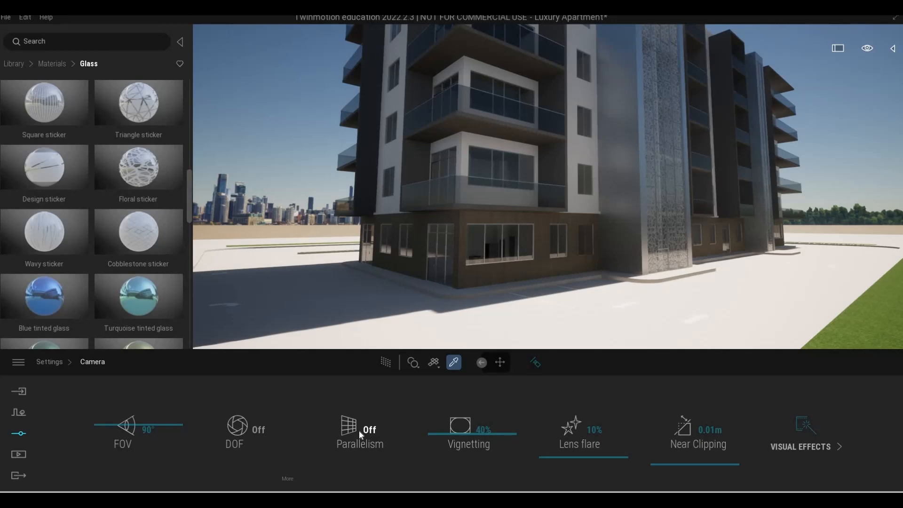
pyautogui.click(359, 430)
# Set the color gradient type in the camera's visual effects to Blue Tint.
pyautogui.click(802, 432)
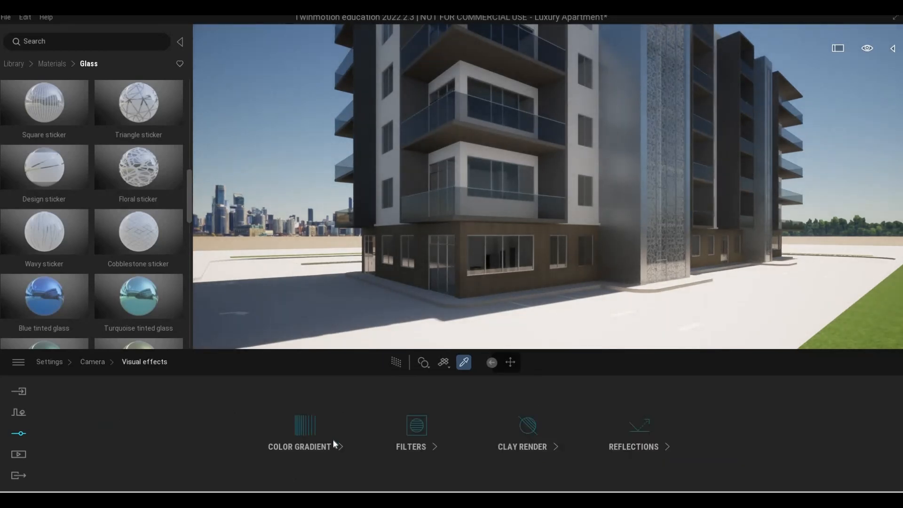
pyautogui.click(363, 429)
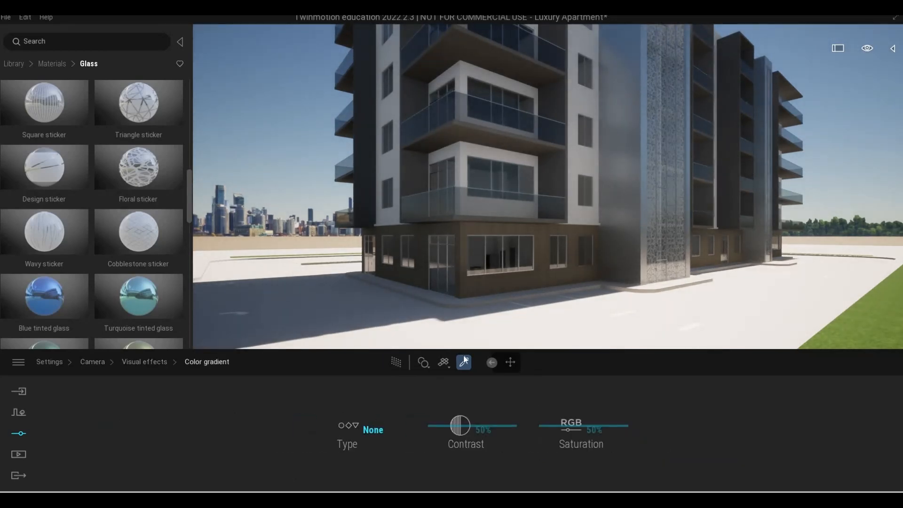
pyautogui.click(372, 429)
pyautogui.scroll(-3, 465, 357)
pyautogui.scroll(1, 472, 376)
pyautogui.click(469, 370)
# Examine the blue-tinted building from its corner, close to the patterned glass strip and again from farther away.
pyautogui.press('s')
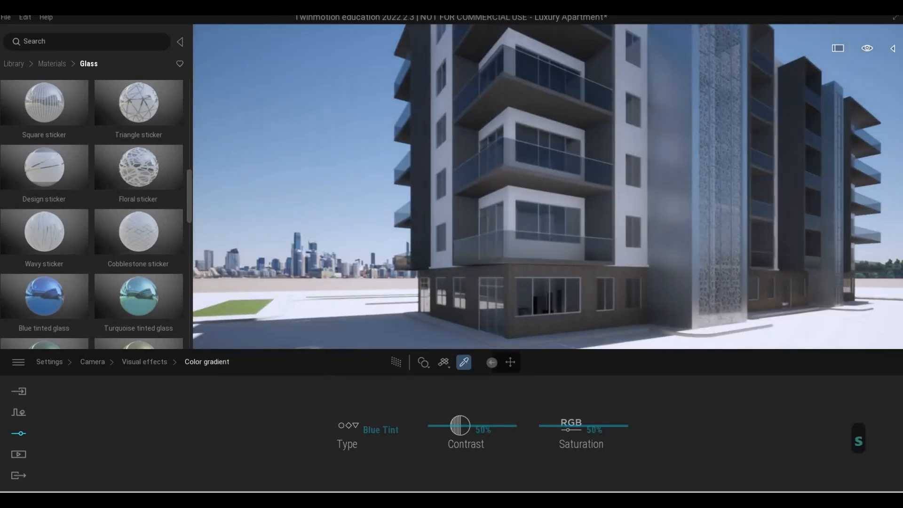
pyautogui.press('d')
pyautogui.press('s')
pyautogui.press('w')
pyautogui.press('q')
pyautogui.press('e')
pyautogui.press('a')
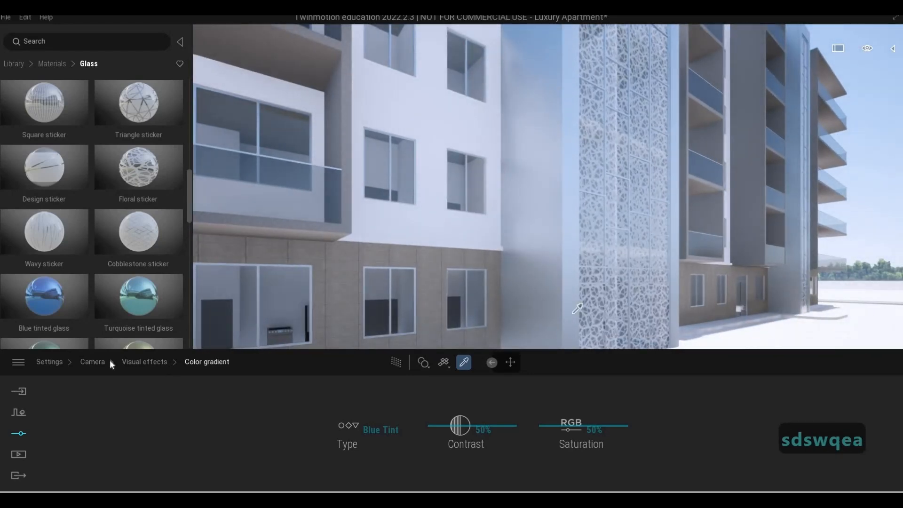
pyautogui.click(92, 361)
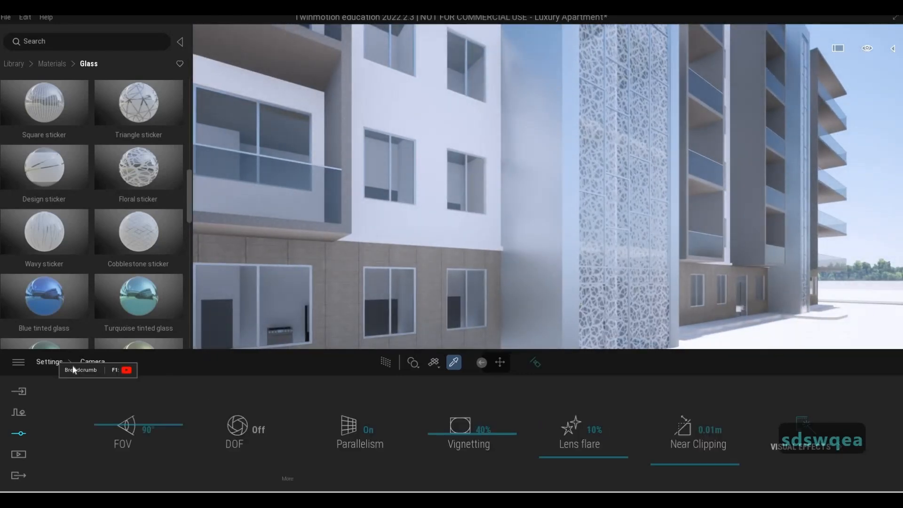
pyautogui.click(50, 361)
pyautogui.press('s')
pyautogui.press('s')
pyautogui.press('s')
pyautogui.press('s')
pyautogui.press('s')
pyautogui.press('s')
pyautogui.press('s')
pyautogui.press('s')
pyautogui.press('s')
pyautogui.press('s')
pyautogui.press('s')
pyautogui.press('s')
pyautogui.press('q')
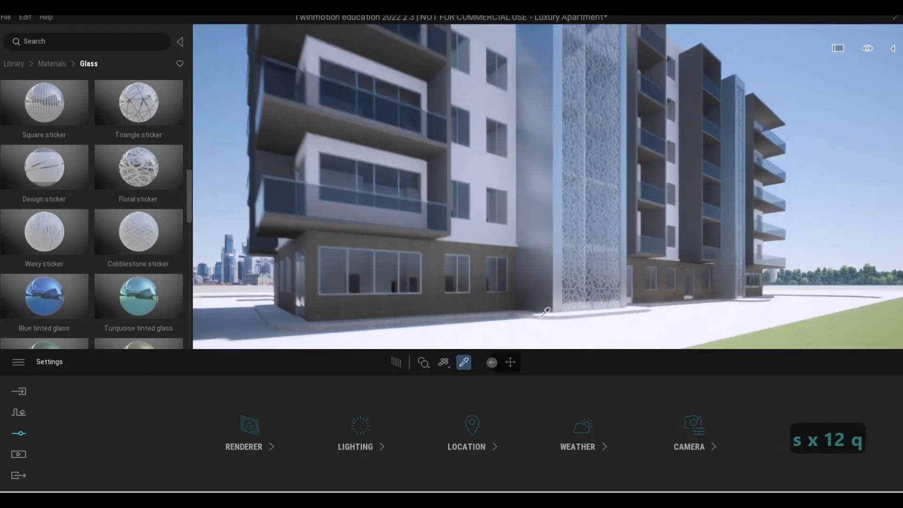
pyautogui.press('w')
pyautogui.press('Escape')
pyautogui.press('Escape')
pyautogui.press('a')
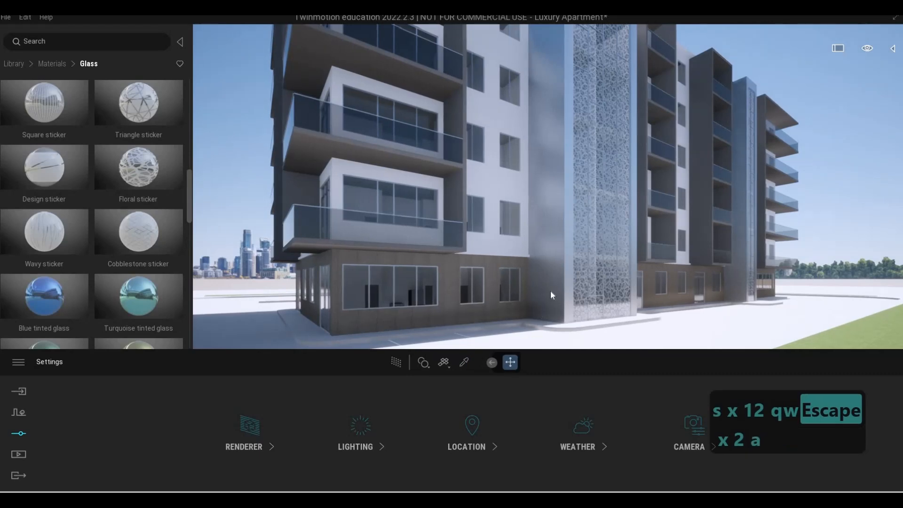
# Open the Metal category of the material library and find the aluminium panel materials, with the patterned facade strip in close view.
pyautogui.press('w')
pyautogui.press('w')
pyautogui.press('w')
pyautogui.press('w')
pyautogui.press('w')
pyautogui.press('w')
pyautogui.press('w')
pyautogui.press('w')
pyautogui.press('w')
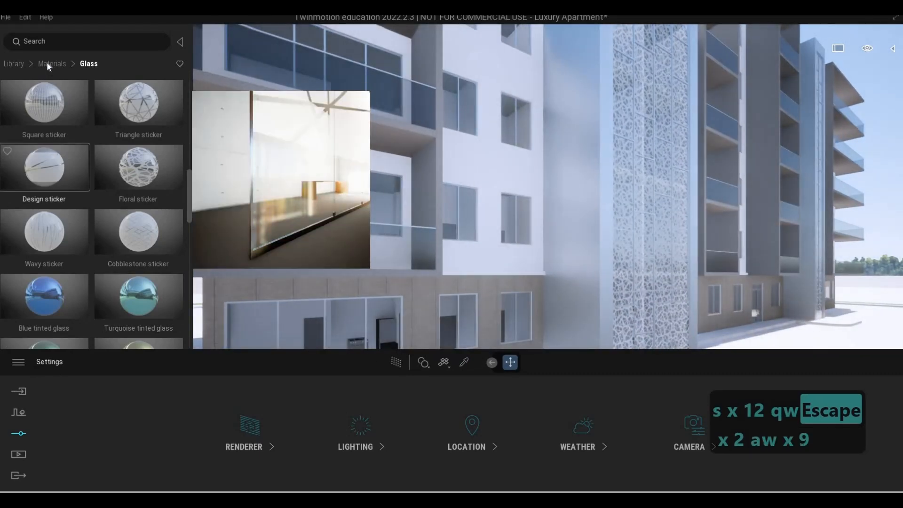
pyautogui.click(47, 61)
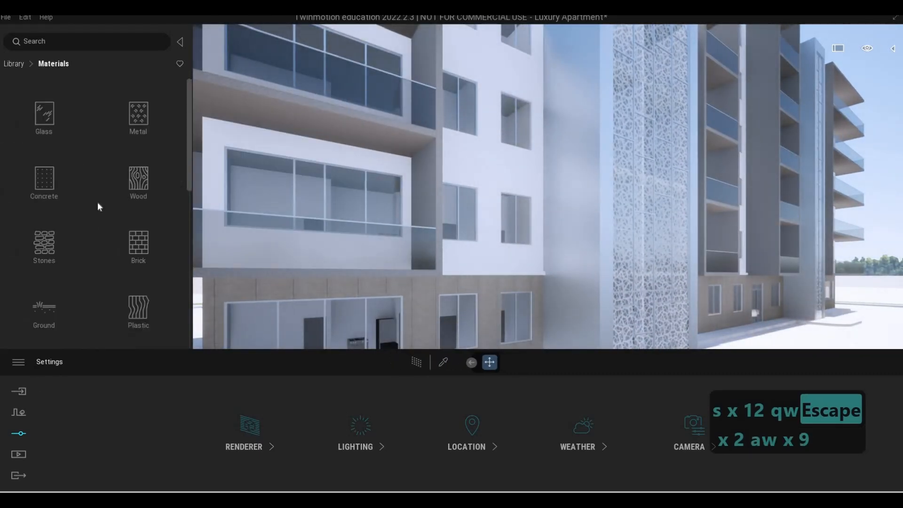
pyautogui.scroll(-5, 138, 233)
pyautogui.scroll(-2, 147, 263)
pyautogui.scroll(7, 141, 263)
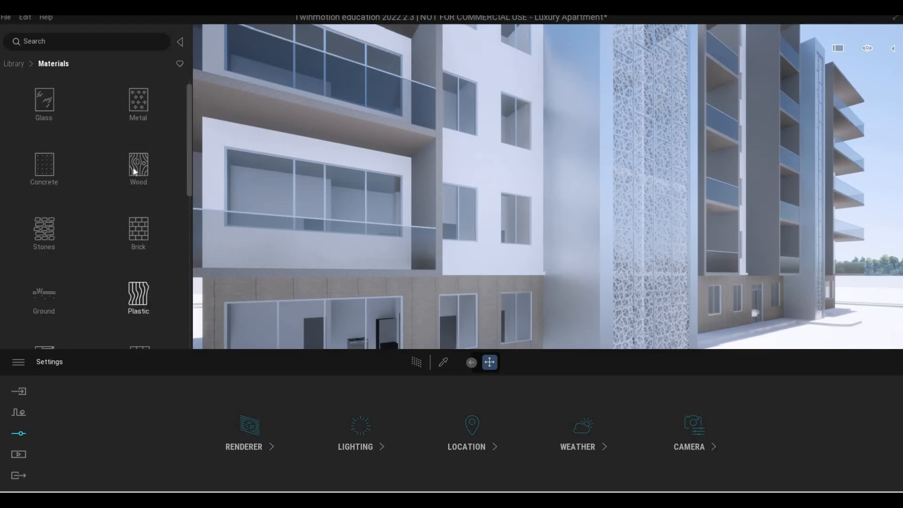
pyautogui.click(133, 124)
pyautogui.scroll(-8, 199, 165)
pyautogui.scroll(-1, 179, 236)
pyautogui.moveTo(389, 249); pyautogui.dragTo(106, 203, button='middle')
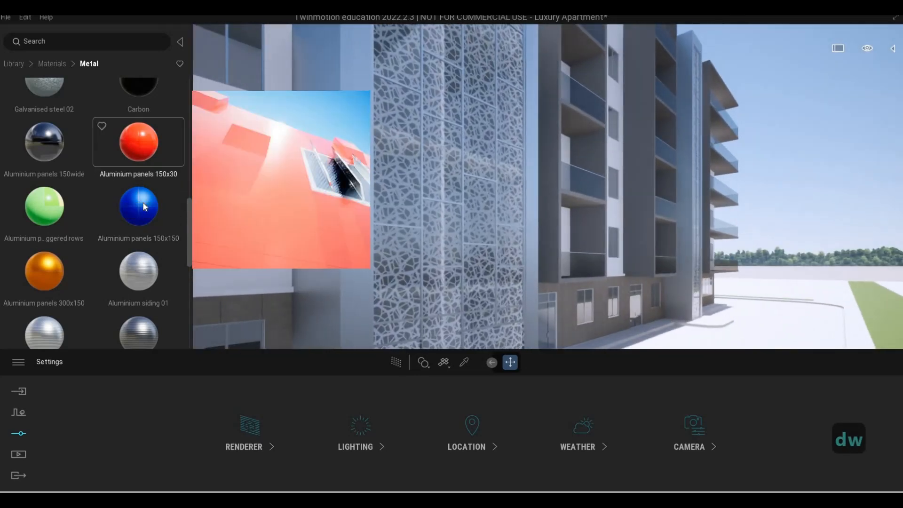
# Apply Aluminium panels 150x150 to the walls framing the patterned glass strip and set the material's scale to 6.71.
pyautogui.moveTo(145, 207); pyautogui.dragTo(407, 219)
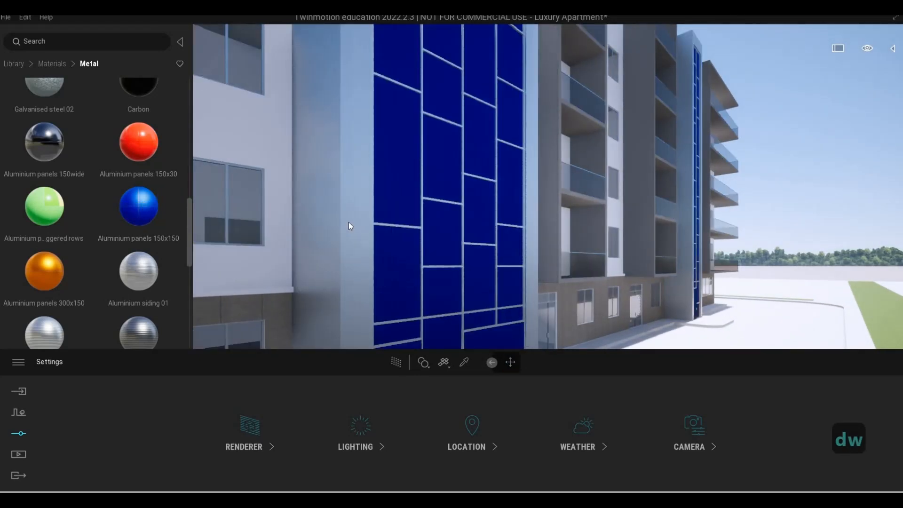
pyautogui.moveTo(348, 222); pyautogui.dragTo(363, 252)
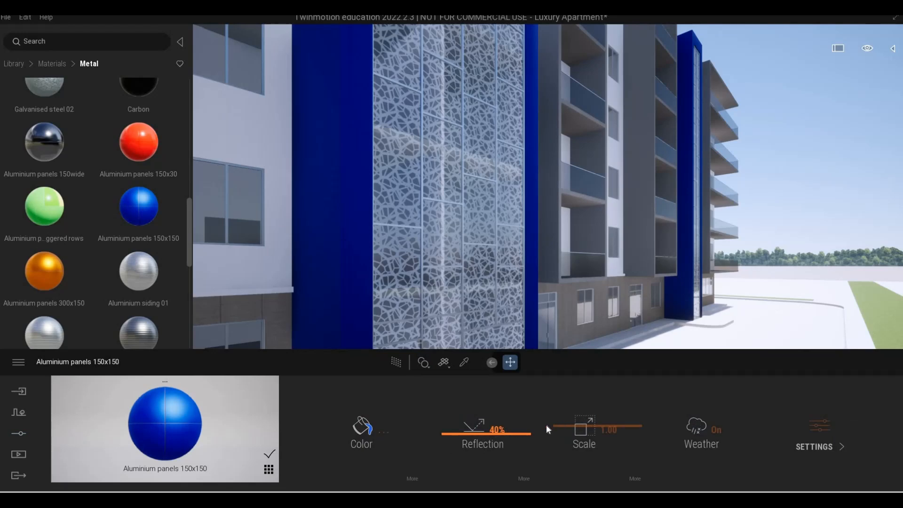
pyautogui.moveTo(566, 408); pyautogui.dragTo(566, 393)
pyautogui.press('a')
pyautogui.press('s')
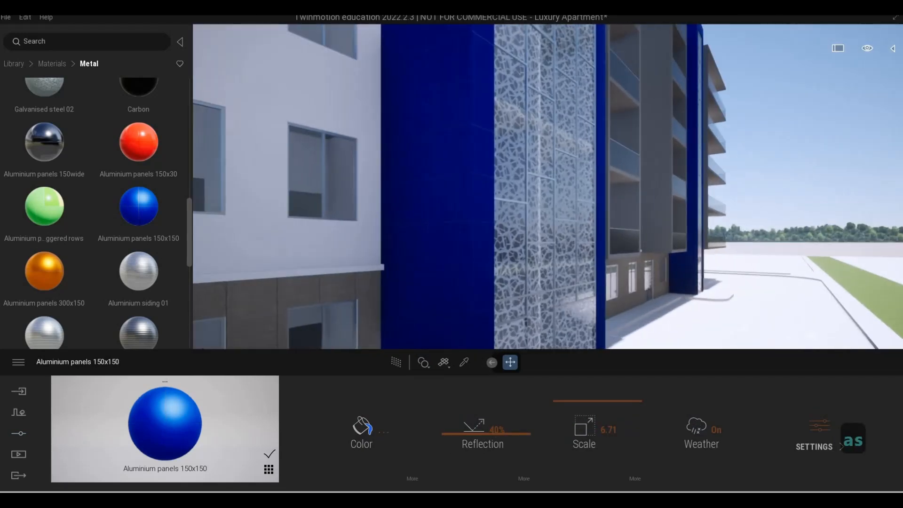
pyautogui.press('e')
pyautogui.press('w')
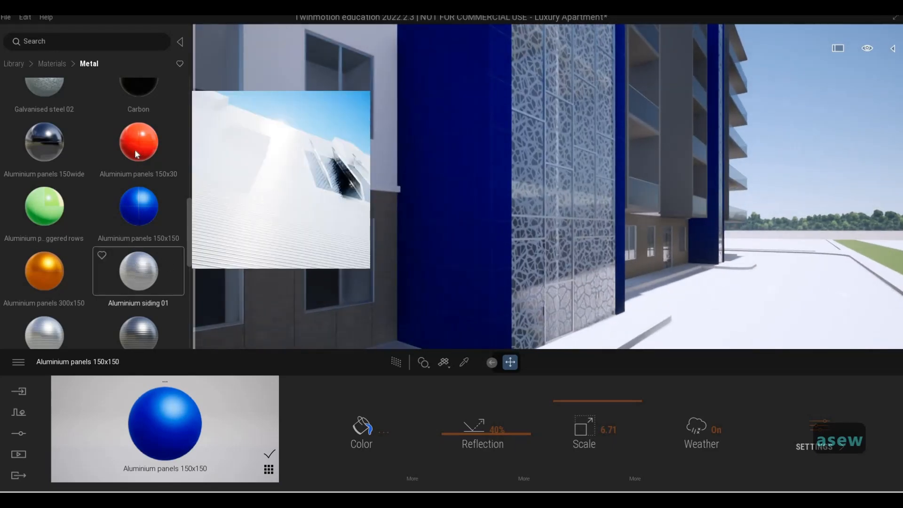
# Try Aluminium panels 300x150 on the walls framing the patterned glass and adjust the material's scale.
pyautogui.moveTo(136, 148)
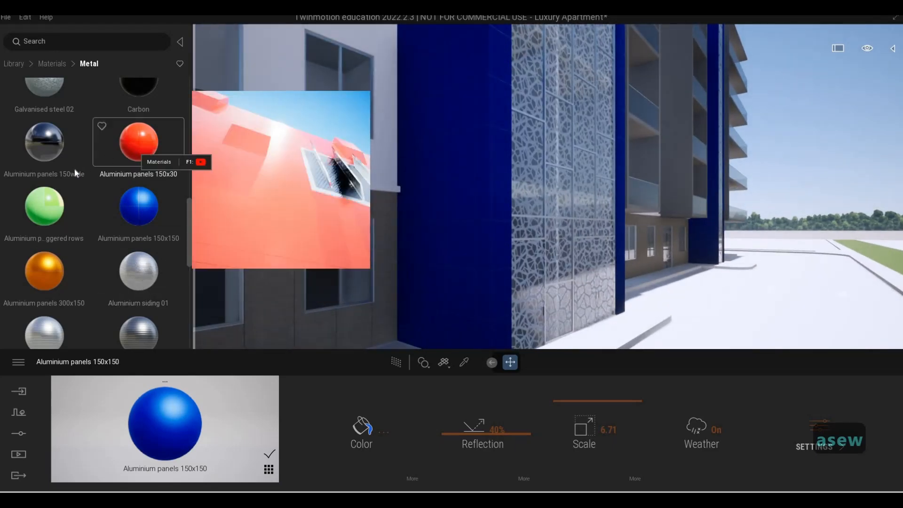
pyautogui.moveTo(50, 212)
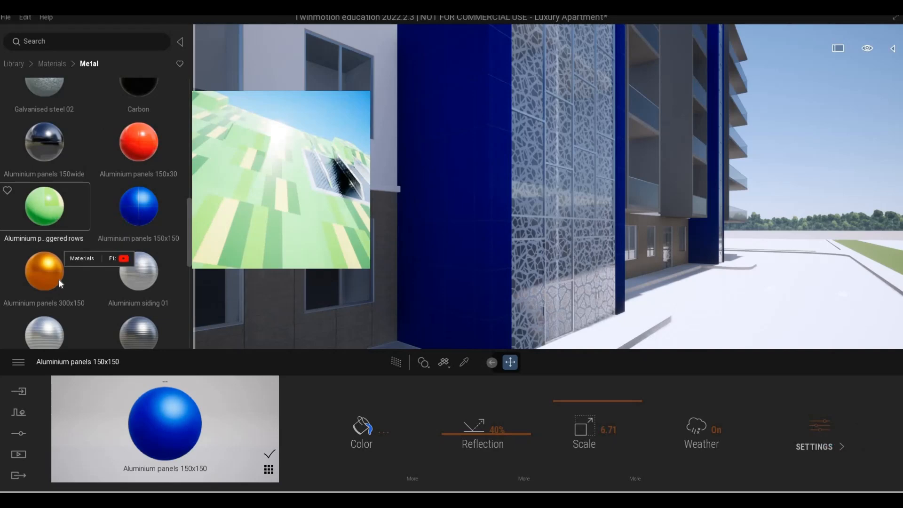
pyautogui.moveTo(49, 275)
pyautogui.moveTo(46, 264); pyautogui.dragTo(434, 250)
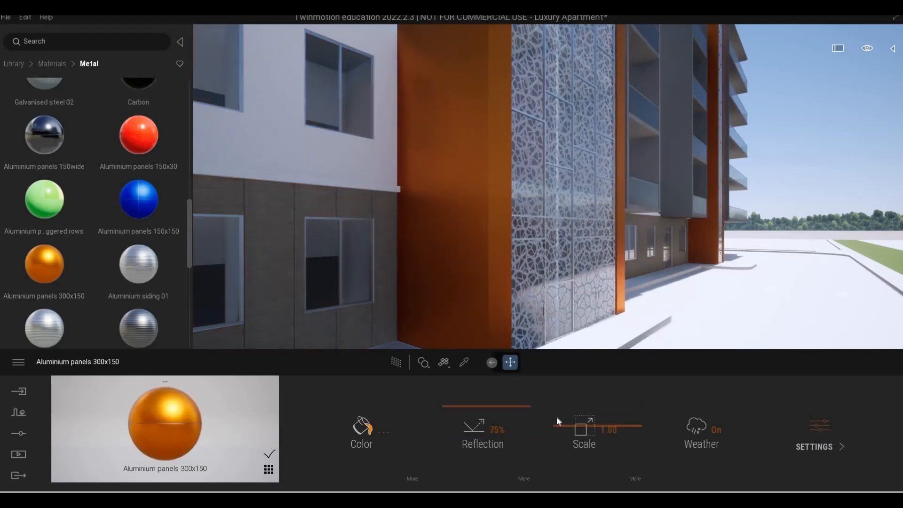
pyautogui.moveTo(555, 399); pyautogui.dragTo(542, 365)
pyautogui.moveTo(571, 405); pyautogui.dragTo(569, 406)
# Reapply Aluminium panels 150x150 to the walls framing the patterned glass, with scale 6.93 and color 9B999E.
pyautogui.moveTo(140, 214); pyautogui.dragTo(418, 237)
pyautogui.moveTo(560, 427); pyautogui.dragTo(553, 397)
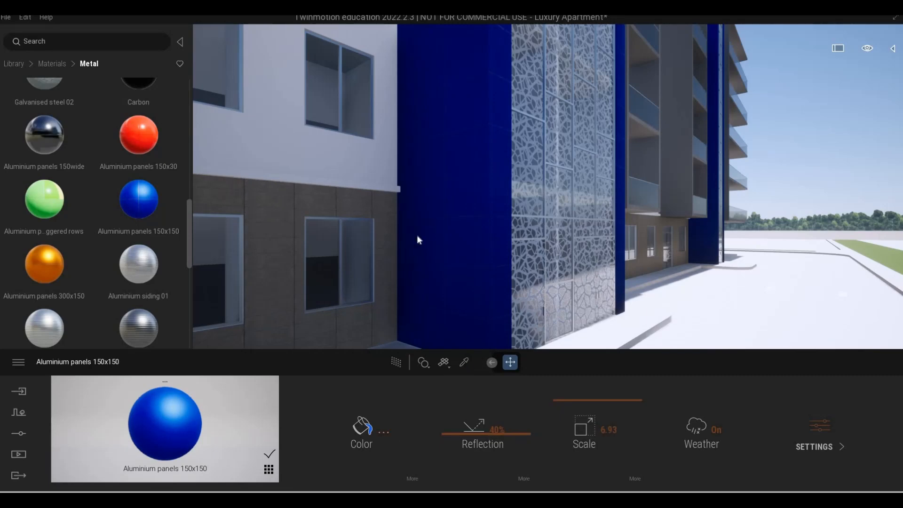
pyautogui.click(365, 237)
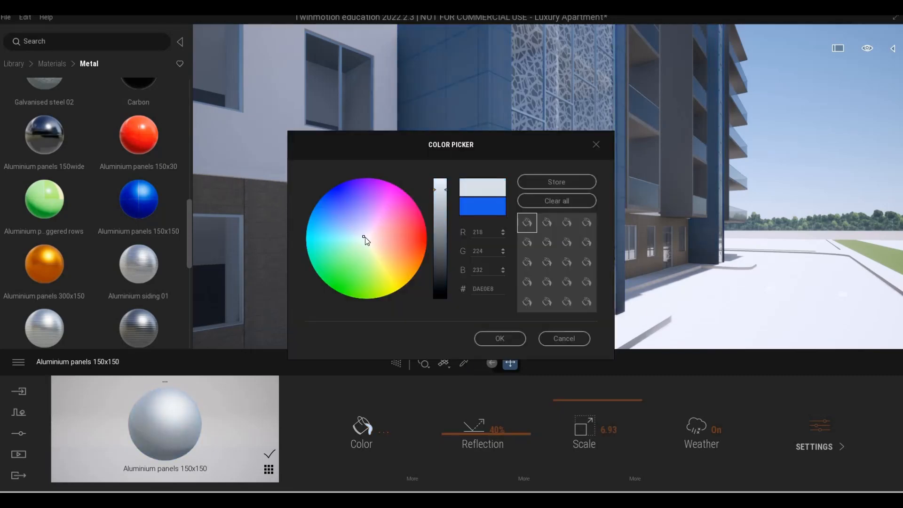
pyautogui.moveTo(443, 210)
pyautogui.mouseDown()
pyautogui.moveTo(441, 229)
pyautogui.moveTo(441, 219)
pyautogui.mouseUp()
pyautogui.click(366, 236)
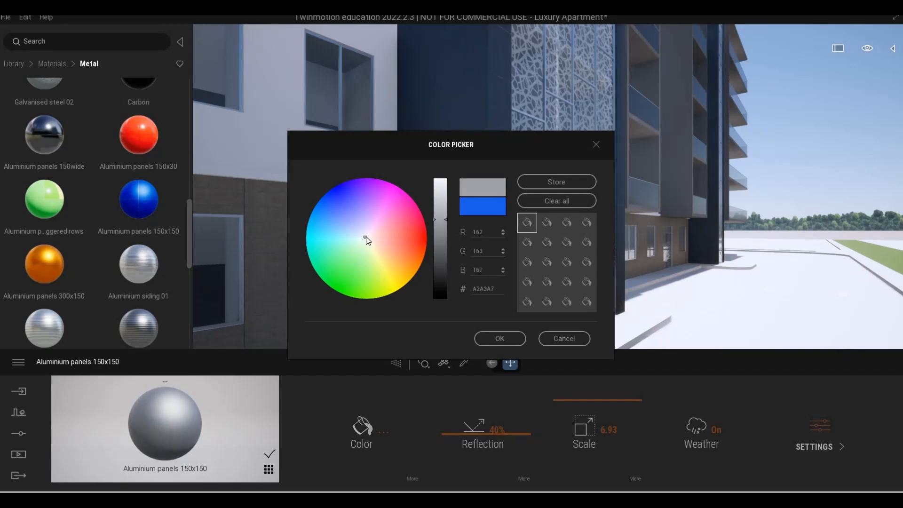
pyautogui.click(437, 222)
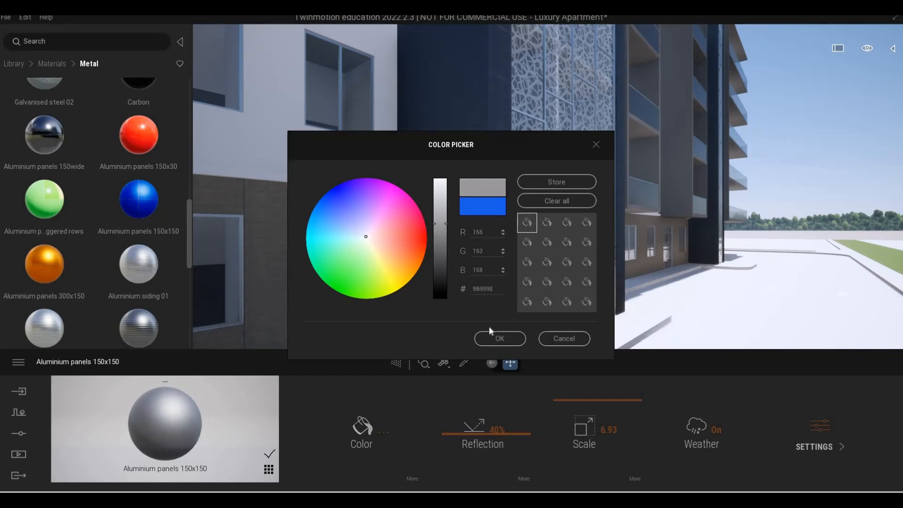
pyautogui.click(498, 340)
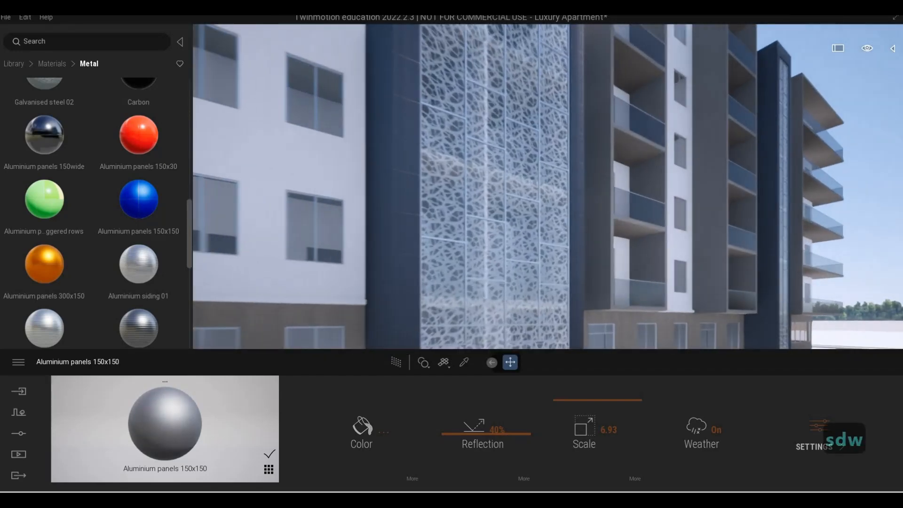
# Set the scale of the grey Aluminium panels 150x150 beside the patterned glass to 5.52.
pyautogui.press('a')
pyautogui.press('w')
pyautogui.moveTo(568, 402); pyautogui.dragTo(557, 399)
pyautogui.press('s')
pyautogui.press('d')
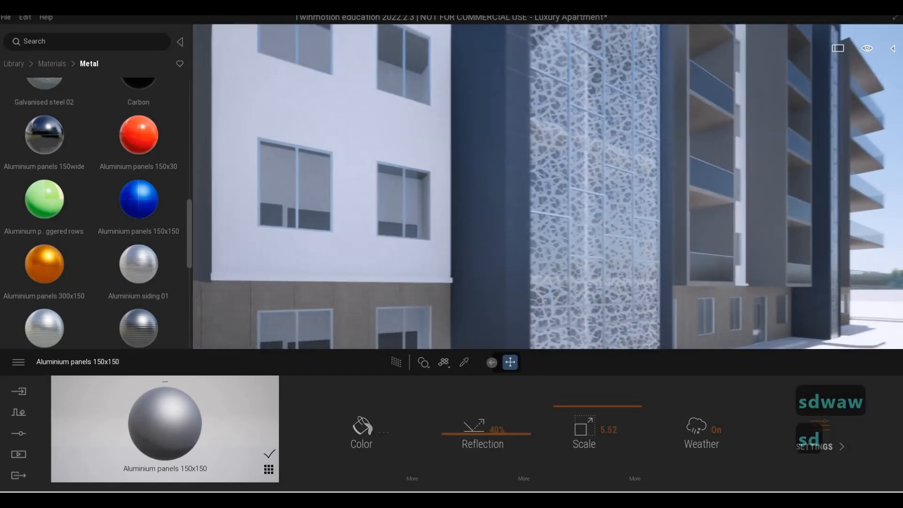
pyautogui.press('s')
pyautogui.press('a')
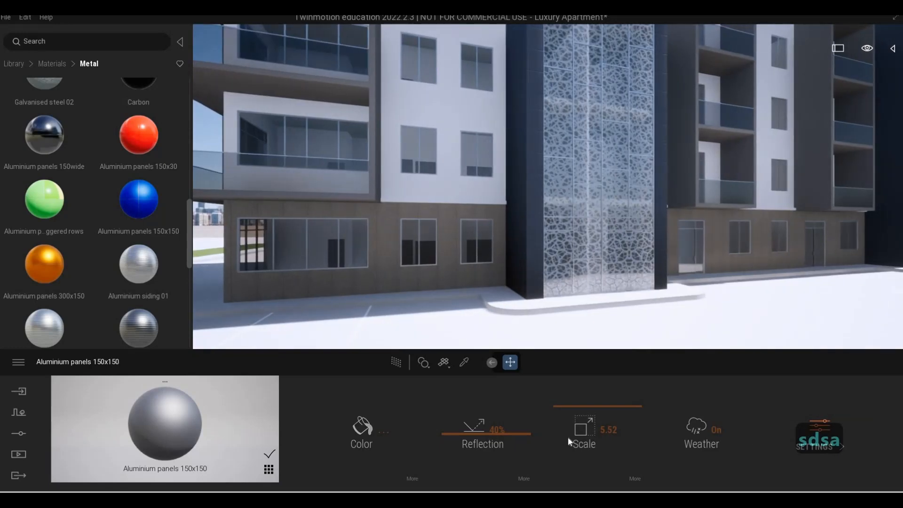
# Check the aluminium panel material's additional settings and examine the panel joints beside the patterned glass up close.
pyautogui.click(802, 438)
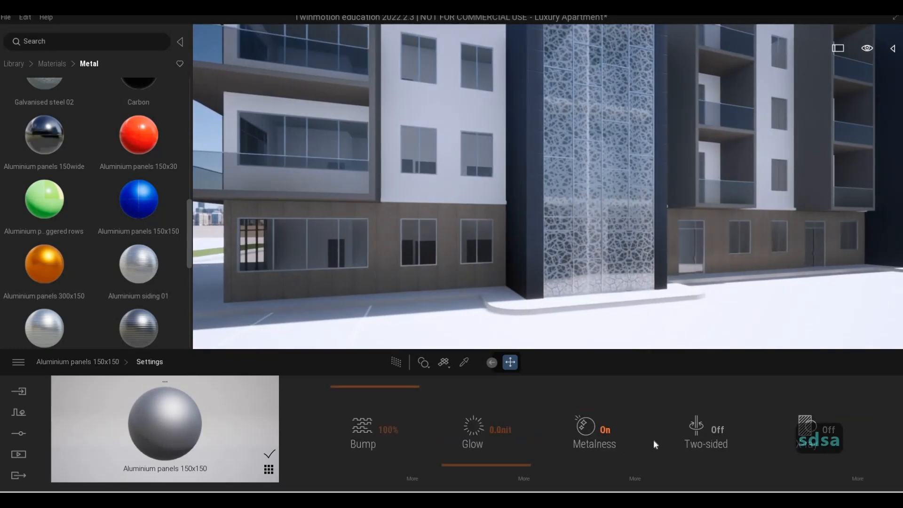
pyautogui.click(89, 363)
pyautogui.press('a')
pyautogui.press('w')
pyautogui.moveTo(599, 222); pyautogui.dragTo(659, 230, button='right')
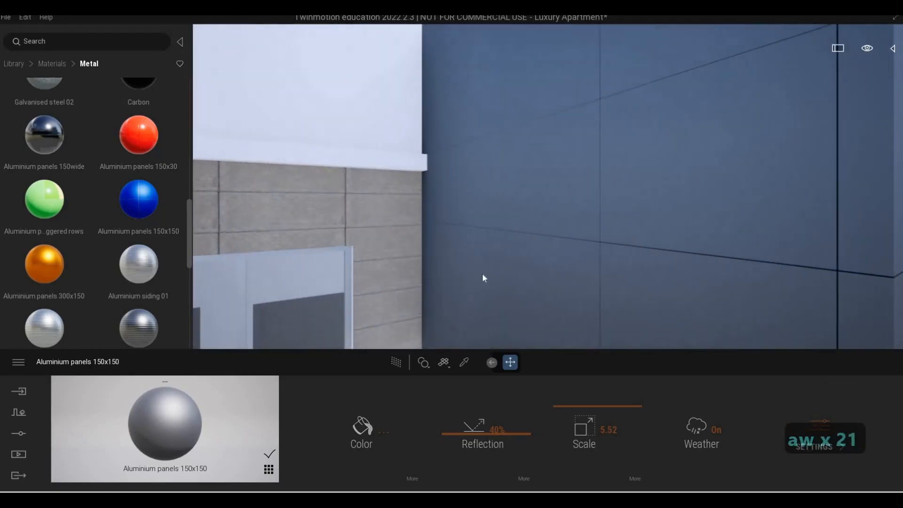
pyautogui.press('s')
pyautogui.press('w')
pyautogui.press('d')
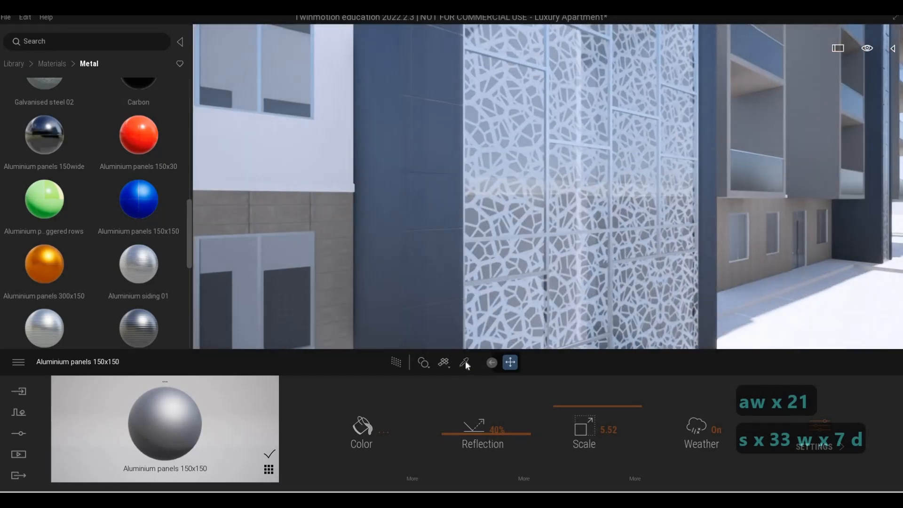
# Sample the Aluminum material of the patterned glass frames and set its color to 424242.
pyautogui.click(464, 361)
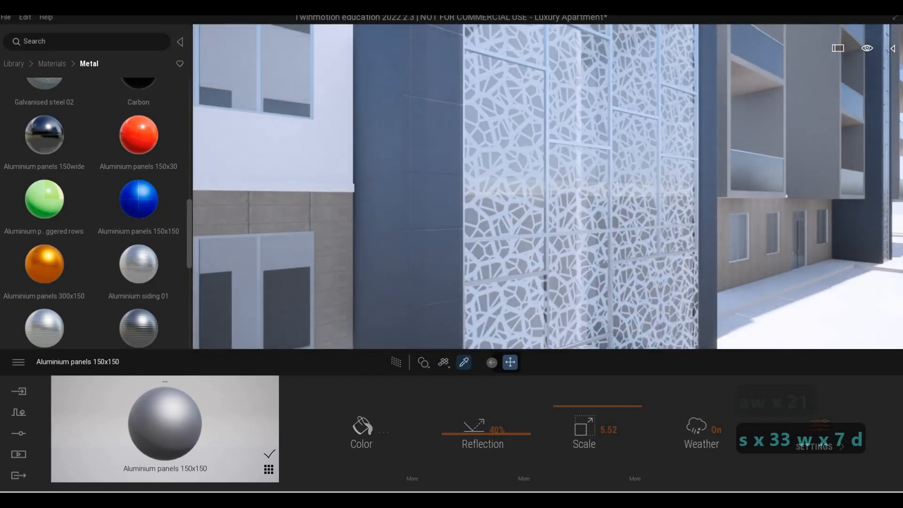
pyautogui.click(551, 252)
pyautogui.click(817, 444)
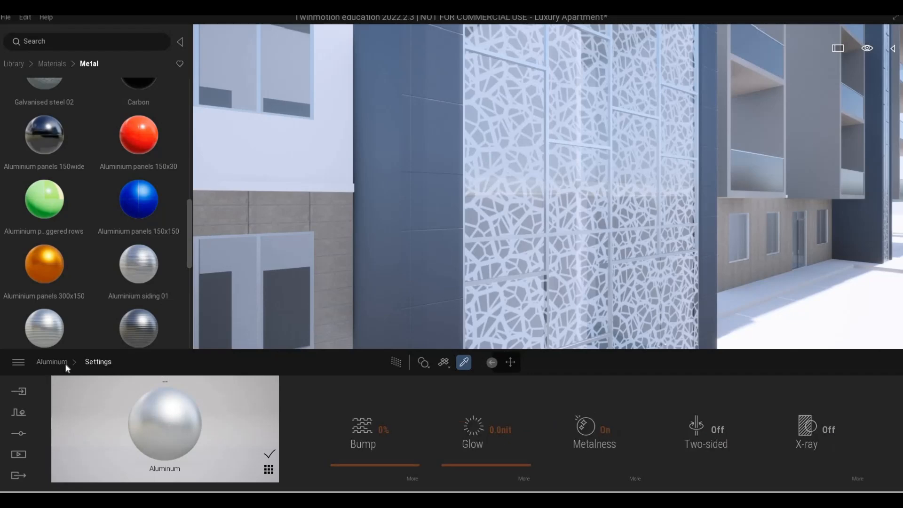
pyautogui.rightClick(426, 441)
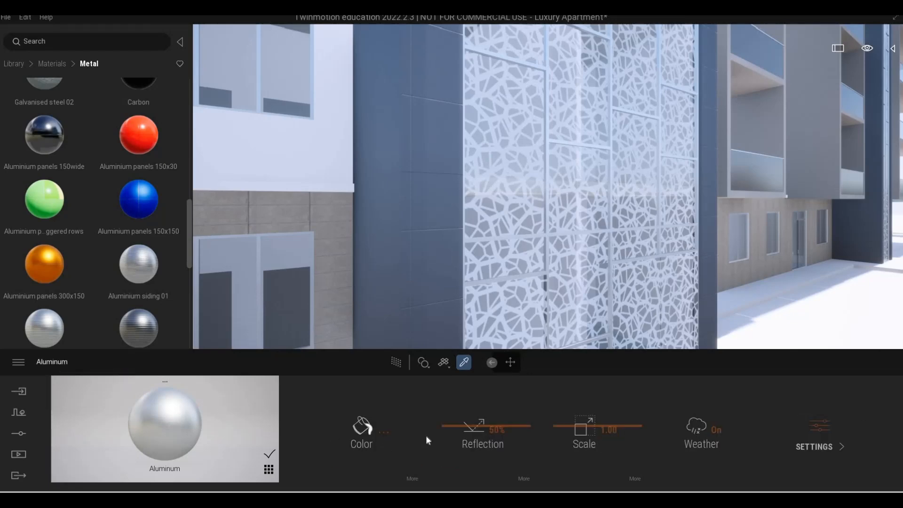
pyautogui.click(385, 417)
pyautogui.moveTo(442, 260)
pyautogui.mouseDown()
pyautogui.moveTo(432, 286)
pyautogui.moveTo(432, 267)
pyautogui.mouseUp()
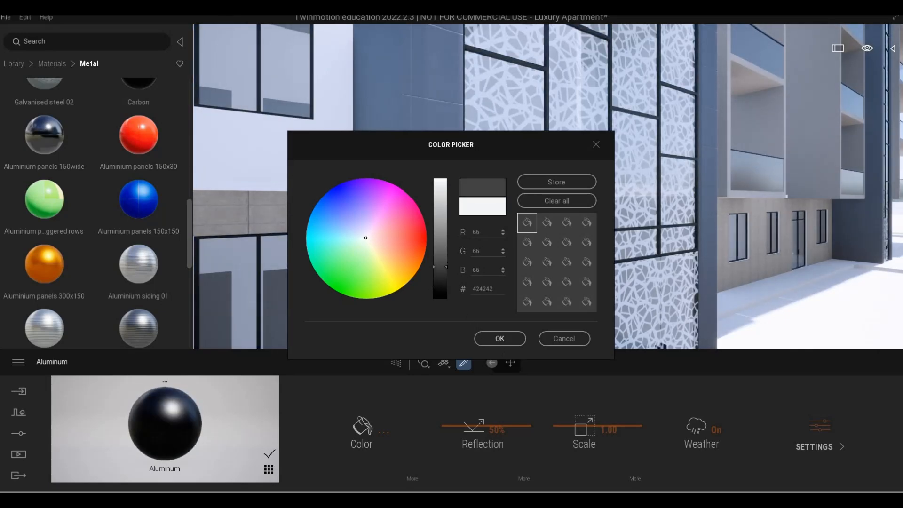
pyautogui.click(500, 338)
# Examine the dark aluminum frames on the windows, balcony railing and patterned facade from farther away.
pyautogui.press('s')
pyautogui.press('s')
pyautogui.press('s')
pyautogui.press('s')
pyautogui.press('s')
pyautogui.press('s')
pyautogui.press('s')
pyautogui.press('s')
pyautogui.press('a')
pyautogui.press('a')
pyautogui.press('a')
pyautogui.press('a')
pyautogui.press('a')
pyautogui.press('a')
pyautogui.press('a')
pyautogui.moveTo(470, 282); pyautogui.dragTo(437, 264, button='right')
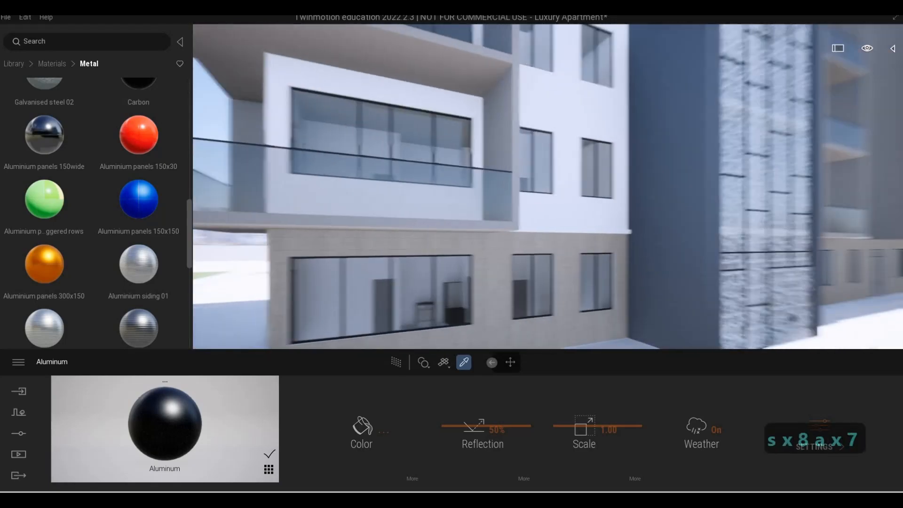
# Examine the whole facade from the corner balconies across to the patterned glass tower and the far wing.
pyautogui.press('a')
pyautogui.press('a')
pyautogui.press('a')
pyautogui.press('a')
pyautogui.press('a')
pyautogui.press('a')
pyautogui.press('a')
pyautogui.press('a')
pyautogui.press('a')
pyautogui.press('q')
pyautogui.press('s')
pyautogui.press('s')
pyautogui.press('s')
pyautogui.press('s')
pyautogui.press('s')
pyautogui.press('s')
pyautogui.press('s')
pyautogui.press('s')
pyautogui.press('s')
pyautogui.press('s')
pyautogui.press('s')
pyautogui.press('s')
pyautogui.press('s')
pyautogui.press('s')
pyautogui.press('s')
pyautogui.press('s')
pyautogui.press('s')
pyautogui.press('s')
pyautogui.press('s')
pyautogui.press('d')
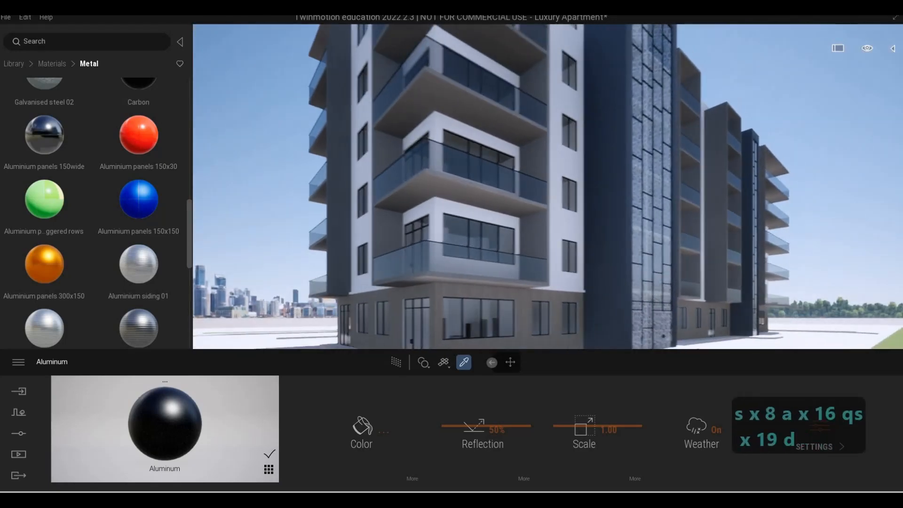
pyautogui.press('d')
pyautogui.press('d')
pyautogui.press('d')
pyautogui.press('d')
pyautogui.press('d')
pyautogui.press('d')
pyautogui.press('d')
pyautogui.press('d')
pyautogui.press('d')
pyautogui.press('d')
pyautogui.press('d')
pyautogui.press('d')
pyautogui.press('d')
pyautogui.press('d')
pyautogui.press('d')
pyautogui.press('d')
pyautogui.press('d')
pyautogui.press('d')
pyautogui.press('d')
pyautogui.press('d')
pyautogui.press('w')
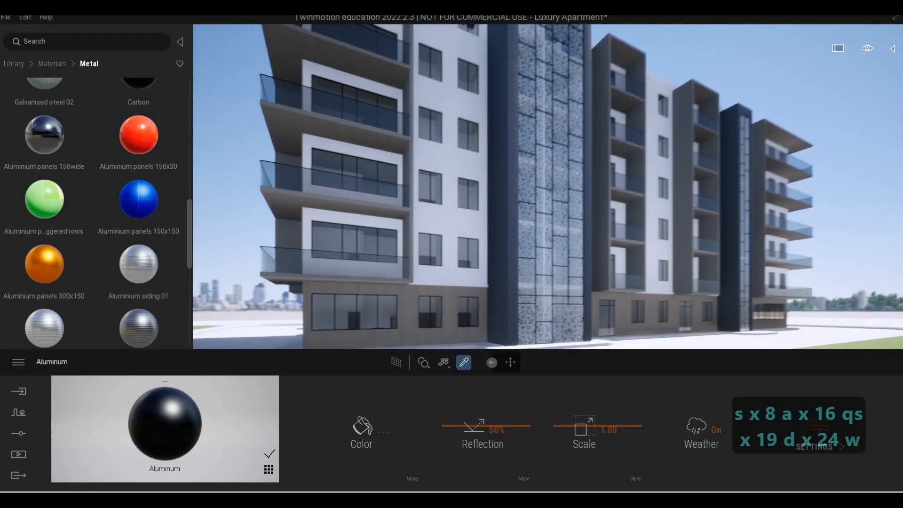
# Apply the Stacked stone 05 material to the ground-floor walls and set its scale to 3.23.
pyautogui.press('a')
pyautogui.press('d')
pyautogui.press('e')
pyautogui.press('a')
pyautogui.press('e')
pyautogui.press('e')
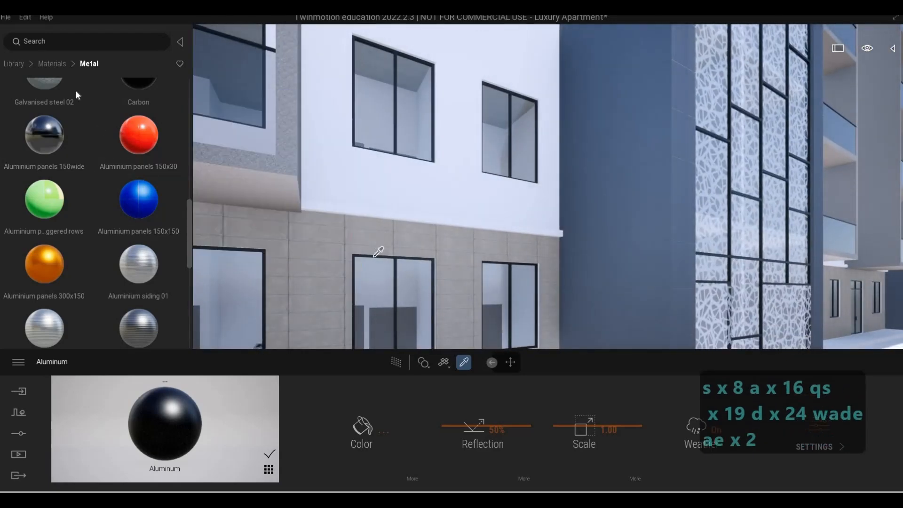
pyautogui.click(55, 66)
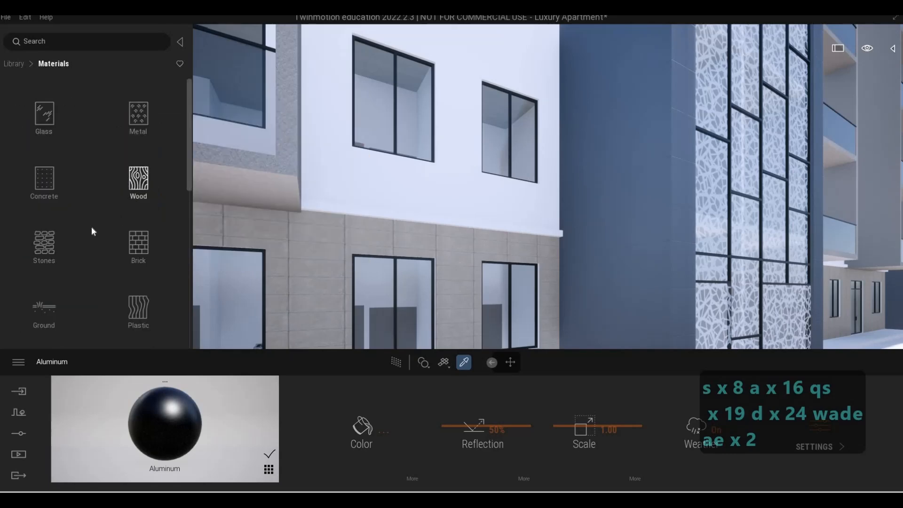
pyautogui.click(43, 242)
pyautogui.moveTo(139, 294); pyautogui.dragTo(343, 286)
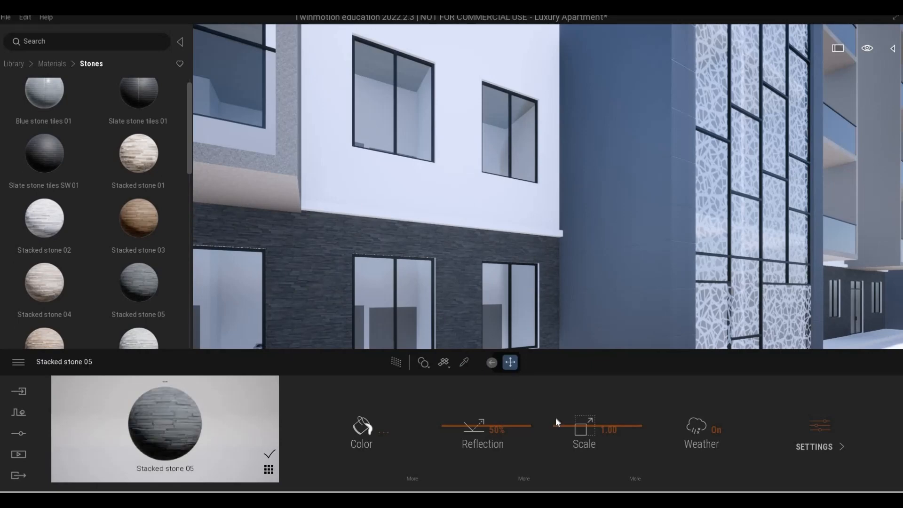
pyautogui.moveTo(558, 418); pyautogui.dragTo(558, 404)
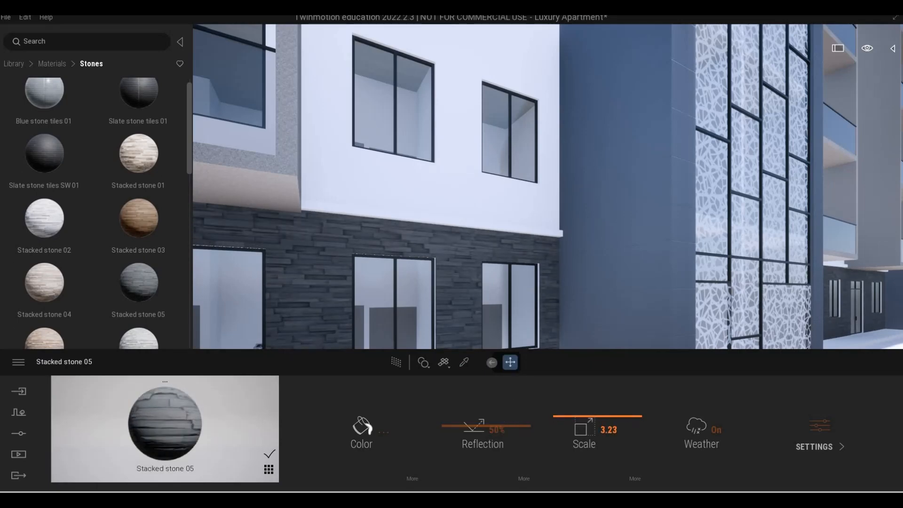
# Examine the stacked stone cladding around the ground-floor corner and windows, up close and from farther away.
pyautogui.press('s')
pyautogui.press('a')
pyautogui.press('a')
pyautogui.press('a')
pyautogui.press('a')
pyautogui.press('a')
pyautogui.press('a')
pyautogui.press('a')
pyautogui.press('a')
pyautogui.press('a')
pyautogui.press('a')
pyautogui.press('w')
pyautogui.press('w')
pyautogui.press('d')
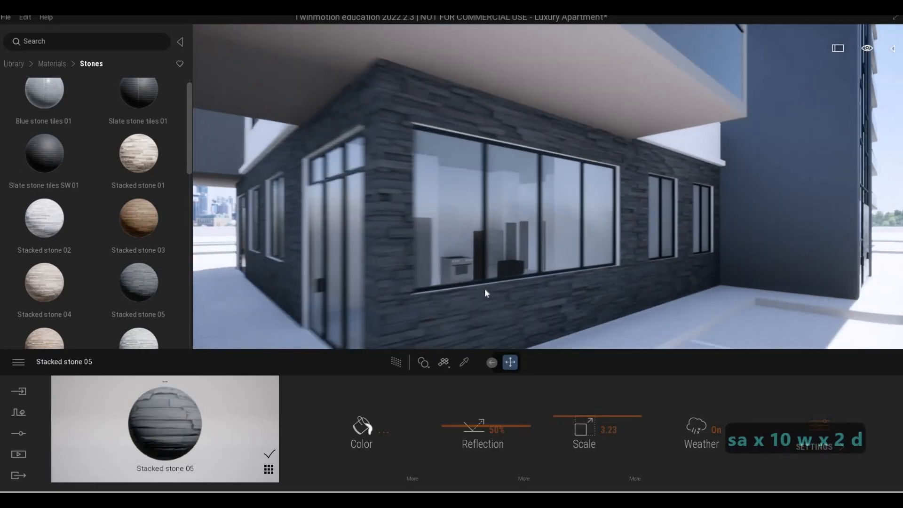
pyautogui.press('w')
pyautogui.press('d')
pyautogui.press('s')
pyautogui.press('q')
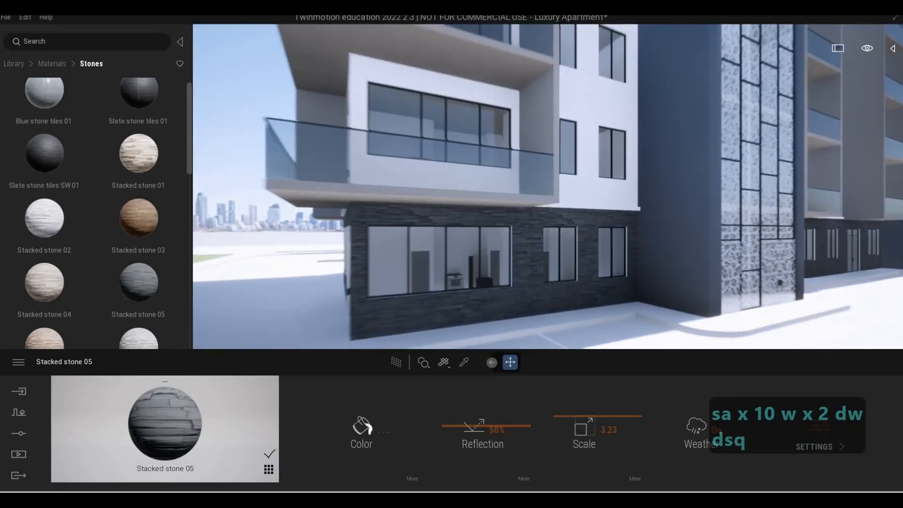
pyautogui.press('s')
pyautogui.press('w')
pyautogui.press('w')
pyautogui.press('w')
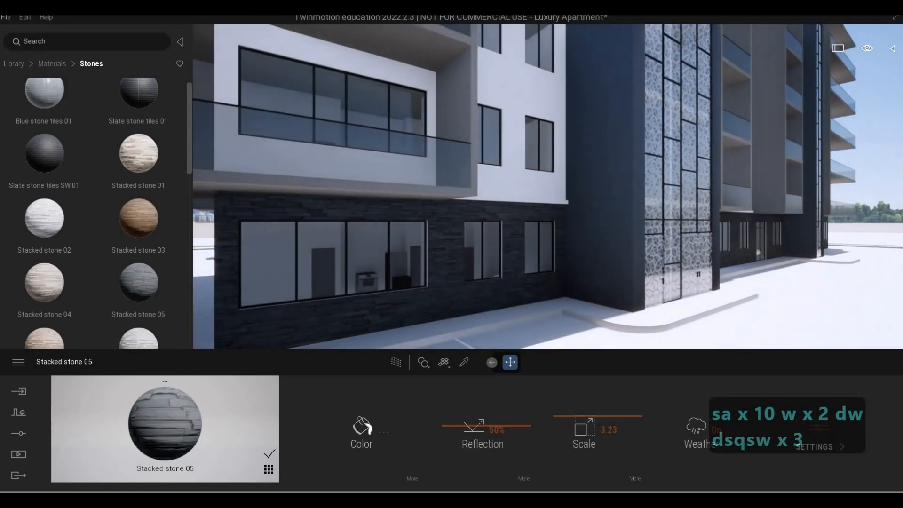
# Apply the Satin painted wall material from the wall coverings to the thin ledge above the ground-floor stone wall.
pyautogui.press('w')
pyautogui.press('w')
pyautogui.press('w')
pyautogui.press('w')
pyautogui.press('w')
pyautogui.press('w')
pyautogui.press('w')
pyautogui.press('w')
pyautogui.press('w')
pyautogui.press('w')
pyautogui.press('w')
pyautogui.press('w')
pyautogui.press('w')
pyautogui.press('w')
pyautogui.press('w')
pyautogui.press('w')
pyautogui.press('w')
pyautogui.press('w')
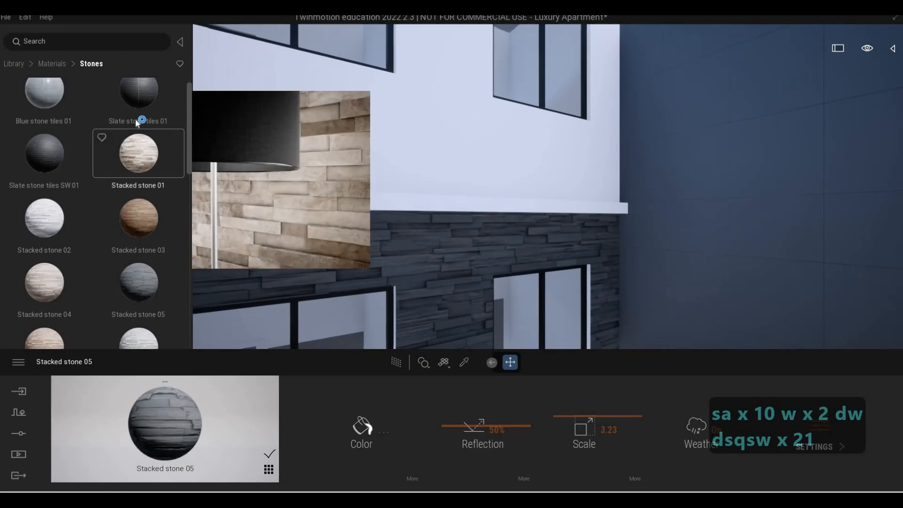
pyautogui.click(54, 64)
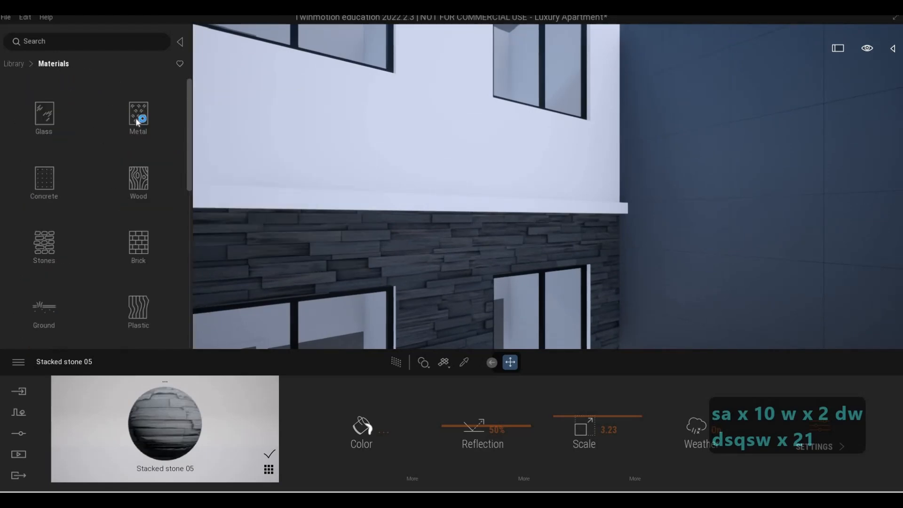
pyautogui.click(140, 121)
pyautogui.click(52, 64)
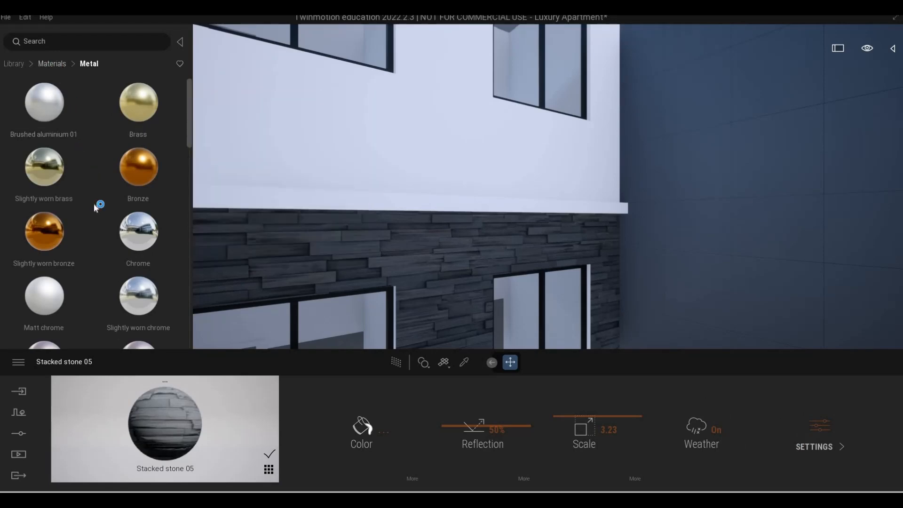
pyautogui.scroll(-5, 107, 264)
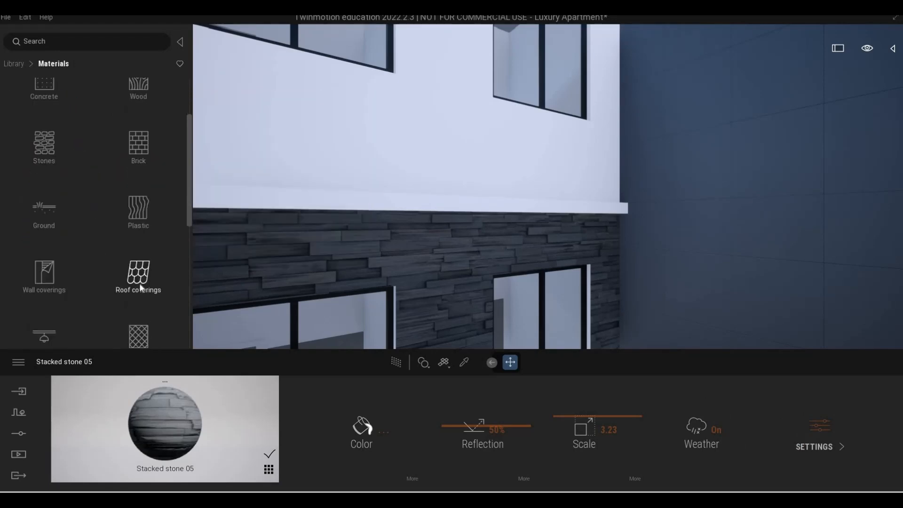
pyautogui.scroll(-9, 148, 288)
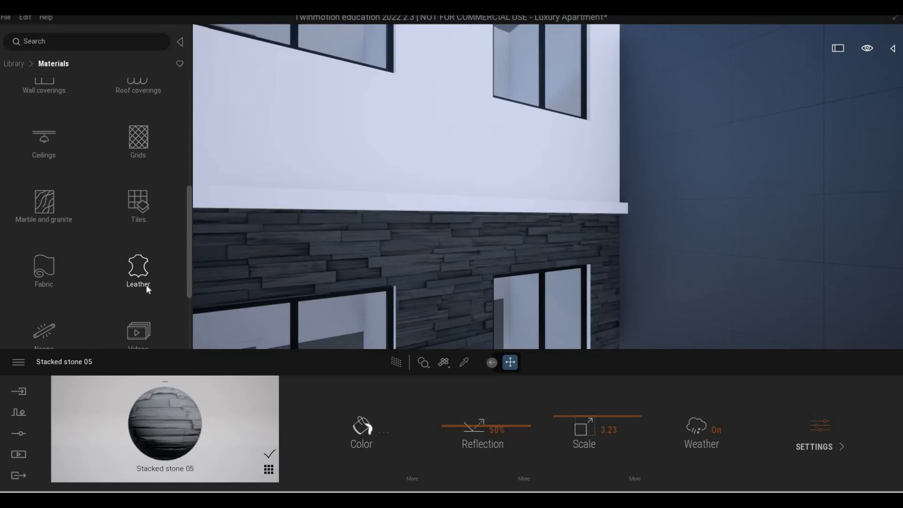
pyautogui.scroll(5, 99, 212)
pyautogui.scroll(4, 70, 207)
pyautogui.click(47, 191)
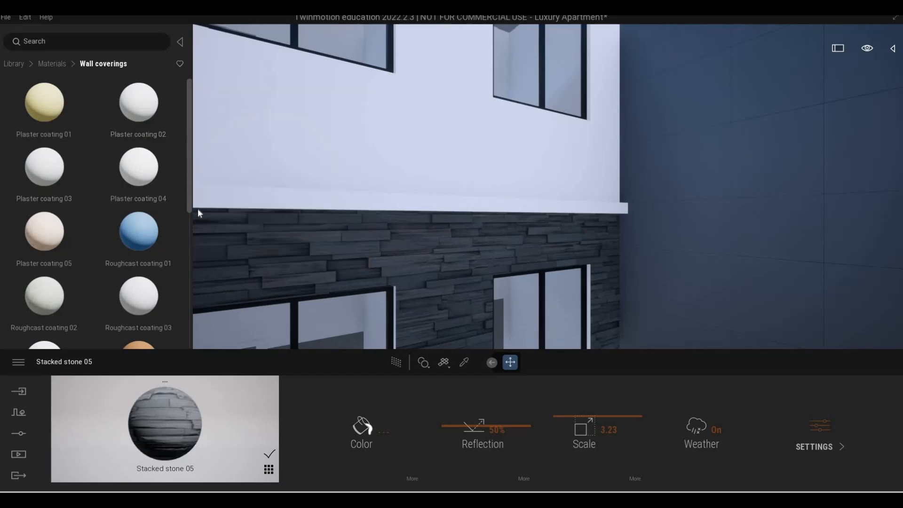
pyautogui.click(190, 258)
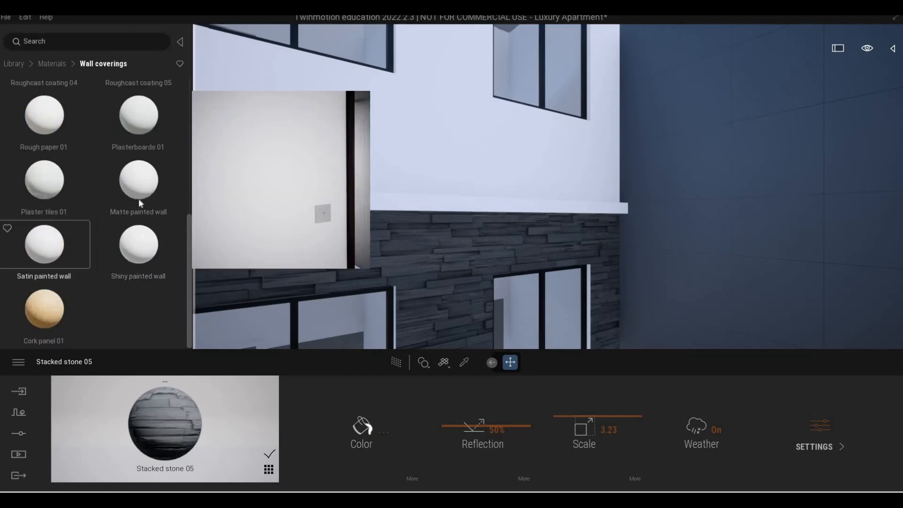
pyautogui.moveTo(367, 222); pyautogui.dragTo(375, 201)
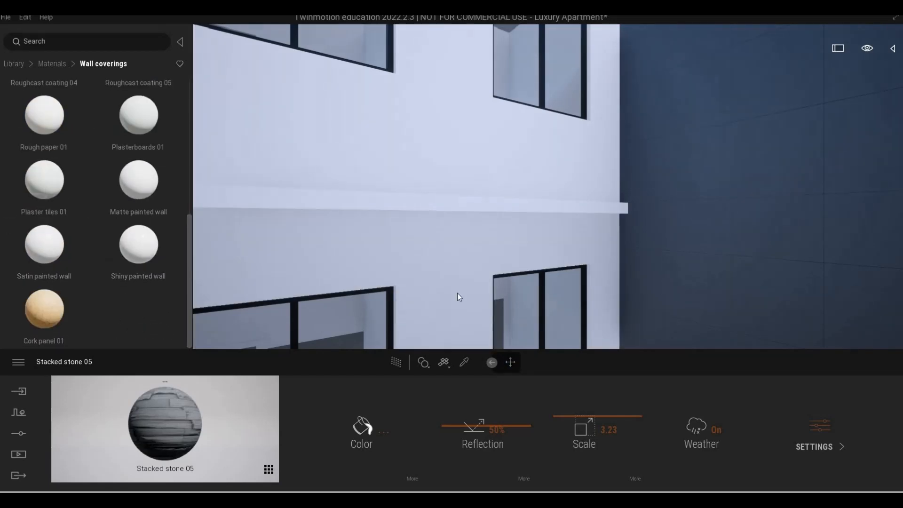
# Darken the color of the ledge's Satin painted wall material to near black.
pyautogui.click(364, 430)
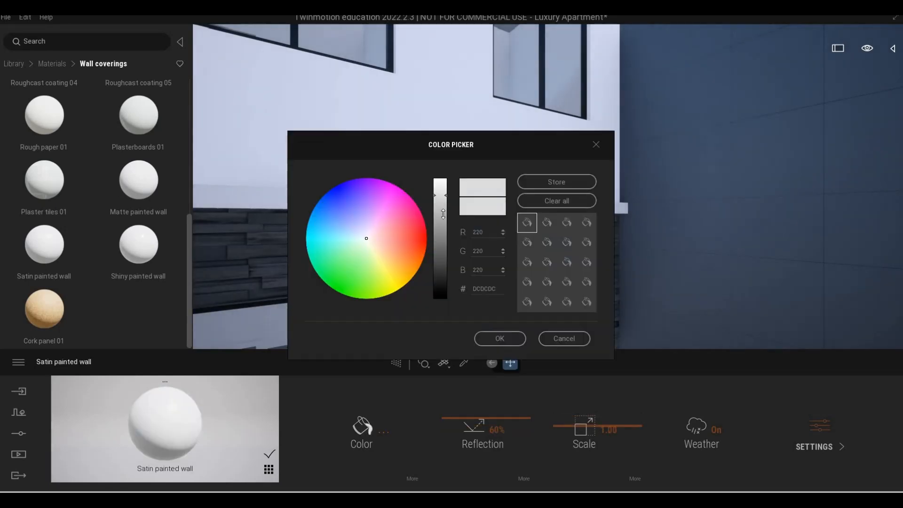
pyautogui.moveTo(444, 258); pyautogui.dragTo(444, 291)
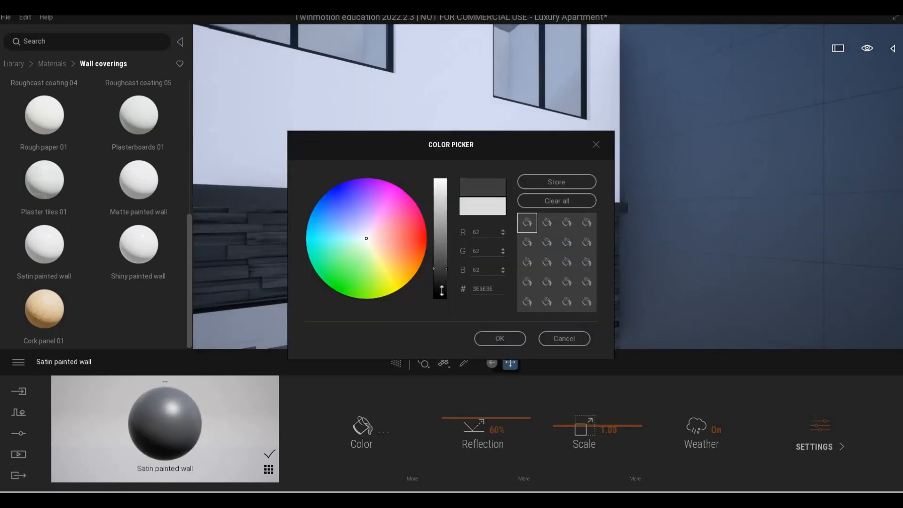
pyautogui.click(499, 339)
# Examine the dark ledge and stone base against the upper white walls from the corner and along the facade.
pyautogui.press('s')
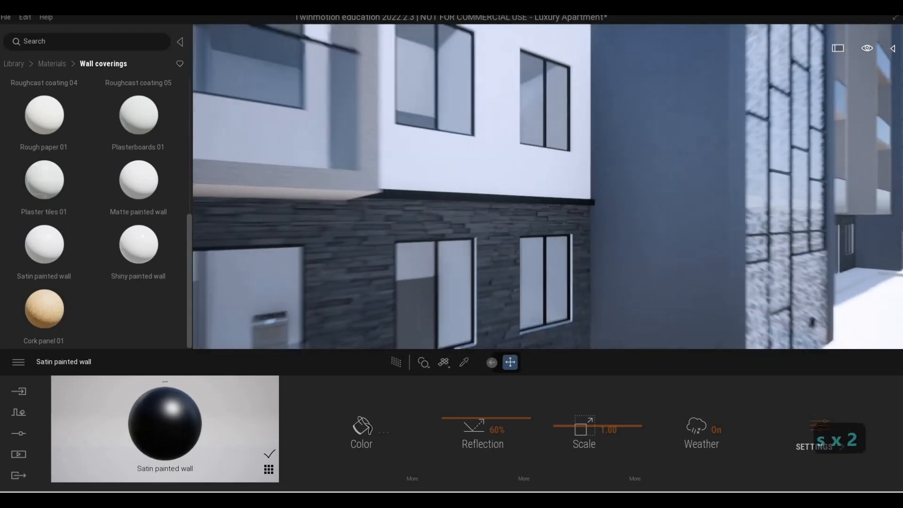
pyautogui.press('a')
pyautogui.press('s')
pyautogui.press('q')
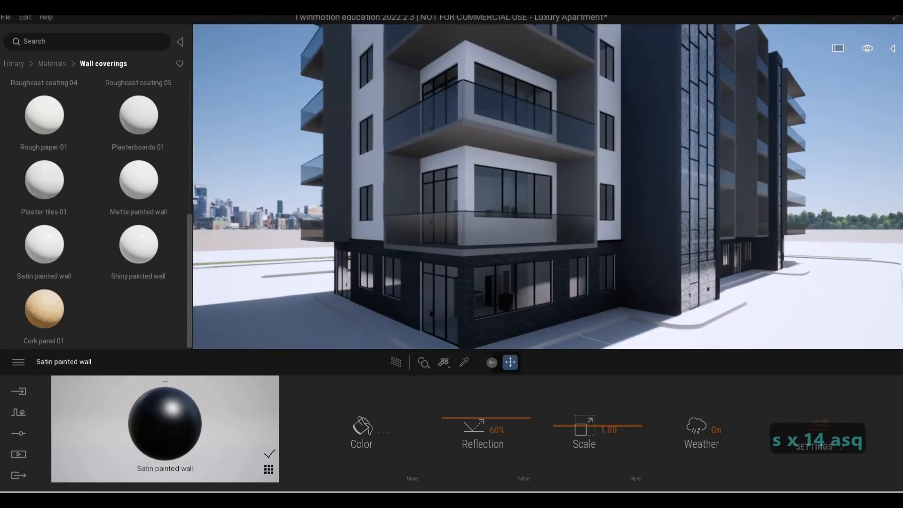
pyautogui.press('d')
pyautogui.press('e')
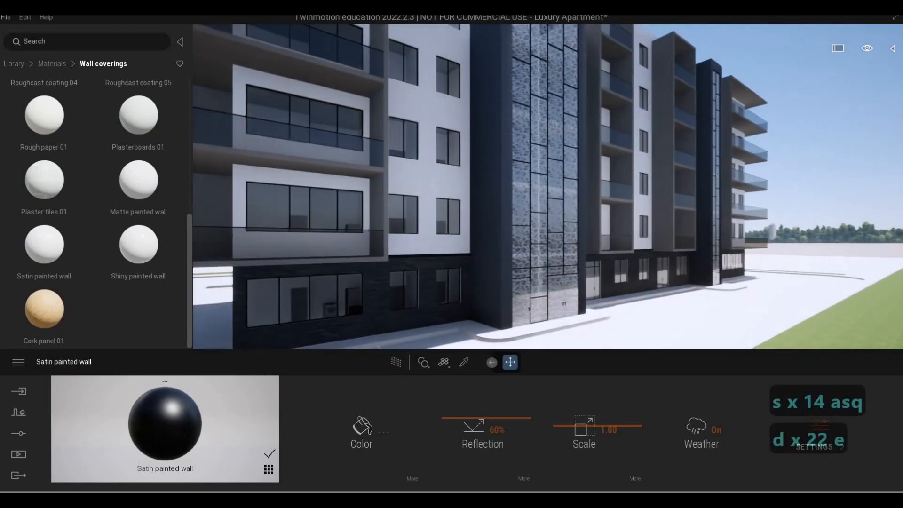
pyautogui.press('s')
pyautogui.press('w')
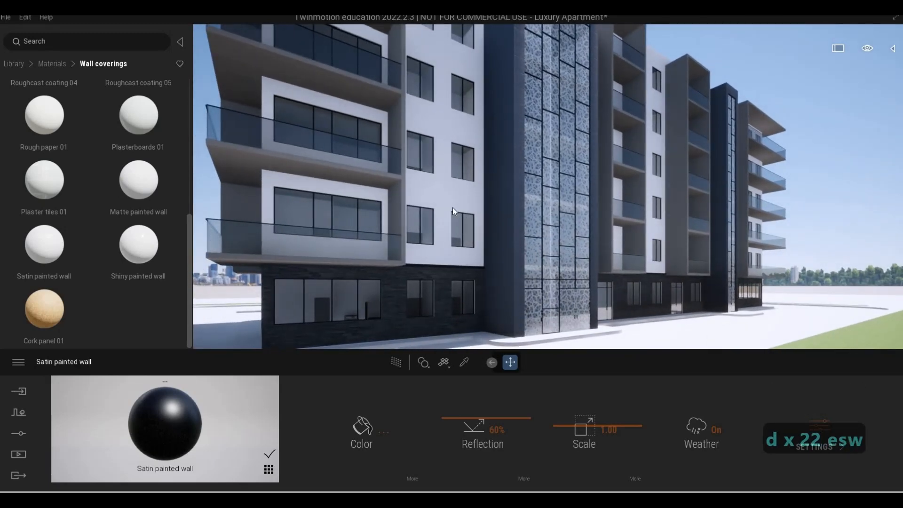
pyautogui.press('w')
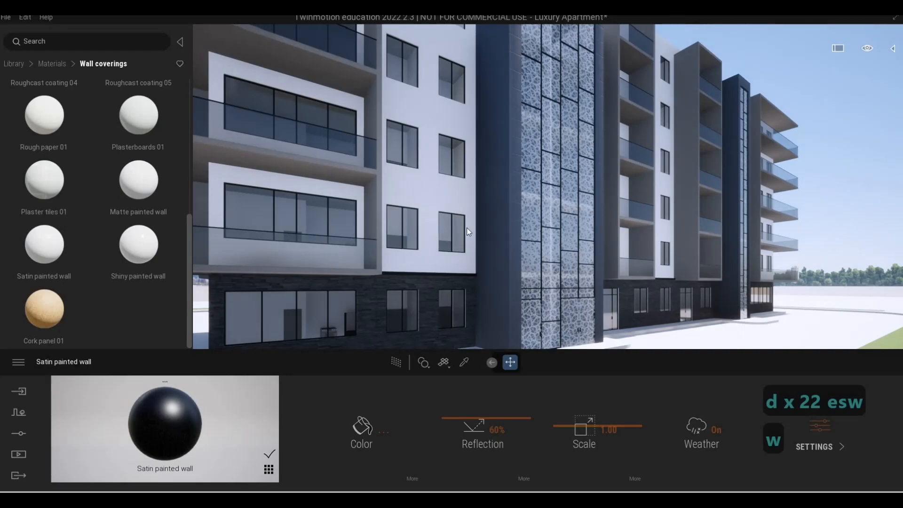
# Apply the grey Stucco Facade from the Quixel Megascans painted plaster surfaces to the white upper-floor walls.
pyautogui.press('w')
pyautogui.press('a')
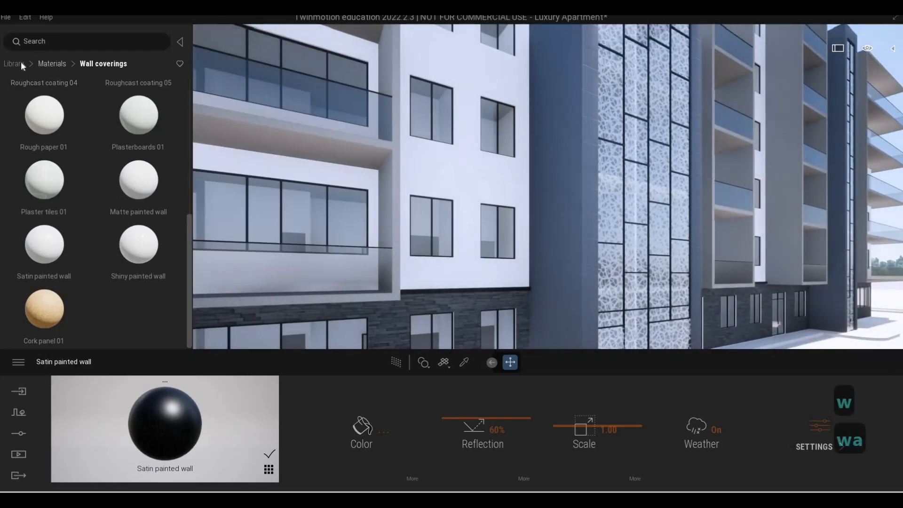
pyautogui.click(51, 65)
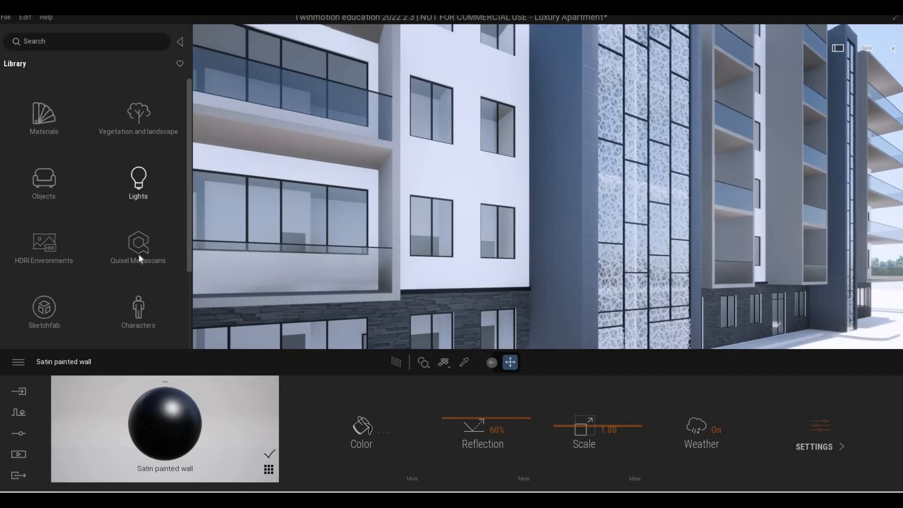
pyautogui.press('s')
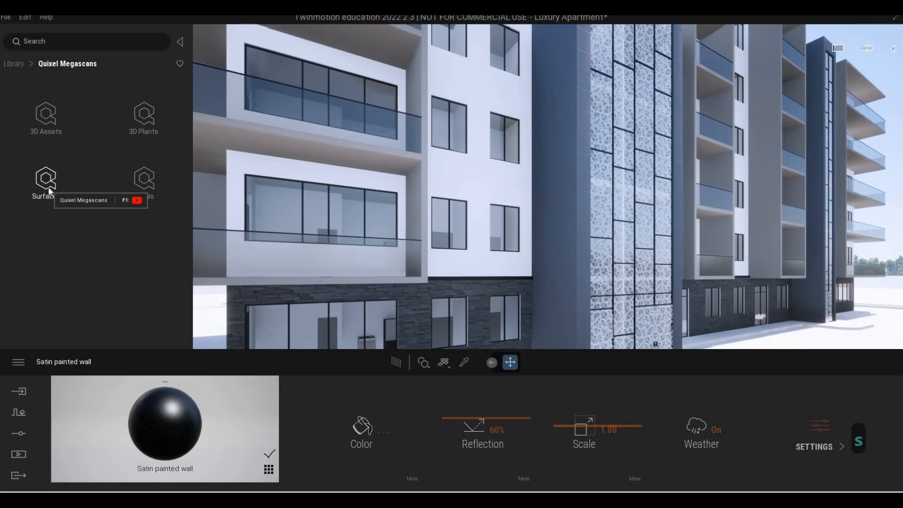
pyautogui.click(100, 177)
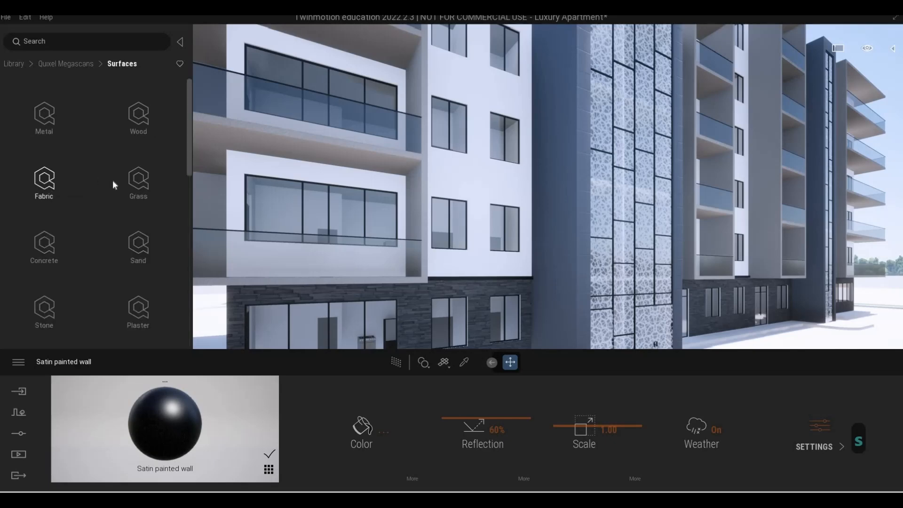
pyautogui.click(139, 303)
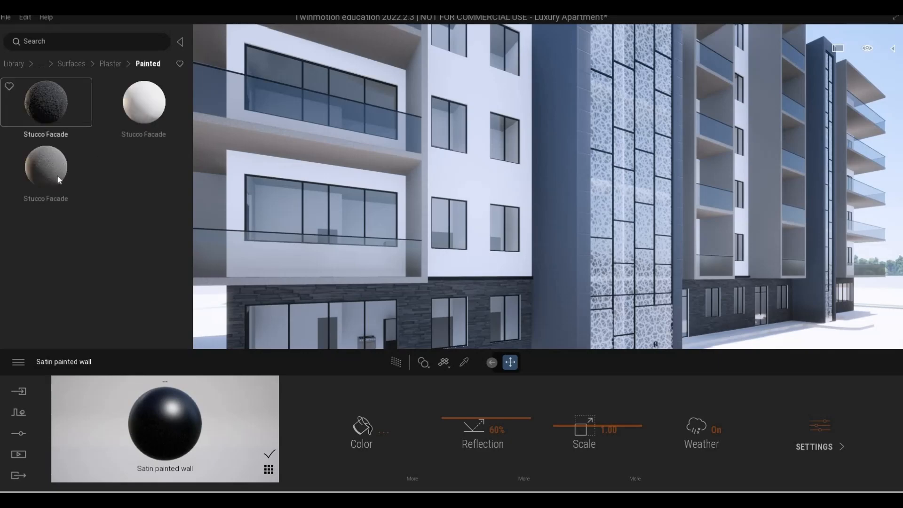
pyautogui.press('a')
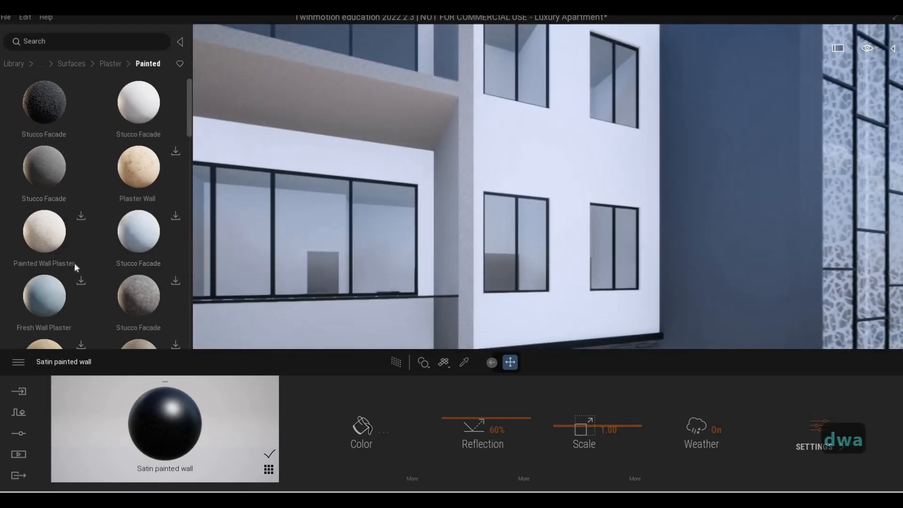
pyautogui.press('d')
pyautogui.moveTo(41, 168); pyautogui.dragTo(372, 183)
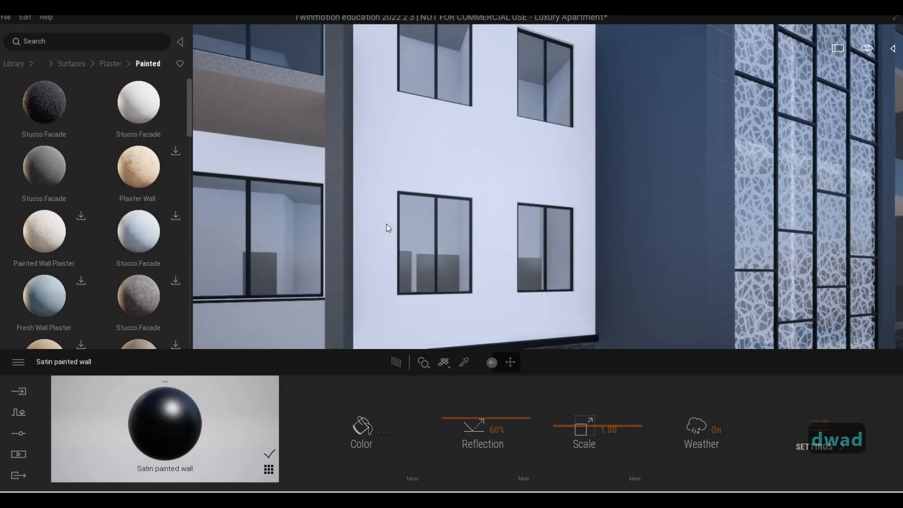
# Set the scale of the Stucco Facade material on the upper-floor walls to 5.52.
pyautogui.press('w')
pyautogui.press('a')
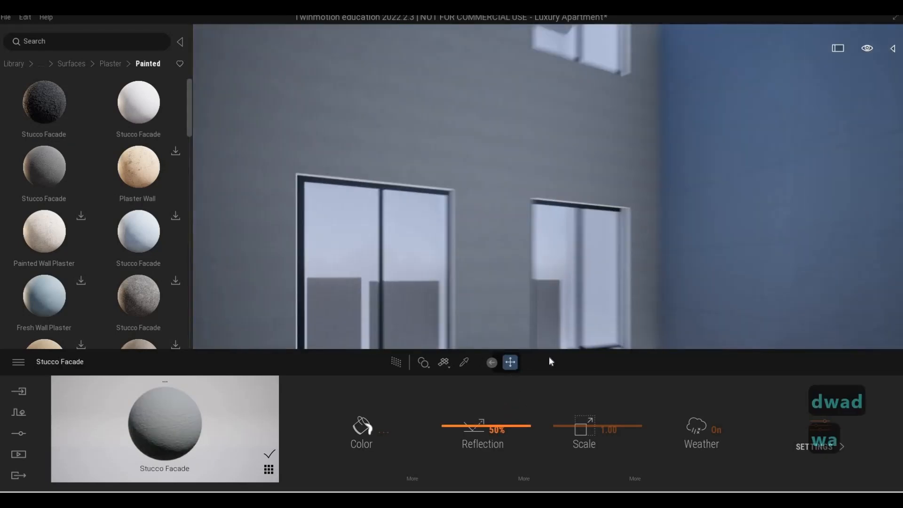
pyautogui.press('e')
pyautogui.press('d')
pyautogui.moveTo(580, 416); pyautogui.dragTo(579, 285)
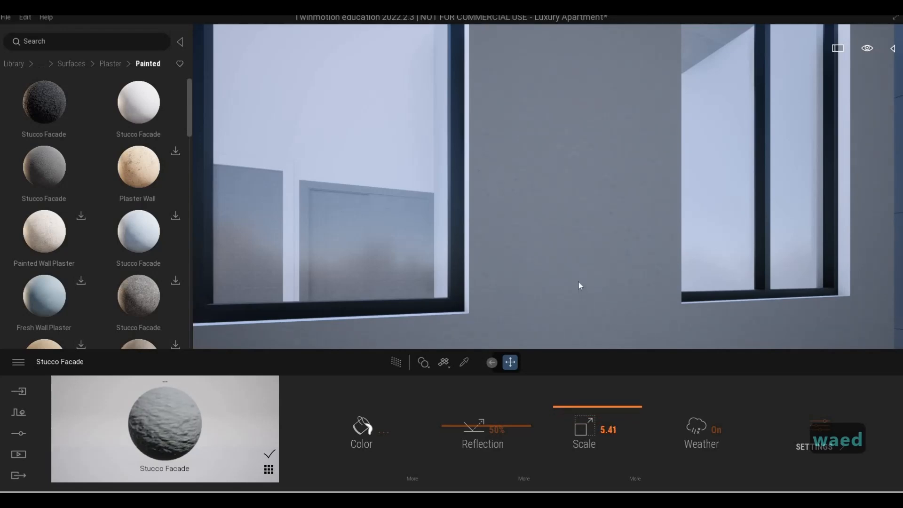
# Examine the grey stucco upper walls together with the stone base and glass tower from farther away.
pyautogui.press('s')
pyautogui.press('s')
pyautogui.press('s')
pyautogui.press('s')
pyautogui.press('s')
pyautogui.press('s')
pyautogui.press('a')
pyautogui.press('d')
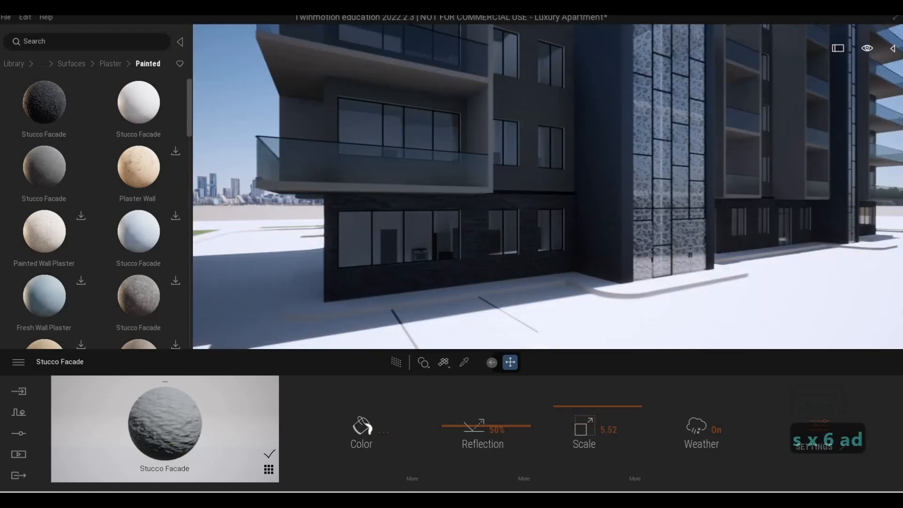
pyautogui.press('s')
pyautogui.press('q')
pyautogui.press('s')
pyautogui.press('s')
pyautogui.press('s')
pyautogui.press('d')
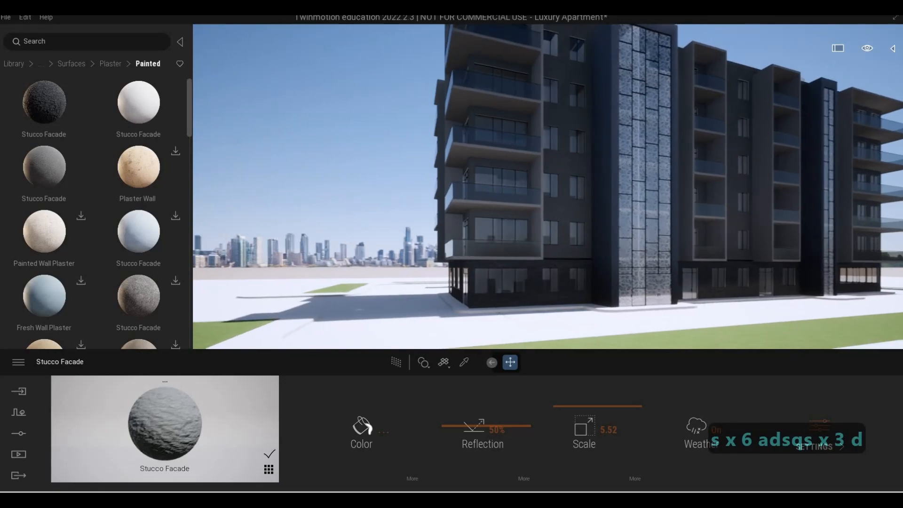
# Examine the grey stucco upper walls against the stone base and glass tower from a distance and close to the balconies.
pyautogui.press('d')
pyautogui.press('d')
pyautogui.press('d')
pyautogui.press('d')
pyautogui.press('d')
pyautogui.press('d')
pyautogui.press('d')
pyautogui.press('d')
pyautogui.press('d')
pyautogui.press('d')
pyautogui.press('d')
pyautogui.press('d')
pyautogui.press('d')
pyautogui.press('w')
pyautogui.press('a')
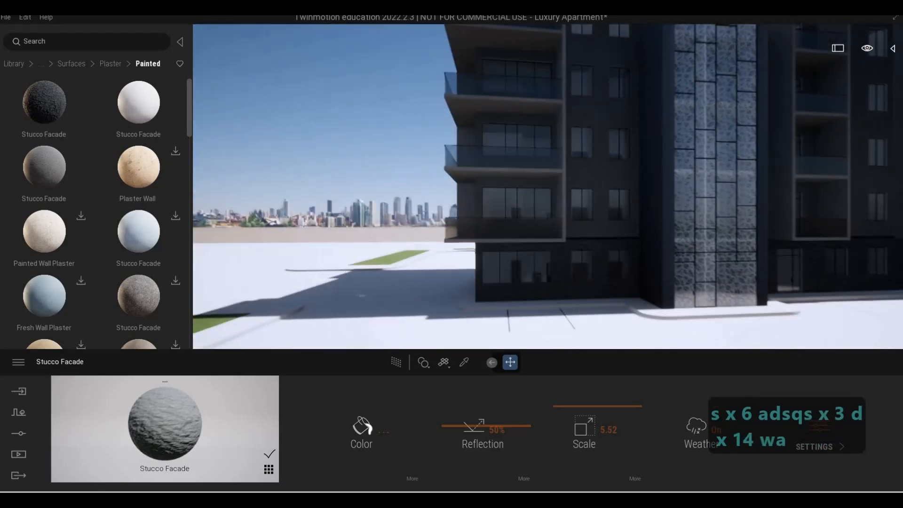
pyautogui.press('a')
pyautogui.press('d')
pyautogui.press('s')
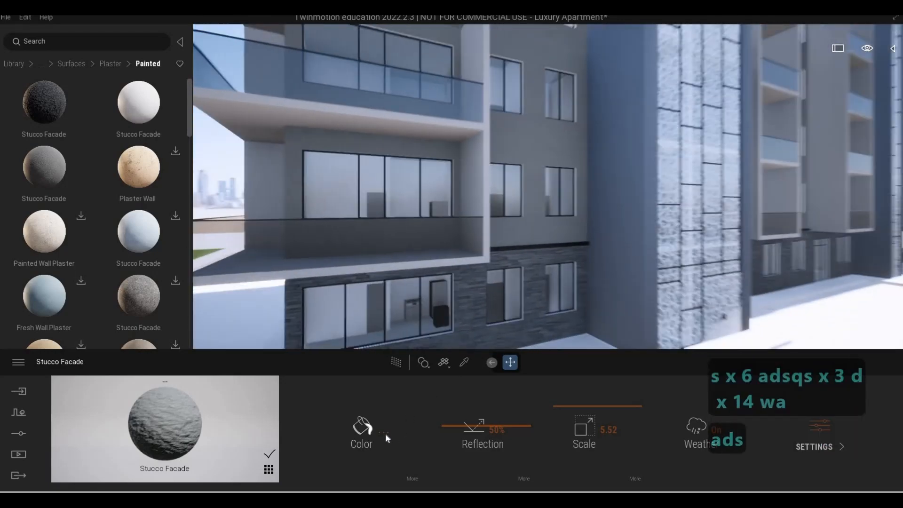
# Tint the Stucco Facade material on the upper-floor walls with the light red colour D38C89.
pyautogui.click(385, 423)
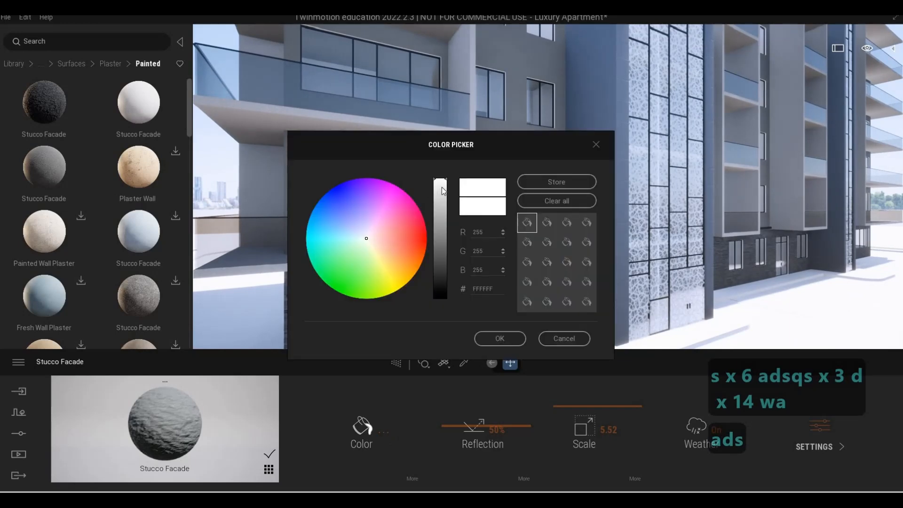
pyautogui.moveTo(382, 238); pyautogui.dragTo(390, 240)
pyautogui.moveTo(435, 192); pyautogui.dragTo(436, 199)
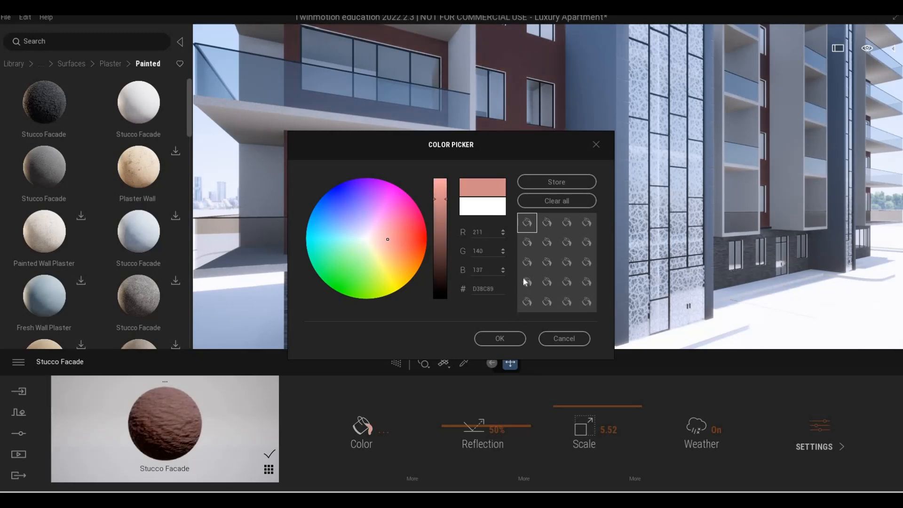
pyautogui.click(499, 338)
# Examine the red-tinted upper walls from the building corner and from farther back along the whole facade.
pyautogui.press('s')
pyautogui.press('a')
pyautogui.press('s')
pyautogui.press('a')
pyautogui.press('s')
pyautogui.press('a')
pyautogui.press('s')
pyautogui.press('a')
pyautogui.press('s')
pyautogui.press('a')
pyautogui.press('s')
pyautogui.press('a')
pyautogui.press('s')
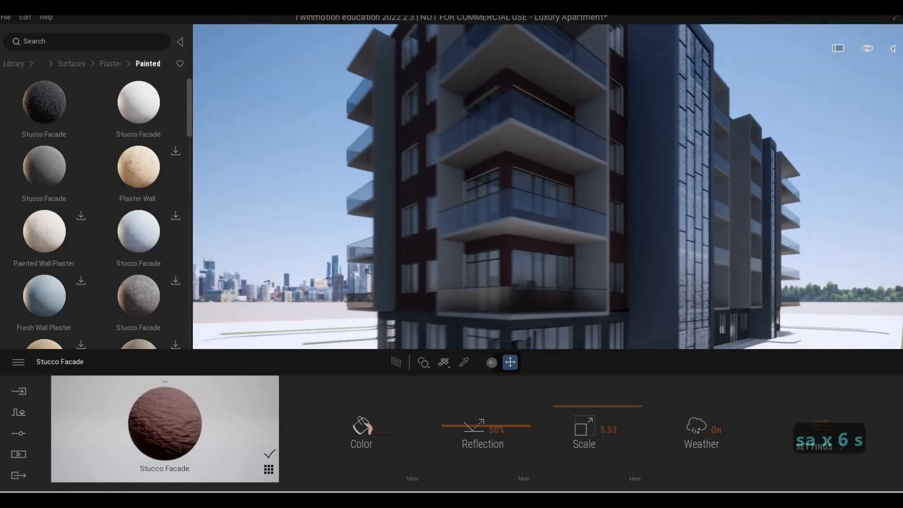
pyautogui.press('s')
pyautogui.press('d')
pyautogui.press('s')
pyautogui.press('d')
pyautogui.press('s')
pyautogui.press('d')
pyautogui.press('s')
pyautogui.press('d')
pyautogui.press('s')
pyautogui.press('d')
pyautogui.press('s')
pyautogui.press('d')
pyautogui.press('s')
pyautogui.press('d')
pyautogui.press('s')
pyautogui.press('d')
pyautogui.press('s')
pyautogui.press('d')
pyautogui.press('s')
pyautogui.press('d')
pyautogui.press('s')
pyautogui.press('d')
pyautogui.press('s')
pyautogui.press('d')
pyautogui.press('s')
pyautogui.press('d')
pyautogui.press('s')
pyautogui.press('d')
pyautogui.press('s')
pyautogui.press('d')
pyautogui.press('s')
pyautogui.press('d')
pyautogui.press('s')
pyautogui.press('d')
pyautogui.press('s')
pyautogui.press('d')
pyautogui.press('s')
pyautogui.press('d')
pyautogui.press('s')
pyautogui.press('d')
pyautogui.press('s')
pyautogui.press('d')
pyautogui.press('s')
pyautogui.press('d')
pyautogui.press('s')
pyautogui.press('d')
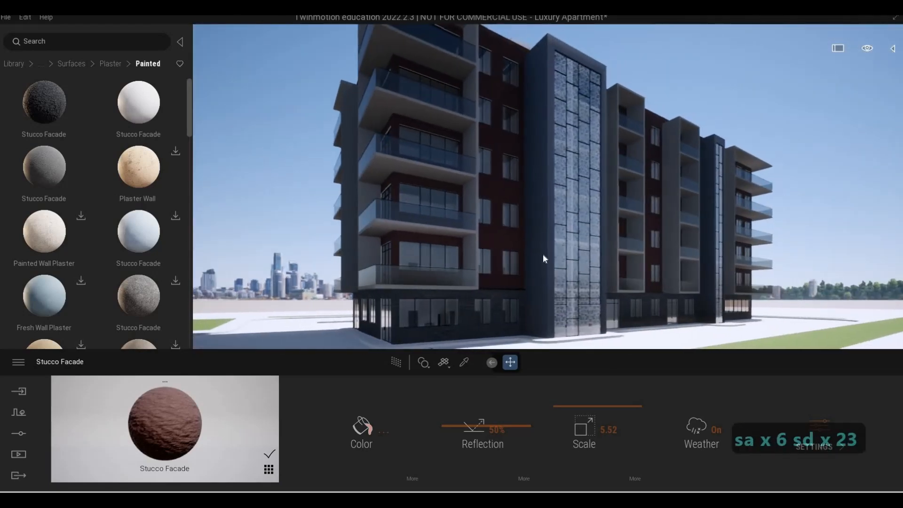
pyautogui.press('s')
pyautogui.press('d')
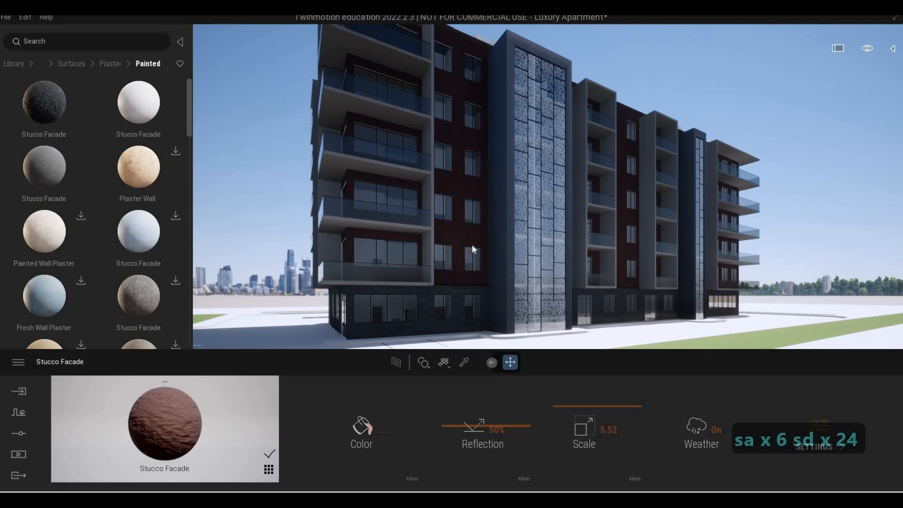
# Change the Stucco Facade colour on the upper-floor walls to the darker, pinker red C27C82.
pyautogui.press('w')
pyautogui.press('a')
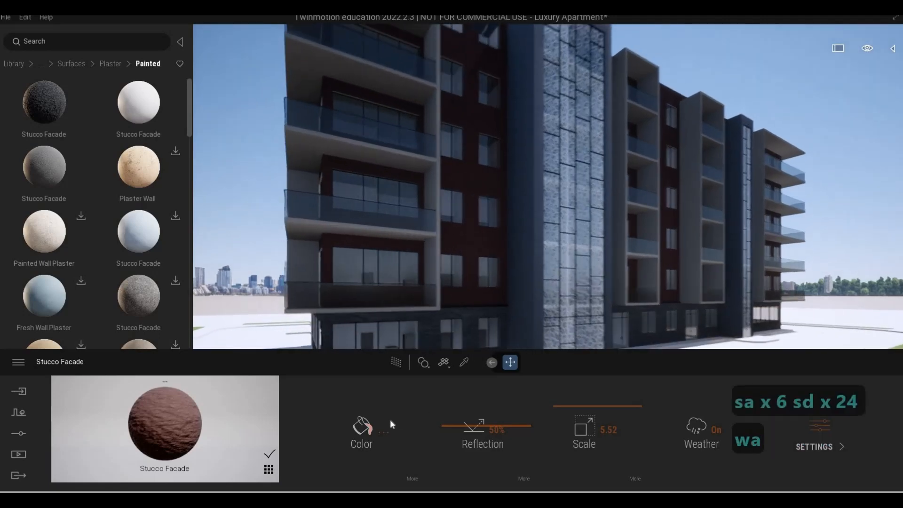
pyautogui.press('d')
pyautogui.press('e')
pyautogui.click(362, 426)
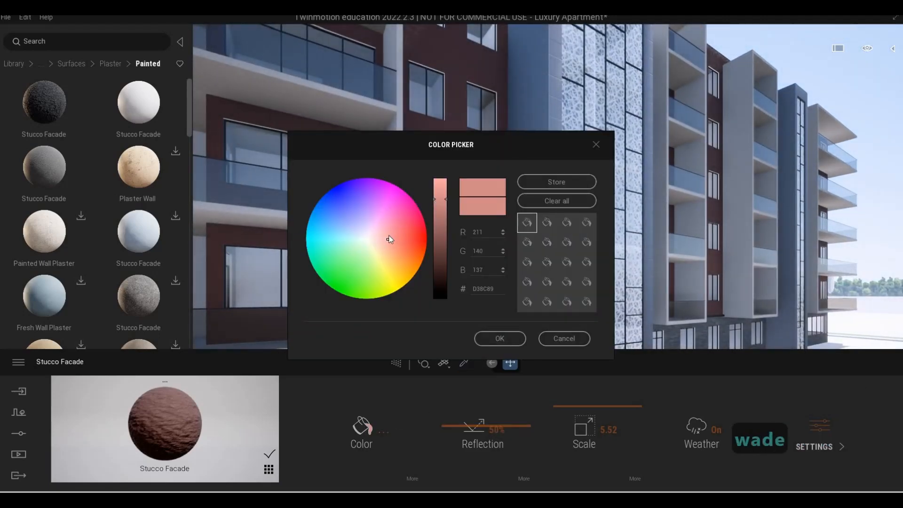
pyautogui.click(389, 236)
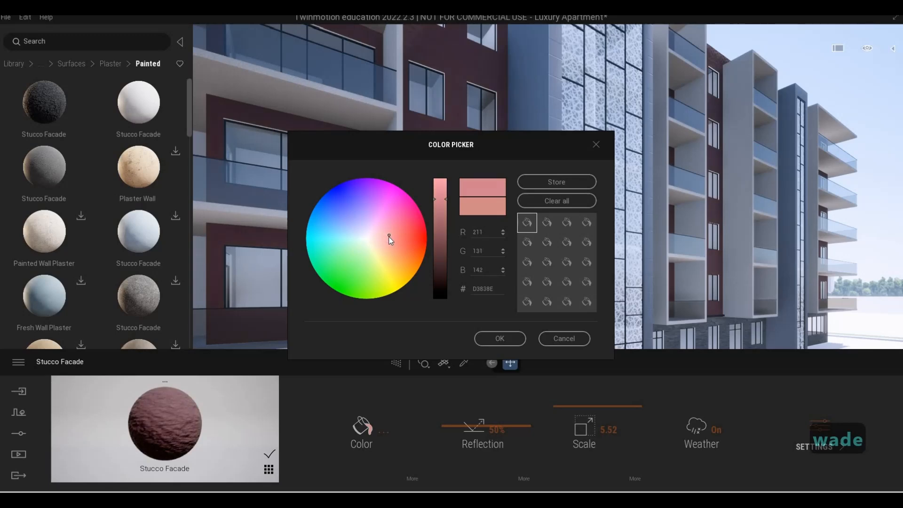
pyautogui.click(388, 236)
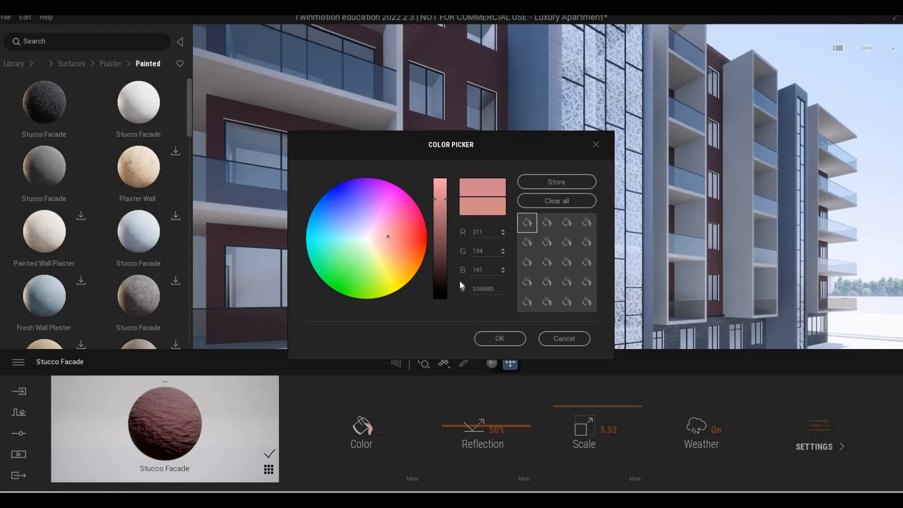
pyautogui.click(443, 197)
pyautogui.click(443, 208)
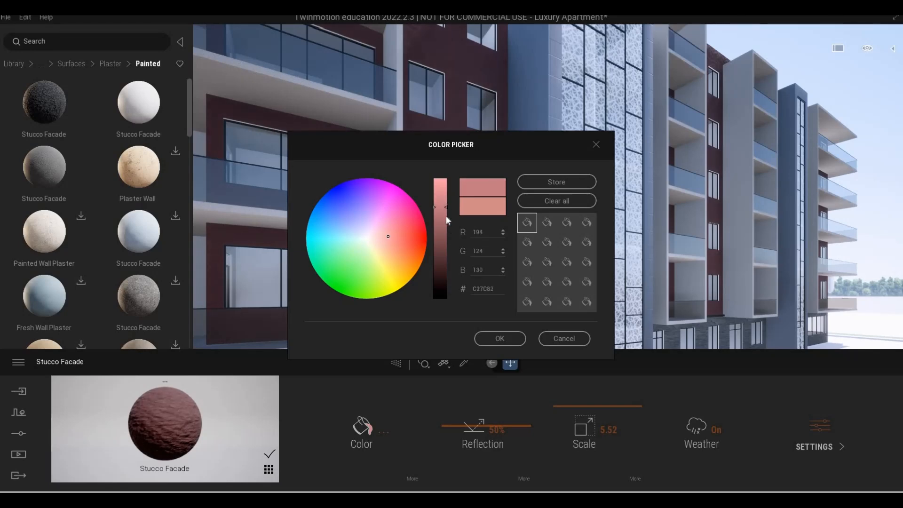
pyautogui.click(499, 339)
# Examine the recoloured stucco walls behind the balconies and around the building corner.
pyautogui.press('s')
pyautogui.press('s')
pyautogui.press('s')
pyautogui.press('s')
pyautogui.press('s')
pyautogui.press('s')
pyautogui.press('s')
pyautogui.press('s')
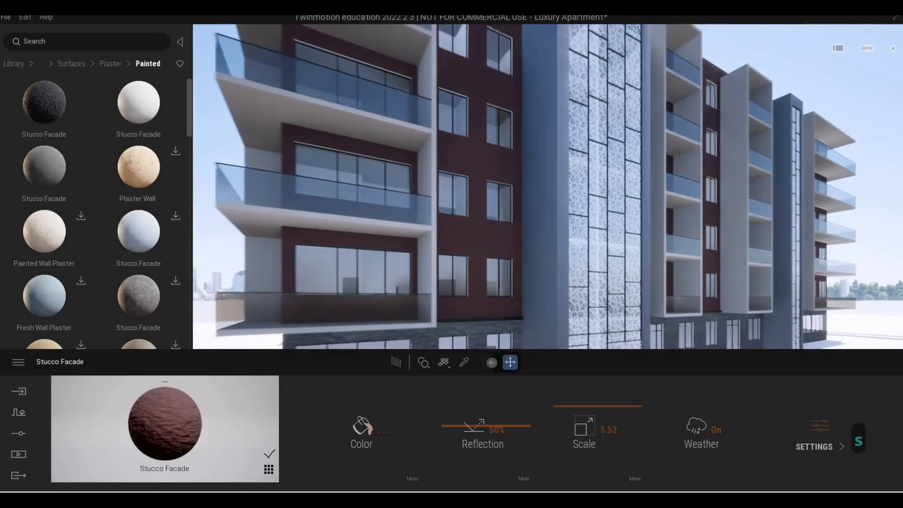
pyautogui.press('a')
pyautogui.press('a')
pyautogui.press('a')
pyautogui.press('a')
pyautogui.press('a')
pyautogui.press('a')
pyautogui.press('a')
pyautogui.press('a')
pyautogui.press('a')
pyautogui.press('a')
pyautogui.press('w')
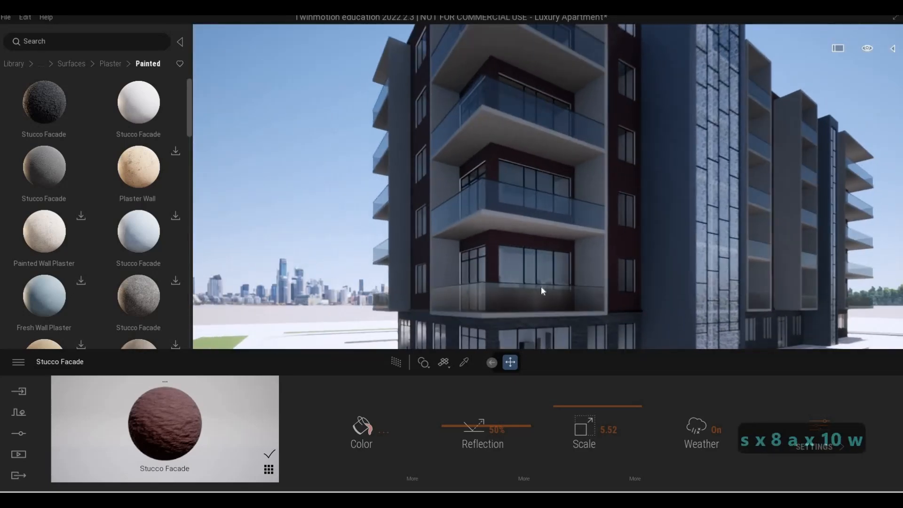
# Browse the painted concrete surfaces in the material library for a balcony frame finish.
pyautogui.scroll(-1, 75, 187)
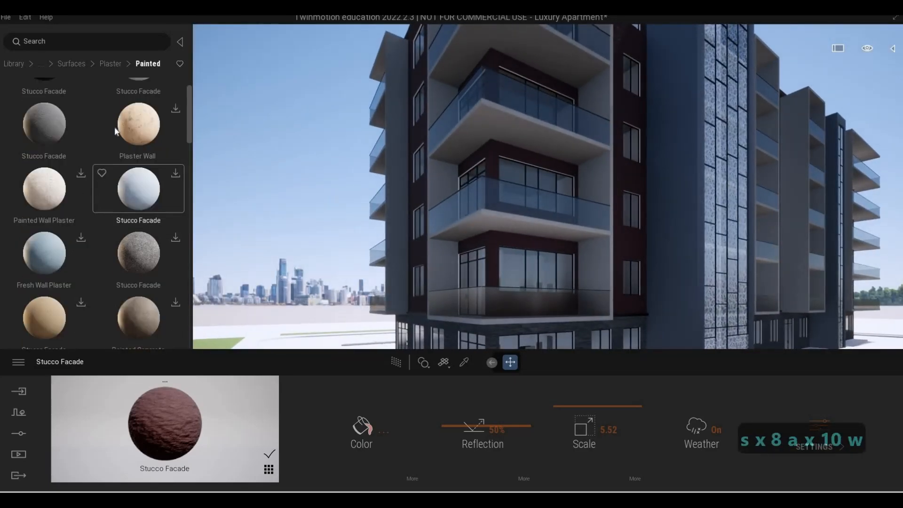
pyautogui.click(110, 64)
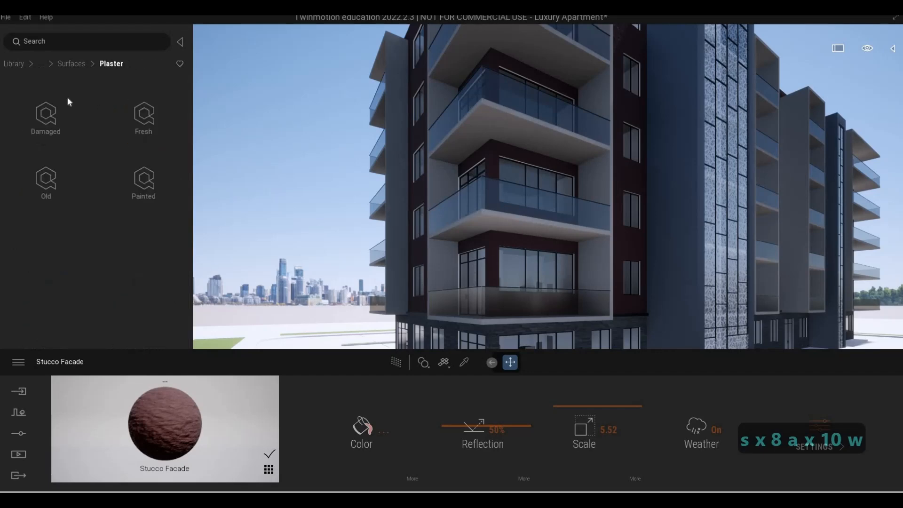
pyautogui.click(72, 64)
pyautogui.click(46, 247)
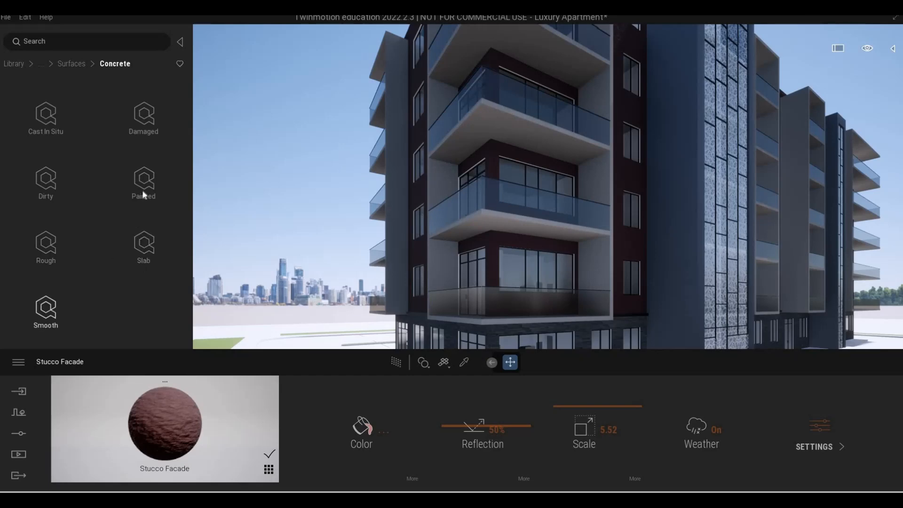
pyautogui.click(144, 188)
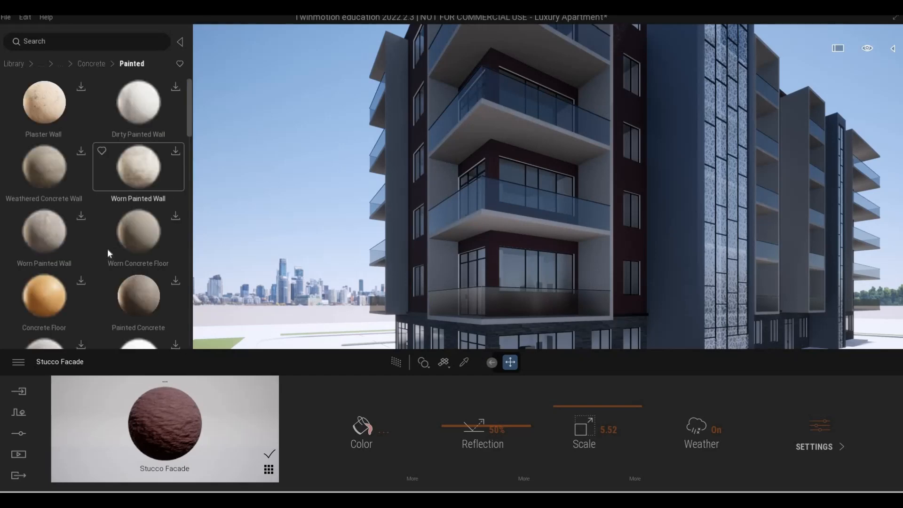
pyautogui.scroll(-1, 107, 230)
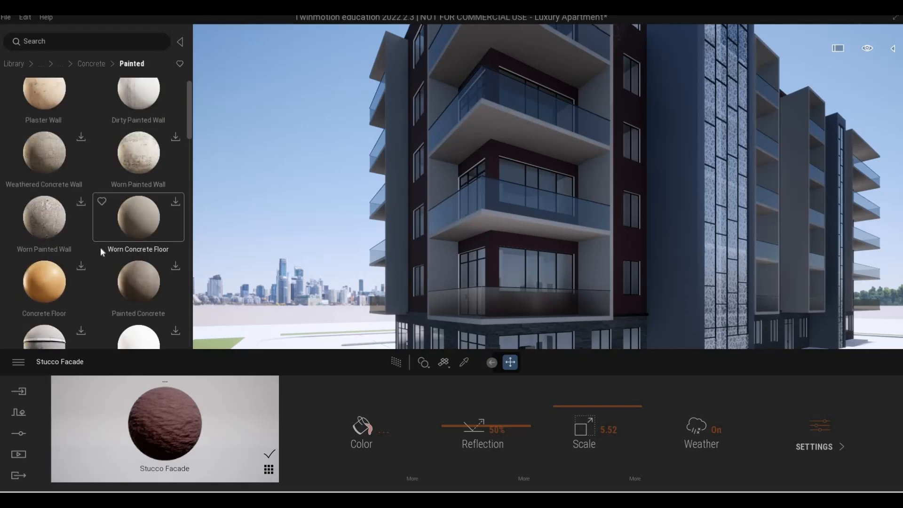
pyautogui.scroll(-3, 100, 251)
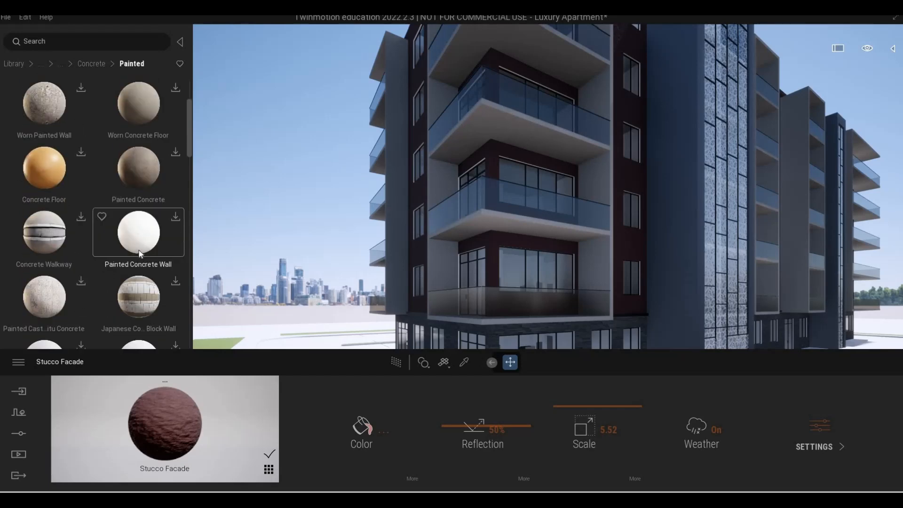
pyautogui.scroll(-1, 138, 253)
pyautogui.scroll(-3, 139, 253)
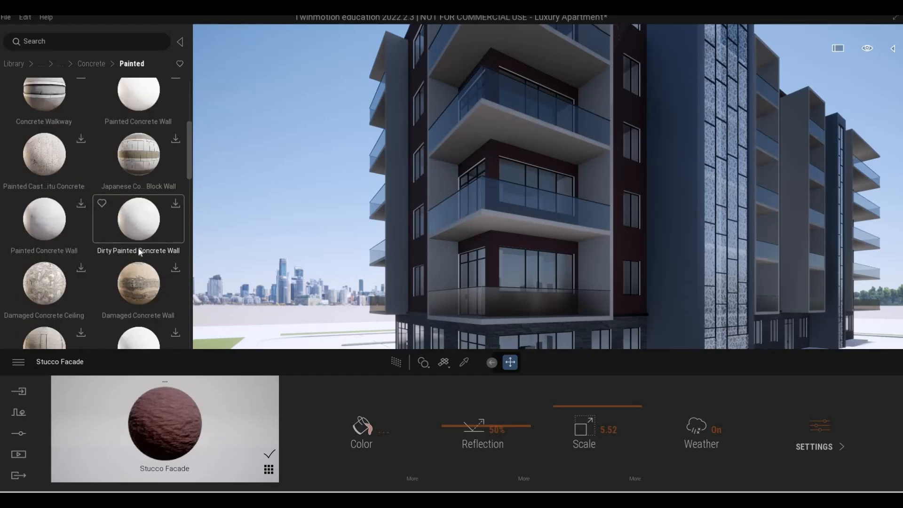
# Examine the balcony frames beside the red walls and glass tower from the front of the facade.
pyautogui.press('d')
pyautogui.press('d')
pyautogui.press('d')
pyautogui.press('d')
pyautogui.press('d')
pyautogui.press('d')
pyautogui.press('d')
pyautogui.press('d')
pyautogui.press('d')
pyautogui.press('d')
pyautogui.press('d')
pyautogui.press('d')
pyautogui.press('d')
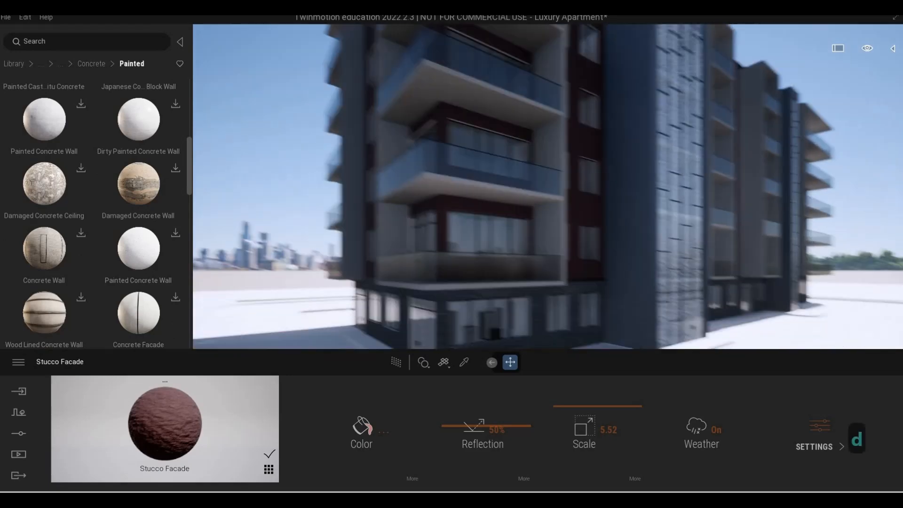
pyautogui.press('w')
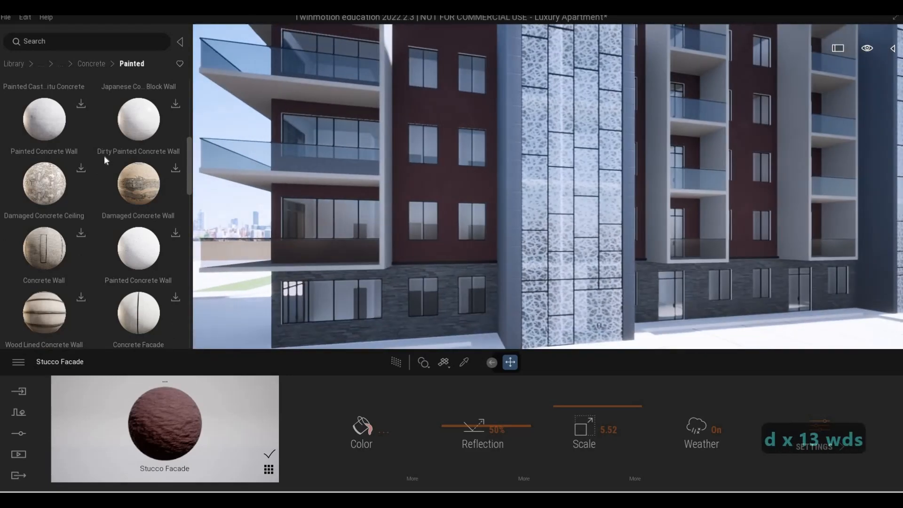
pyautogui.press('w')
# Download the white Painted Concrete Wall material and apply it to the balcony frames.
pyautogui.scroll(3, 104, 157)
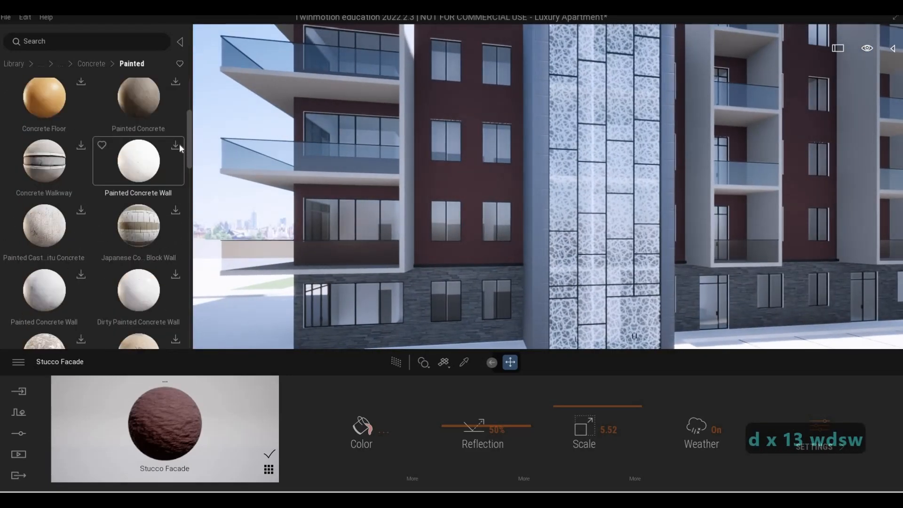
pyautogui.click(176, 145)
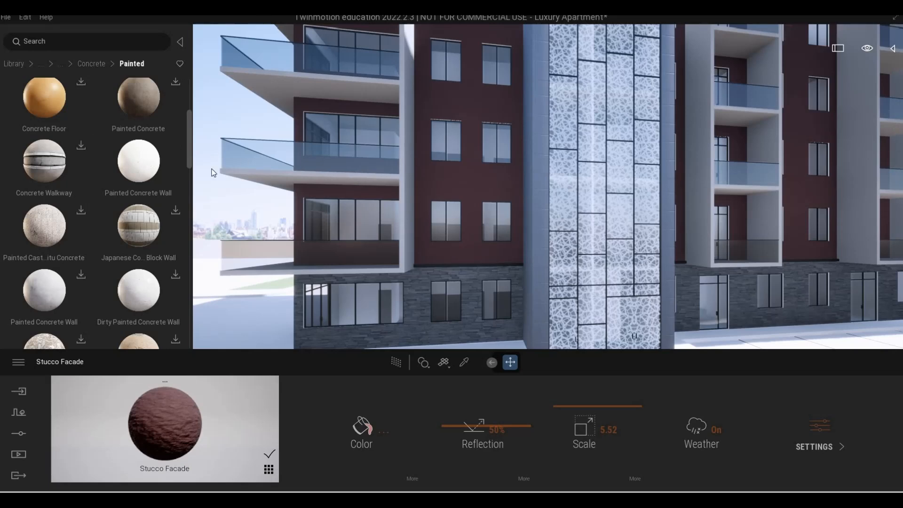
pyautogui.moveTo(392, 198); pyautogui.dragTo(408, 202)
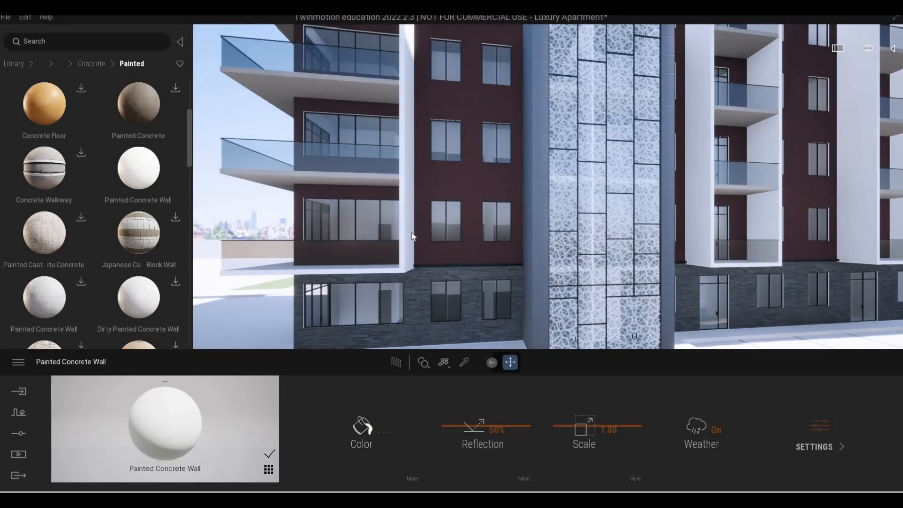
# Darken the Painted Concrete Wall colour on the balcony frames to near-black 272727.
pyautogui.press('a')
pyautogui.press('a')
pyautogui.press('a')
pyautogui.press('a')
pyautogui.press('a')
pyautogui.press('a')
pyautogui.press('a')
pyautogui.press('a')
pyautogui.press('w')
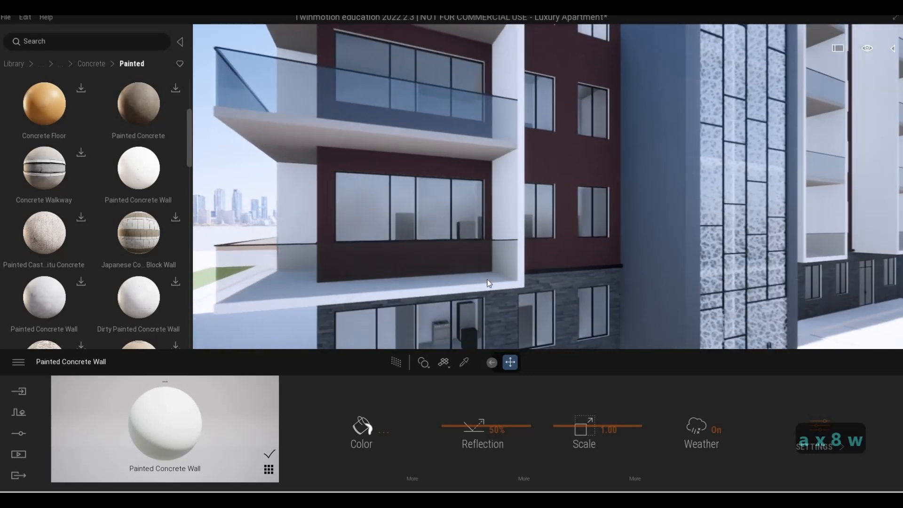
pyautogui.click(361, 429)
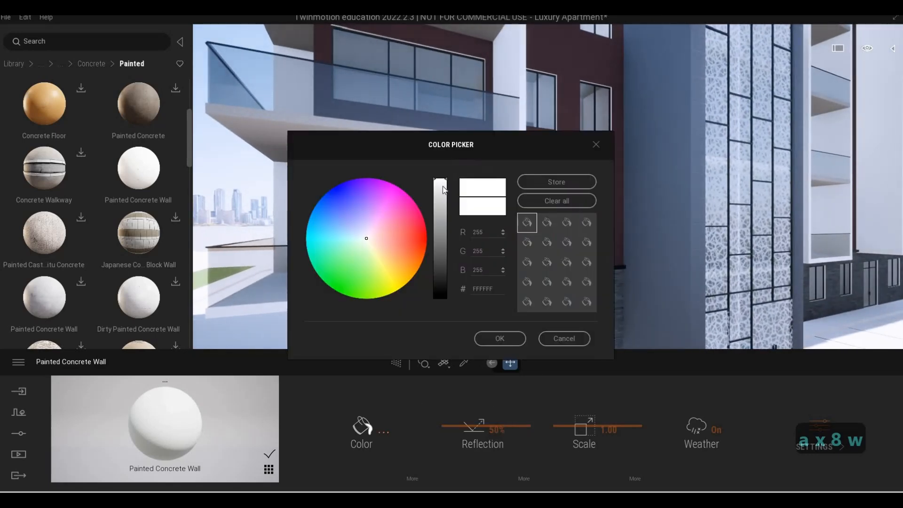
pyautogui.moveTo(438, 244); pyautogui.dragTo(437, 280)
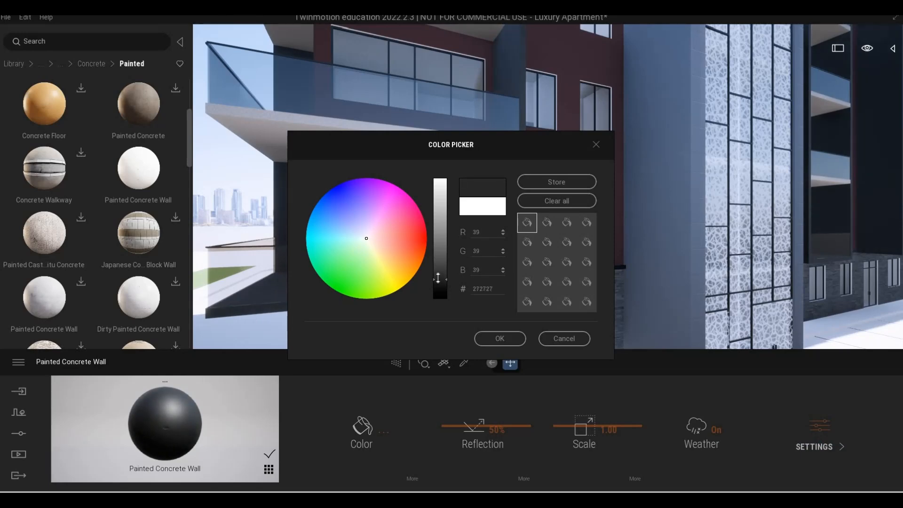
# Set the Painted Concrete Wall material's colour to dark grey 272727.
pyautogui.click(489, 339)
# Darken the balcony slabs' white Painted Concrete Wall material to a neutral mid-grey.
pyautogui.press('s')
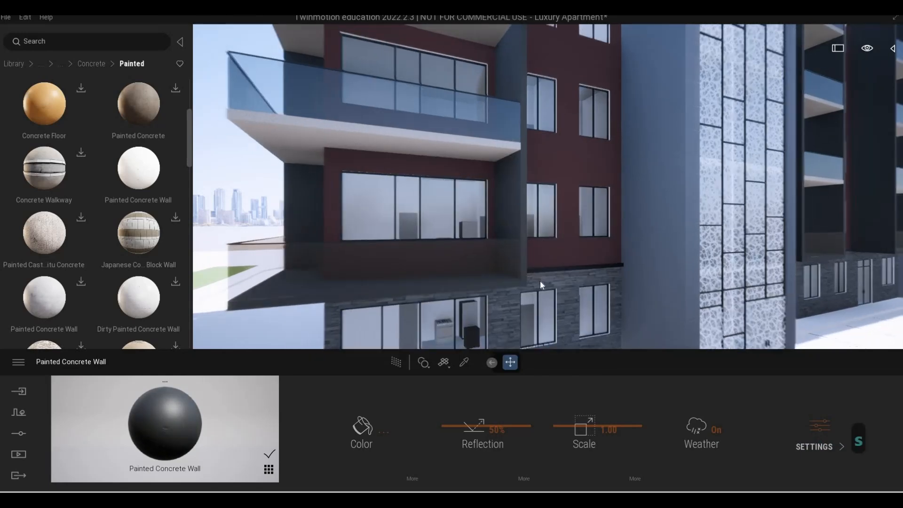
pyautogui.press('a')
pyautogui.press('w')
pyautogui.press('q')
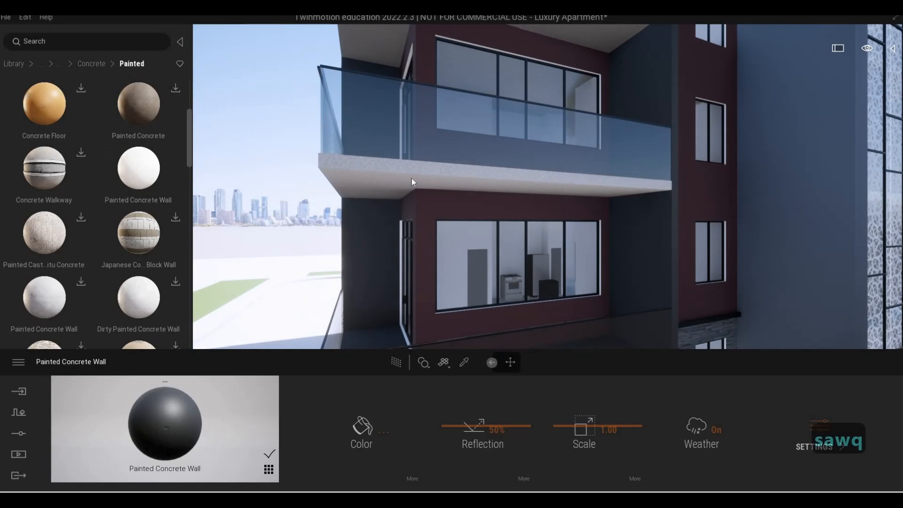
pyautogui.moveTo(411, 179); pyautogui.dragTo(412, 179)
pyautogui.click(359, 420)
pyautogui.moveTo(436, 224); pyautogui.dragTo(431, 255)
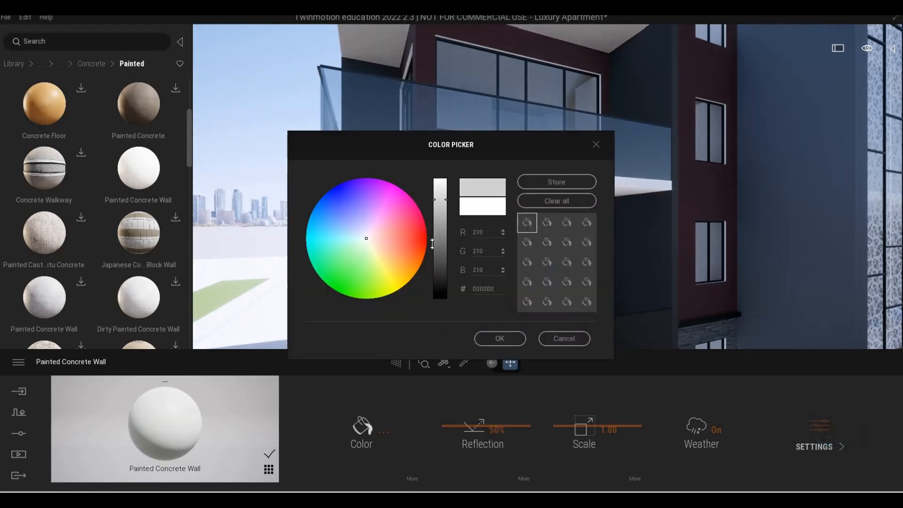
pyautogui.click(499, 338)
# Examine the recoloured balcony slabs and the facade from close up and from a distance.
pyautogui.press('s')
pyautogui.press('s')
pyautogui.press('s')
pyautogui.press('s')
pyautogui.press('s')
pyautogui.press('s')
pyautogui.press('s')
pyautogui.press('s')
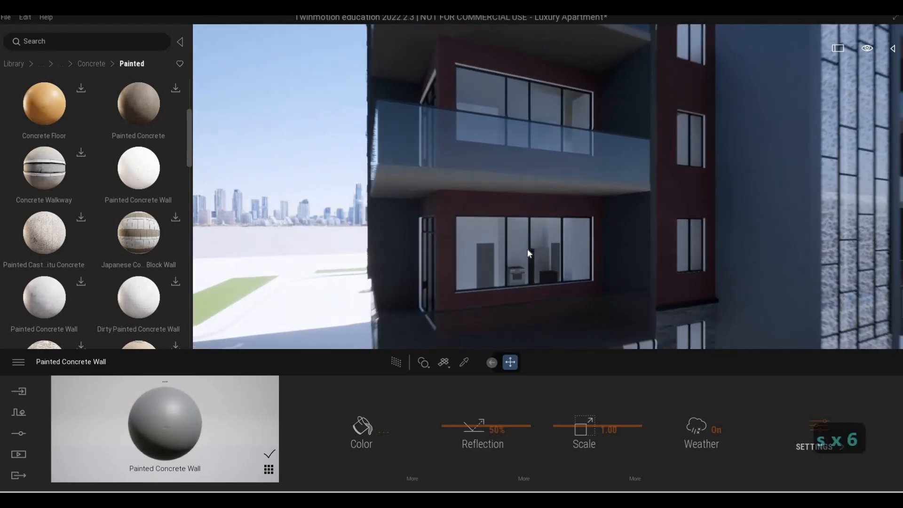
pyautogui.press('q')
pyautogui.press('a')
pyautogui.press('e')
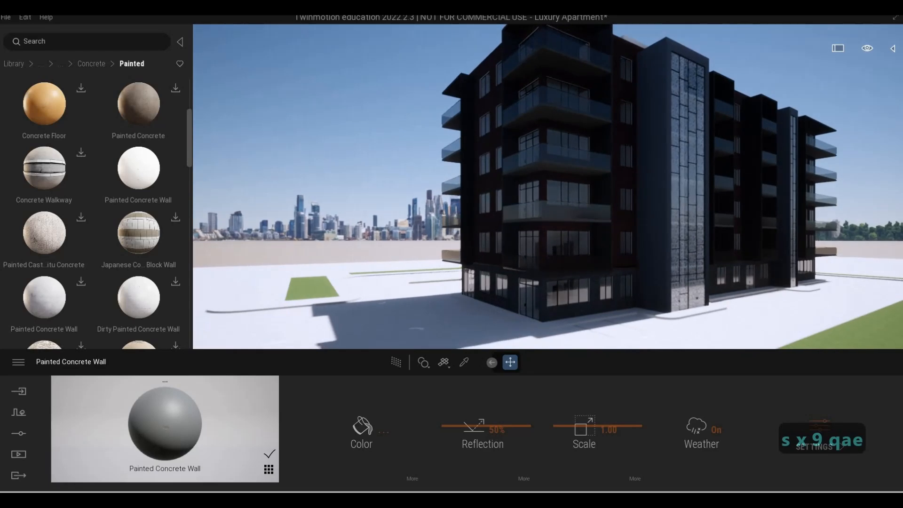
pyautogui.press('s')
pyautogui.press('d')
pyautogui.press('d')
pyautogui.press('d')
pyautogui.press('e')
pyautogui.press('w')
pyautogui.press('a')
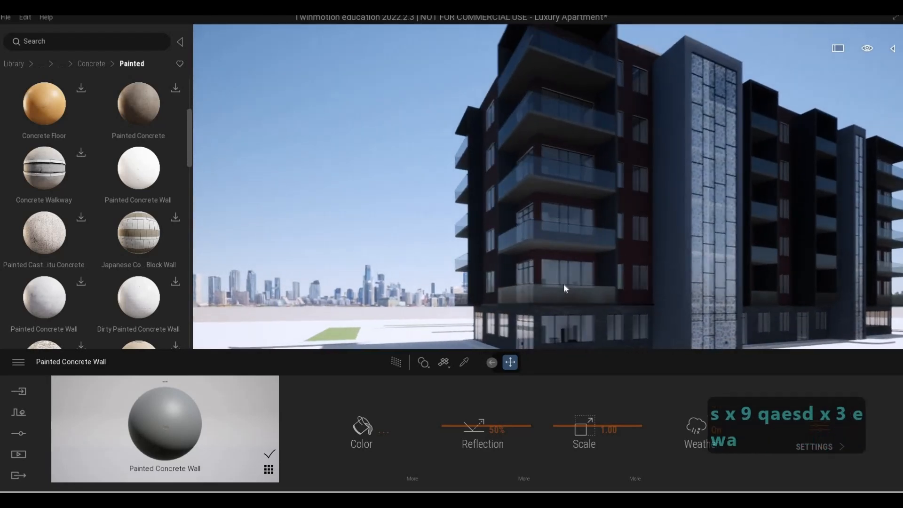
pyautogui.press('w')
pyautogui.press('w')
pyautogui.press('e')
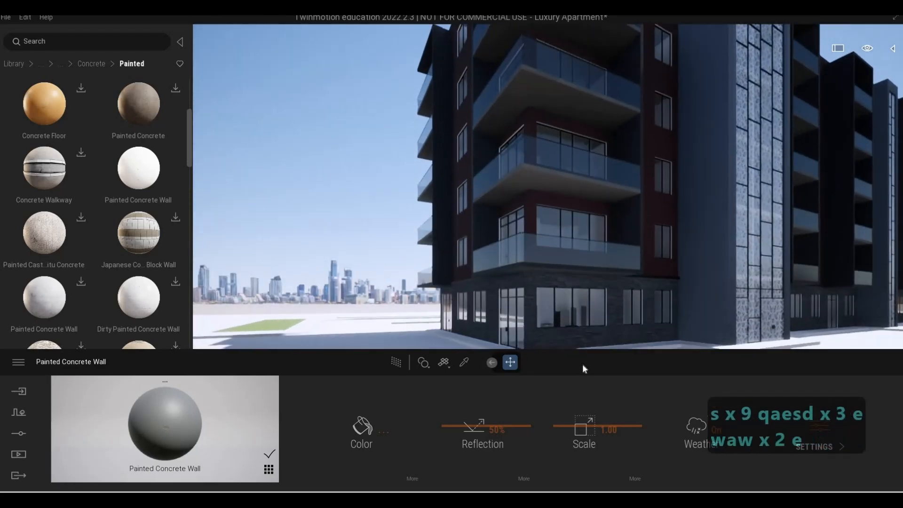
# Sample the material of the lowest corner balcony's railing with the material picker.
pyautogui.press('w')
pyautogui.press('q')
pyautogui.press('d')
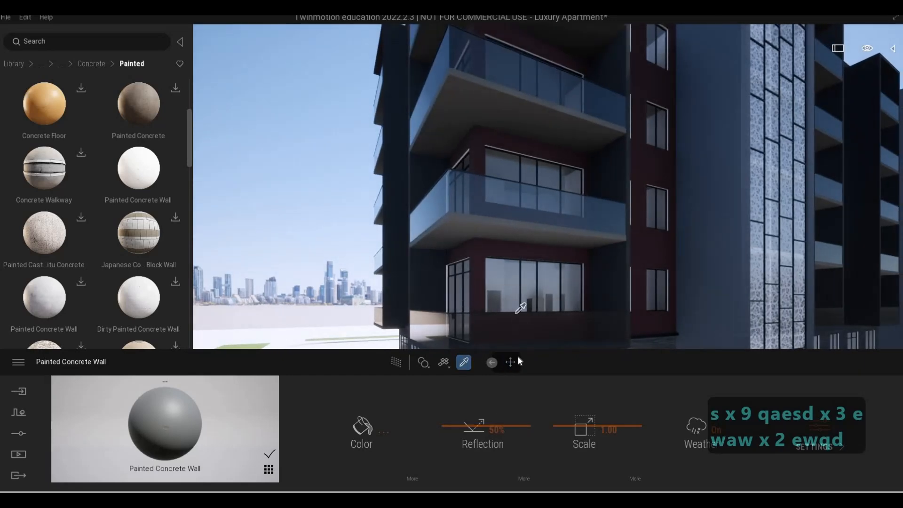
pyautogui.click(517, 312)
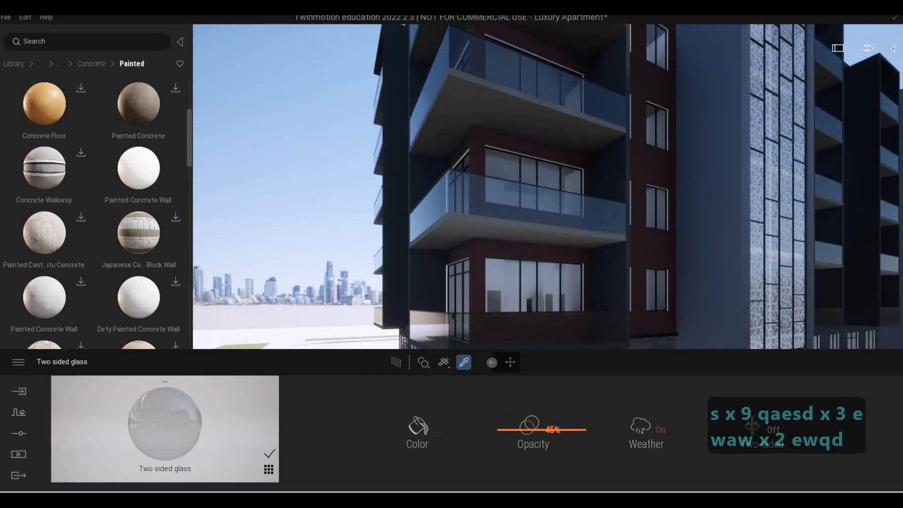
pyautogui.press('s')
pyautogui.press('s')
pyautogui.press('s')
pyautogui.press('s')
pyautogui.press('d')
pyautogui.press('Escape')
pyautogui.press('Escape')
# Examine the front facade, glass railings and stair tower from several angles.
pyautogui.press('d')
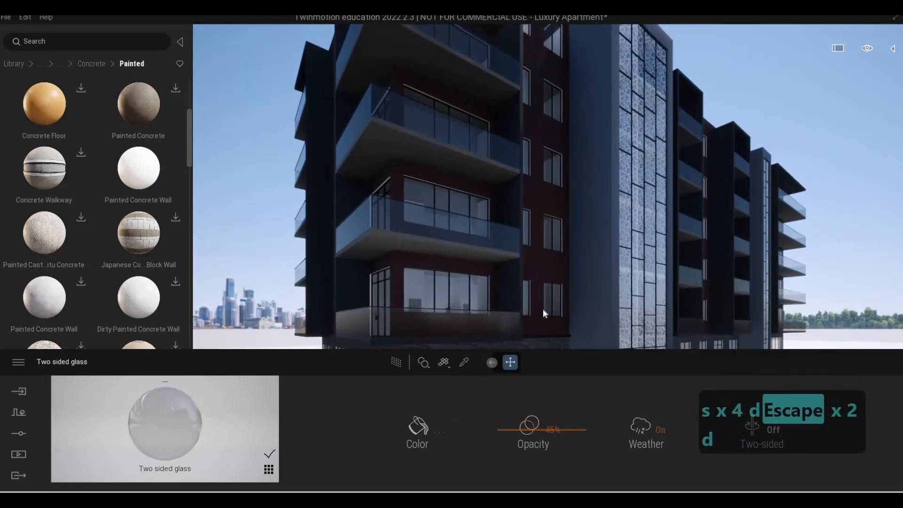
pyautogui.press('w')
pyautogui.press('d')
pyautogui.press('s')
pyautogui.press('d')
pyautogui.press('e')
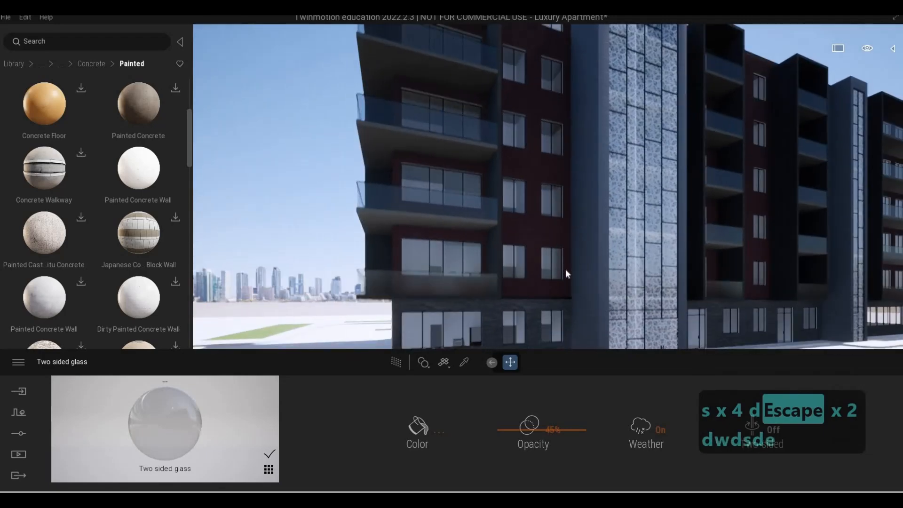
pyautogui.press('a')
pyautogui.press('a')
pyautogui.press('s')
pyautogui.press('q')
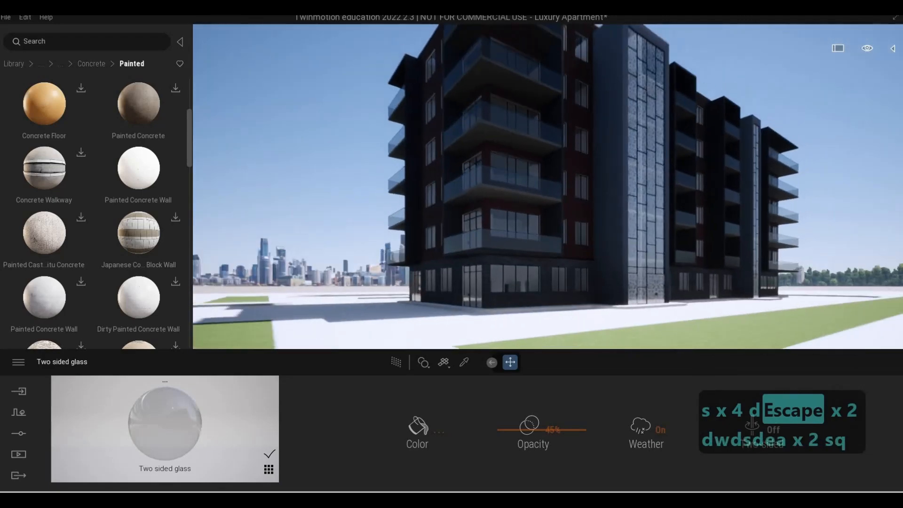
# Sample the dark Painted Concrete Wall material from the facade and apply it to the rooftop boxes.
pyautogui.press('q')
pyautogui.press('s')
pyautogui.press('a')
pyautogui.press('a')
pyautogui.press('w')
pyautogui.press('q')
pyautogui.press('d')
pyautogui.press('d')
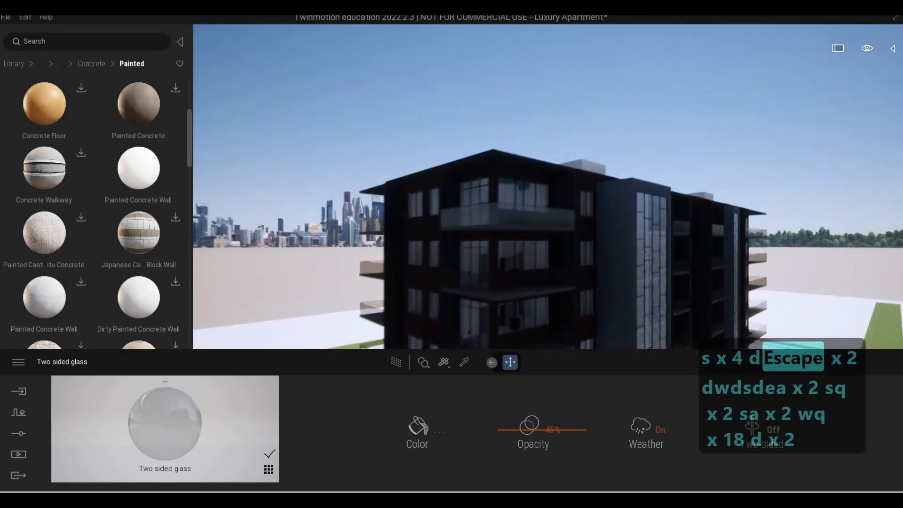
pyautogui.press('q')
pyautogui.press('w')
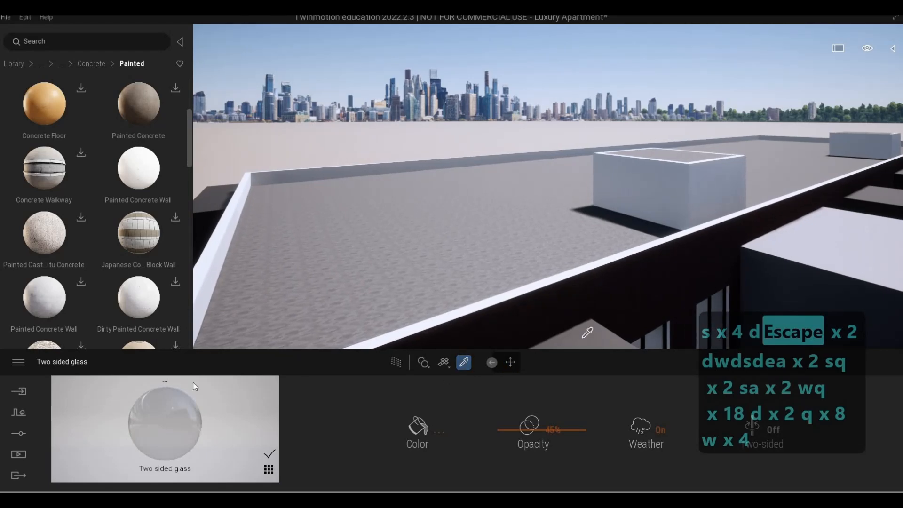
pyautogui.click(473, 331)
pyautogui.click(671, 212)
# Inspect the upper corner balconies and the adjoining facade at close range.
pyautogui.press('s')
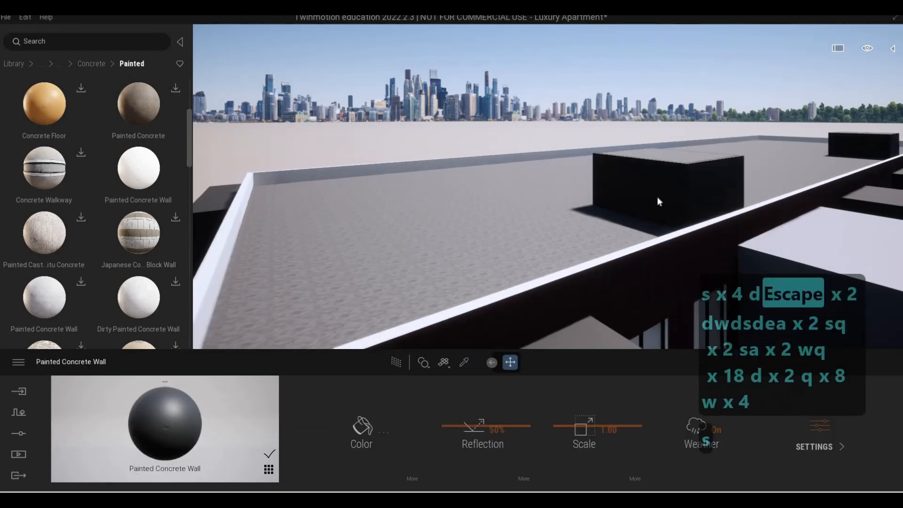
pyautogui.press('e')
pyautogui.press('e')
pyautogui.press('e')
pyautogui.press('e')
pyautogui.press('e')
pyautogui.press('e')
pyautogui.press('e')
pyautogui.press('s')
pyautogui.press('s')
pyautogui.press('s')
pyautogui.press('s')
pyautogui.press('w')
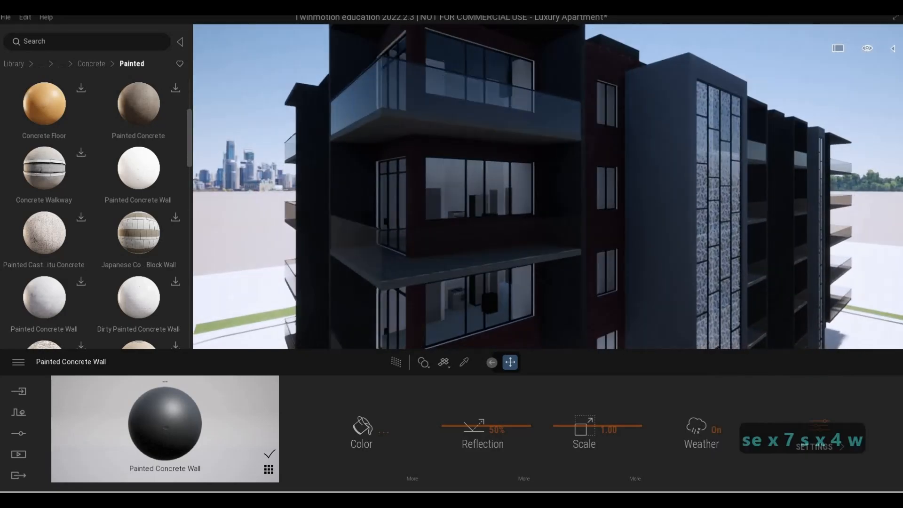
pyautogui.press('q')
pyautogui.press('q')
pyautogui.press('q')
pyautogui.press('q')
pyautogui.press('q')
pyautogui.press('d')
pyautogui.press('w')
pyautogui.press('s')
pyautogui.press('q')
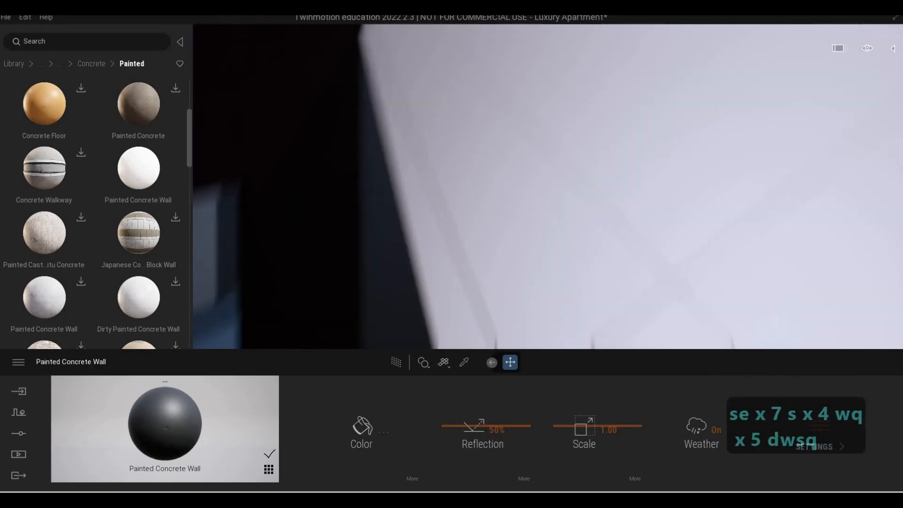
# Check the red facade's windows and the patterned glazing of the stair tower, ending on a wider view.
pyautogui.press('s')
pyautogui.press('s')
pyautogui.press('e')
pyautogui.press('e')
pyautogui.press('e')
pyautogui.press('e')
pyautogui.press('e')
pyautogui.press('s')
pyautogui.press('s')
pyautogui.press('s')
pyautogui.press('s')
pyautogui.press('s')
pyautogui.press('s')
pyautogui.press('s')
pyautogui.press('s')
pyautogui.press('s')
pyautogui.press('s')
pyautogui.press('s')
pyautogui.press('s')
pyautogui.press('s')
pyautogui.press('s')
pyautogui.press('s')
pyautogui.press('s')
pyautogui.press('s')
pyautogui.press('s')
pyautogui.press('s')
pyautogui.press('s')
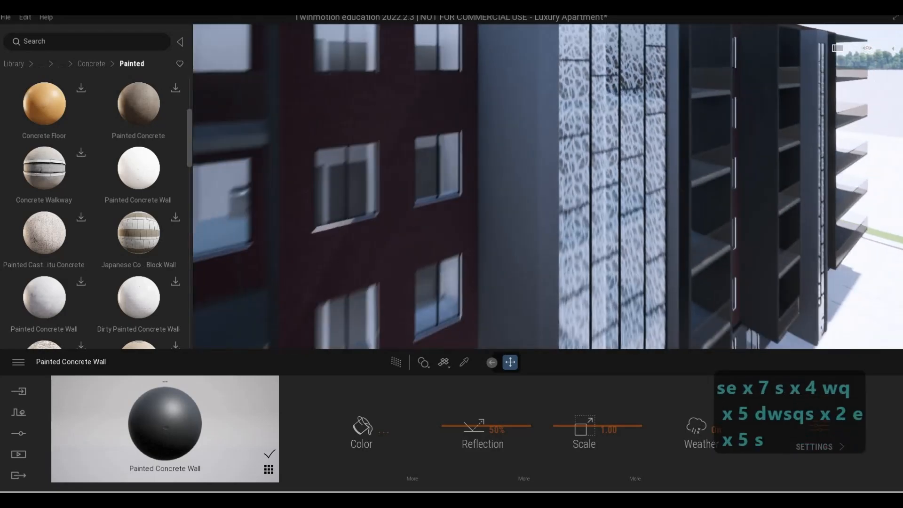
pyautogui.press('s')
pyautogui.press('s')
pyautogui.press('s')
pyautogui.press('s')
pyautogui.press('a')
pyautogui.press('s')
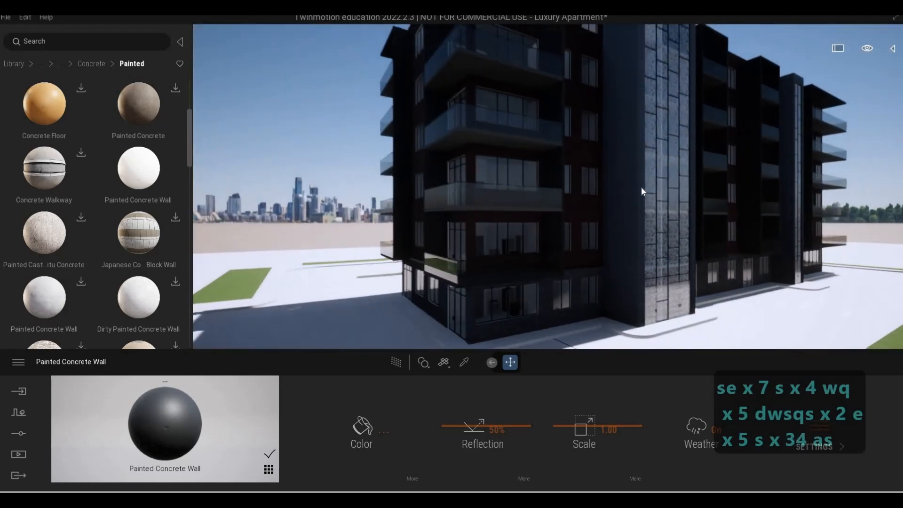
# Inspect the corner balconies and their glass railings against the dark walls.
pyautogui.press('a')
pyautogui.press('w')
pyautogui.press('q')
pyautogui.press('q')
pyautogui.press('q')
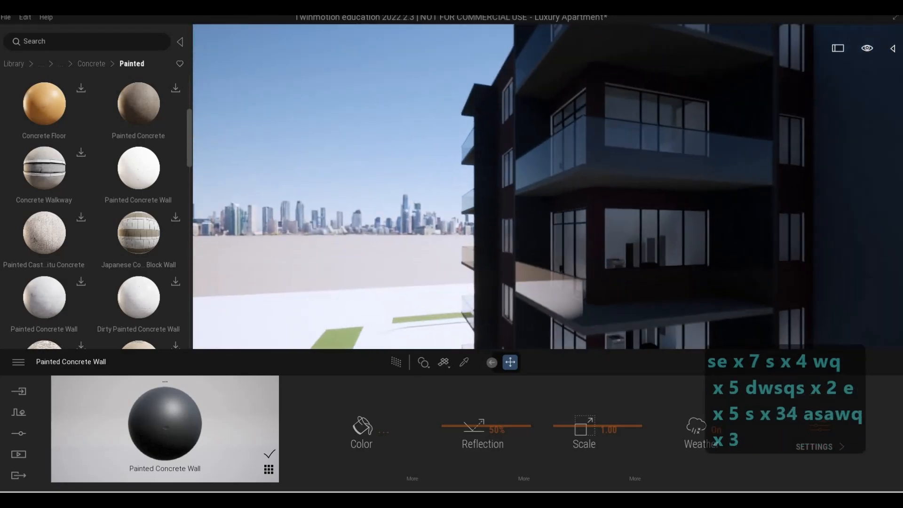
pyautogui.press('s')
pyautogui.press('e')
pyautogui.press('s')
pyautogui.press('e')
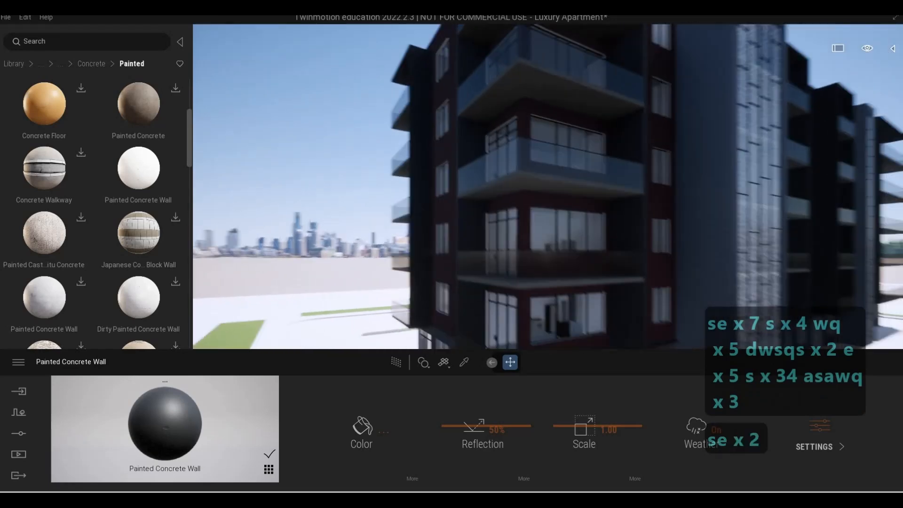
pyautogui.press('s')
pyautogui.press('e')
pyautogui.press('s')
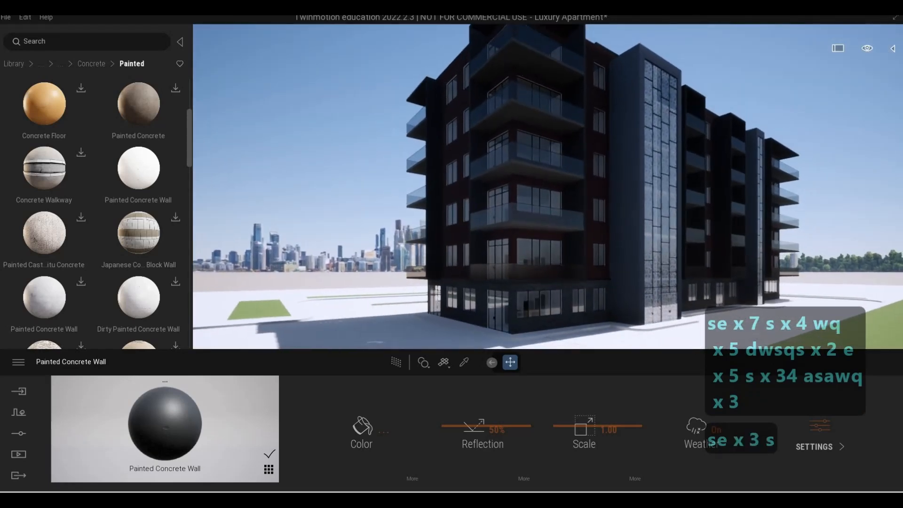
# Review the whole apartment building and its surroundings from a distance.
pyautogui.press('a')
pyautogui.press('s')
pyautogui.press('a')
pyautogui.press('w')
pyautogui.press('s')
pyautogui.press('s')
pyautogui.press('s')
pyautogui.press('s')
pyautogui.press('s')
pyautogui.press('s')
pyautogui.press('s')
pyautogui.press('s')
pyautogui.press('s')
pyautogui.press('s')
pyautogui.press('s')
pyautogui.press('s')
pyautogui.press('s')
pyautogui.press('s')
pyautogui.press('s')
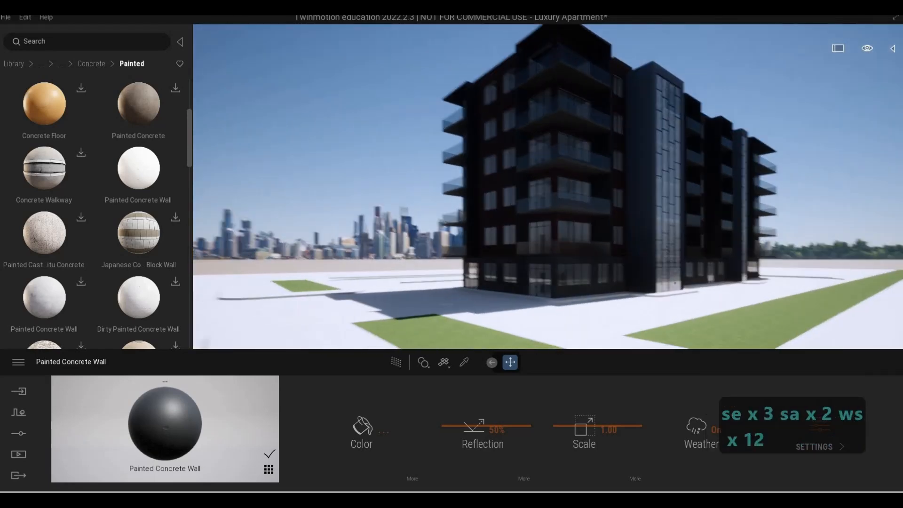
pyautogui.press('q')
pyautogui.press('d')
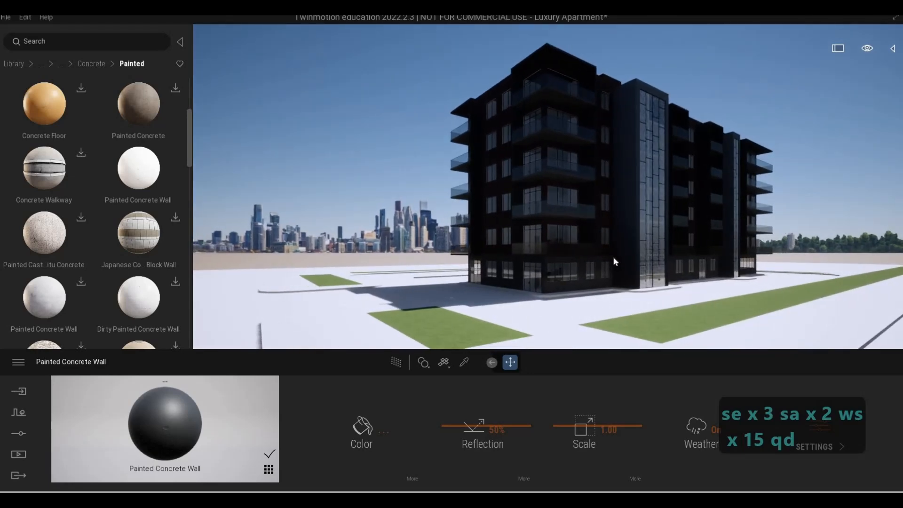
pyautogui.moveTo(613, 256); pyautogui.dragTo(605, 223, button='right')
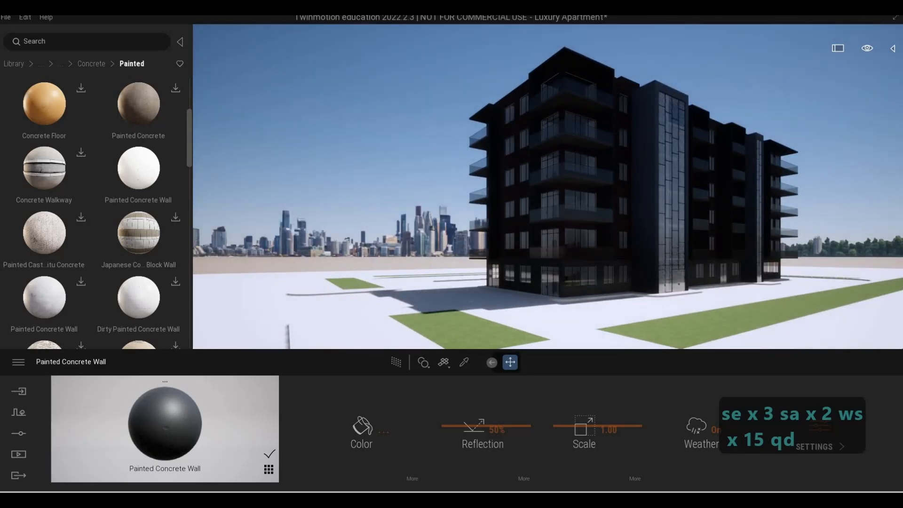
pyautogui.press('a')
pyautogui.press('e')
pyautogui.press('s')
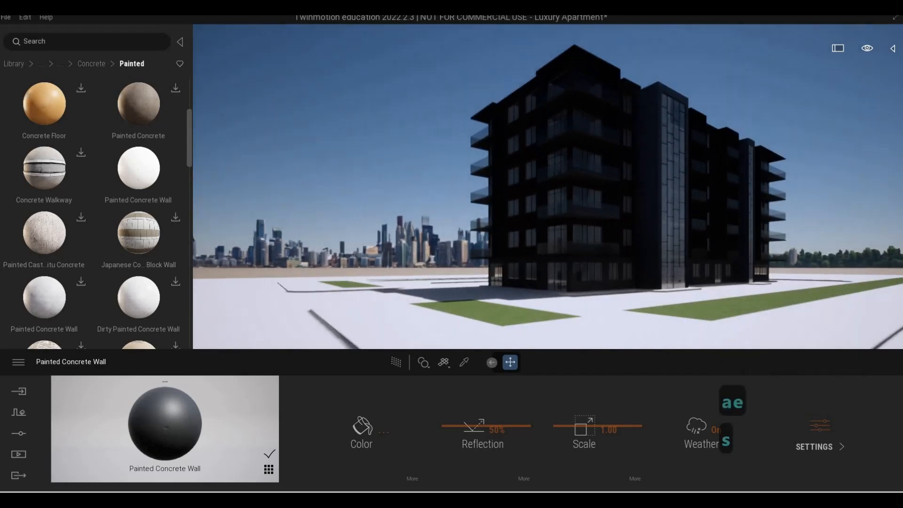
pyautogui.press('d')
pyautogui.press('w')
pyautogui.press('d')
pyautogui.press('w')
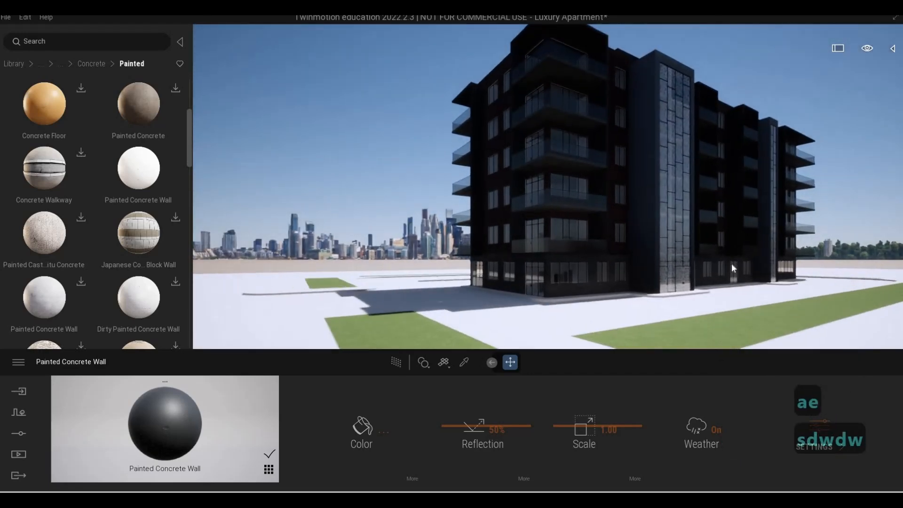
pyautogui.press('d')
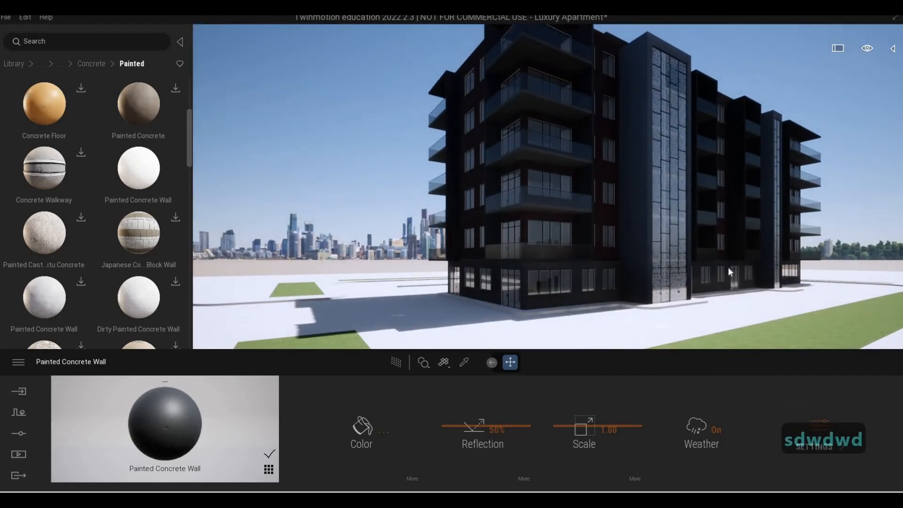
# Examine the dark corner facade and stair tower, moving from the overall view down to the pavement around the building.
pyautogui.press('w')
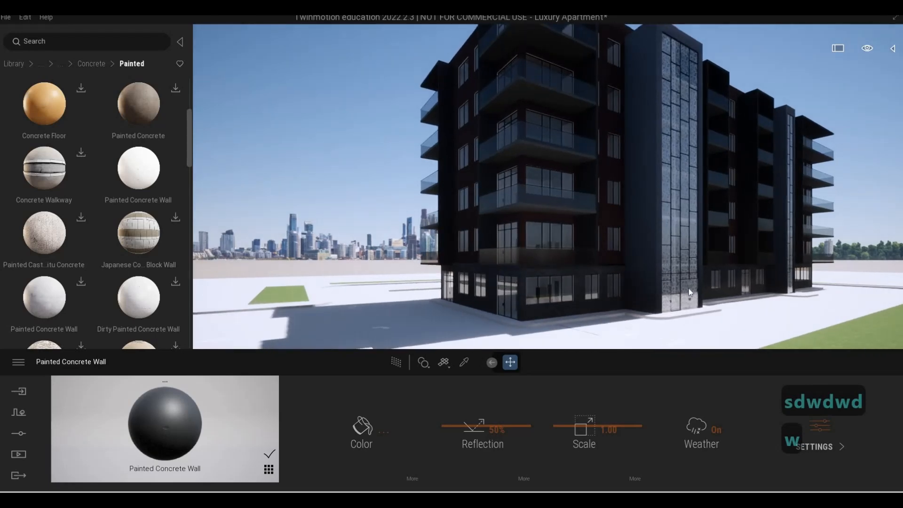
pyautogui.press('s')
pyautogui.press('a')
pyautogui.press('s')
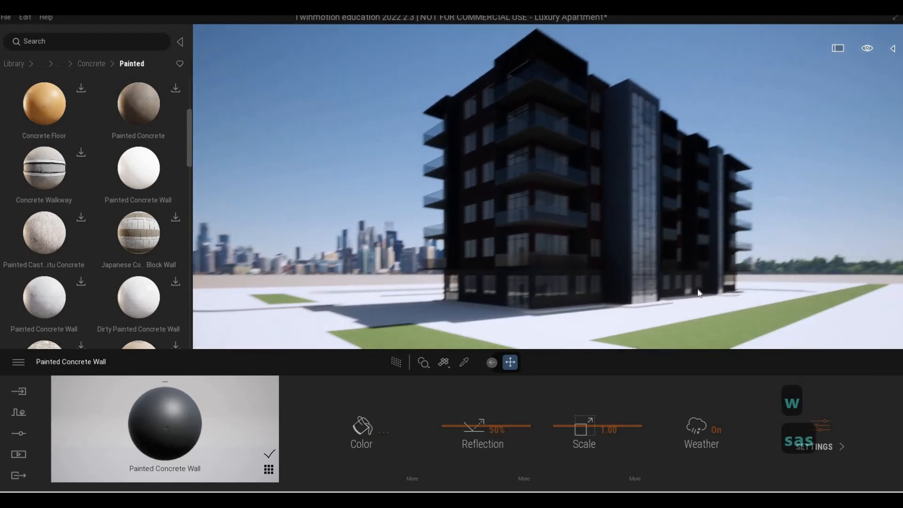
pyautogui.press('d')
pyautogui.press('F1')
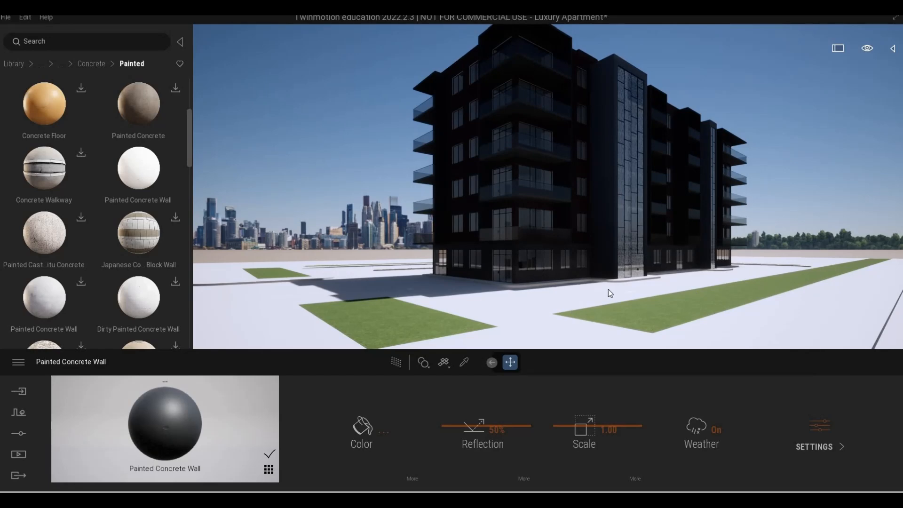
pyautogui.press('q')
pyautogui.press('w')
pyautogui.press('q')
pyautogui.press('w')
pyautogui.press('q')
pyautogui.press('w')
pyautogui.press('q')
pyautogui.press('w')
pyautogui.press('q')
pyautogui.press('w')
pyautogui.press('q')
pyautogui.press('w')
pyautogui.press('q')
pyautogui.press('w')
pyautogui.press('e')
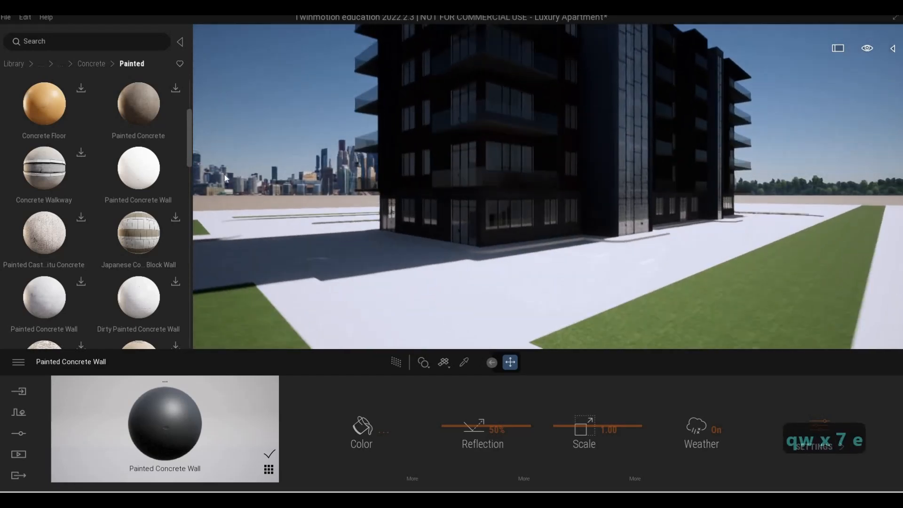
pyautogui.press('q')
# Open the man-made ground materials in the library and bring the sidewalk at the building's base into view.
pyautogui.click(19, 64)
pyautogui.click(57, 132)
pyautogui.click(46, 195)
pyautogui.click(52, 64)
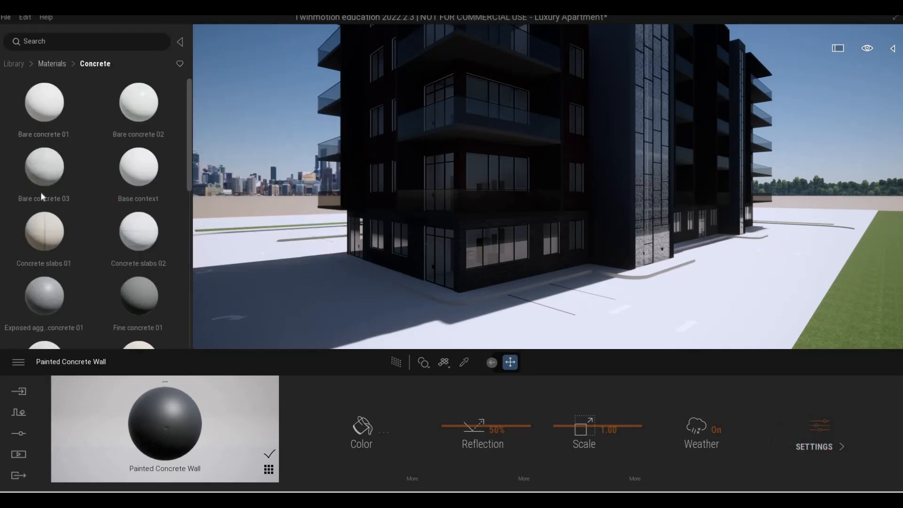
pyautogui.press('d')
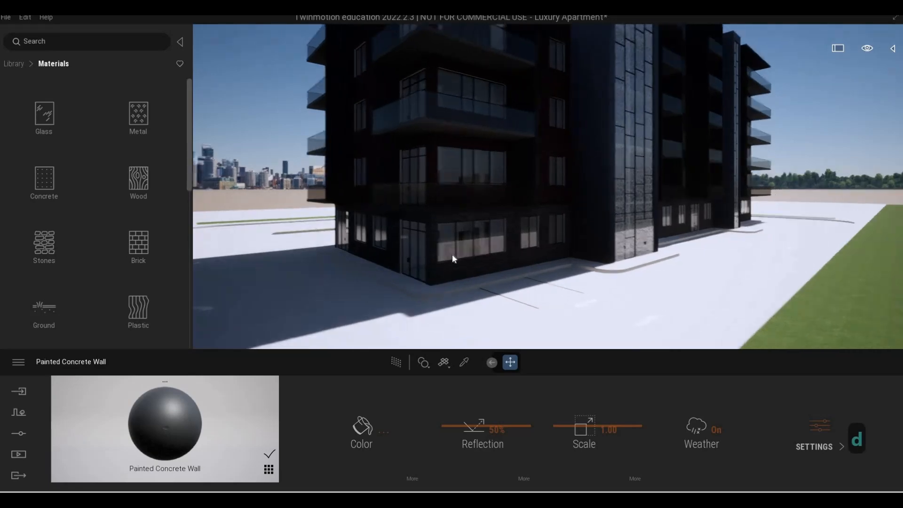
pyautogui.press('w')
pyautogui.press('e')
pyautogui.press('q')
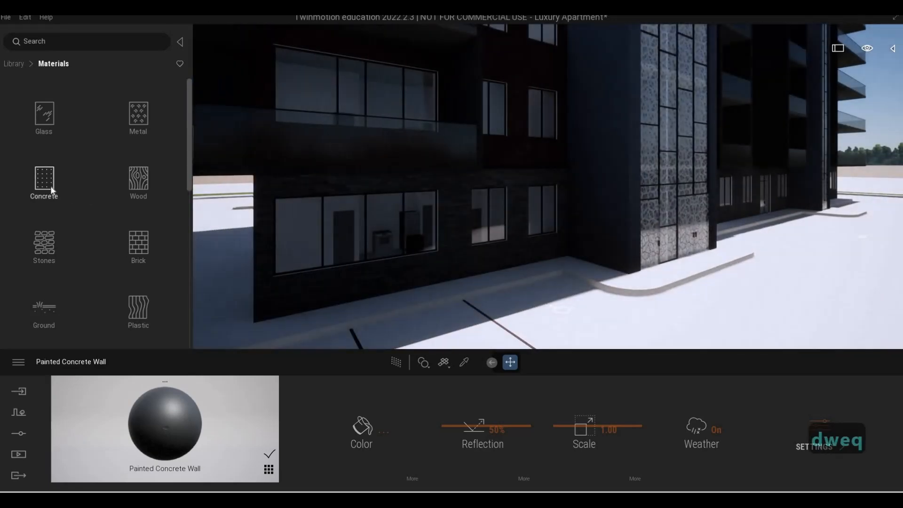
pyautogui.click(46, 288)
pyautogui.click(49, 129)
pyautogui.moveTo(57, 118)
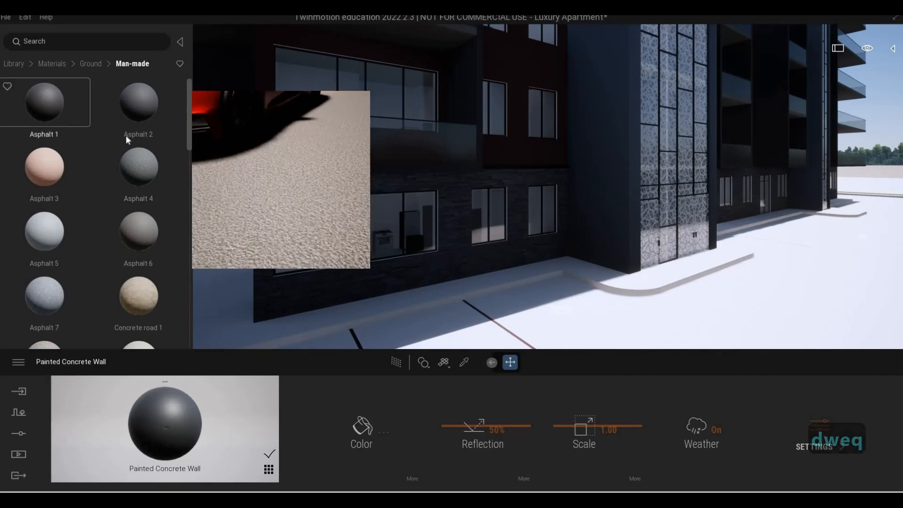
# Try Asphalt 4 on the sidewalk along the stone ground-floor wall and replace it with Asphalt 5.
pyautogui.moveTo(591, 277); pyautogui.dragTo(590, 277)
pyautogui.press('w')
pyautogui.press('a')
pyautogui.press('e')
pyautogui.press('w')
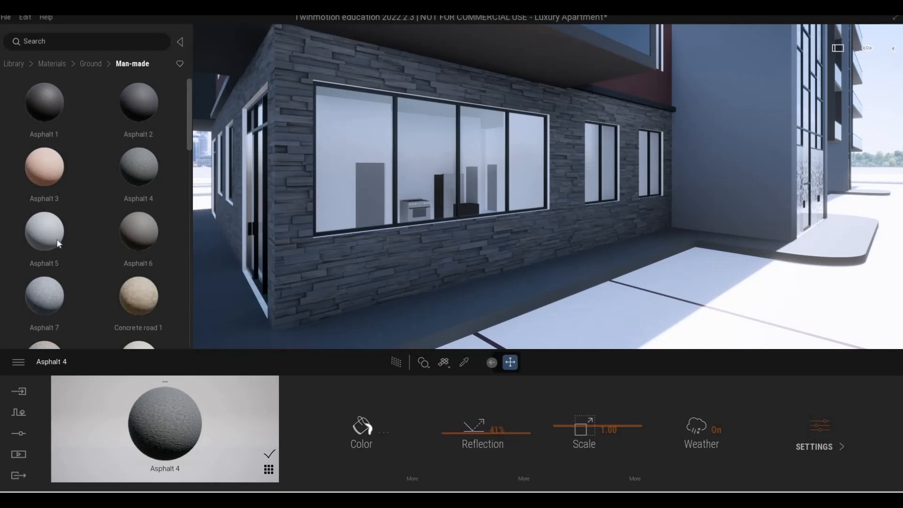
pyautogui.click(488, 308)
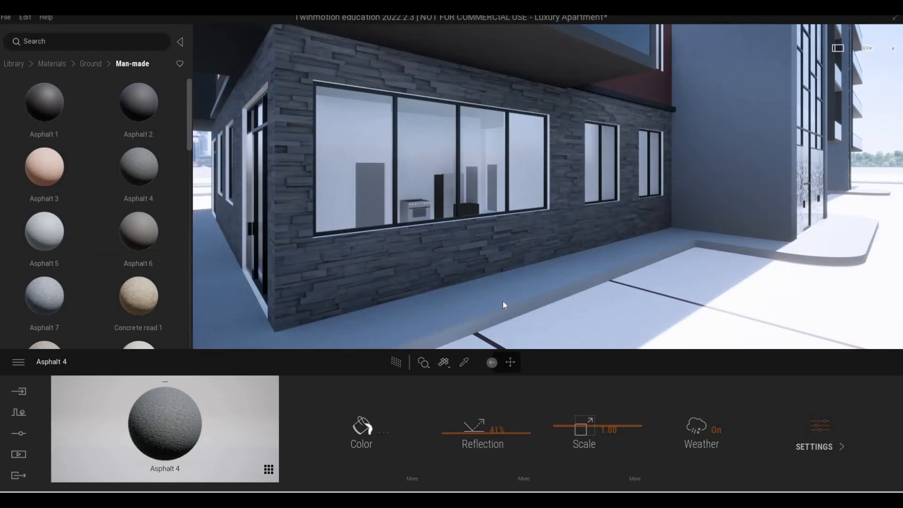
# Examine the resurfaced sidewalk around the building's corner from a wider view and from closer to the parking area.
pyautogui.press('s')
pyautogui.press('s')
pyautogui.press('s')
pyautogui.press('s')
pyautogui.press('s')
pyautogui.press('e')
pyautogui.press('q')
pyautogui.press('s')
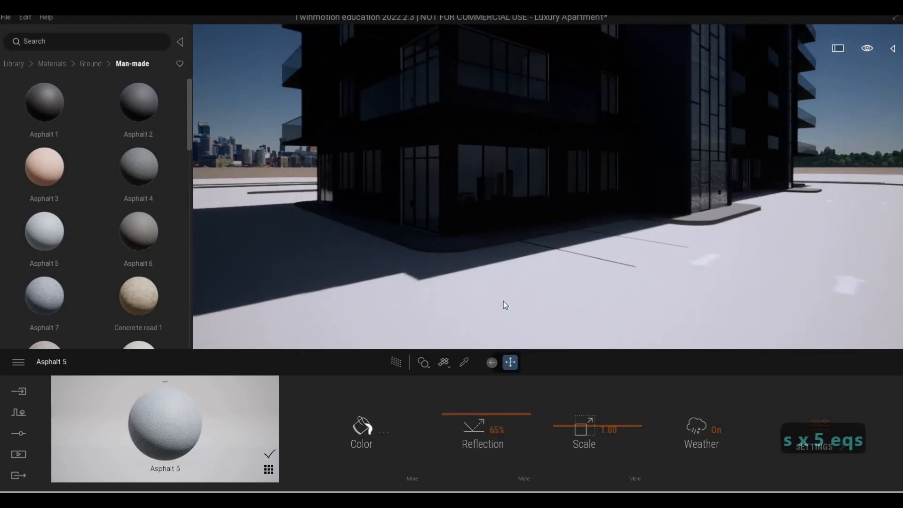
pyautogui.press('q')
pyautogui.press('s')
pyautogui.press('w')
pyautogui.press('d')
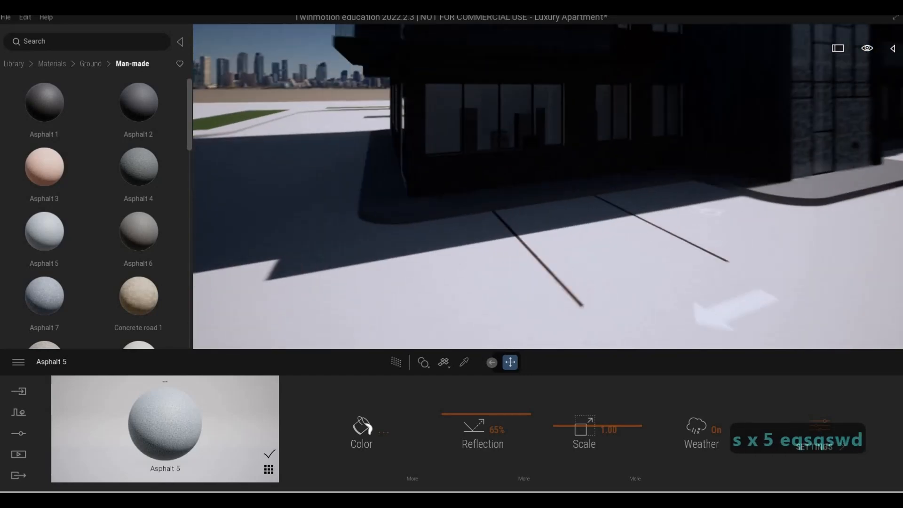
# Sample the material of the dark parking-stall line beside the sidewalk with the material picker.
pyautogui.press('e')
pyautogui.press('q')
pyautogui.press('w')
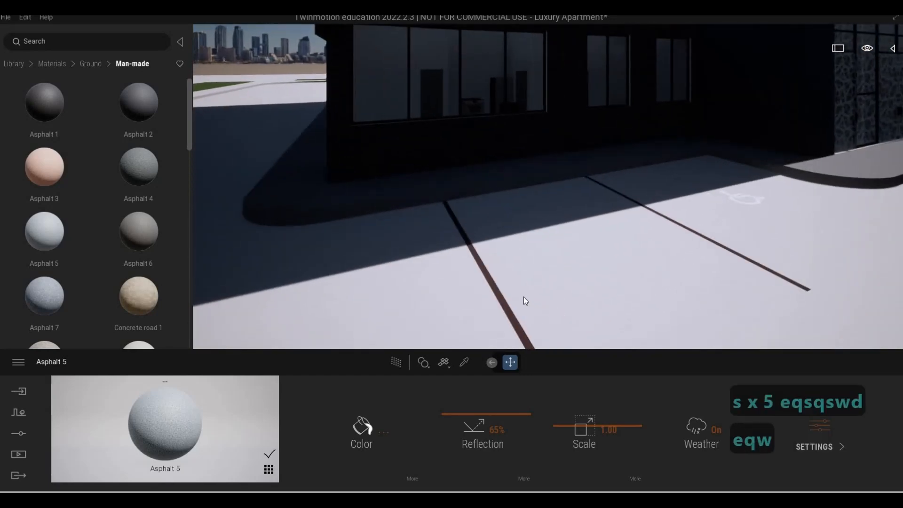
pyautogui.press('w')
pyautogui.press('e')
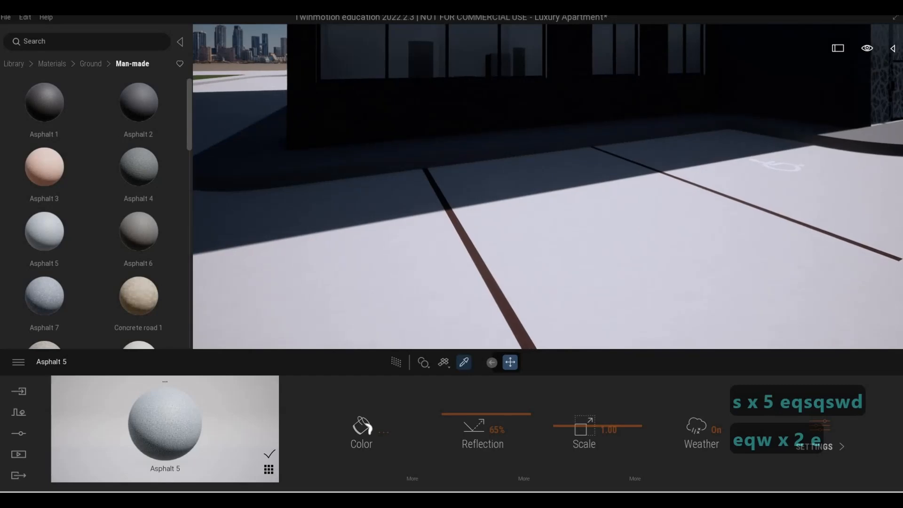
pyautogui.click(464, 362)
pyautogui.click(510, 315)
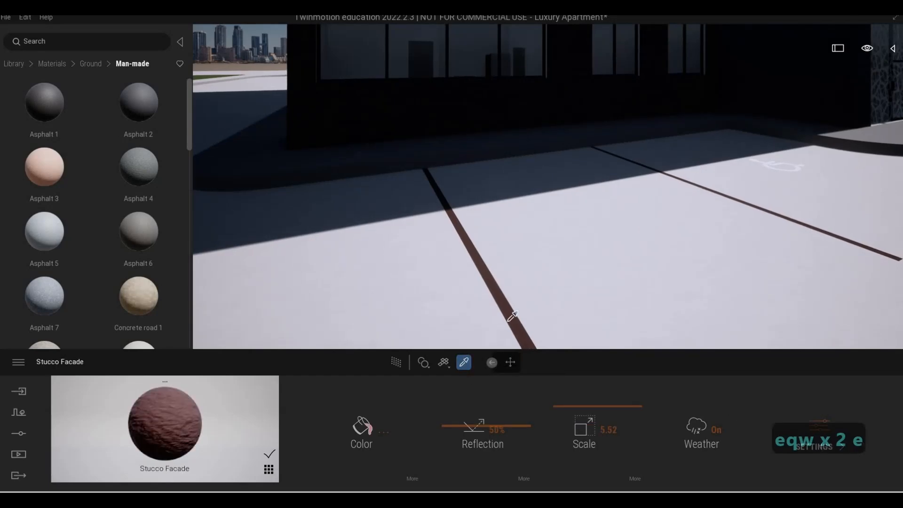
# Check the red facade, corner balconies and sidewalk together from a wider viewpoint.
pyautogui.press('s')
pyautogui.press('a')
pyautogui.moveTo(518, 283); pyautogui.dragTo(545, 249, button='right')
pyautogui.press('q')
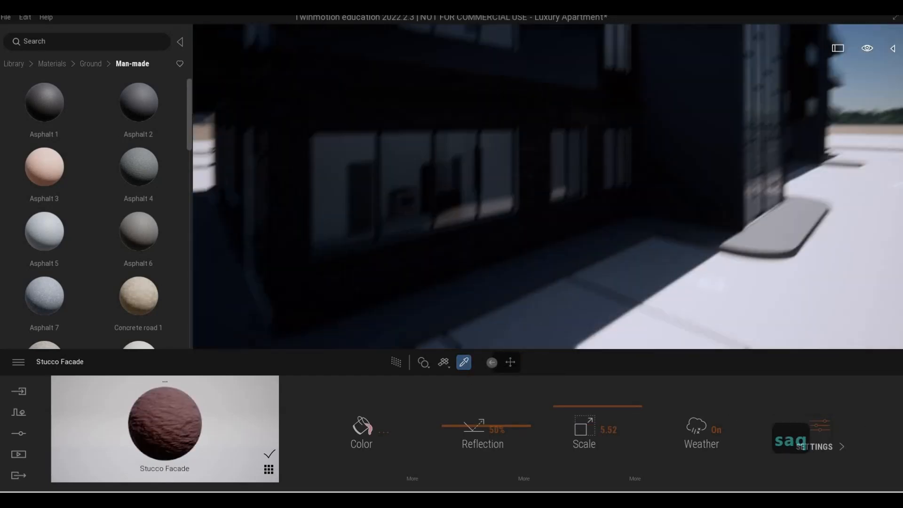
pyautogui.press('s')
pyautogui.press('q')
pyautogui.press('s')
pyautogui.press('d')
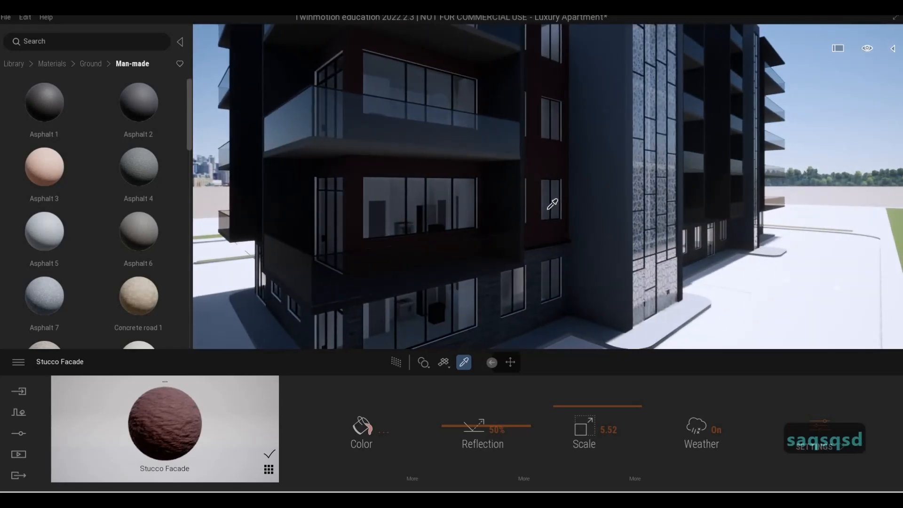
pyautogui.press('s')
pyautogui.press('s')
pyautogui.press('s')
pyautogui.press('s')
pyautogui.press('e')
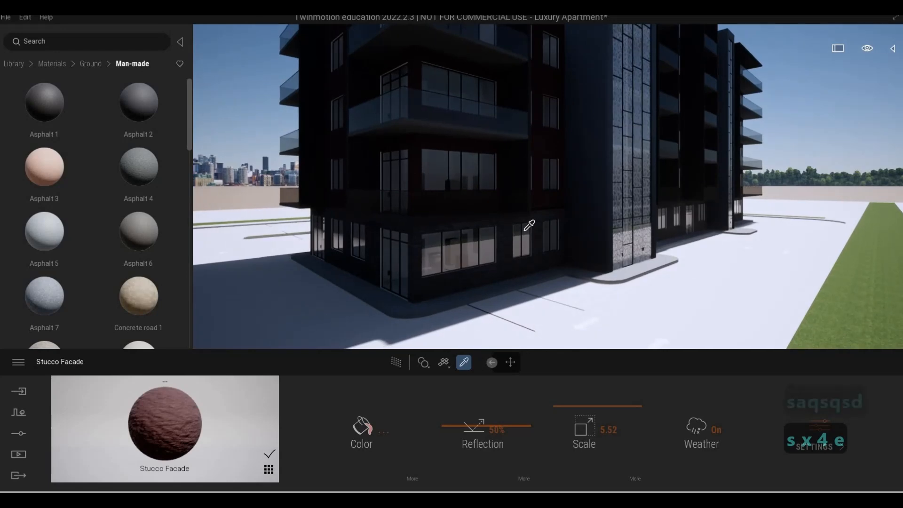
# Fly past the shaded end of the building to examine the parking lot and grass strips on its far side.
pyautogui.press('a')
pyautogui.press('a')
pyautogui.press('a')
pyautogui.press('a')
pyautogui.press('a')
pyautogui.press('a')
pyautogui.press('a')
pyautogui.press('a')
pyautogui.press('a')
pyautogui.press('a')
pyautogui.press('a')
pyautogui.press('a')
pyautogui.press('a')
pyautogui.press('a')
pyautogui.press('w')
pyautogui.press('w')
pyautogui.press('w')
pyautogui.press('w')
pyautogui.press('w')
pyautogui.press('w')
pyautogui.press('w')
pyautogui.press('w')
pyautogui.press('w')
pyautogui.press('w')
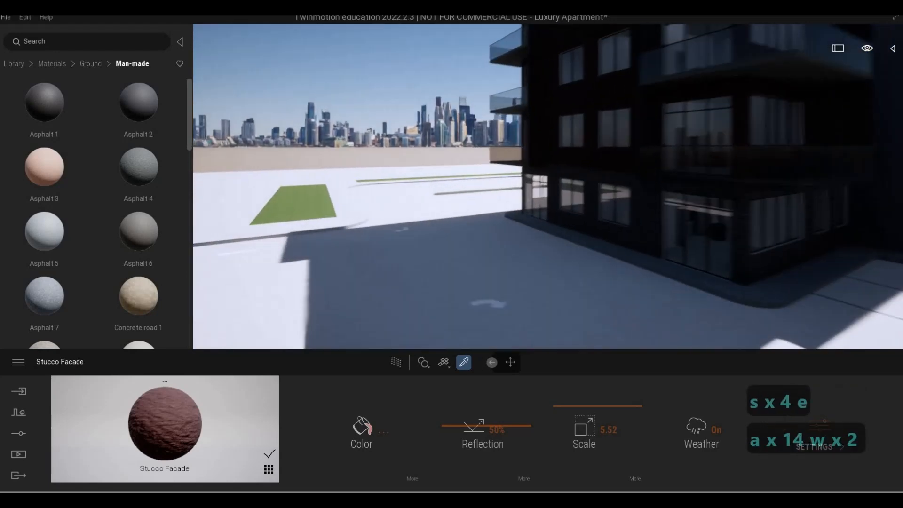
pyautogui.press('q')
pyautogui.press('q')
pyautogui.press('q')
pyautogui.press('w')
pyautogui.press('a')
pyautogui.press('w')
pyautogui.press('w')
pyautogui.press('w')
pyautogui.press('w')
pyautogui.press('w')
pyautogui.press('w')
pyautogui.press('w')
pyautogui.press('w')
pyautogui.press('w')
pyautogui.press('w')
pyautogui.press('w')
pyautogui.press('w')
pyautogui.press('w')
pyautogui.press('w')
pyautogui.press('w')
pyautogui.press('w')
pyautogui.press('w')
pyautogui.press('w')
pyautogui.press('w')
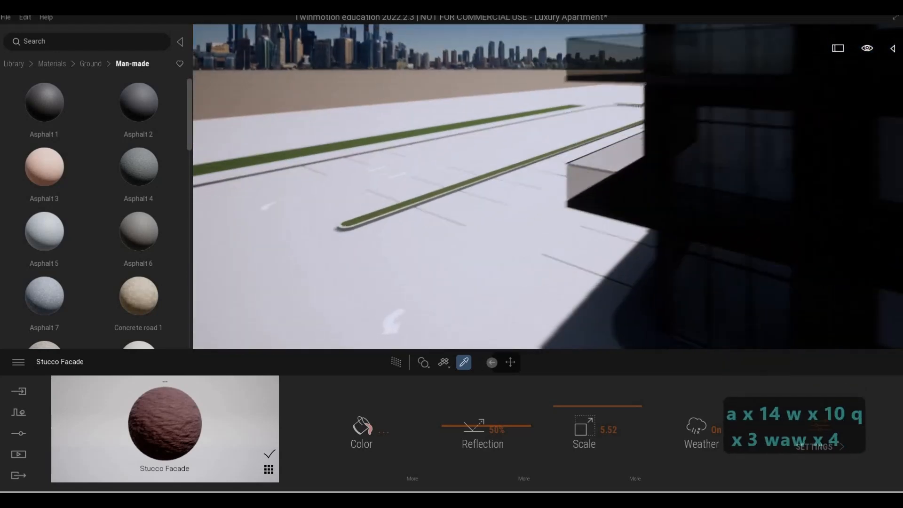
# Inspect the shaded end facade, its balconies and the sidewalk around the ground floor from both corners.
pyautogui.press('w')
pyautogui.press('w')
pyautogui.press('w')
pyautogui.press('w')
pyautogui.press('w')
pyautogui.press('w')
pyautogui.press('w')
pyautogui.press('w')
pyautogui.press('w')
pyautogui.press('w')
pyautogui.press('d')
pyautogui.press('s')
pyautogui.press('s')
pyautogui.press('s')
pyautogui.press('s')
pyautogui.press('s')
pyautogui.press('s')
pyautogui.press('s')
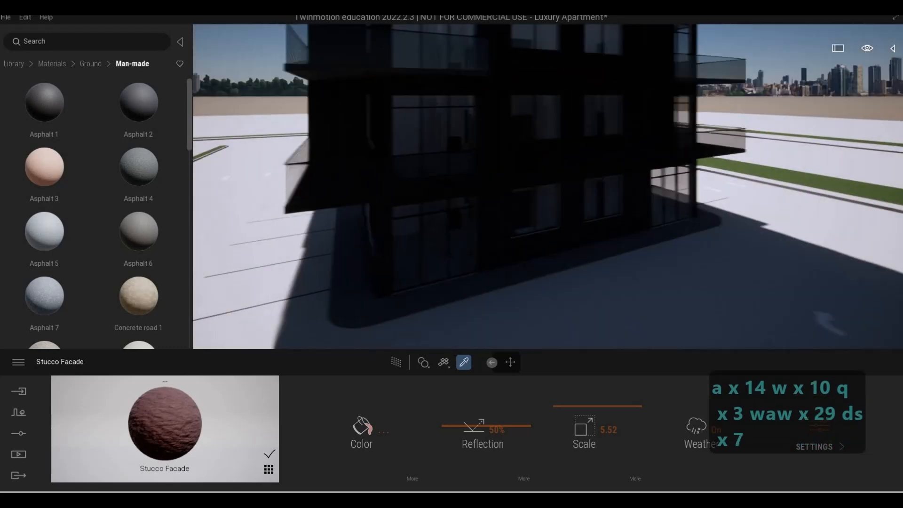
pyautogui.press('w')
pyautogui.press('w')
pyautogui.press('w')
pyautogui.press('w')
pyautogui.press('w')
pyautogui.press('w')
pyautogui.press('w')
pyautogui.press('w')
pyautogui.press('w')
pyautogui.press('w')
pyautogui.press('w')
pyautogui.press('w')
pyautogui.press('w')
pyautogui.press('w')
pyautogui.press('w')
pyautogui.press('w')
pyautogui.press('s')
pyautogui.press('s')
pyautogui.press('s')
pyautogui.press('s')
pyautogui.press('s')
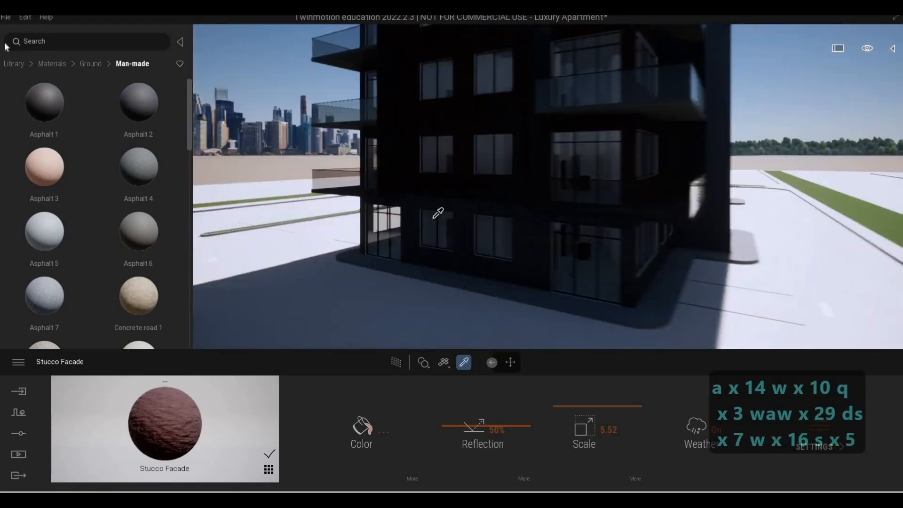
# Save the current scene.
pyautogui.click(5, 17)
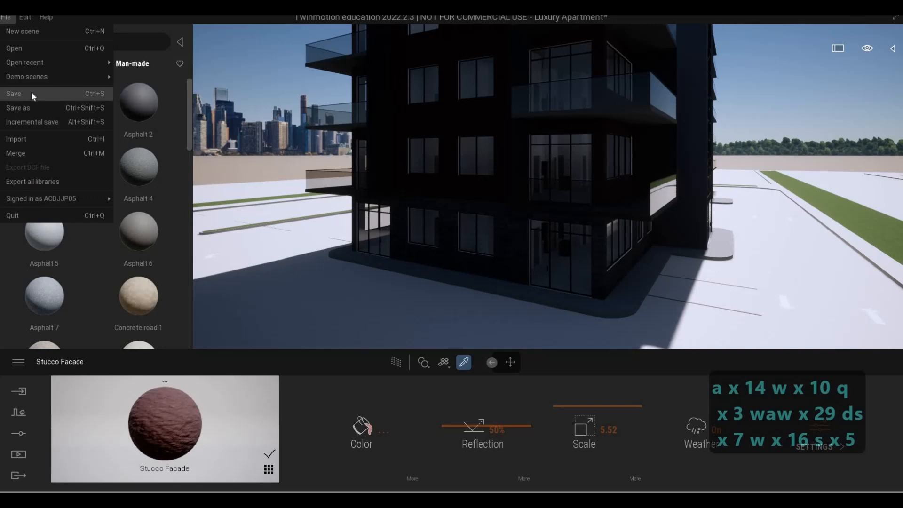
pyautogui.click(31, 94)
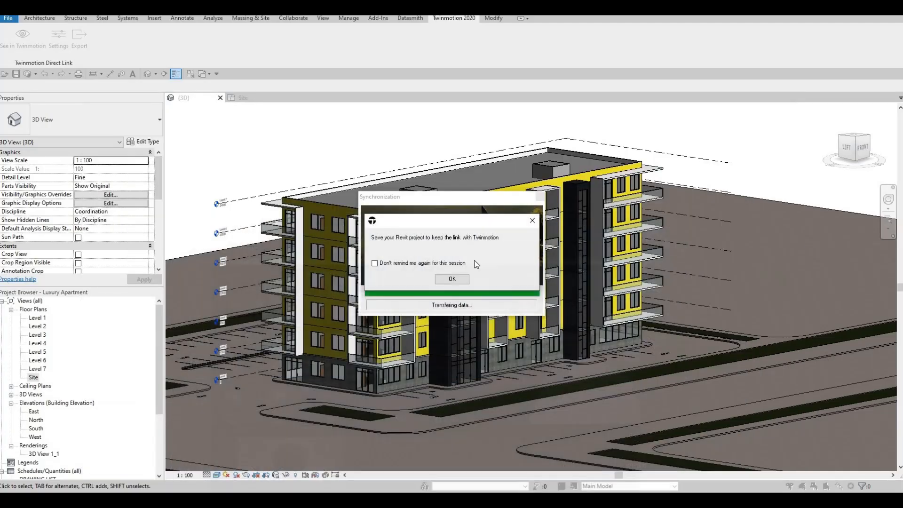
# Dismiss the project-save reminder and paint the top three storeys of the front facade beside the corner with the Earth material.
pyautogui.click(452, 279)
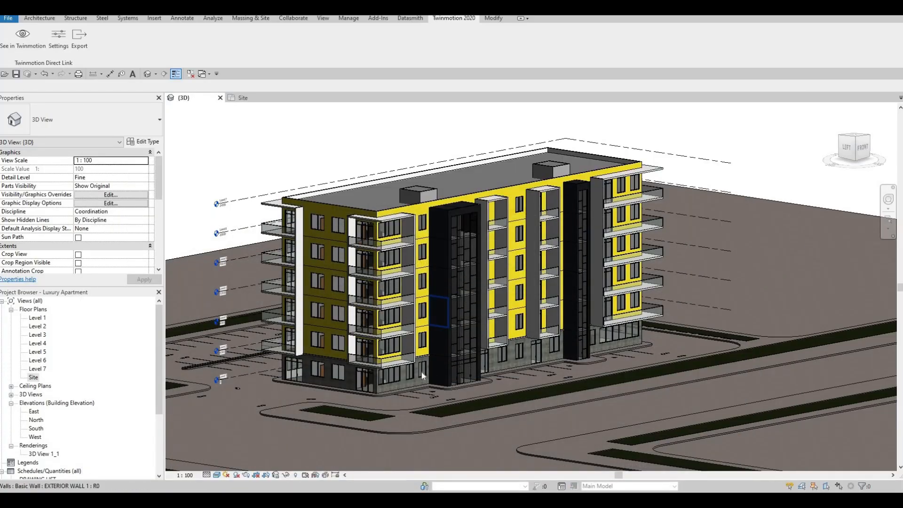
pyautogui.click(468, 371)
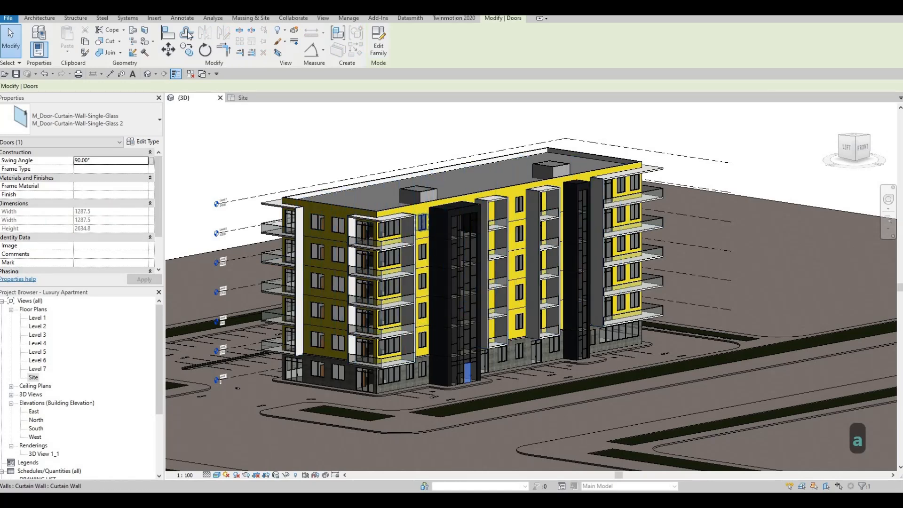
pyautogui.click(145, 43)
pyautogui.scroll(-2, 340, 281)
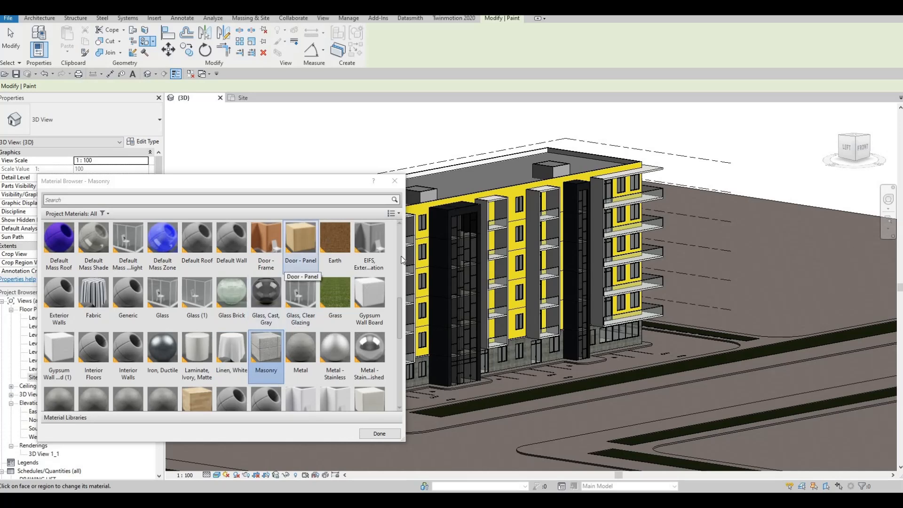
pyautogui.click(335, 240)
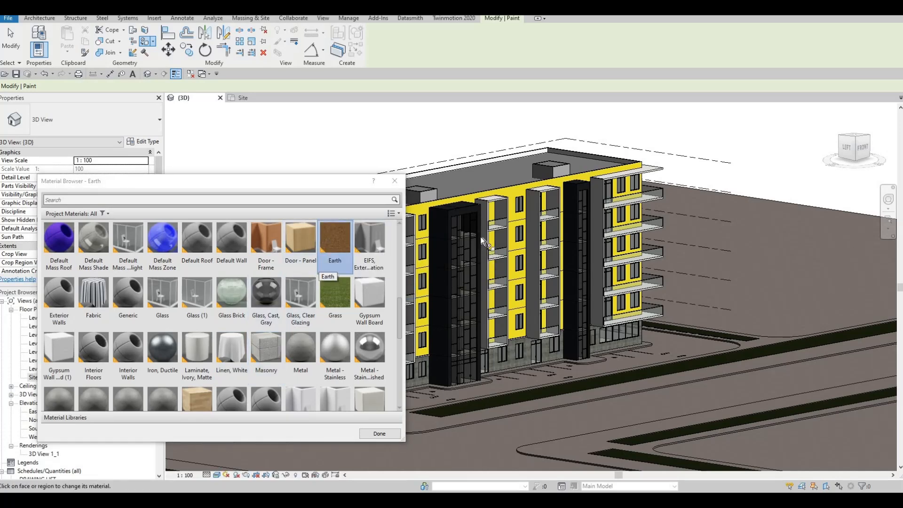
pyautogui.keyDown('shift'); pyautogui.moveTo(520, 234); pyautogui.dragTo(512, 219, button='middle'); pyautogui.keyUp('shift')
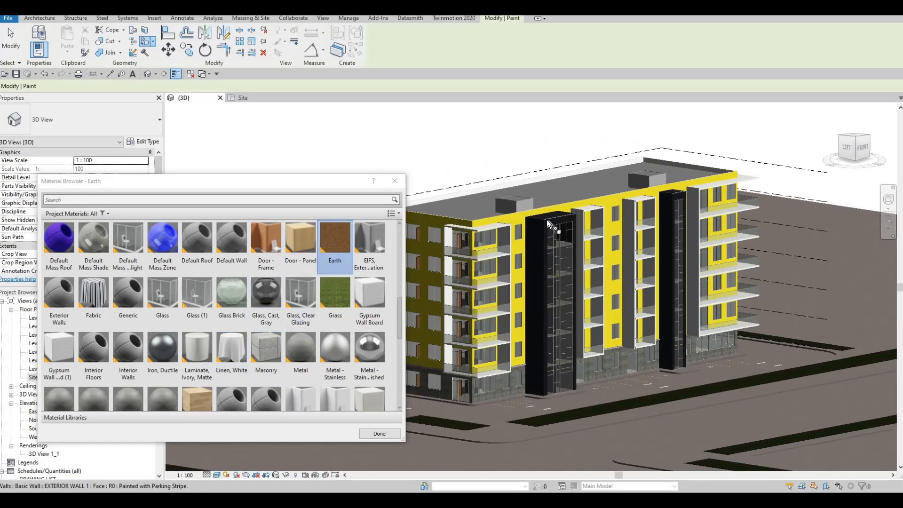
pyautogui.scroll(5, 548, 222)
pyautogui.click(560, 294)
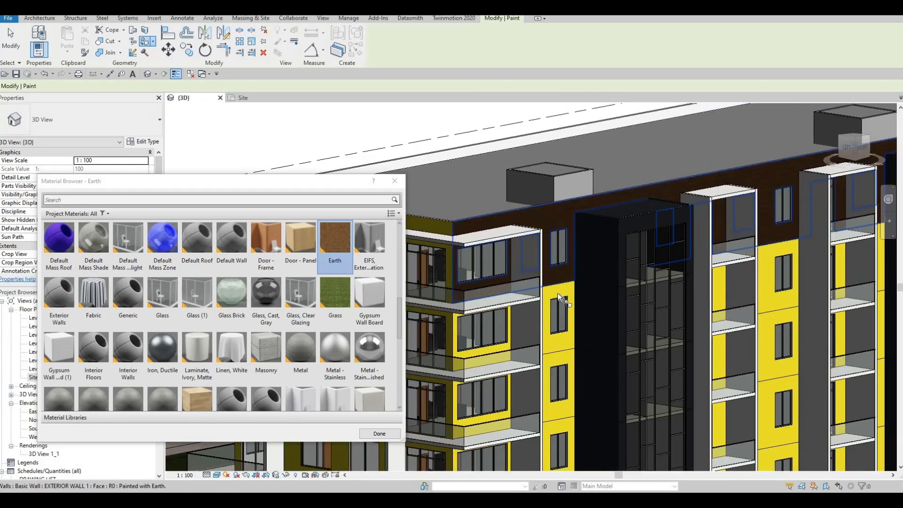
pyautogui.click(557, 360)
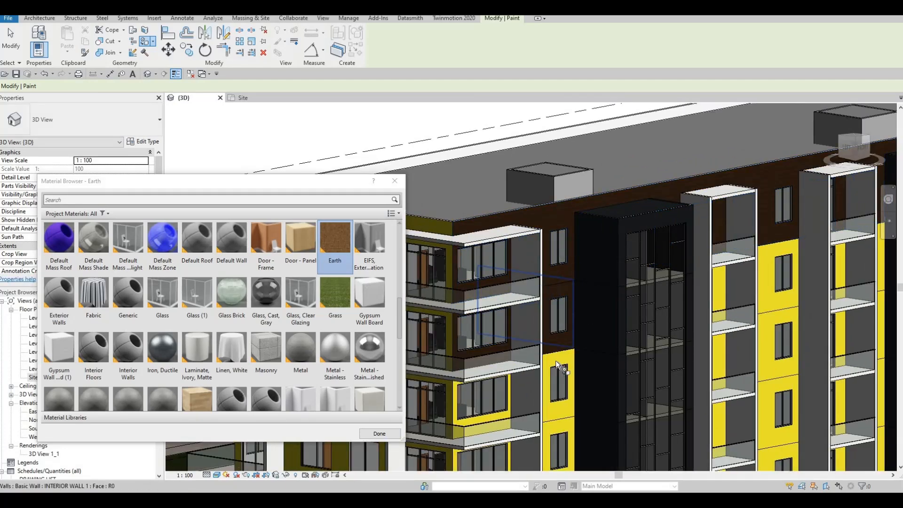
# Paint all yellow wall bands of the shaded end facade with Earth, down to the stone ground floor.
pyautogui.scroll(-3, 497, 246)
pyautogui.keyDown('shift'); pyautogui.moveTo(497, 247); pyautogui.dragTo(469, 277, button='middle'); pyautogui.keyUp('shift')
pyautogui.click(470, 277)
pyautogui.click(463, 334)
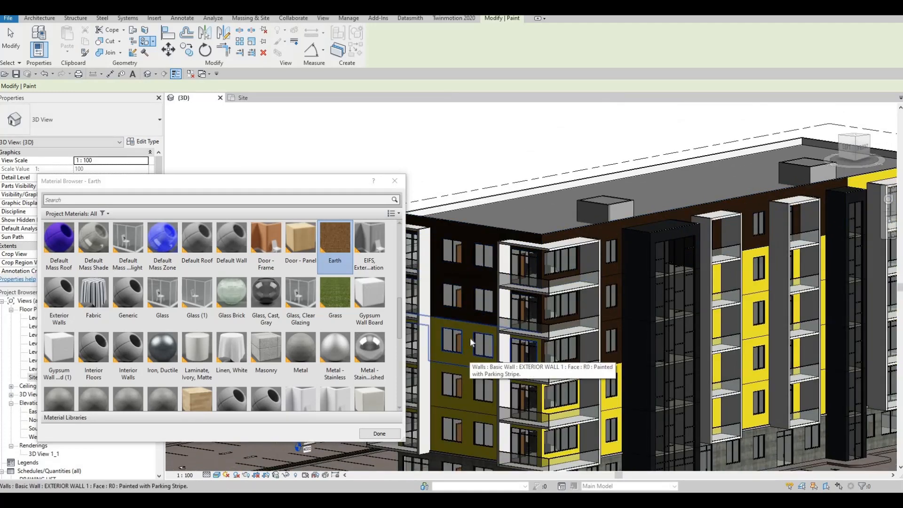
pyautogui.hotkey('ctrl', 'z')
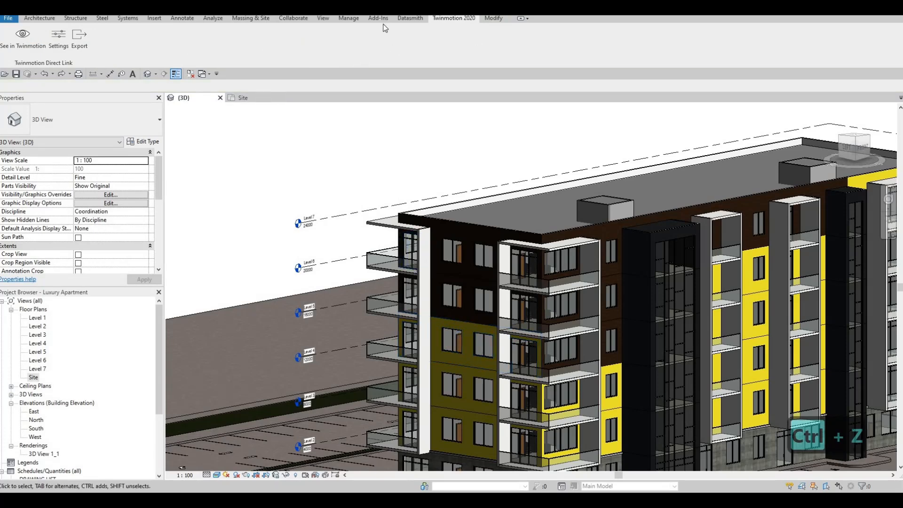
pyautogui.scroll(-1, 141, 49)
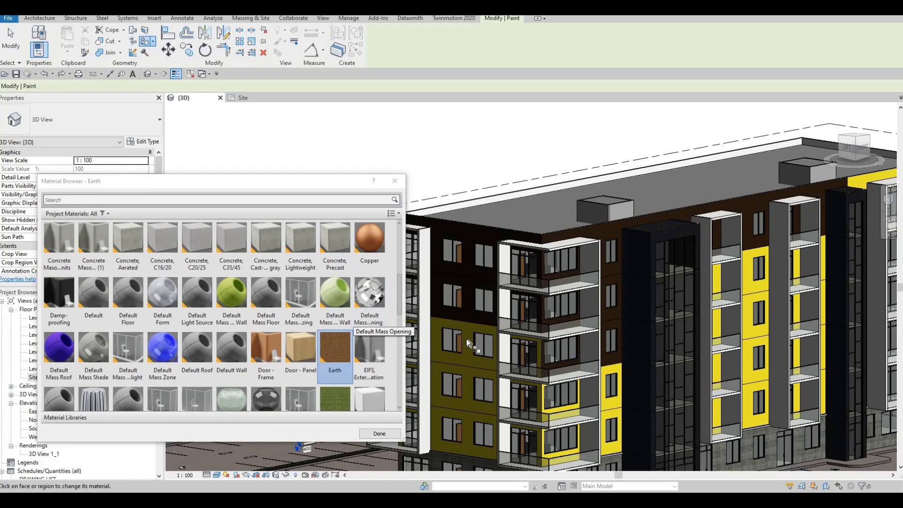
pyautogui.click(467, 423)
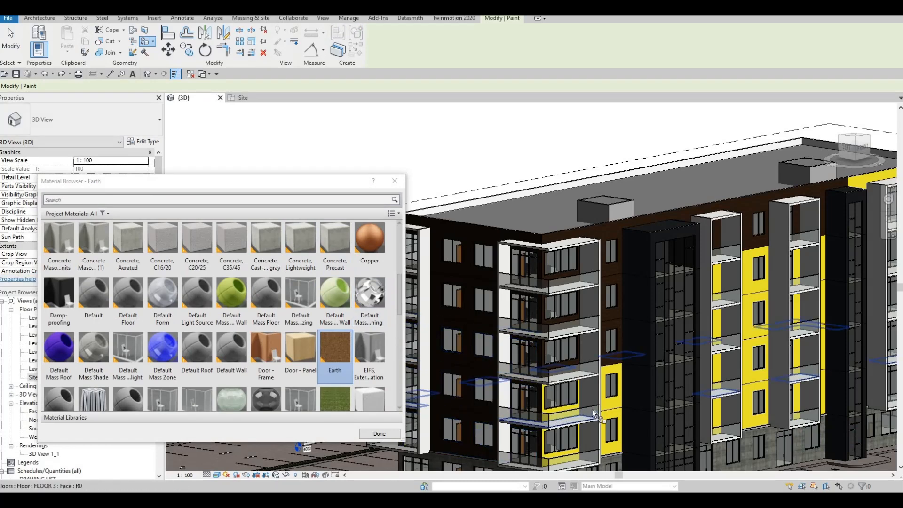
# Paint the remaining yellow front walls beside the near corner and between the two dark towers with Earth.
pyautogui.scroll(2, 629, 402)
pyautogui.click(620, 416)
pyautogui.click(647, 401)
pyautogui.scroll(-3, 647, 397)
pyautogui.moveTo(732, 246); pyautogui.dragTo(649, 237, button='middle')
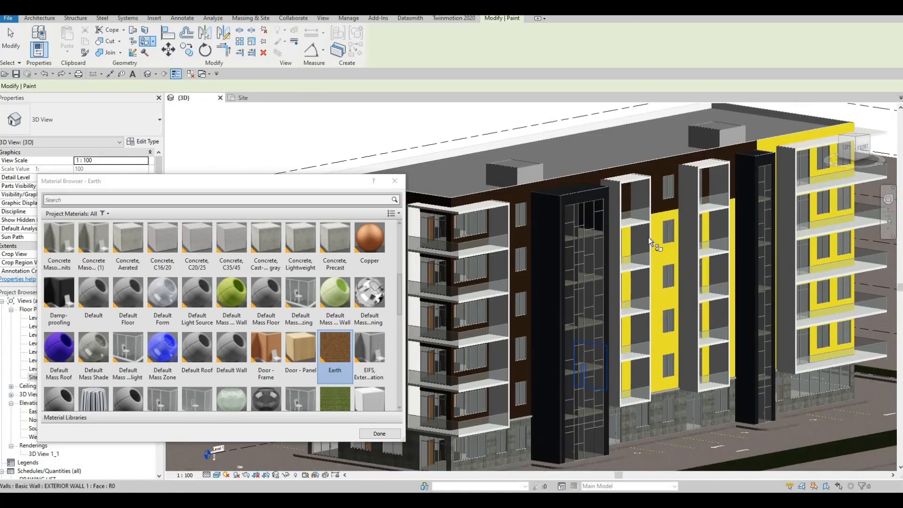
pyautogui.click(648, 269)
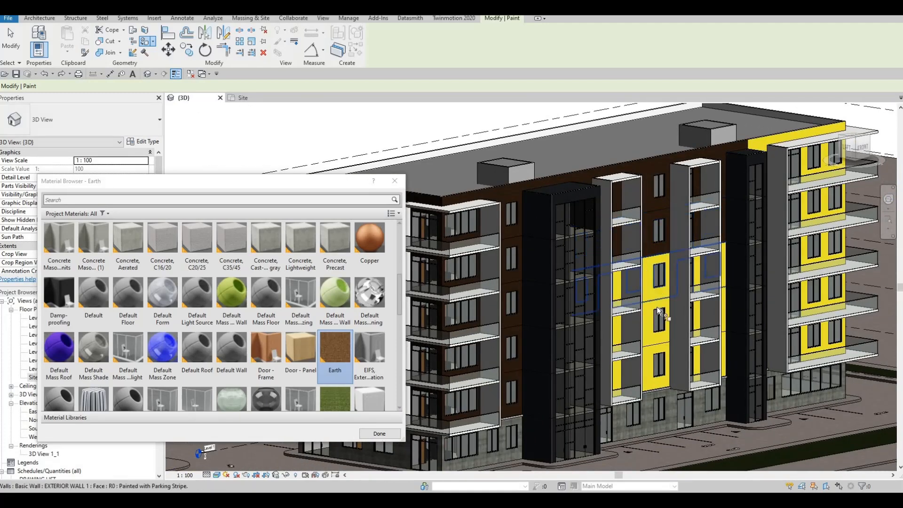
pyautogui.click(650, 312)
pyautogui.click(649, 365)
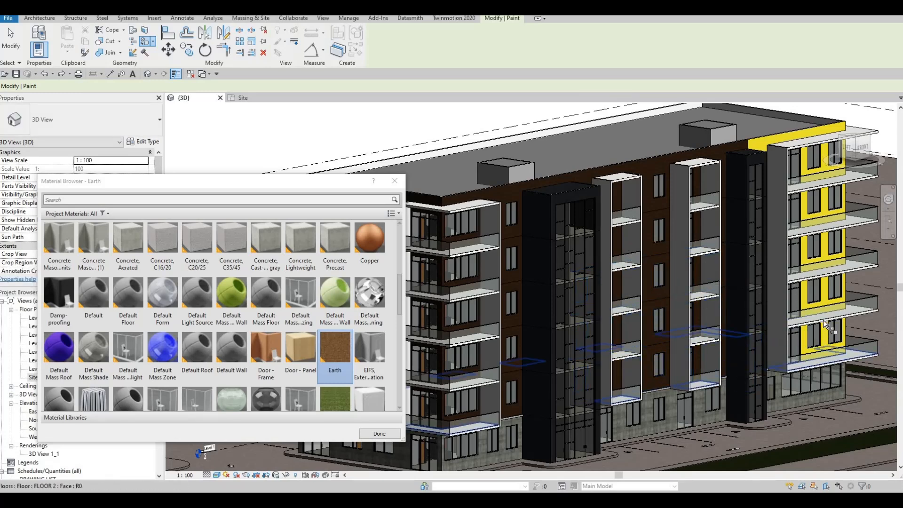
# Paint the yellow walls behind the balconies at the far end of the front facade with Earth, on every upper storey.
pyautogui.click(824, 291)
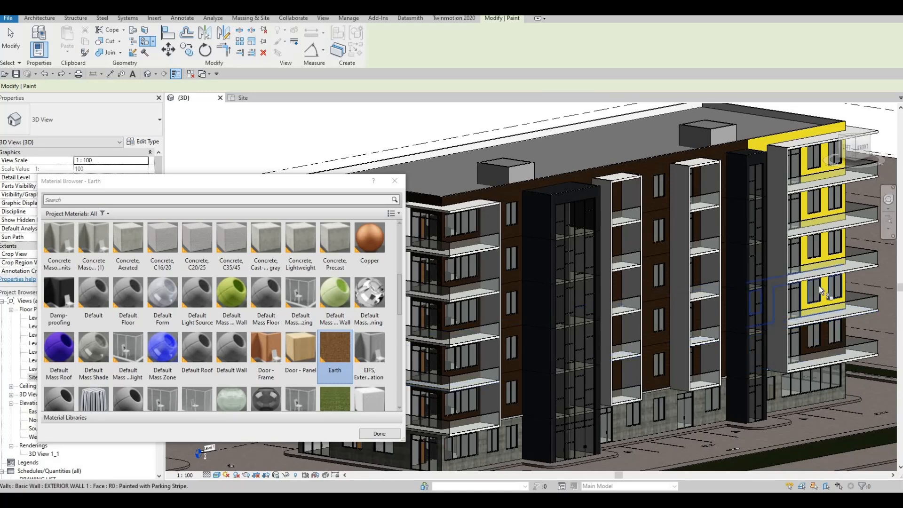
pyautogui.click(819, 286)
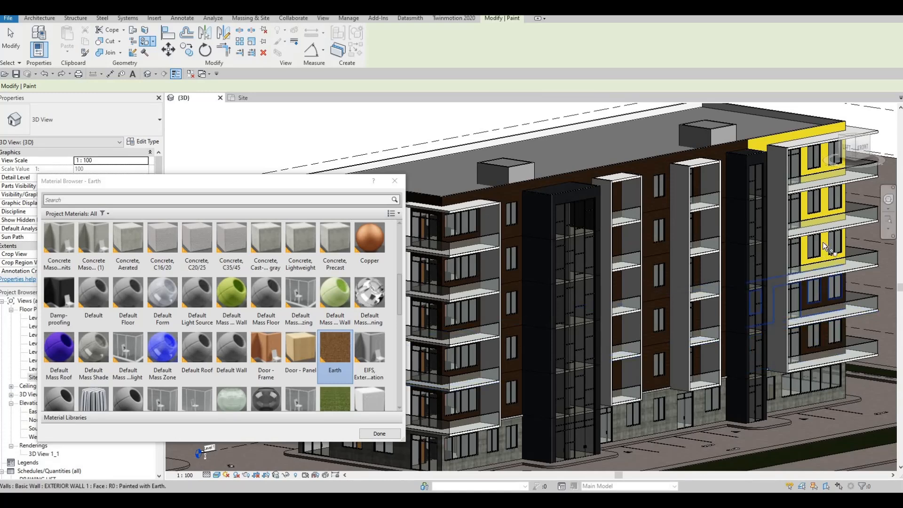
pyautogui.click(825, 194)
pyautogui.click(811, 136)
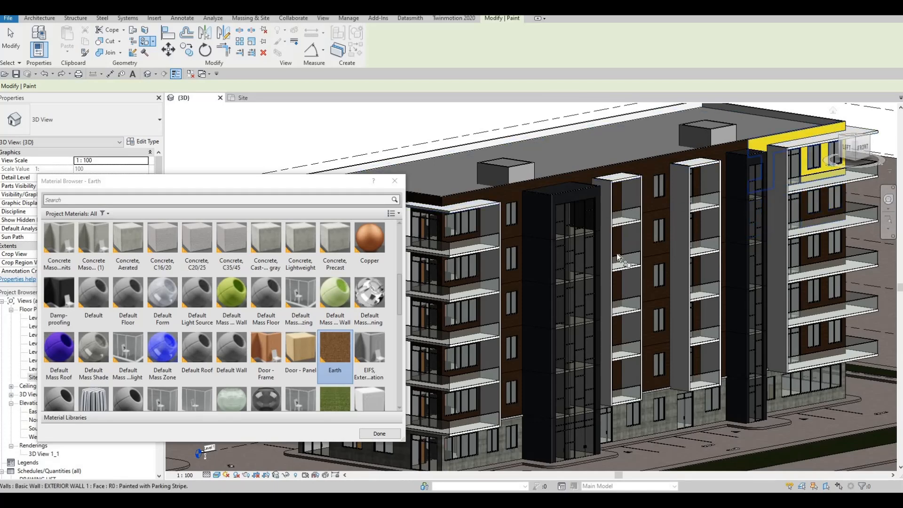
# Paint all five yellow storeys of the building's back facade with the Earth material.
pyautogui.press('a')
pyautogui.keyDown('shift'); pyautogui.moveTo(658, 292); pyautogui.dragTo(607, 326, button='middle'); pyautogui.keyUp('shift')
pyautogui.scroll(-3, 606, 331)
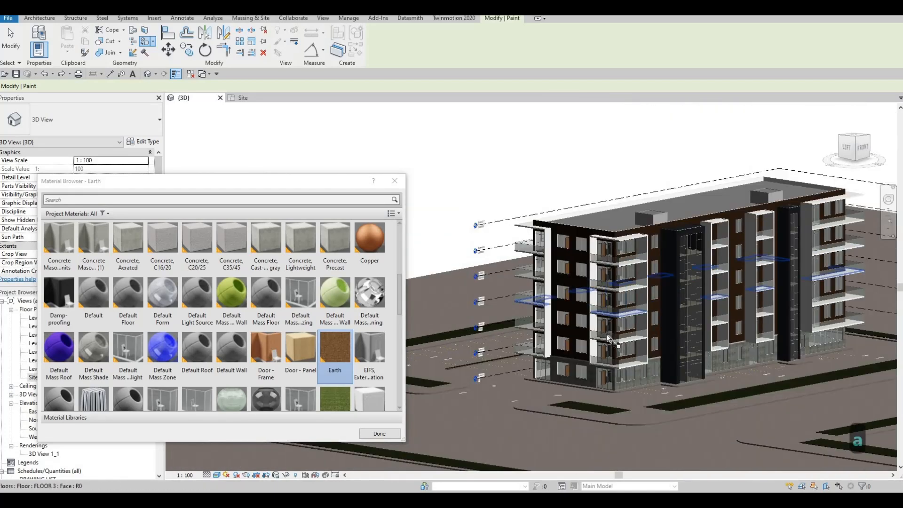
pyautogui.keyDown('shift'); pyautogui.moveTo(789, 344); pyautogui.dragTo(670, 173, button='middle'); pyautogui.keyUp('shift')
pyautogui.scroll(4, 638, 174)
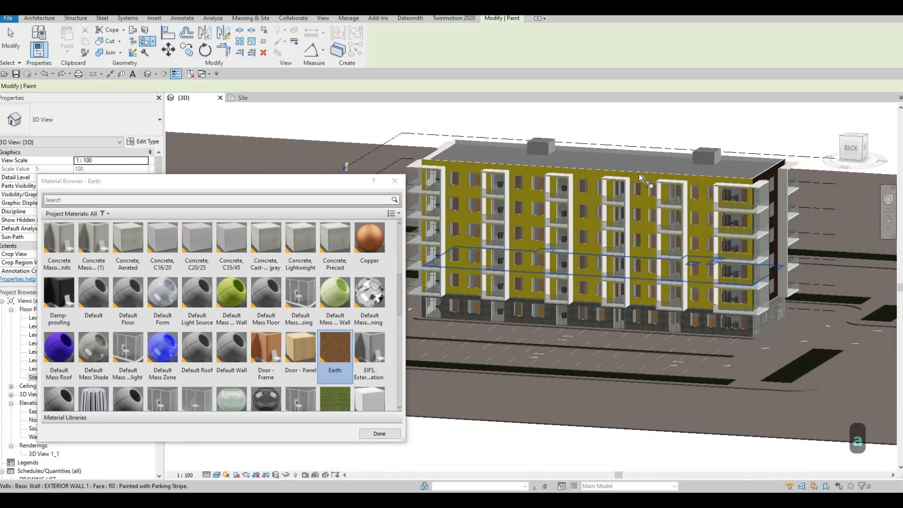
pyautogui.scroll(3, 633, 227)
pyautogui.click(632, 225)
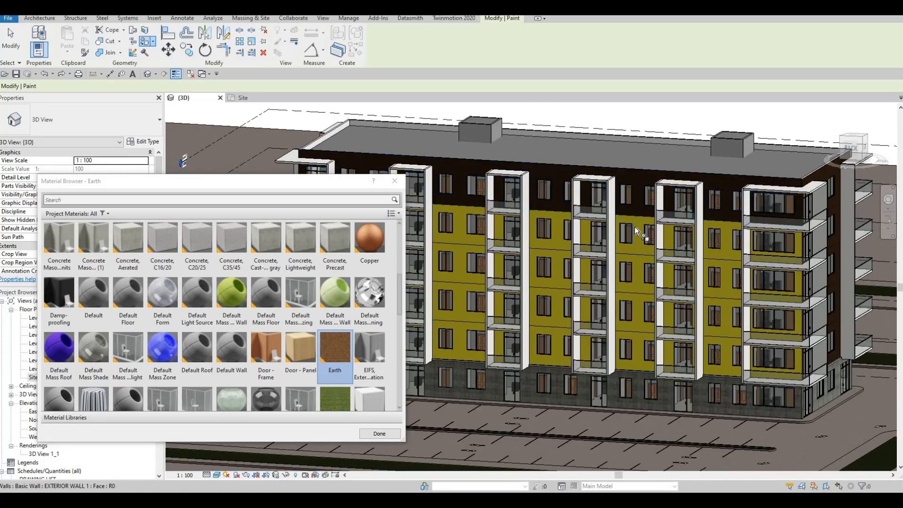
pyautogui.click(639, 232)
pyautogui.click(636, 284)
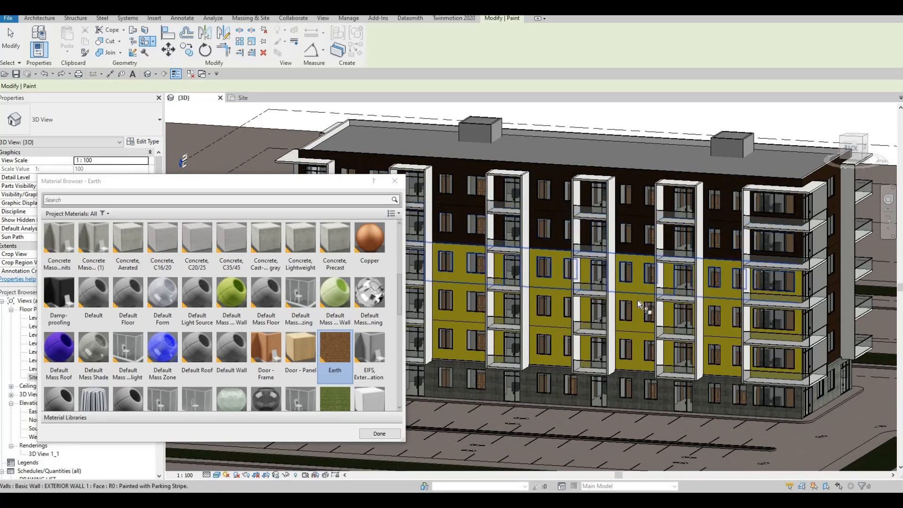
pyautogui.click(637, 336)
pyautogui.click(639, 369)
# Paint the yellow wall bands of the opposite end facade with Earth, from the roof edge to the ground floor.
pyautogui.scroll(-5, 650, 320)
pyautogui.keyDown('shift'); pyautogui.moveTo(650, 320); pyautogui.dragTo(467, 267, button='middle'); pyautogui.keyUp('shift')
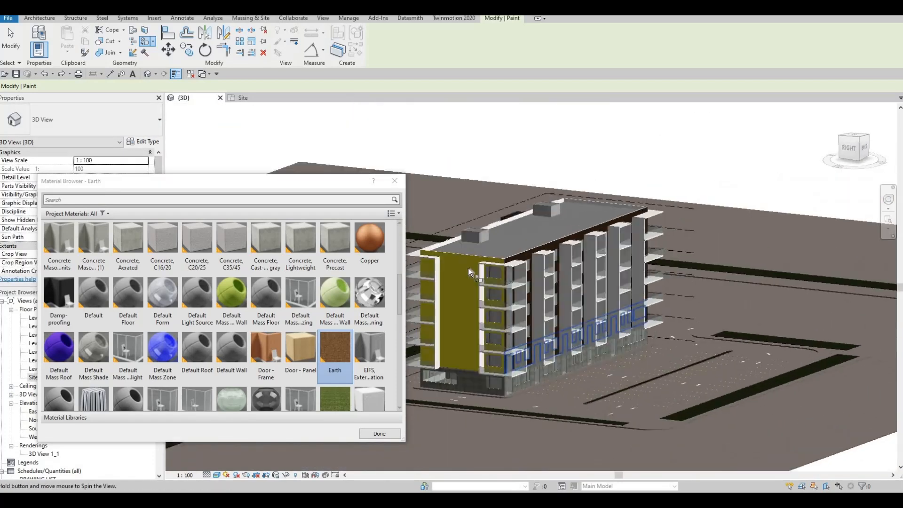
pyautogui.click(456, 279)
pyautogui.click(455, 296)
pyautogui.click(456, 311)
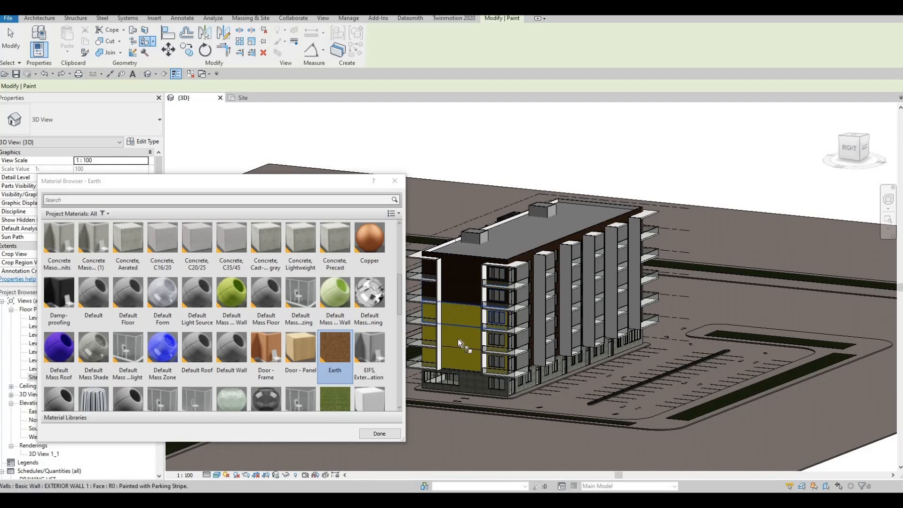
pyautogui.click(457, 355)
# Save the Revit project and synchronize the repainted model with Twinmotion.
pyautogui.moveTo(745, 382)
pyautogui.keyDown('shift'); pyautogui.mouseDown(button='middle')
pyautogui.moveTo(732, 391)
pyautogui.moveTo(572, 284)
pyautogui.mouseUp(button='middle'); pyautogui.keyUp('shift')
pyautogui.scroll(3, 619, 275)
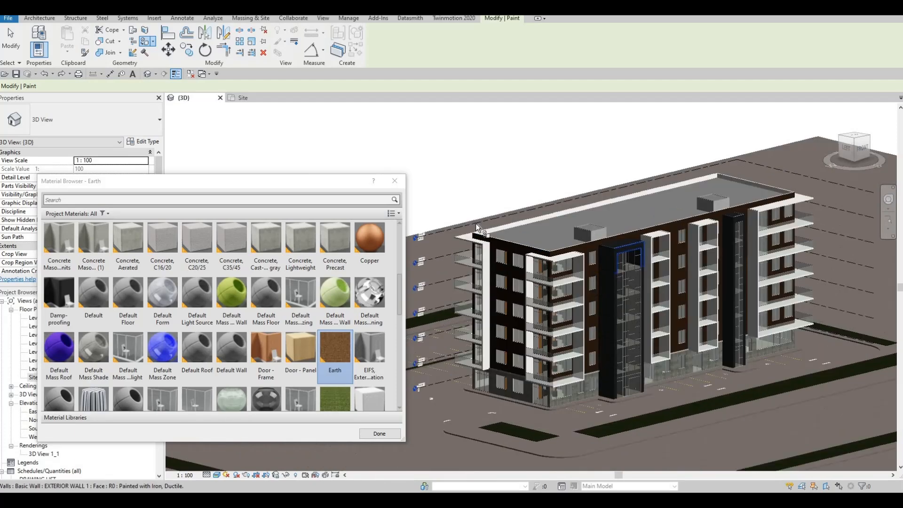
pyautogui.scroll(-2, 277, 124)
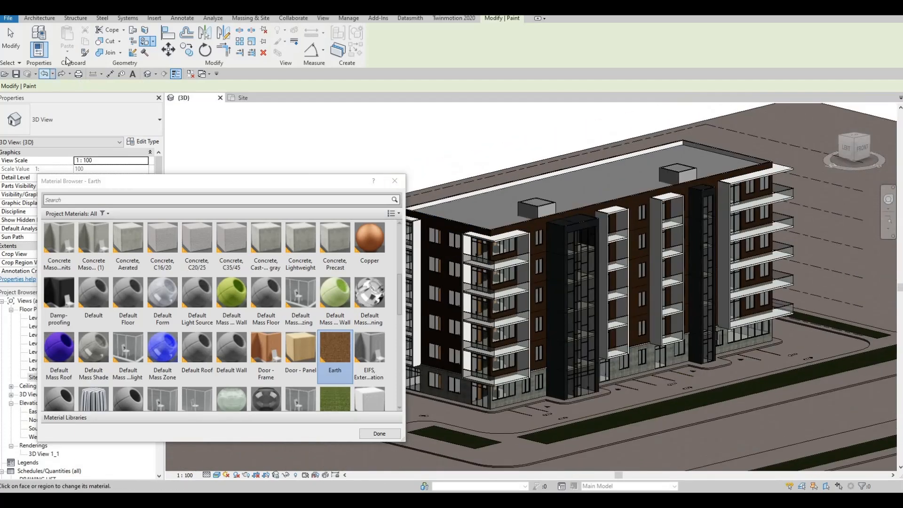
pyautogui.click(16, 73)
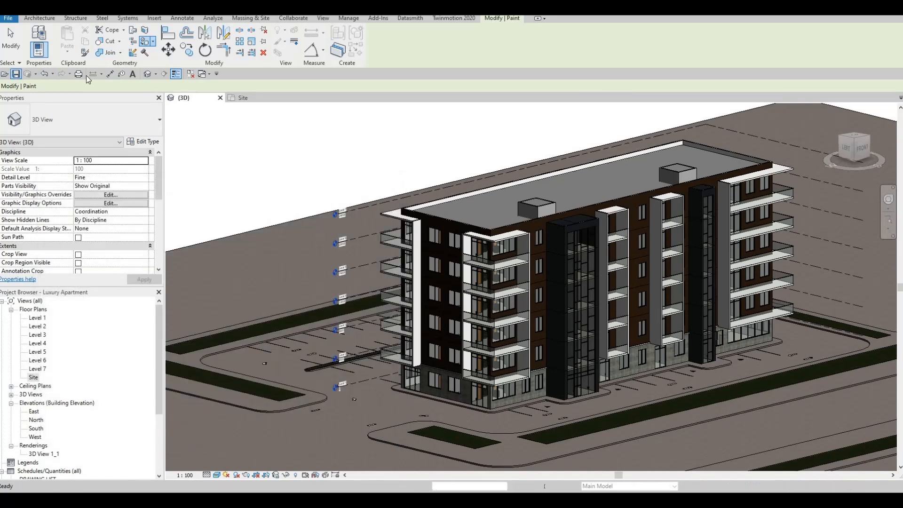
pyautogui.click(447, 18)
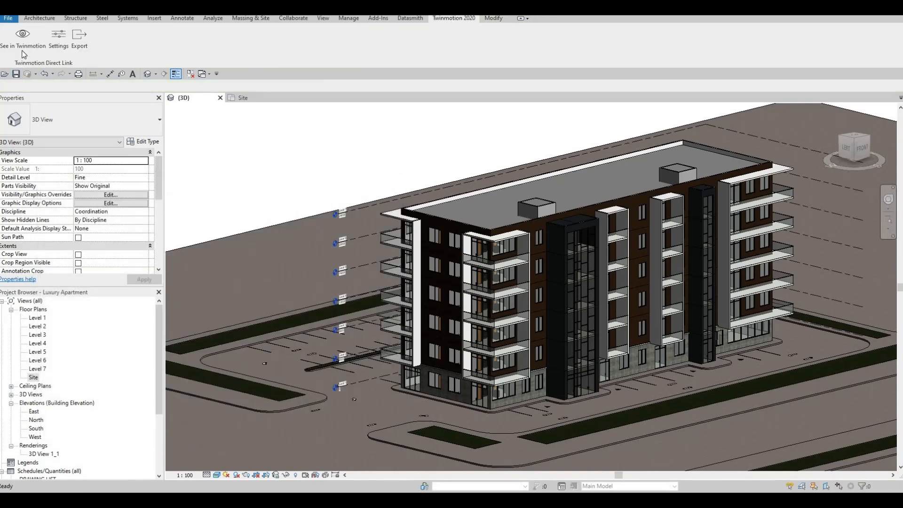
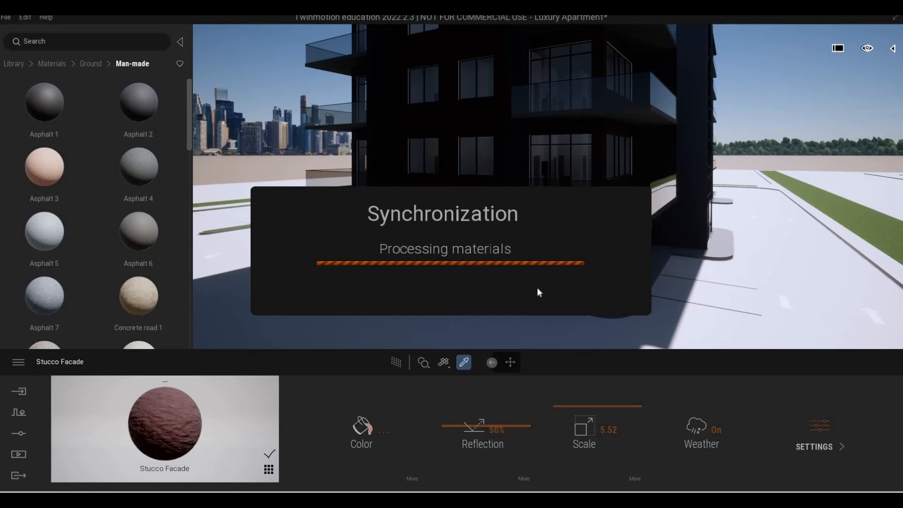
# In Twinmotion, fly around the near corner to inspect the repainted upper walls, the stone ground floor and the parking stripes.
pyautogui.press('F1')
pyautogui.press('F1')
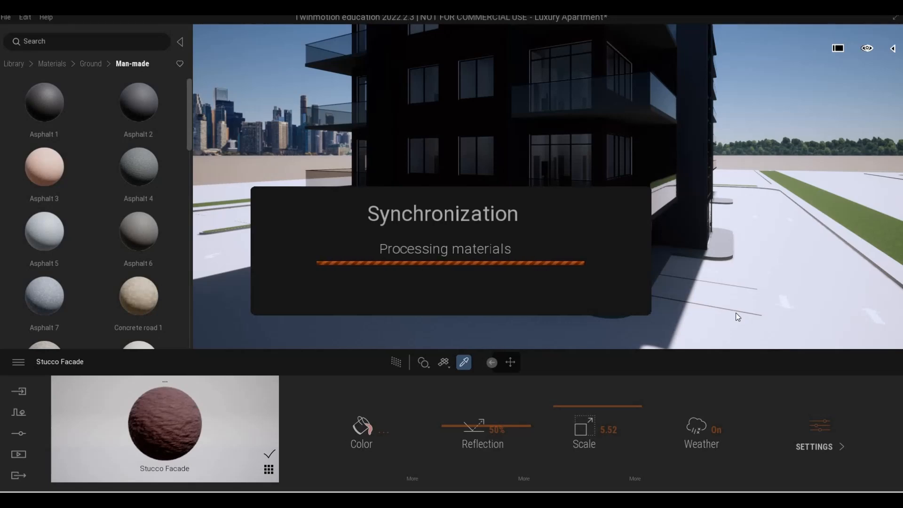
pyautogui.press('F1')
pyautogui.press('d')
pyautogui.press('w')
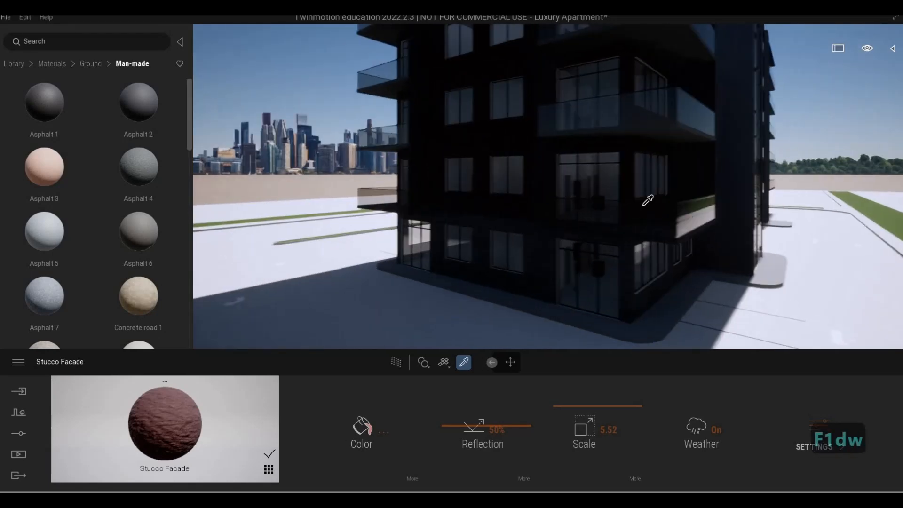
pyautogui.press('d')
pyautogui.press('w')
pyautogui.press('w')
pyautogui.press('w')
pyautogui.press('d')
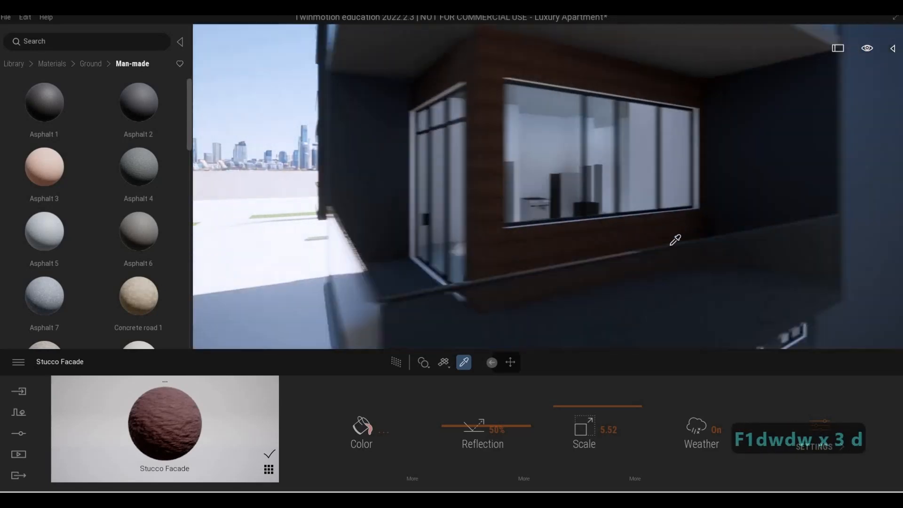
pyautogui.press('e')
pyautogui.press('s')
pyautogui.press('w')
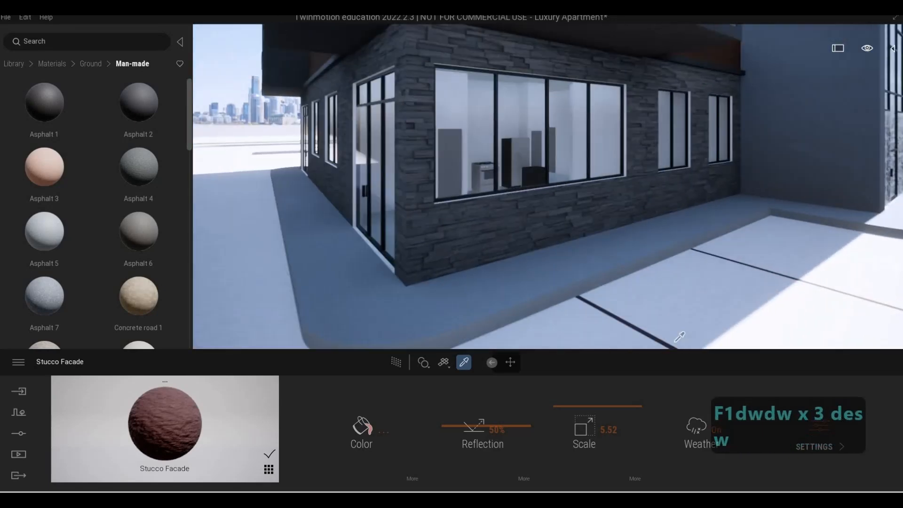
pyautogui.press('d')
pyautogui.press('e')
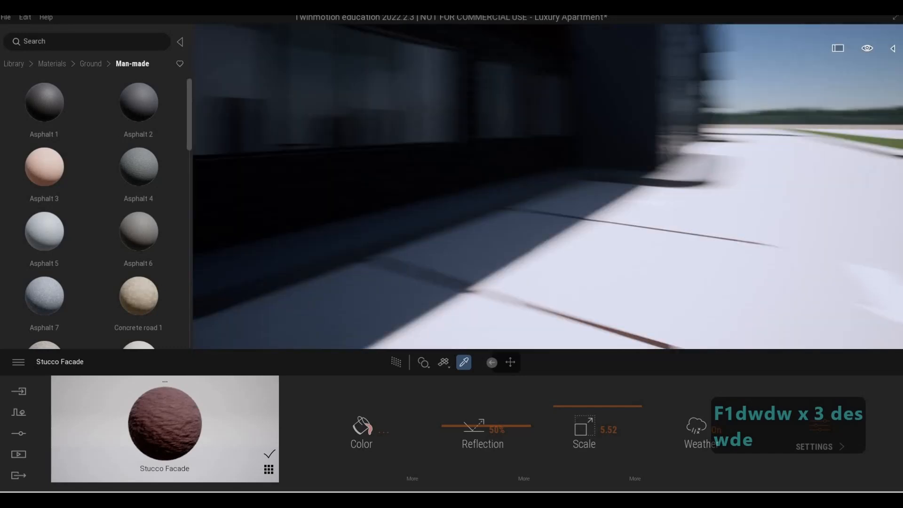
# Pick the Paint - White material from the pavement arrow and apply it to the parking stripes in front of the building.
pyautogui.press('d')
pyautogui.click(618, 268)
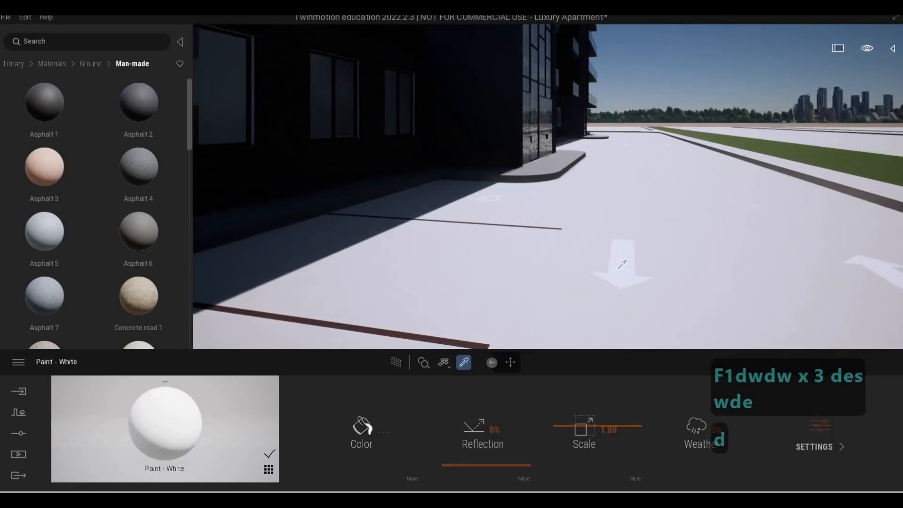
pyautogui.moveTo(595, 278); pyautogui.dragTo(394, 284, button='right')
pyautogui.press('w')
pyautogui.press('d')
pyautogui.moveTo(165, 423); pyautogui.dragTo(406, 297)
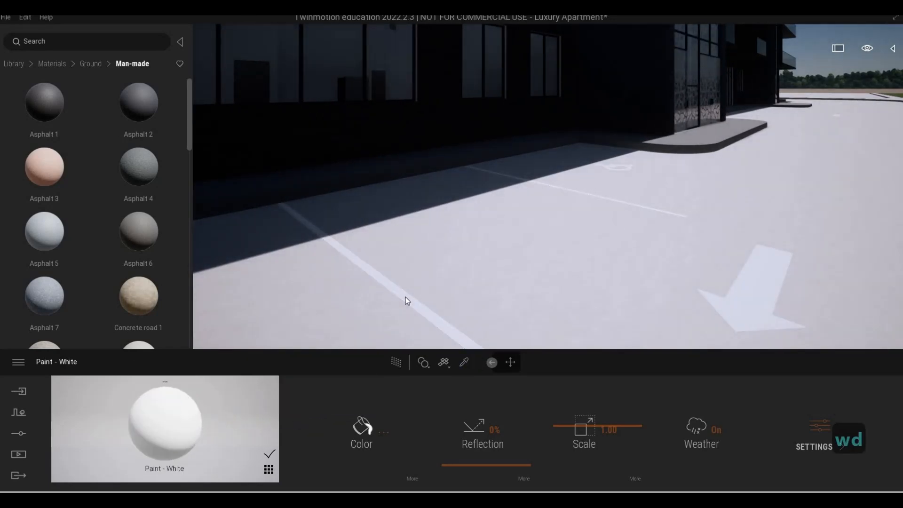
# Undo the white paint on the parking stripes and sample the stripes' own material.
pyautogui.hotkey('ctrl', 'z')
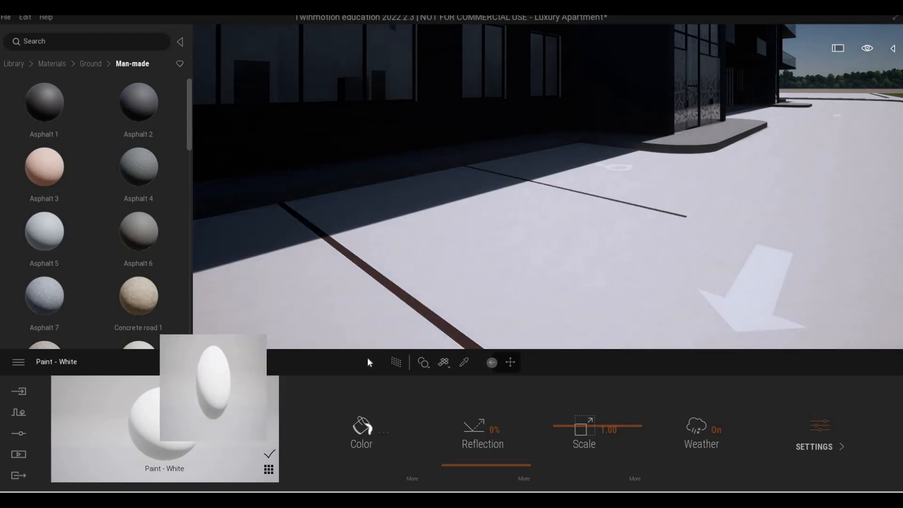
pyautogui.click(464, 363)
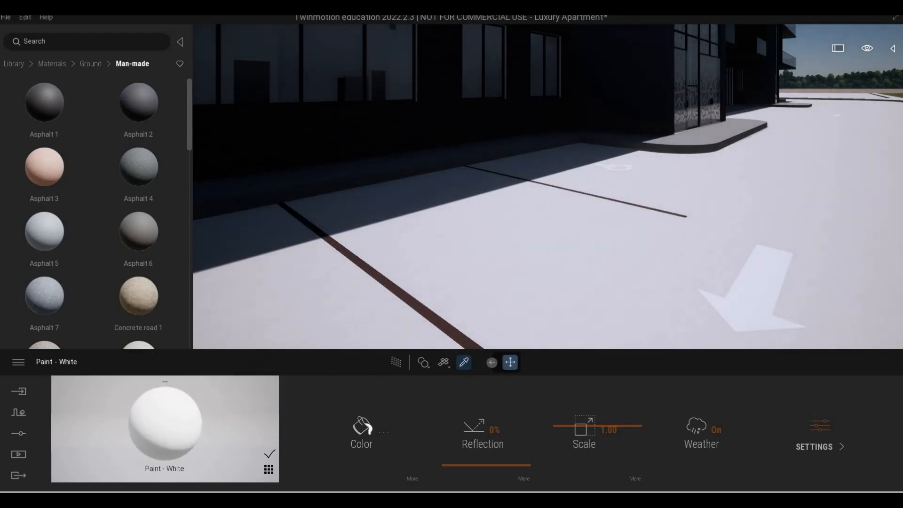
pyautogui.click(448, 315)
pyautogui.press('a')
pyautogui.press('q')
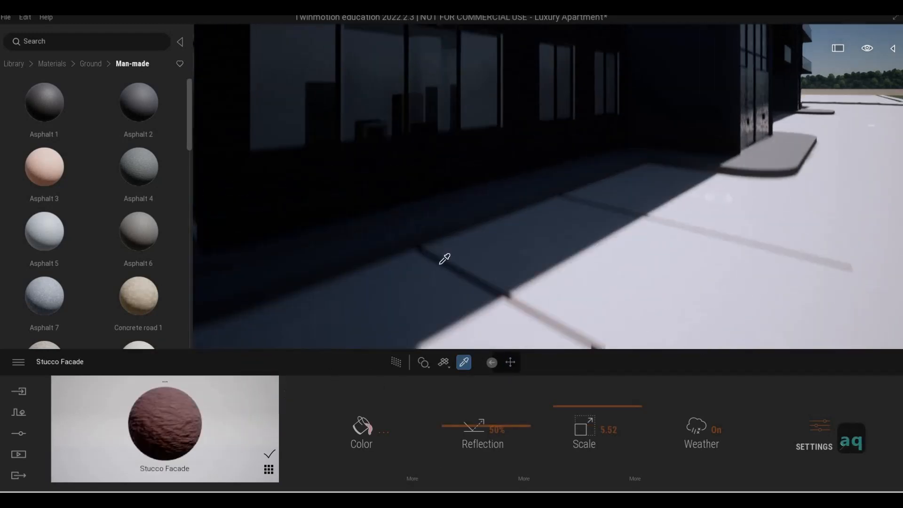
pyautogui.press('d')
pyautogui.press('d')
pyautogui.press('s')
pyautogui.press('e')
pyautogui.press('a')
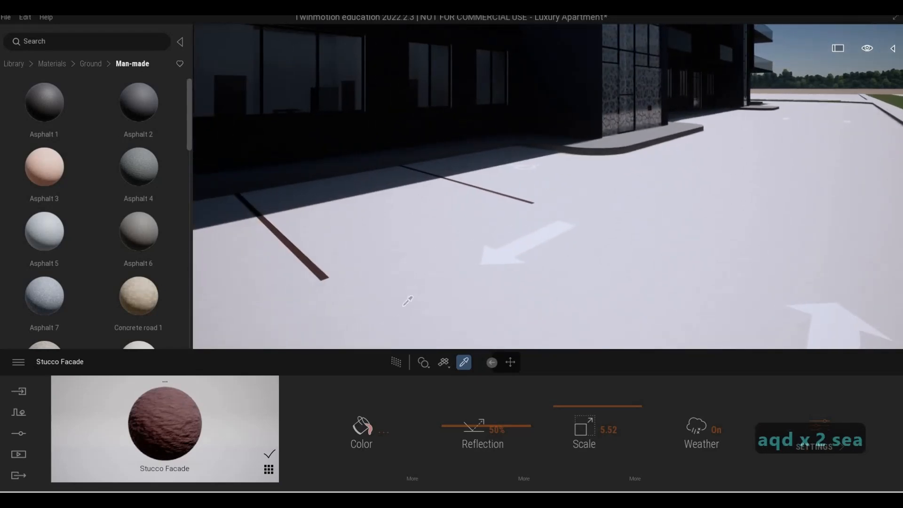
# Pick Paint - White from the pavement arrow again and reapply it to the parking stripes.
pyautogui.click(516, 249)
pyautogui.moveTo(176, 423); pyautogui.dragTo(306, 267)
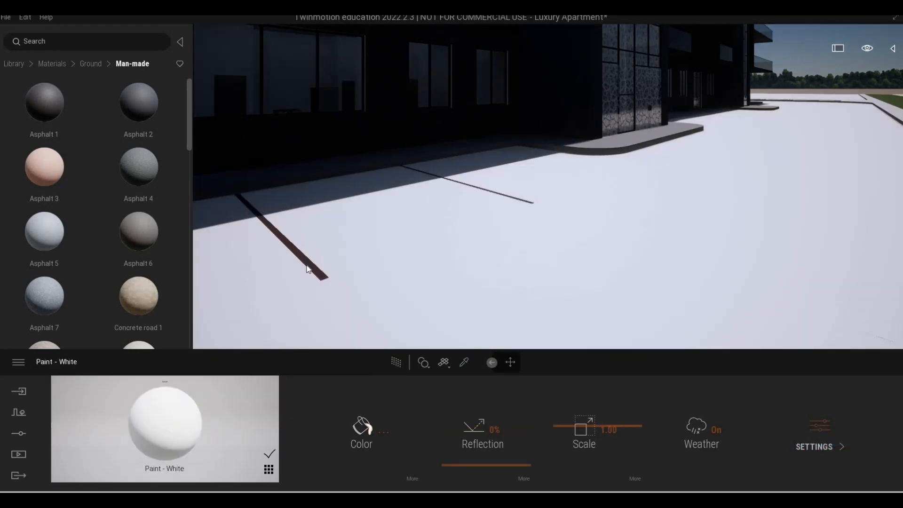
pyautogui.press('a')
pyautogui.press('q')
pyautogui.press('e')
pyautogui.press('a')
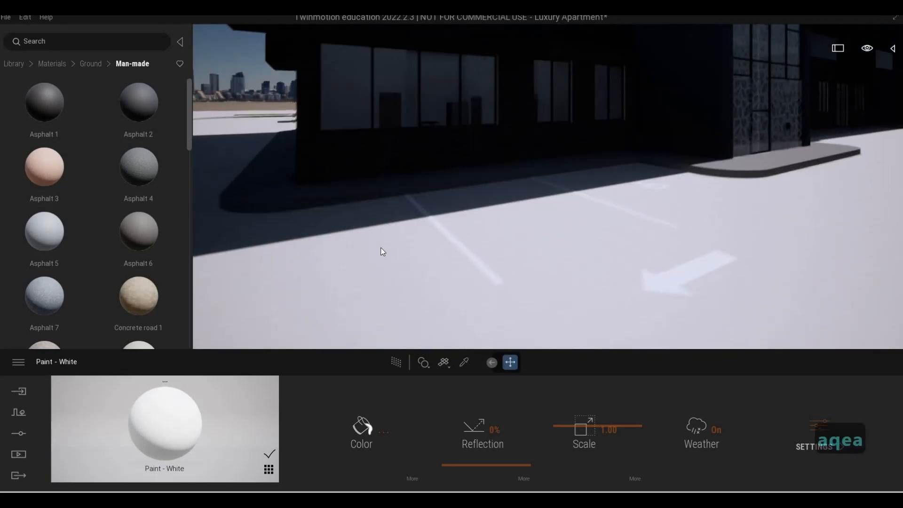
# Browse the Quixel Megascans library to the Painted category of the Plaster surfaces.
pyautogui.press('w')
pyautogui.press('q')
pyautogui.press('s')
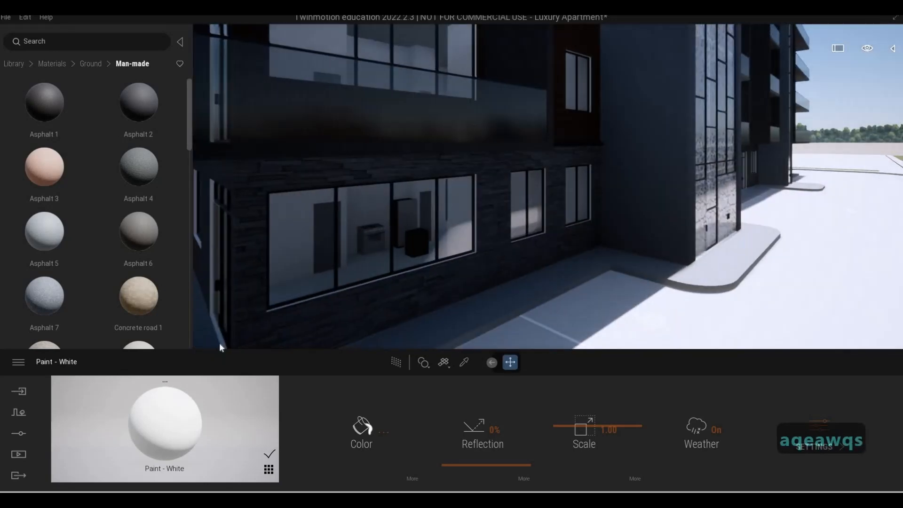
pyautogui.click(52, 63)
pyautogui.click(19, 65)
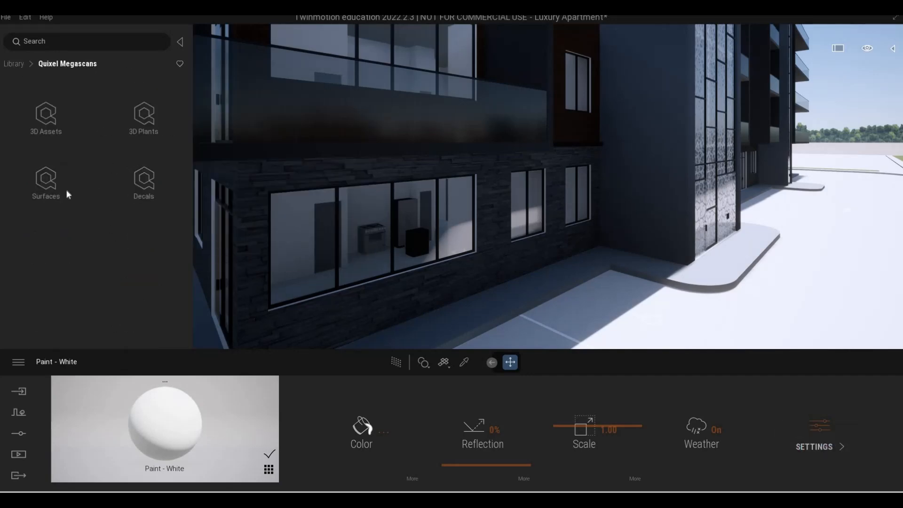
pyautogui.scroll(-3, 112, 244)
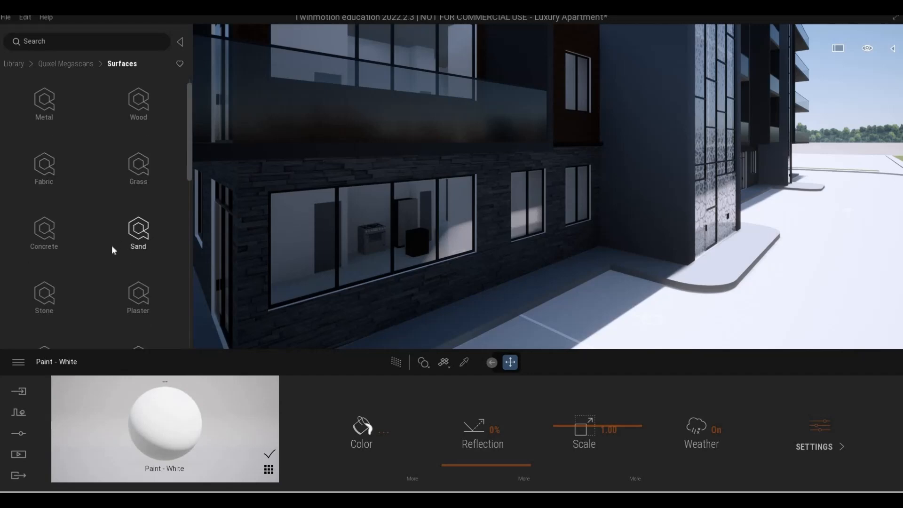
pyautogui.click(123, 207)
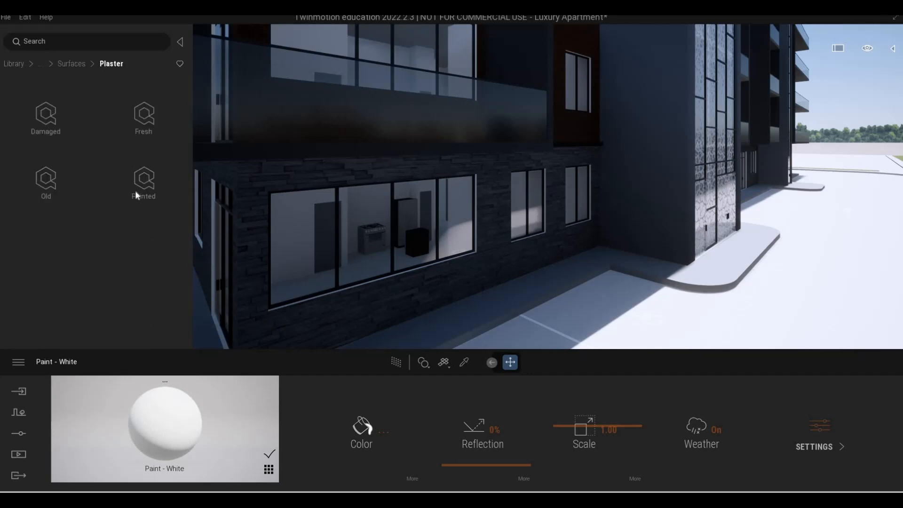
pyautogui.click(137, 194)
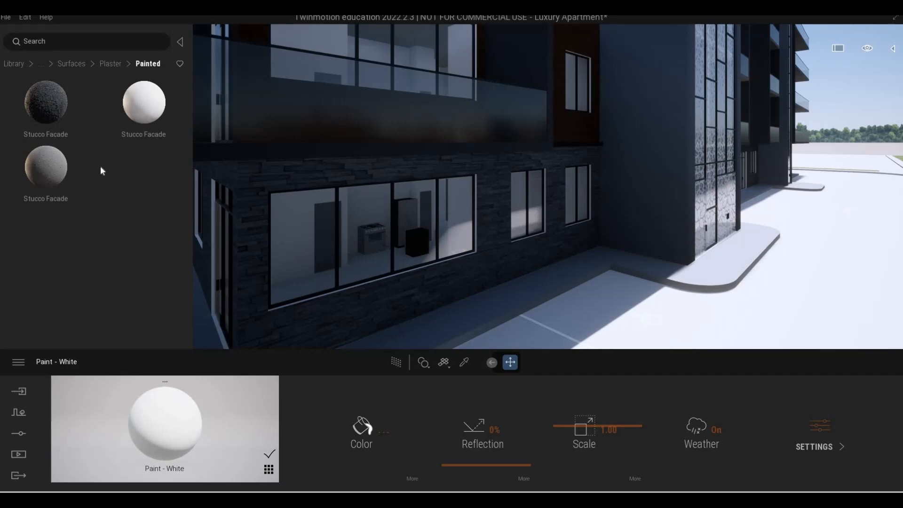
# Apply the plain grey Stucco Facade material to the reddish-brown upper walls around the windows.
pyautogui.press('w')
pyautogui.press('q')
pyautogui.press('w')
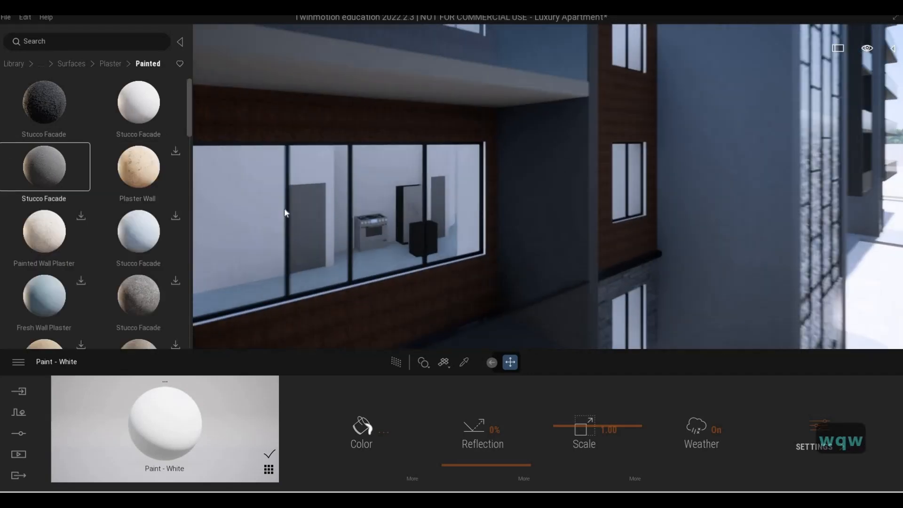
pyautogui.press('d')
pyautogui.press('w')
pyautogui.moveTo(284, 180); pyautogui.dragTo(478, 220)
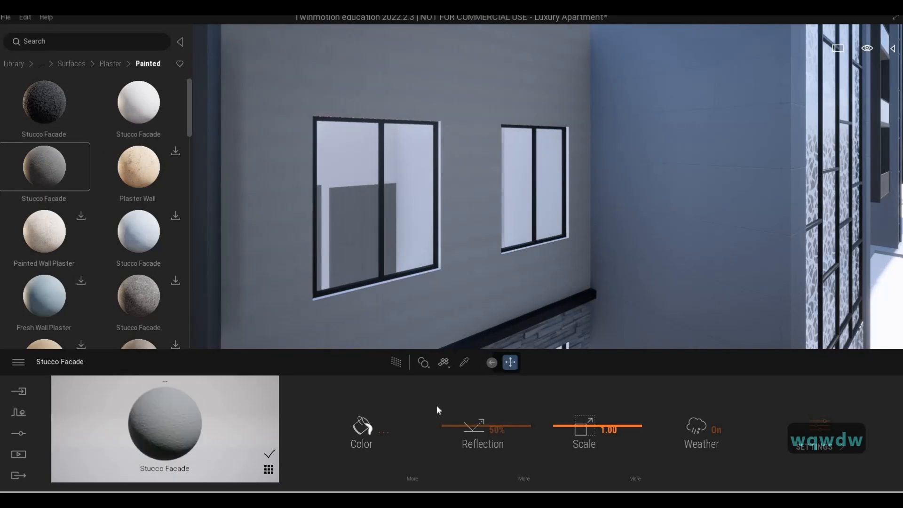
# Tint the walls' Stucco Facade material a dusky red, about #97545F.
pyautogui.press('d')
pyautogui.click(357, 426)
pyautogui.press('w')
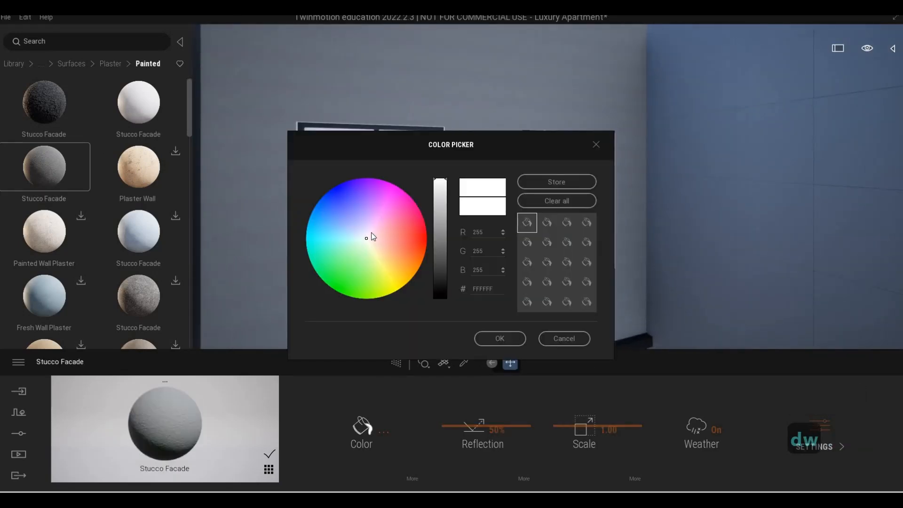
pyautogui.click(392, 235)
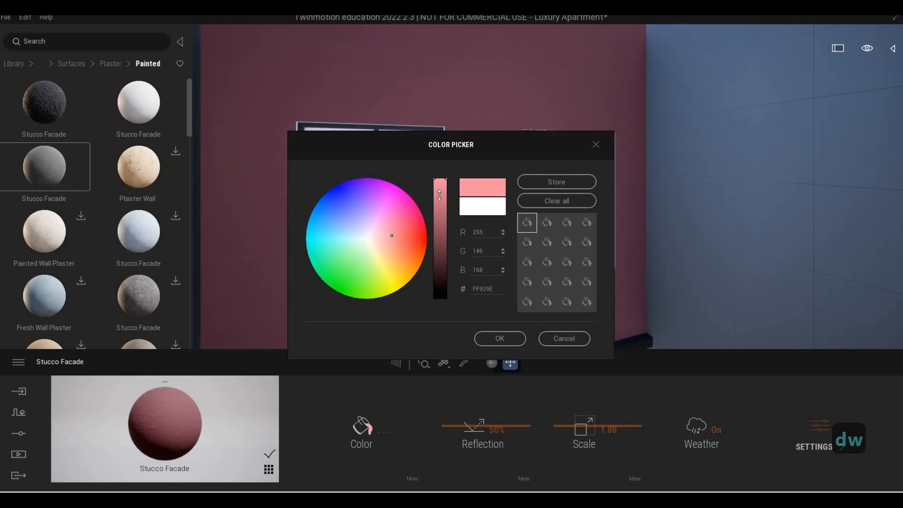
pyautogui.click(440, 210)
pyautogui.click(384, 238)
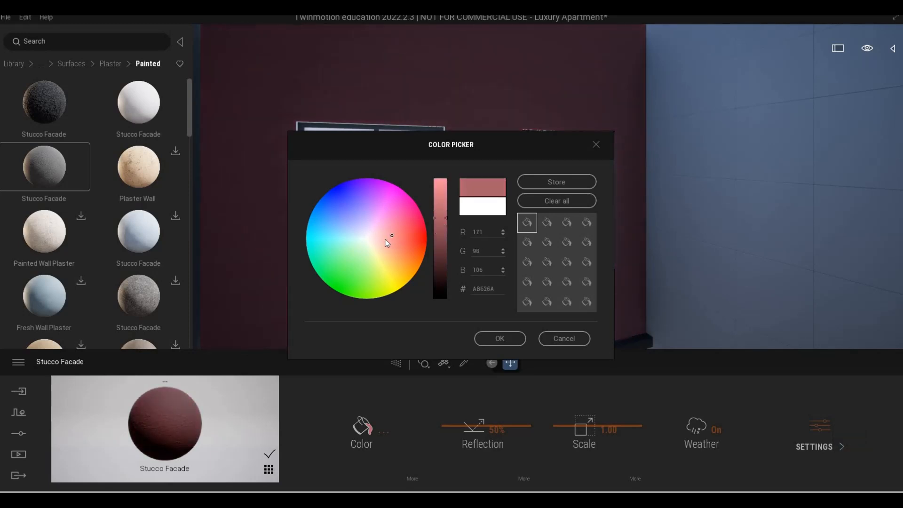
pyautogui.click(437, 219)
pyautogui.click(436, 221)
pyautogui.moveTo(444, 230)
pyautogui.mouseDown()
pyautogui.moveTo(454, 245)
pyautogui.moveTo(404, 249)
pyautogui.mouseUp()
pyautogui.click(496, 354)
# Increase the Stucco Facade material's scale to 6.38, checking the texture close to the wall.
pyautogui.moveTo(562, 413); pyautogui.dragTo(561, 408)
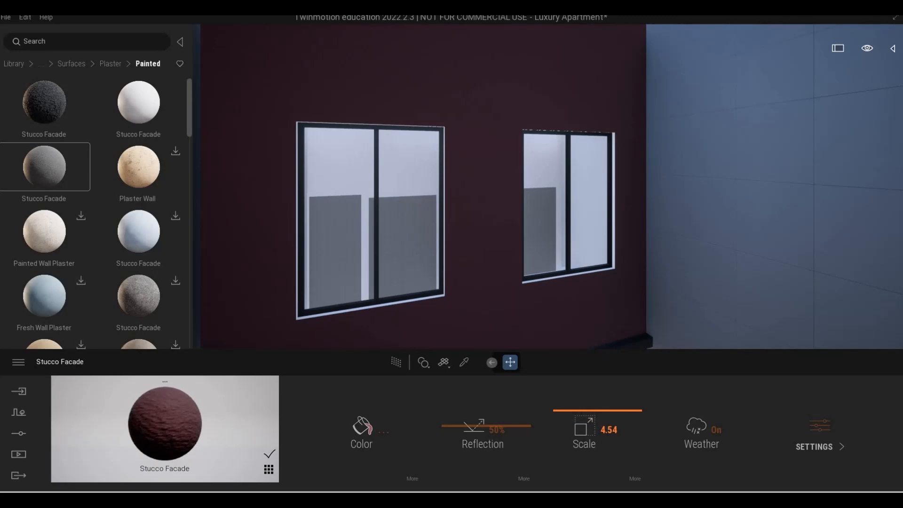
pyautogui.press('w')
pyautogui.press('w')
pyautogui.press('w')
pyautogui.press('a')
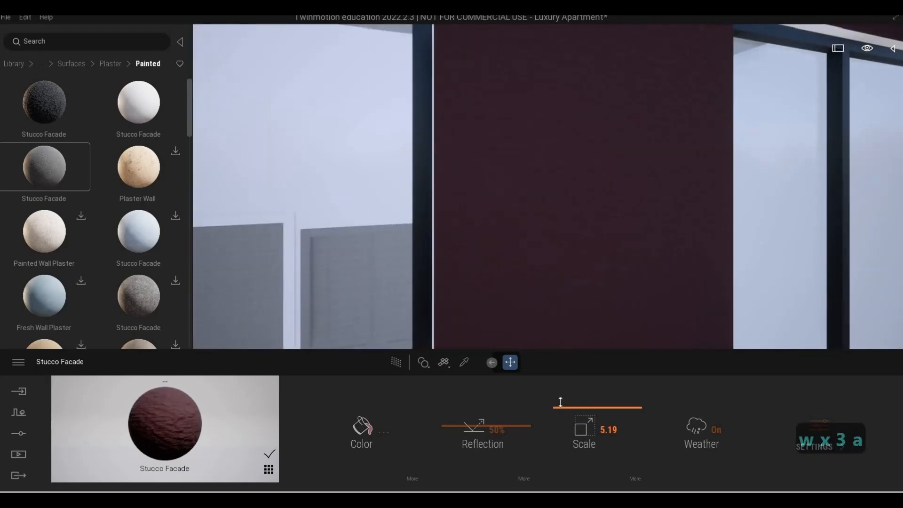
pyautogui.moveTo(559, 407); pyautogui.dragTo(559, 402)
# Change the Stucco Facade color to a darker reddish brown, #6D3D3D.
pyautogui.press('s')
pyautogui.press('a')
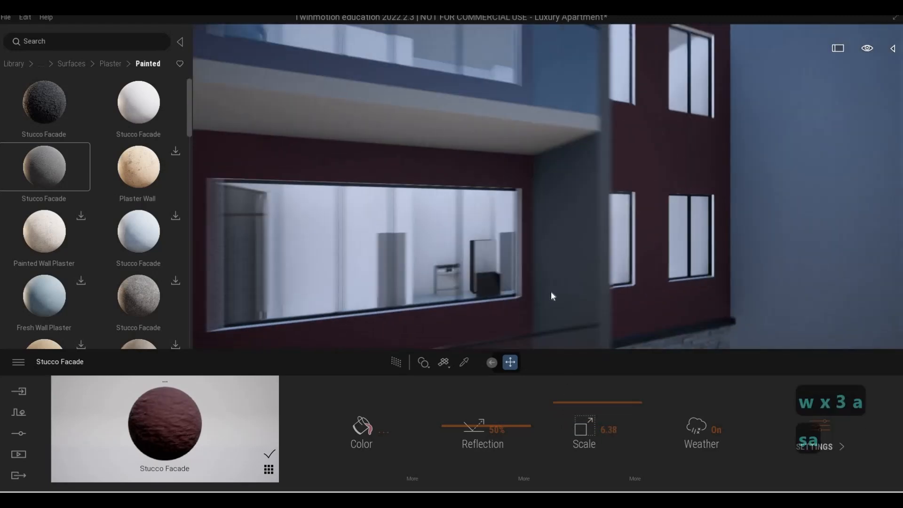
pyautogui.press('d')
pyautogui.press('w')
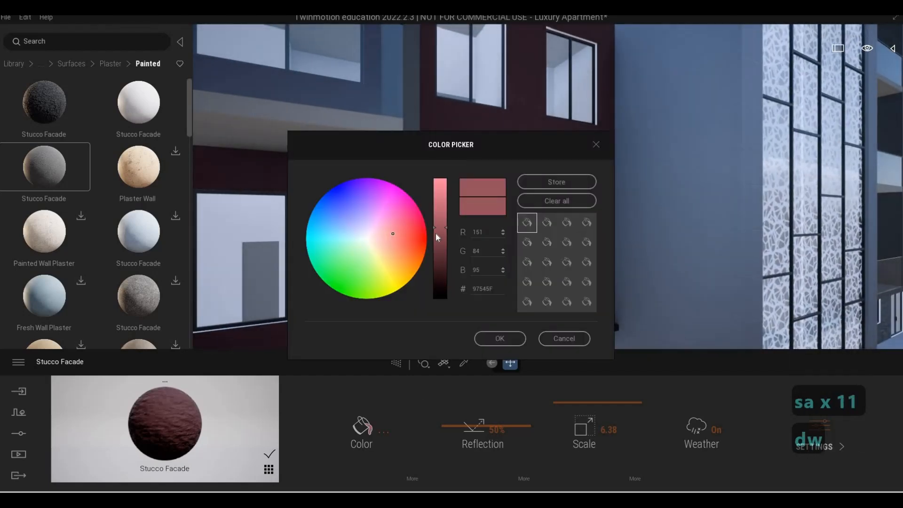
pyautogui.click(393, 239)
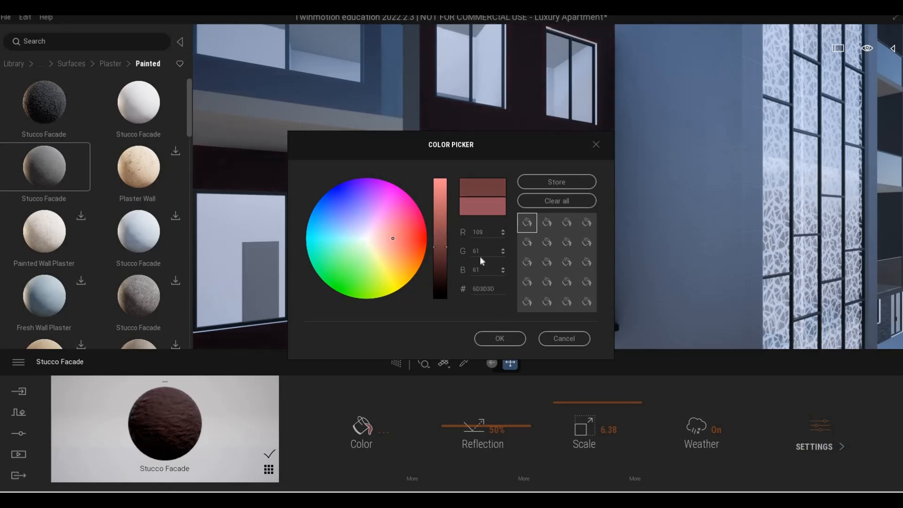
pyautogui.click(497, 339)
# Lighten the Stucco Facade color slightly to #7E4646 after inspecting the wall up close.
pyautogui.press('d')
pyautogui.press('a')
pyautogui.press('e')
pyautogui.press('w')
pyautogui.press('w')
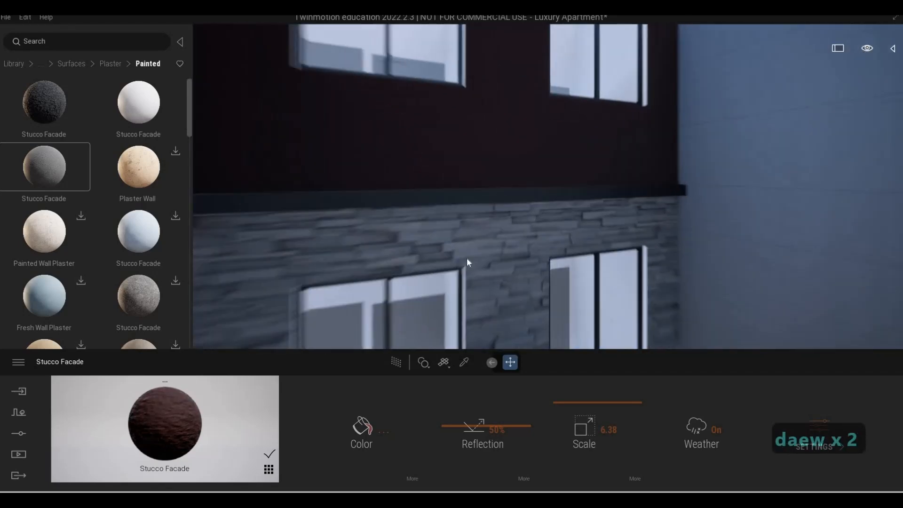
pyautogui.press('q')
pyautogui.press('w')
pyautogui.click(362, 426)
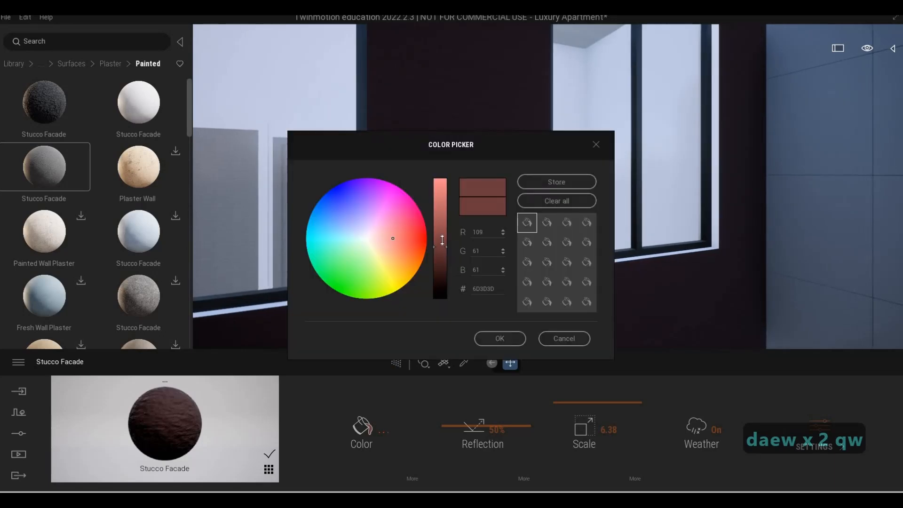
pyautogui.click(440, 239)
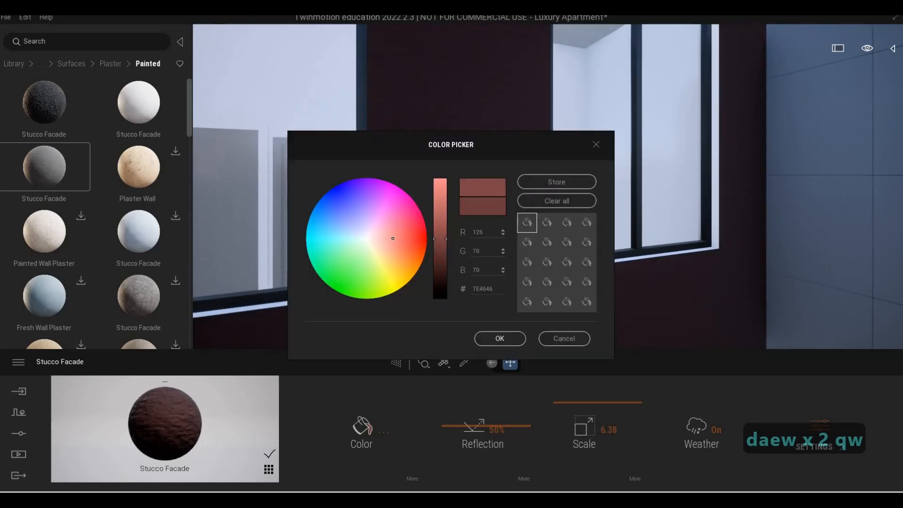
pyautogui.click(498, 339)
# Sample the Aluminium panels 150x150 material from the facade and set its reflection to 60%.
pyautogui.press('s')
pyautogui.press('a')
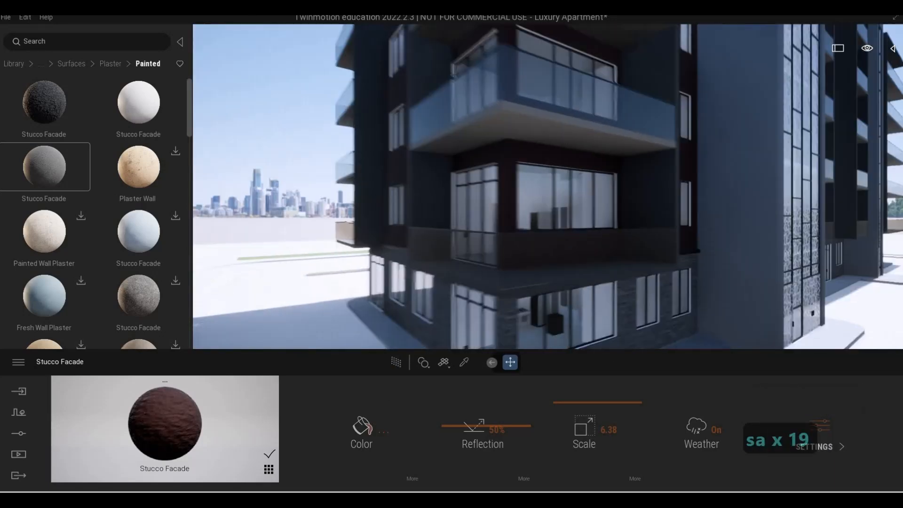
pyautogui.press('d')
pyautogui.press('a')
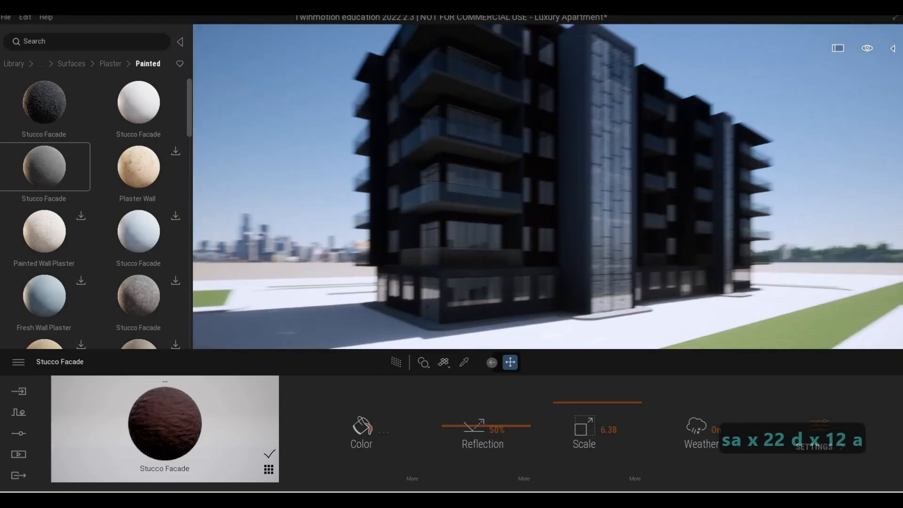
pyautogui.press('w')
pyautogui.press('d')
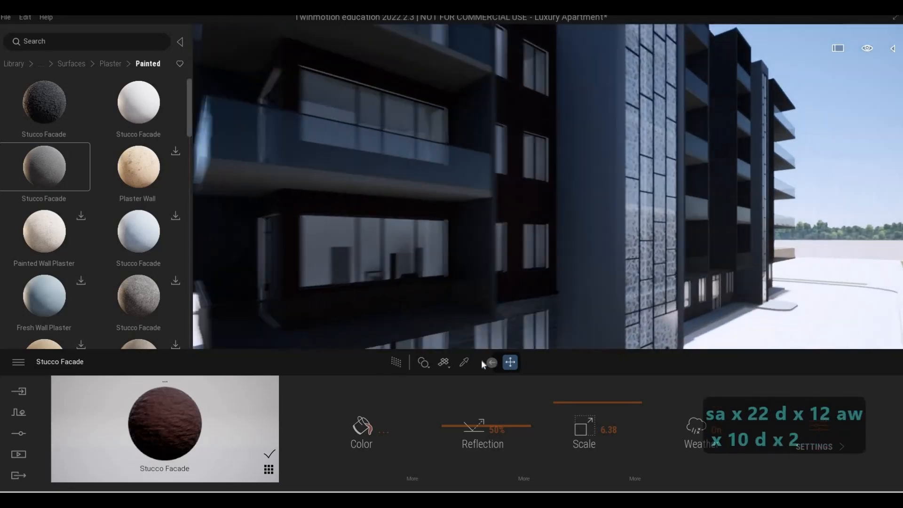
pyautogui.click(463, 362)
pyautogui.click(524, 296)
pyautogui.moveTo(470, 417); pyautogui.dragTo(484, 408)
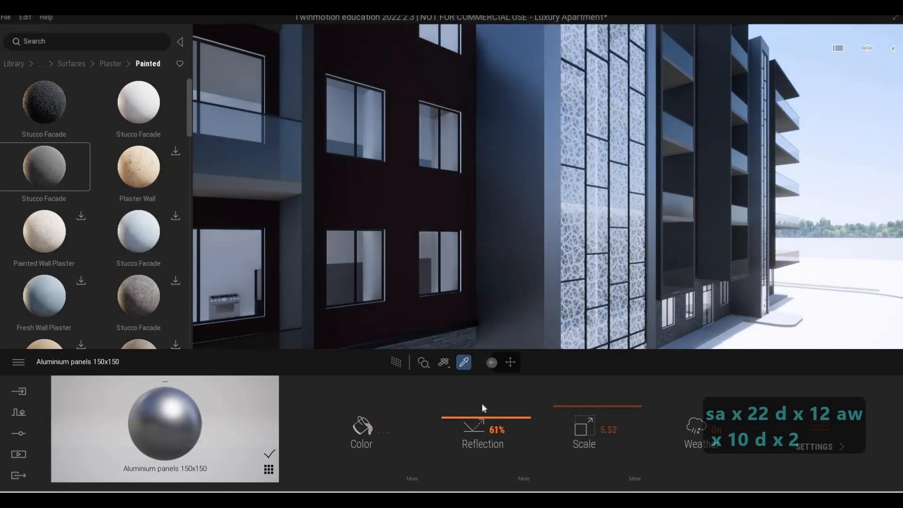
# Pull back around the near corner to examine the building's facade materials as a whole.
pyautogui.press('s')
pyautogui.press('s')
pyautogui.press('s')
pyautogui.press('s')
pyautogui.press('s')
pyautogui.press('s')
pyautogui.press('s')
pyautogui.press('s')
pyautogui.press('s')
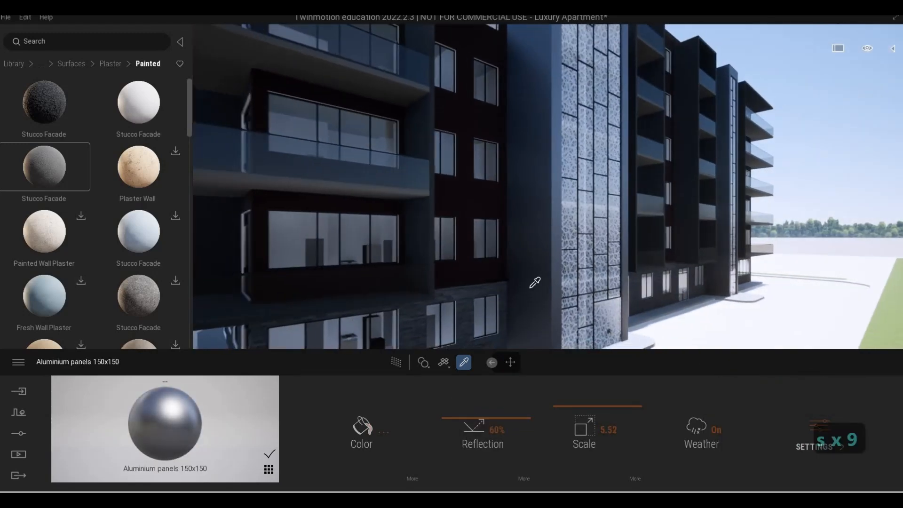
pyautogui.press('a')
pyautogui.press('w')
pyautogui.press('s')
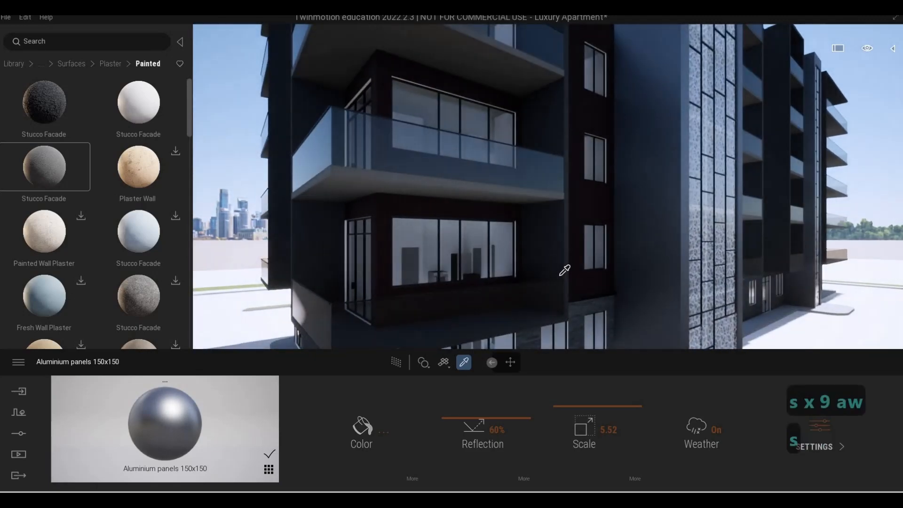
pyautogui.press('s')
pyautogui.press('s')
pyautogui.press('s')
pyautogui.press('s')
pyautogui.press('s')
pyautogui.press('s')
pyautogui.press('s')
pyautogui.press('s')
pyautogui.press('s')
pyautogui.press('s')
pyautogui.press('s')
pyautogui.press('s')
pyautogui.press('s')
pyautogui.press('s')
pyautogui.press('s')
pyautogui.press('s')
pyautogui.press('s')
pyautogui.press('s')
pyautogui.press('s')
pyautogui.press('s')
pyautogui.press('d')
pyautogui.press('s')
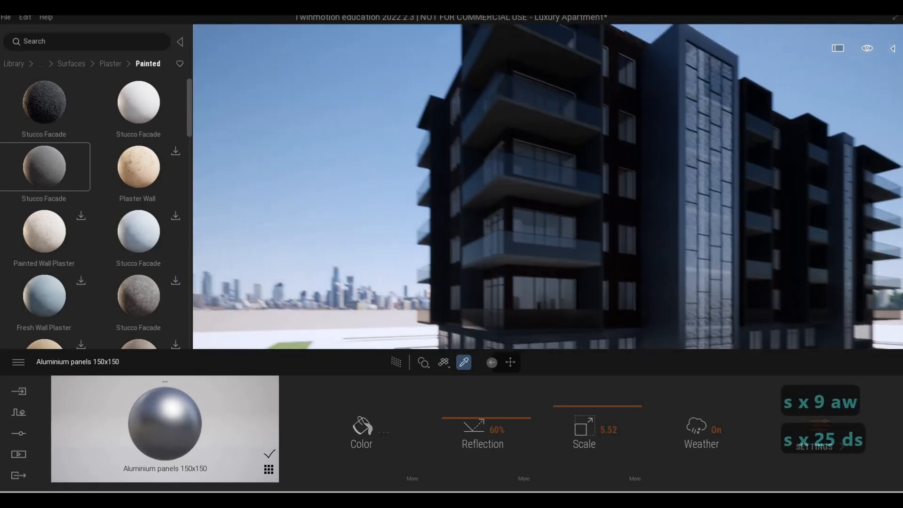
pyautogui.press('d')
pyautogui.press('Escape')
pyautogui.press('Escape')
pyautogui.press('a')
pyautogui.press('w')
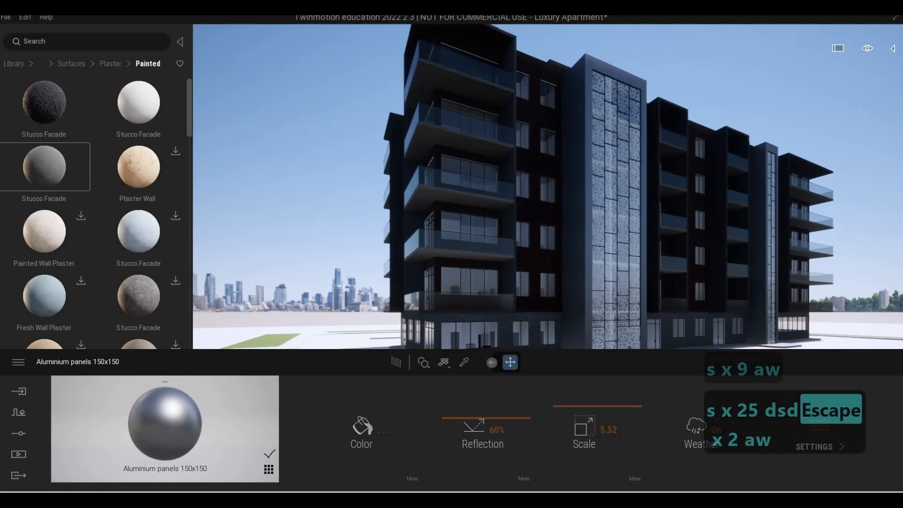
# Fly up to the top-floor windows to examine the stucco texture on the dark brown walls.
pyautogui.press('d')
pyautogui.press('q')
pyautogui.press('q')
pyautogui.press('q')
pyautogui.press('w')
pyautogui.press('w')
pyautogui.press('w')
pyautogui.press('w')
pyautogui.press('w')
pyautogui.press('w')
pyautogui.press('w')
pyautogui.press('w')
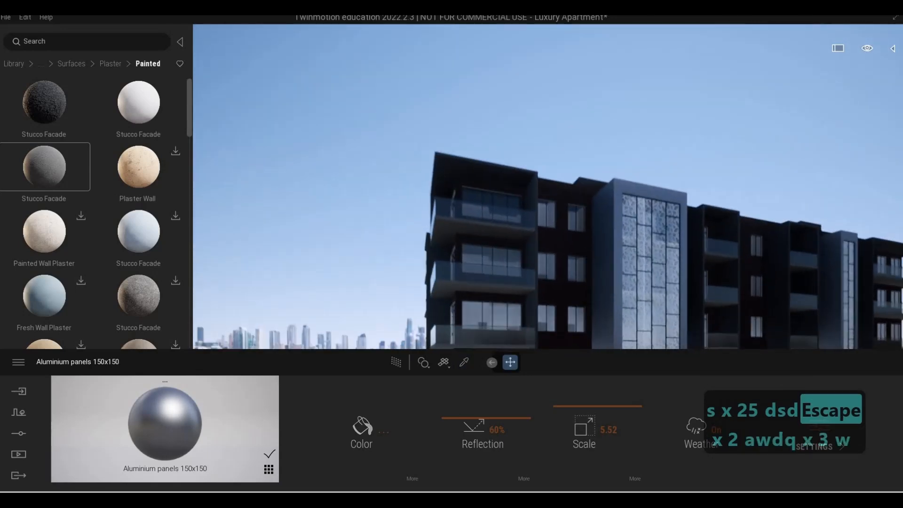
pyautogui.press('w')
pyautogui.press('w')
pyautogui.press('w')
pyautogui.press('w')
pyautogui.press('w')
pyautogui.press('w')
pyautogui.press('w')
pyautogui.press('w')
pyautogui.press('w')
pyautogui.press('w')
pyautogui.press('w')
pyautogui.press('w')
pyautogui.press('w')
pyautogui.press('w')
pyautogui.press('w')
pyautogui.press('w')
pyautogui.press('w')
pyautogui.press('w')
pyautogui.press('w')
pyautogui.press('w')
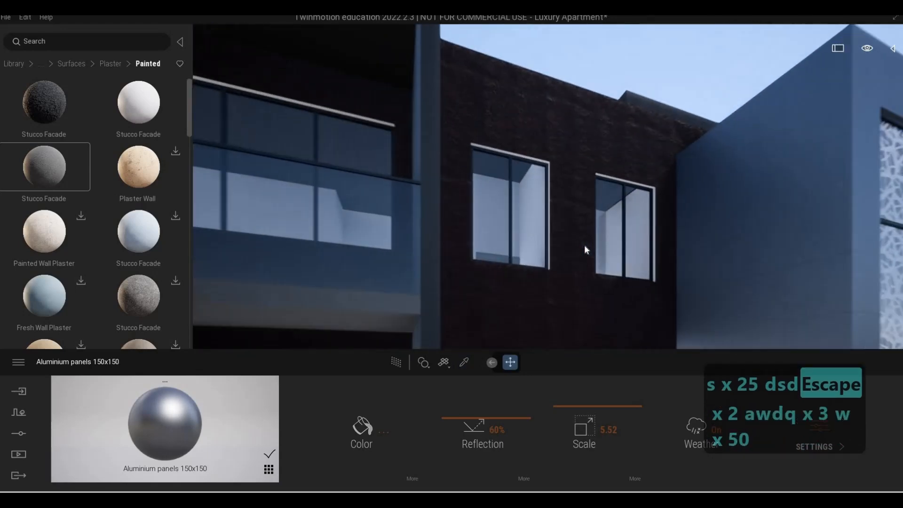
pyautogui.press('w')
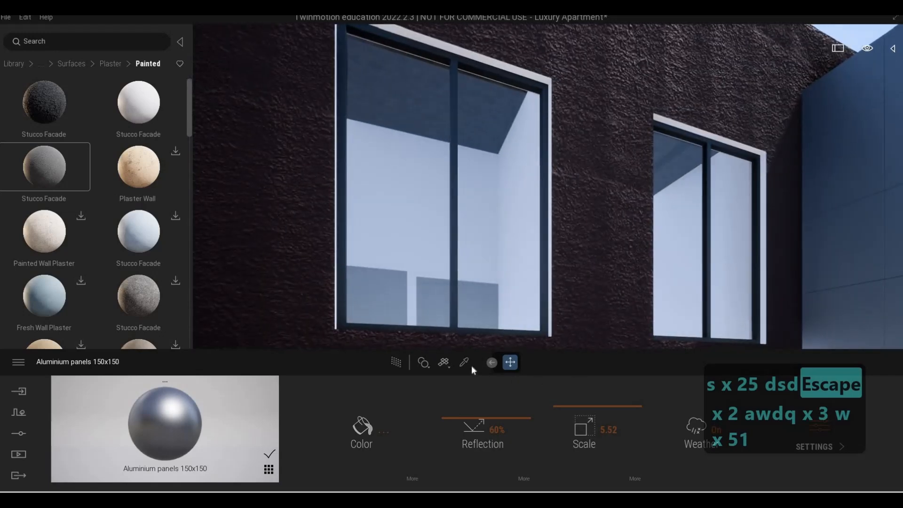
# Sample the Stucco Facade material from the dark brown wall and set its scale to 3.34.
pyautogui.click(464, 362)
pyautogui.click(572, 291)
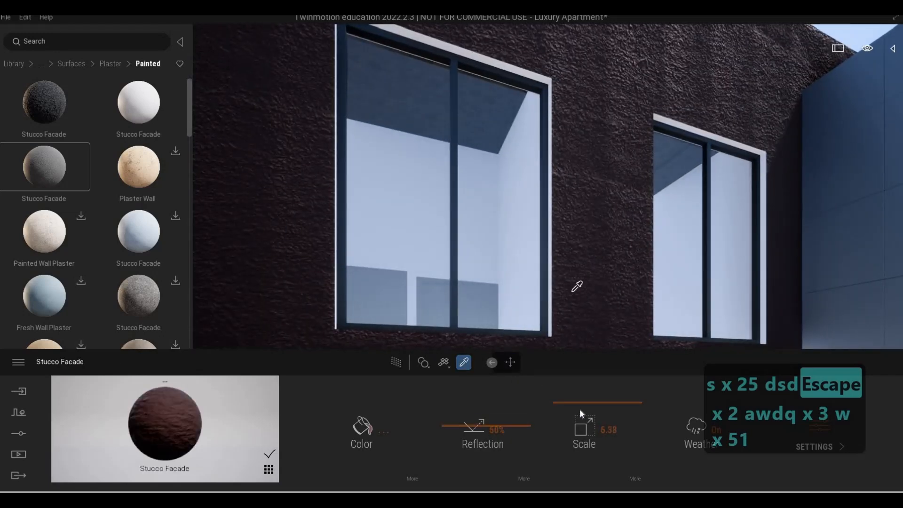
pyautogui.moveTo(579, 413); pyautogui.dragTo(579, 425)
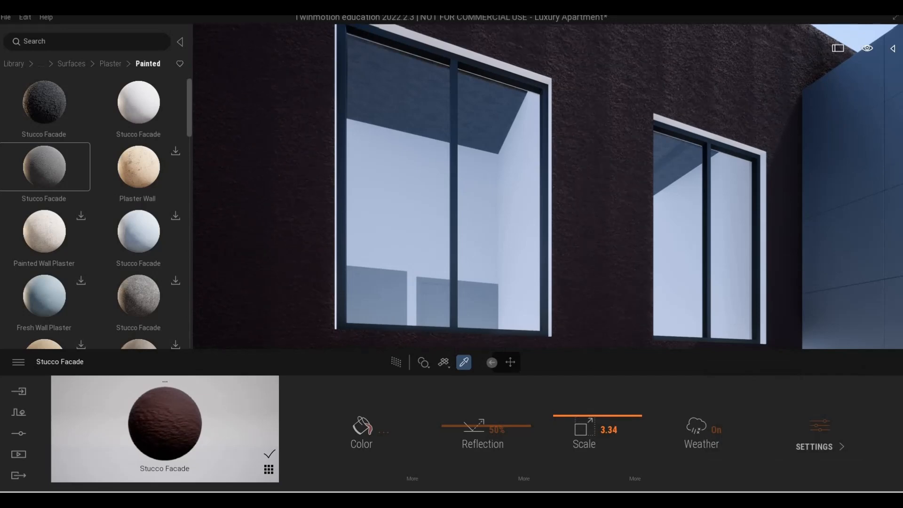
pyautogui.press('s')
pyautogui.press('e')
pyautogui.press('w')
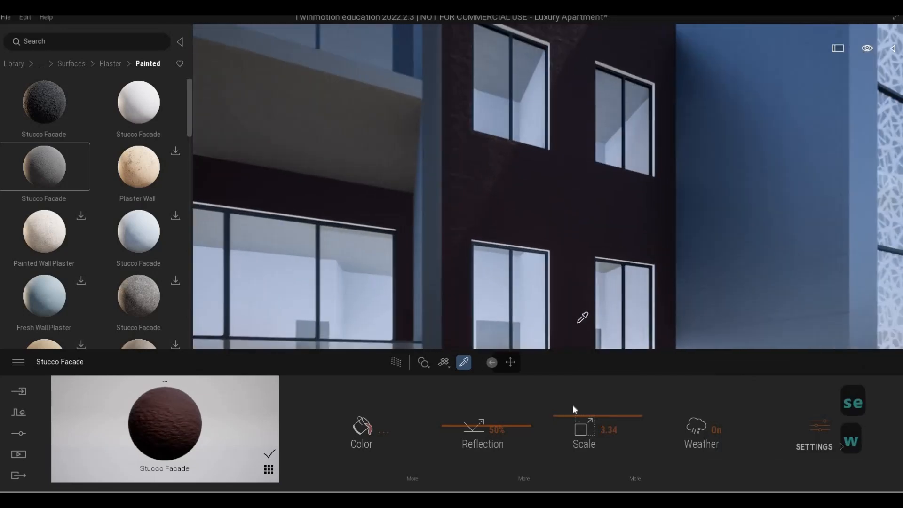
# Raise the Stucco Facade scale to 4.54 and inspect the texture around the top-floor windows.
pyautogui.moveTo(572, 410); pyautogui.dragTo(572, 405)
pyautogui.press('d')
pyautogui.press('s')
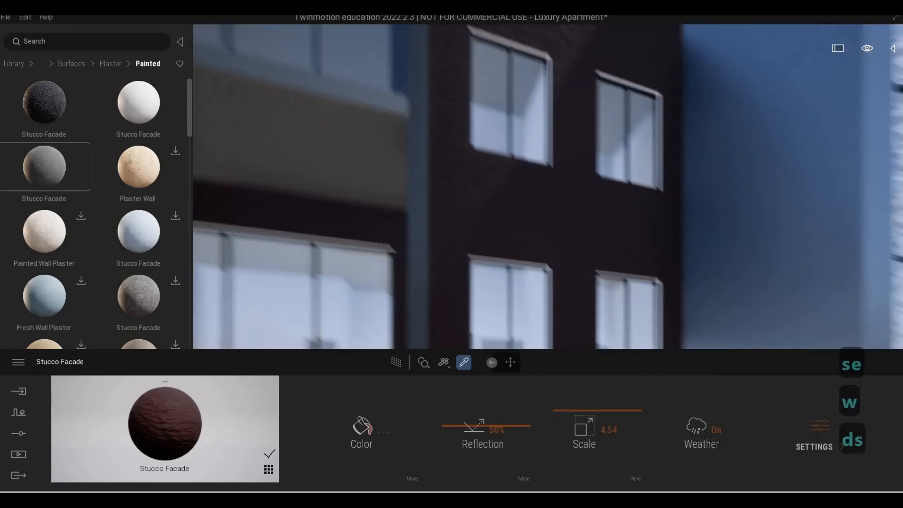
pyautogui.press('q')
pyautogui.press('w')
pyautogui.press('w')
pyautogui.press('q')
pyautogui.press('w')
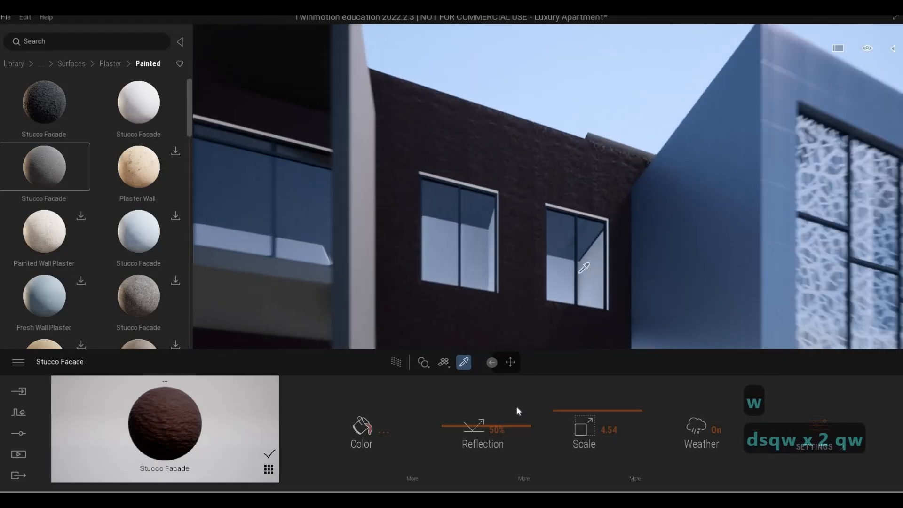
# Set the Stucco Facade scale to 1.93 on the dark brown walls.
pyautogui.moveTo(579, 415); pyautogui.dragTo(581, 428)
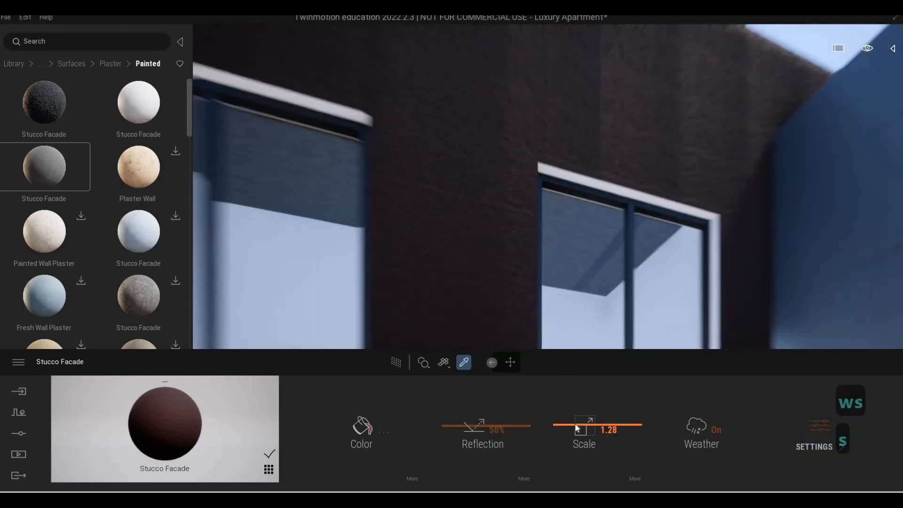
pyautogui.press('s')
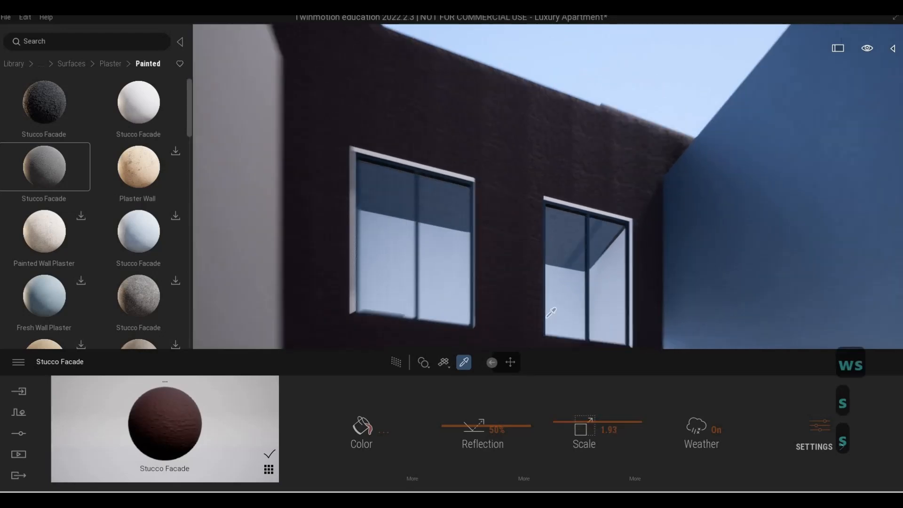
# Pull back from the top-floor windows to examine the facades as a whole and the ground around the building.
pyautogui.press('a')
pyautogui.press('d')
pyautogui.press('s')
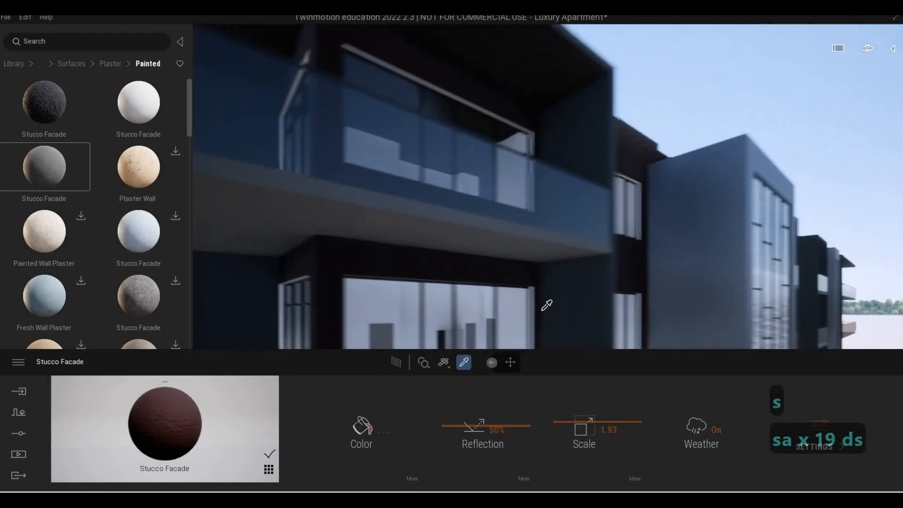
pyautogui.press('e')
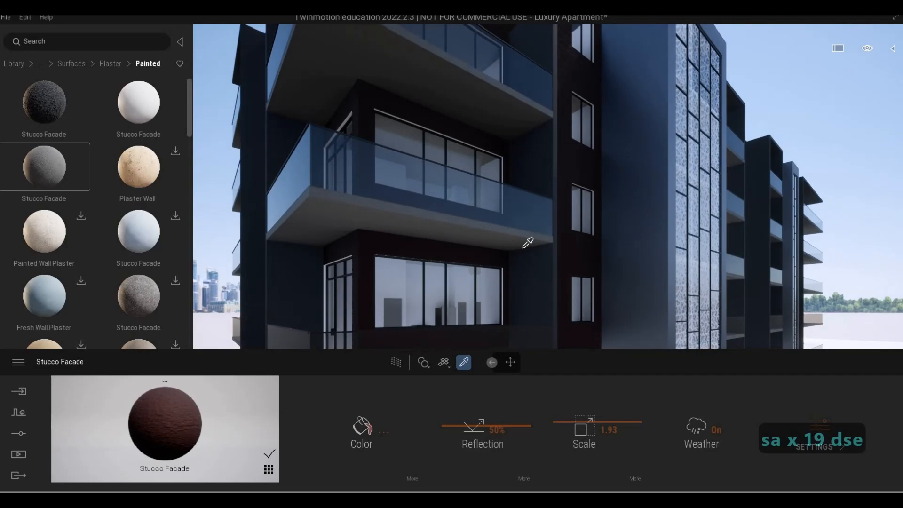
pyautogui.press('s')
pyautogui.press('s')
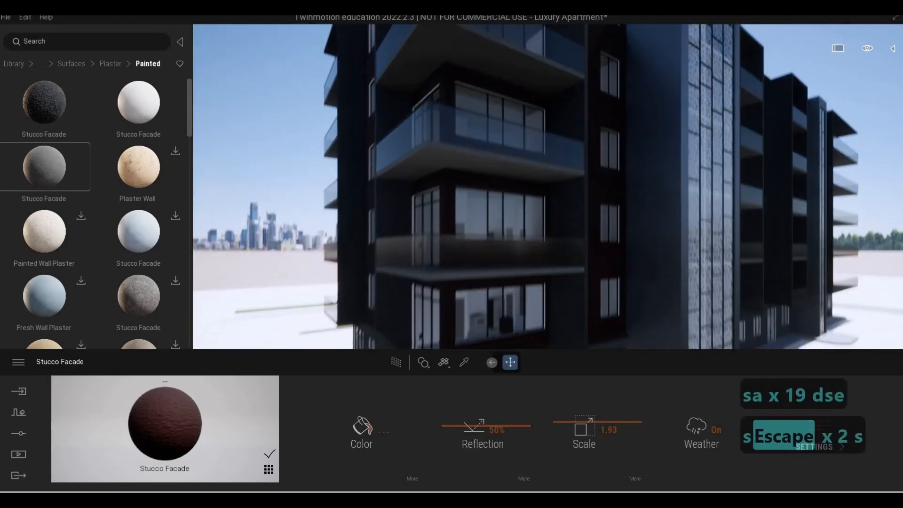
pyautogui.press('s')
pyautogui.press('s')
pyautogui.press('a')
pyautogui.press('e')
pyautogui.press('w')
pyautogui.press('w')
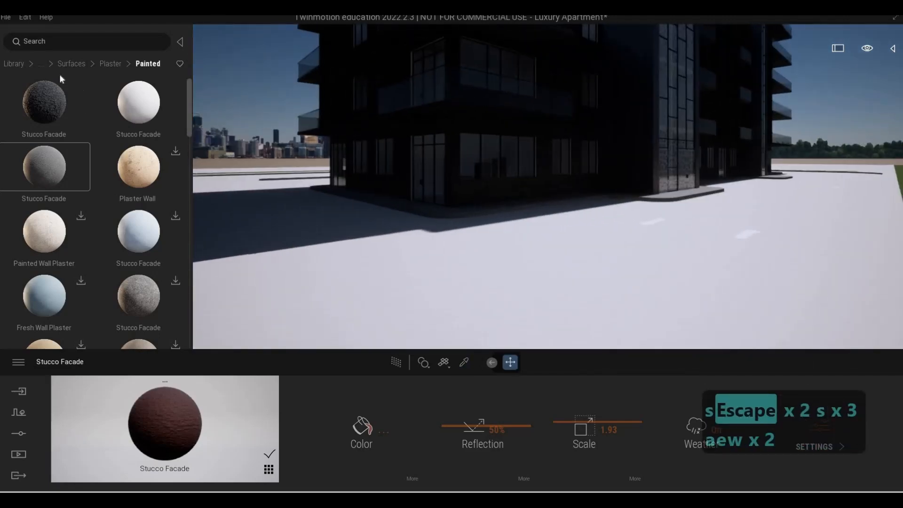
# Apply the man-made ground material Concrete road 5 to the raised sidewalk around the building and set its scale to 10.00.
pyautogui.click(18, 64)
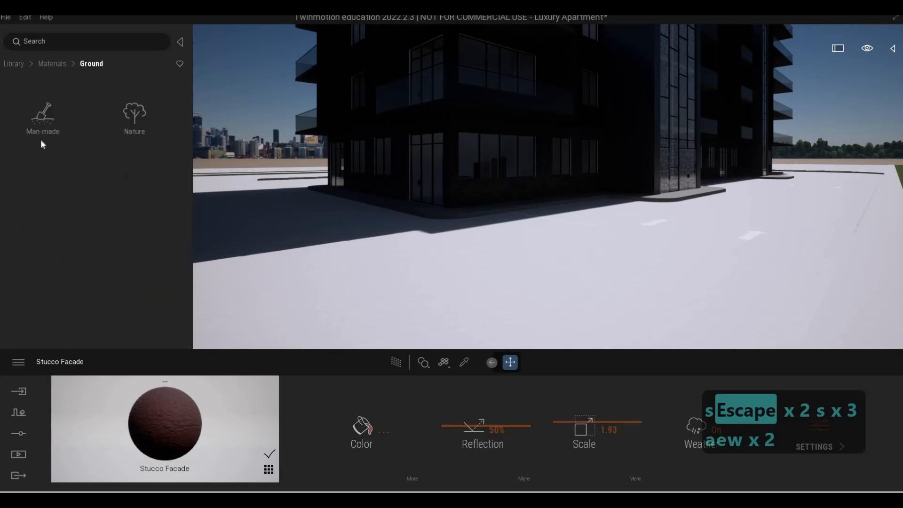
pyautogui.click(41, 139)
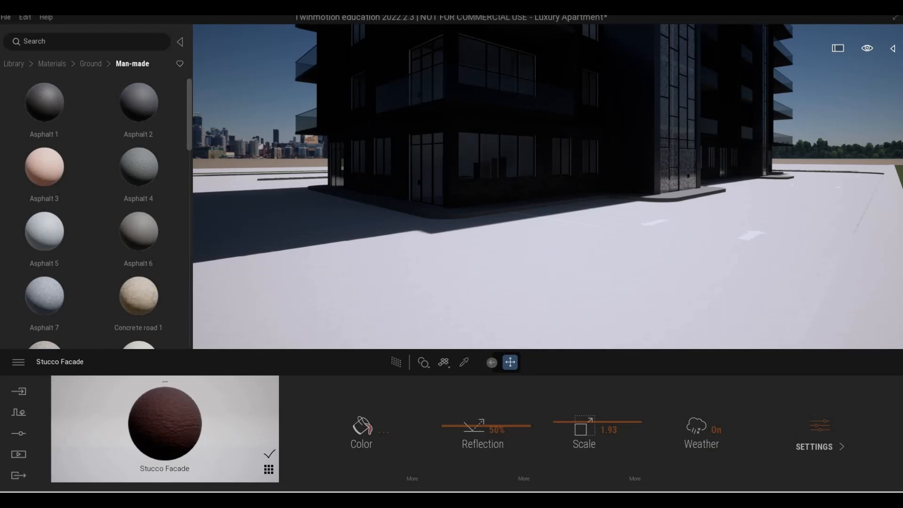
pyautogui.press('a')
pyautogui.press('s')
pyautogui.press('d')
pyautogui.press('q')
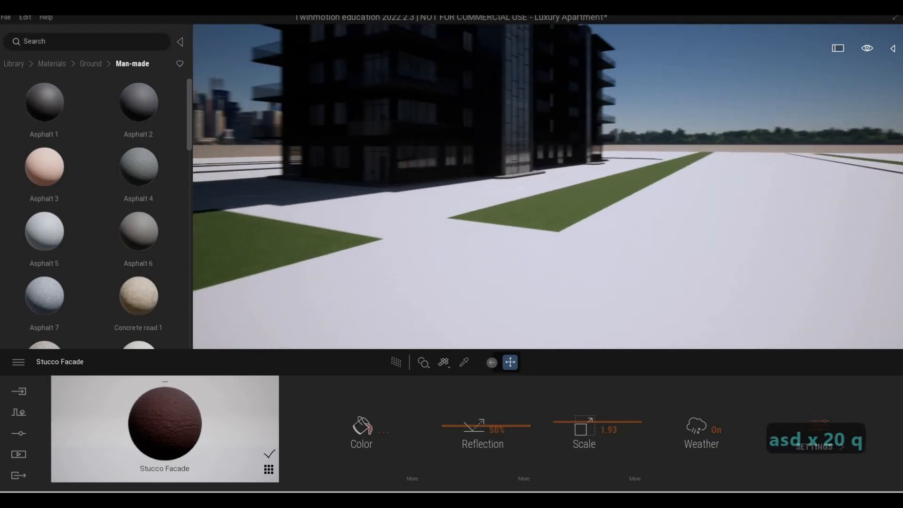
pyautogui.press('a')
pyautogui.press('s')
pyautogui.press('e')
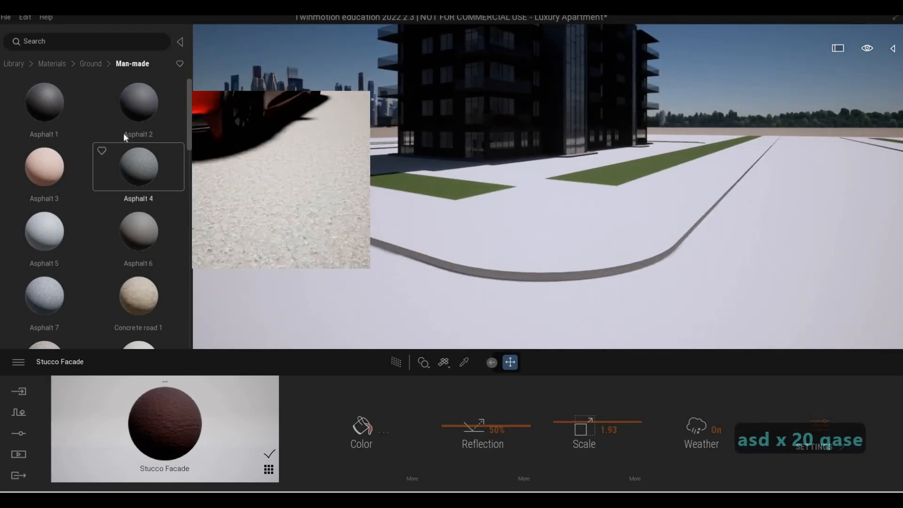
pyautogui.scroll(-5, 125, 204)
pyautogui.moveTo(146, 231); pyautogui.dragTo(455, 240)
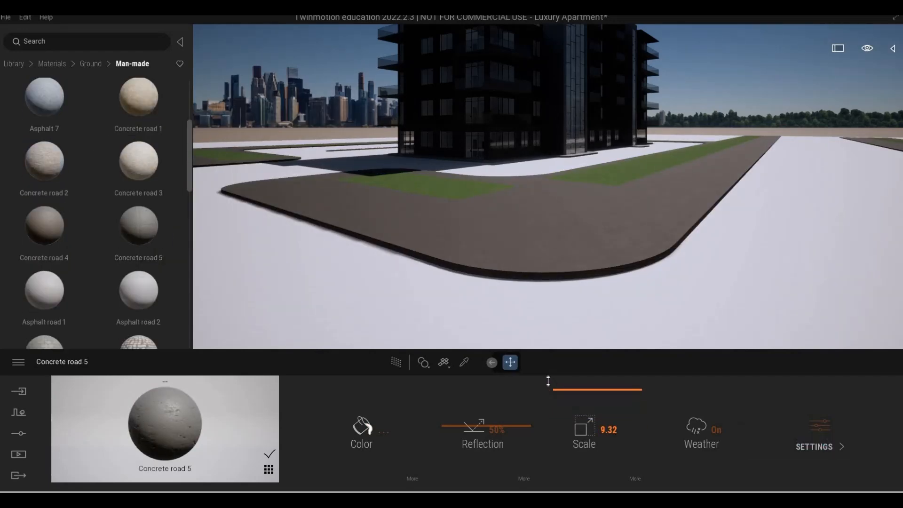
# Fly over the sidewalk and parking area to the ground-floor corner to examine the paving next to the building.
pyautogui.press('w')
pyautogui.press('w')
pyautogui.press('w')
pyautogui.press('w')
pyautogui.press('w')
pyautogui.press('w')
pyautogui.press('w')
pyautogui.press('w')
pyautogui.press('w')
pyautogui.press('w')
pyautogui.press('w')
pyautogui.press('w')
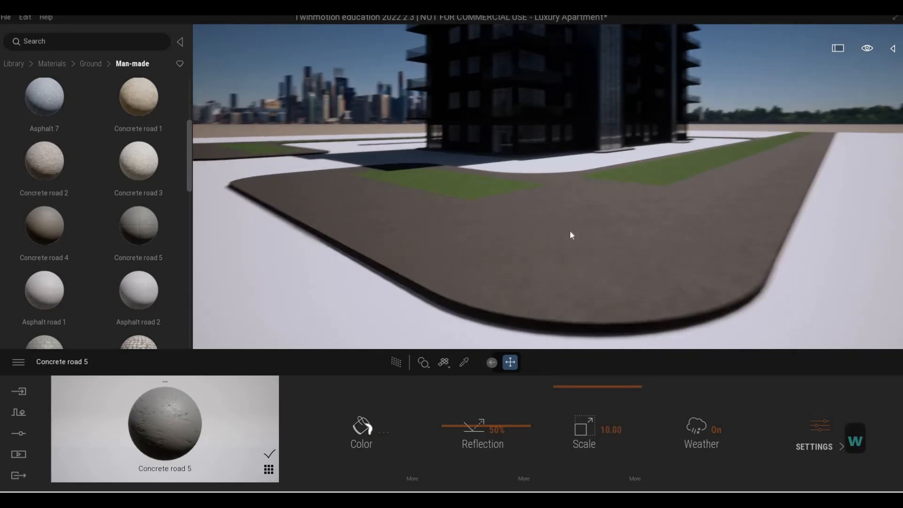
pyautogui.press('q')
pyautogui.press('w')
pyautogui.press('w')
pyautogui.press('w')
pyautogui.press('w')
pyautogui.press('w')
pyautogui.press('w')
pyautogui.press('w')
pyautogui.press('w')
pyautogui.press('w')
pyautogui.press('w')
pyautogui.press('w')
pyautogui.press('w')
pyautogui.press('w')
pyautogui.press('w')
pyautogui.press('w')
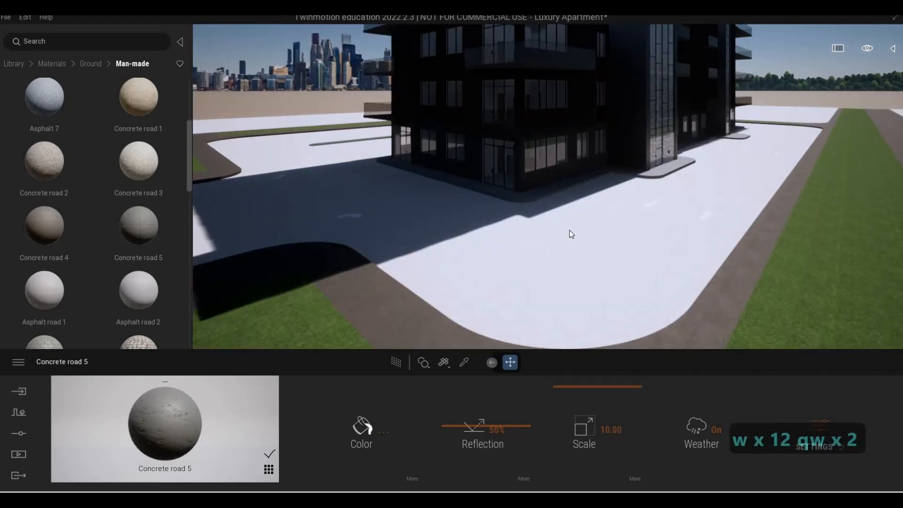
pyautogui.press('q')
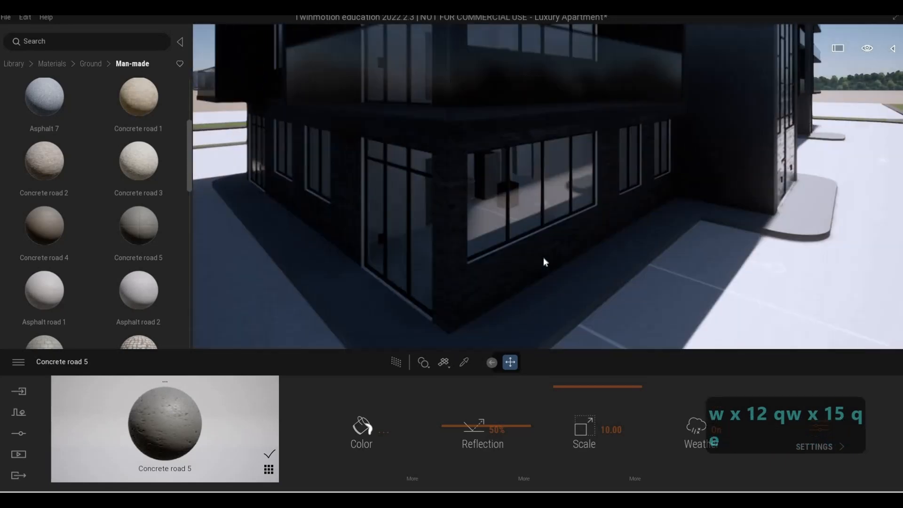
pyautogui.press('e')
pyautogui.press('e')
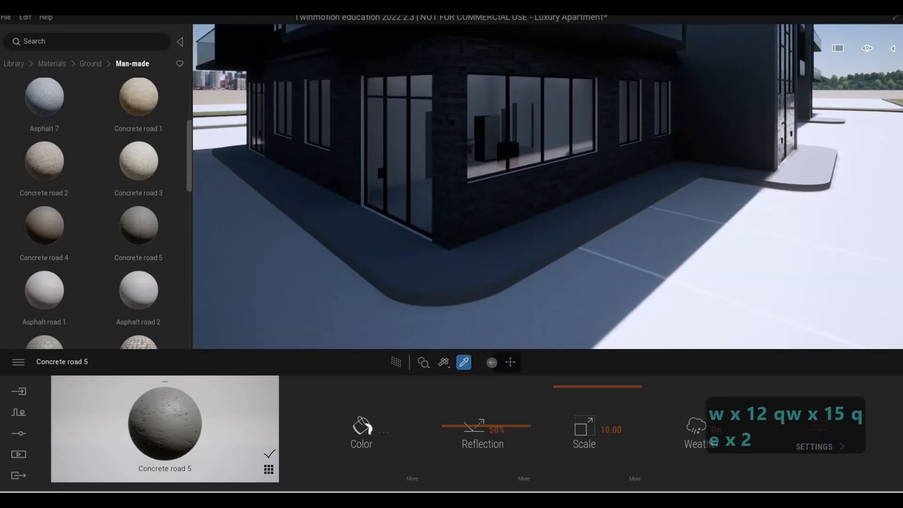
# Sample the white Asphalt 5 paving and apply the Concrete road 4 material to the road surface.
pyautogui.press('s')
pyautogui.press('s')
pyautogui.press('s')
pyautogui.press('s')
pyautogui.press('s')
pyautogui.press('s')
pyautogui.press('s')
pyautogui.press('s')
pyautogui.press('s')
pyautogui.press('s')
pyautogui.press('a')
pyautogui.press('a')
pyautogui.press('a')
pyautogui.press('a')
pyautogui.press('a')
pyautogui.press('a')
pyautogui.press('a')
pyautogui.press('a')
pyautogui.press('a')
pyautogui.press('a')
pyautogui.press('a')
pyautogui.press('a')
pyautogui.press('a')
pyautogui.press('a')
pyautogui.press('a')
pyautogui.press('a')
pyautogui.press('a')
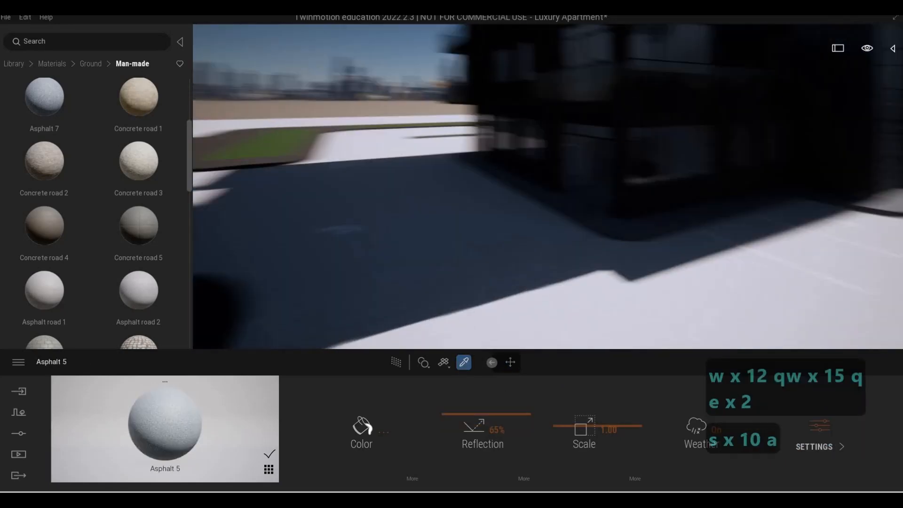
pyautogui.press('a')
pyautogui.press('a')
pyautogui.press('s')
pyautogui.press('a')
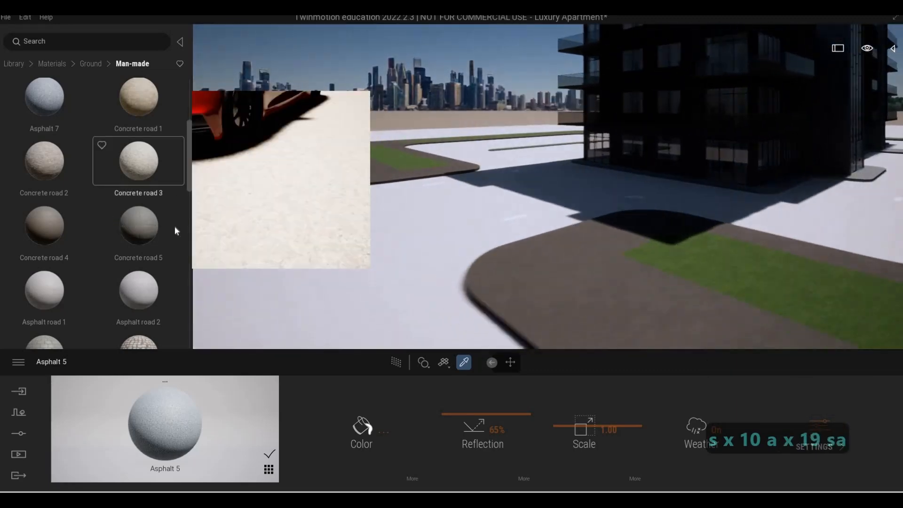
pyautogui.press('s')
pyautogui.press('a')
pyautogui.moveTo(414, 267); pyautogui.dragTo(413, 267)
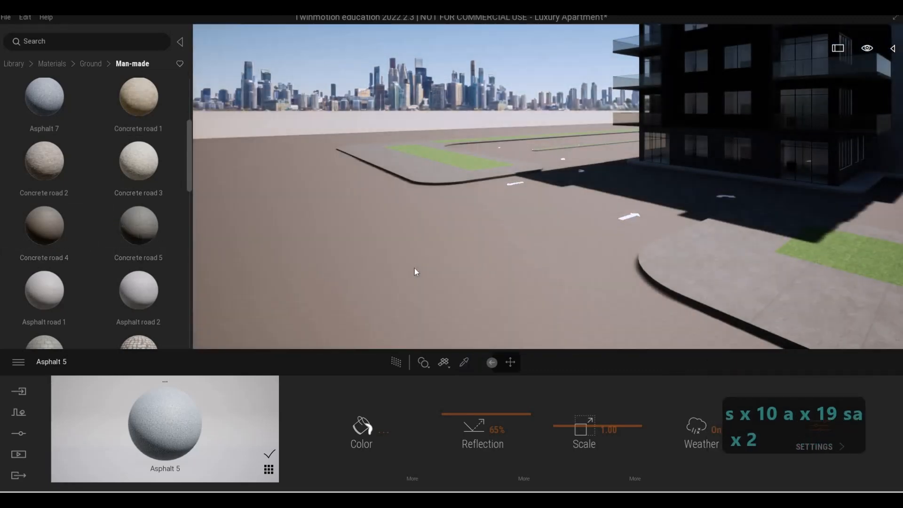
# Set the Concrete road 4 scale to 2.91 and check the road surface in front of the curved sidewalk corner.
pyautogui.press('d')
pyautogui.press('s')
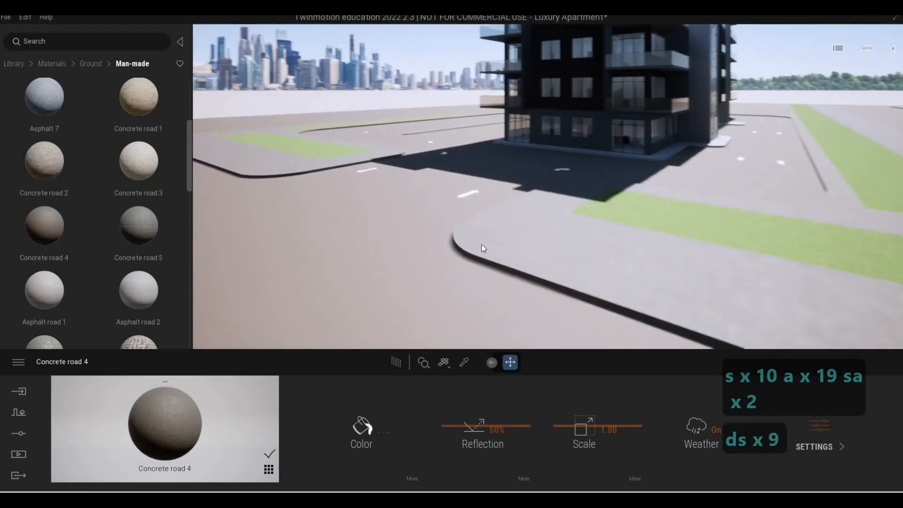
pyautogui.press('e')
pyautogui.press('d')
pyautogui.press('d')
pyautogui.press('d')
pyautogui.press('d')
pyautogui.press('d')
pyautogui.press('d')
pyautogui.press('d')
pyautogui.press('s')
pyautogui.press('s')
pyautogui.press('s')
pyautogui.press('s')
pyautogui.press('s')
pyautogui.press('s')
pyautogui.press('s')
pyautogui.press('s')
pyautogui.press('s')
pyautogui.press('s')
pyautogui.press('s')
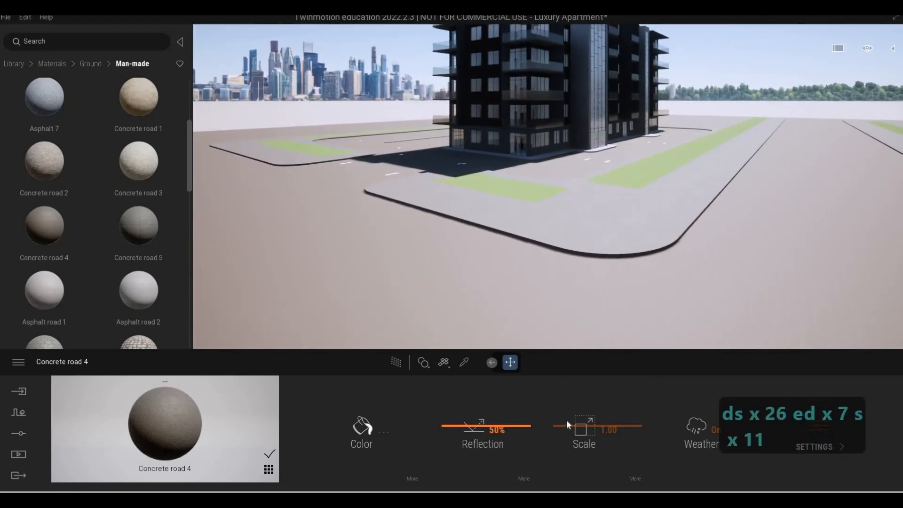
pyautogui.press('d')
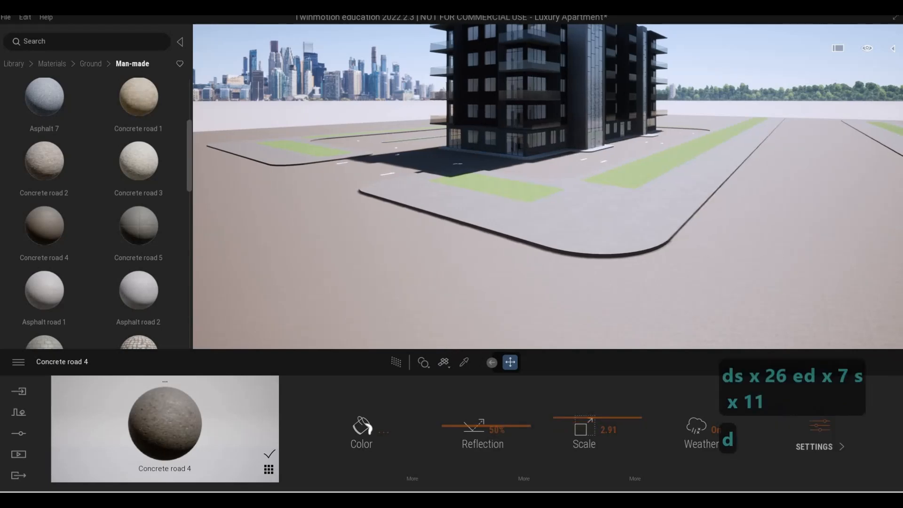
pyautogui.press('e')
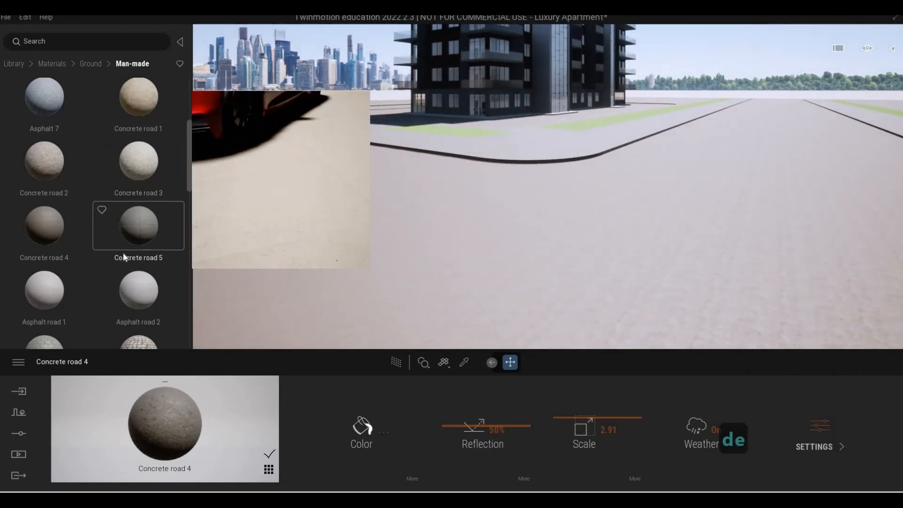
# Replace the road surface material with Slate cobblestone from the man-made ground materials.
pyautogui.scroll(-3, 122, 252)
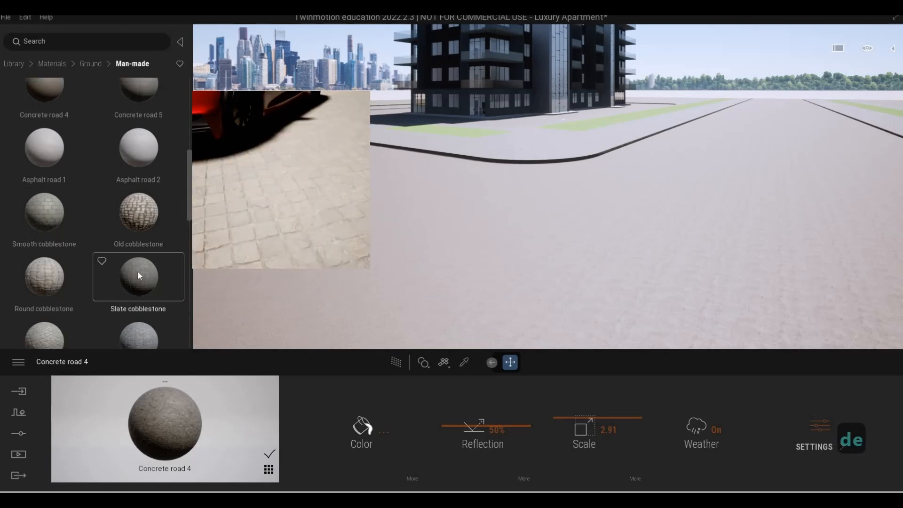
pyautogui.moveTo(134, 270); pyautogui.dragTo(361, 269)
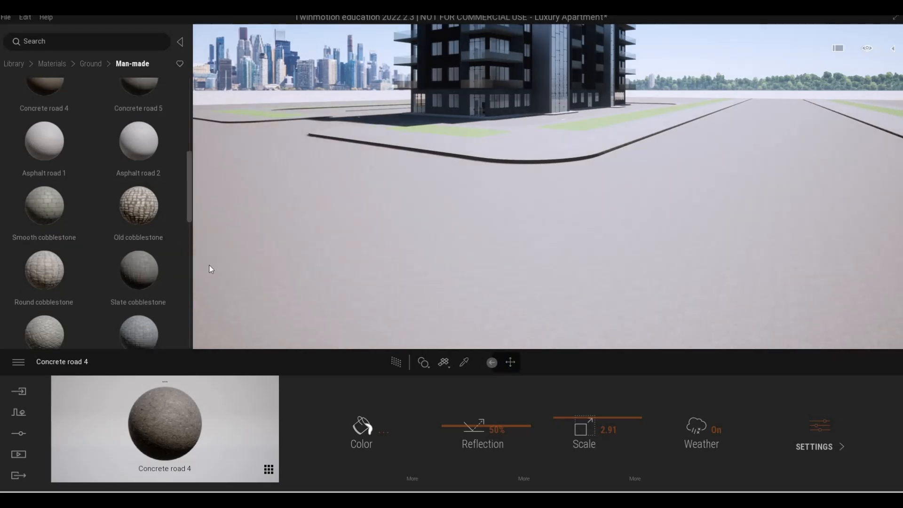
pyautogui.moveTo(139, 271); pyautogui.dragTo(381, 272)
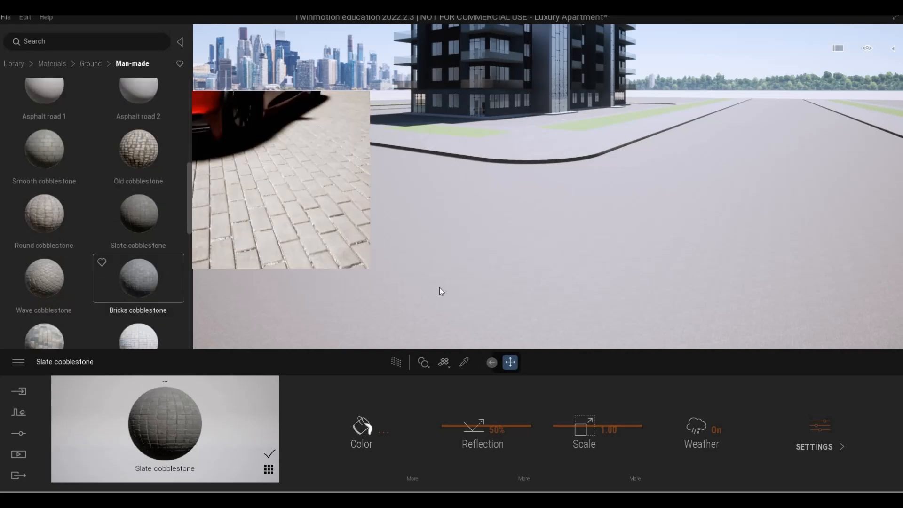
# Apply the Bricks cobblestone material to the road surface and set its scale to 6.71.
pyautogui.press('w')
pyautogui.press('w')
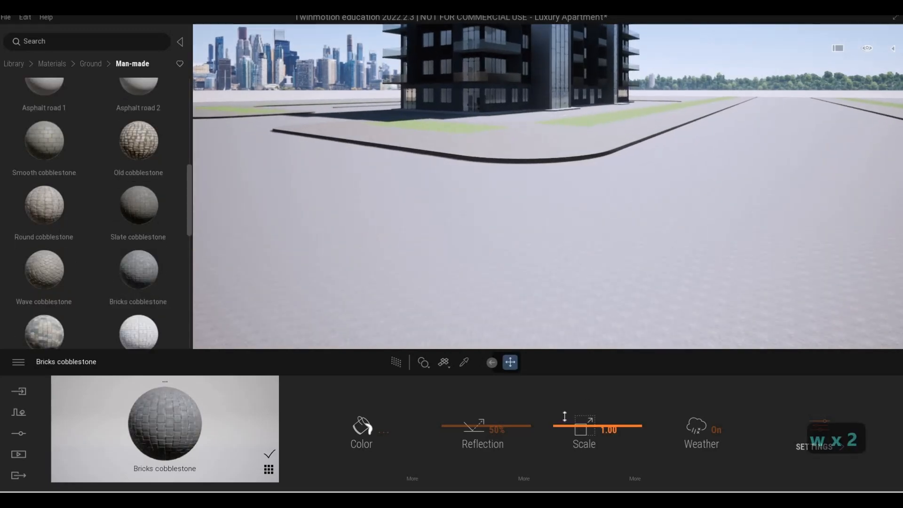
pyautogui.moveTo(561, 401); pyautogui.dragTo(559, 399)
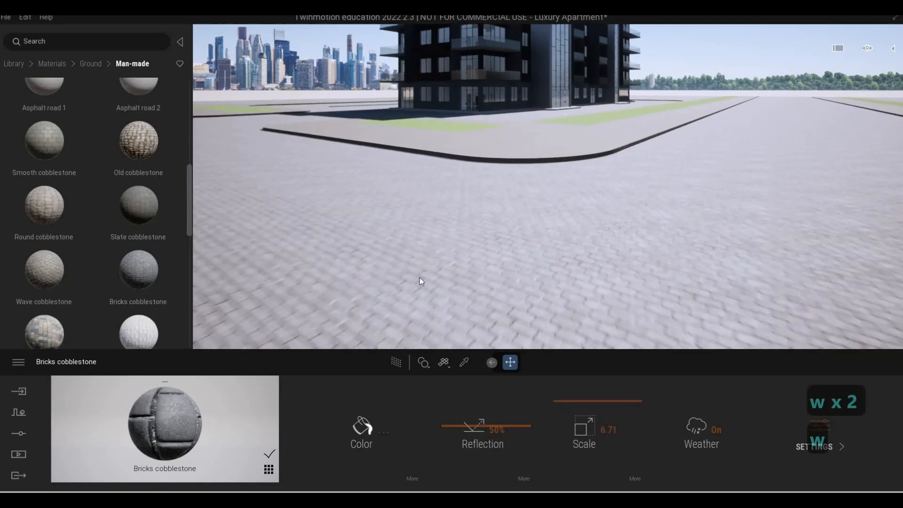
# Examine the cobblestone road surface around the curved sidewalk corner up close and from farther away.
pyautogui.press('w')
pyautogui.press('w')
pyautogui.press('w')
pyautogui.press('w')
pyautogui.press('w')
pyautogui.press('w')
pyautogui.press('w')
pyautogui.press('w')
pyautogui.press('w')
pyautogui.press('w')
pyautogui.press('w')
pyautogui.press('w')
pyautogui.press('w')
pyautogui.press('w')
pyautogui.press('w')
pyautogui.press('w')
pyautogui.press('w')
pyautogui.press('s')
pyautogui.press('w')
pyautogui.press('q')
pyautogui.press('w')
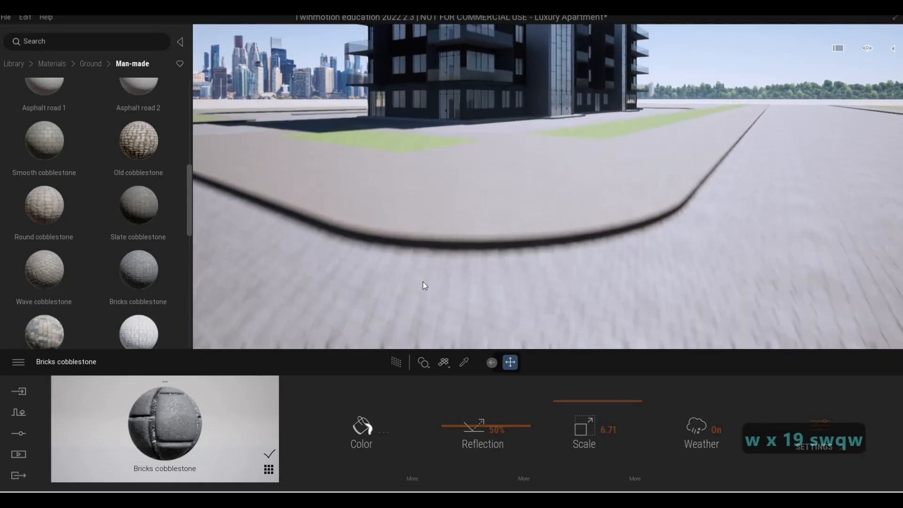
pyautogui.press('s')
pyautogui.press('s')
pyautogui.press('s')
pyautogui.press('s')
pyautogui.press('s')
pyautogui.press('s')
pyautogui.press('s')
pyautogui.press('s')
pyautogui.press('s')
pyautogui.press('s')
pyautogui.press('s')
pyautogui.press('s')
pyautogui.press('e')
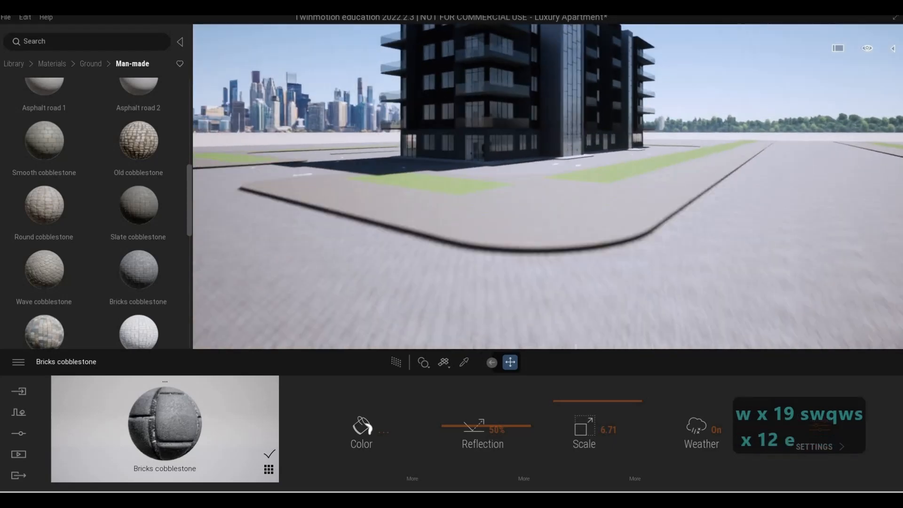
pyautogui.press('a')
pyautogui.press('d')
pyautogui.press('d')
pyautogui.press('s')
pyautogui.press('w')
pyautogui.press('a')
pyautogui.press('w')
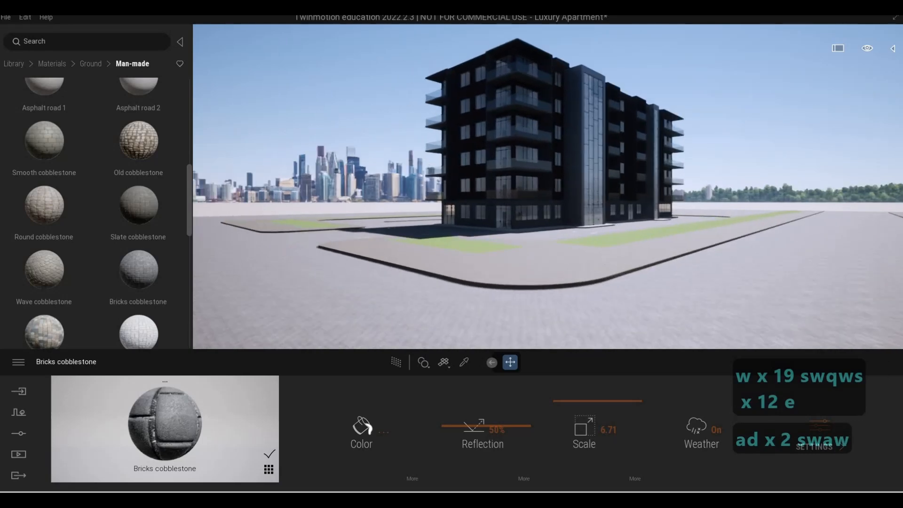
pyautogui.press('d')
pyautogui.press('s')
pyautogui.press('s')
pyautogui.press('w')
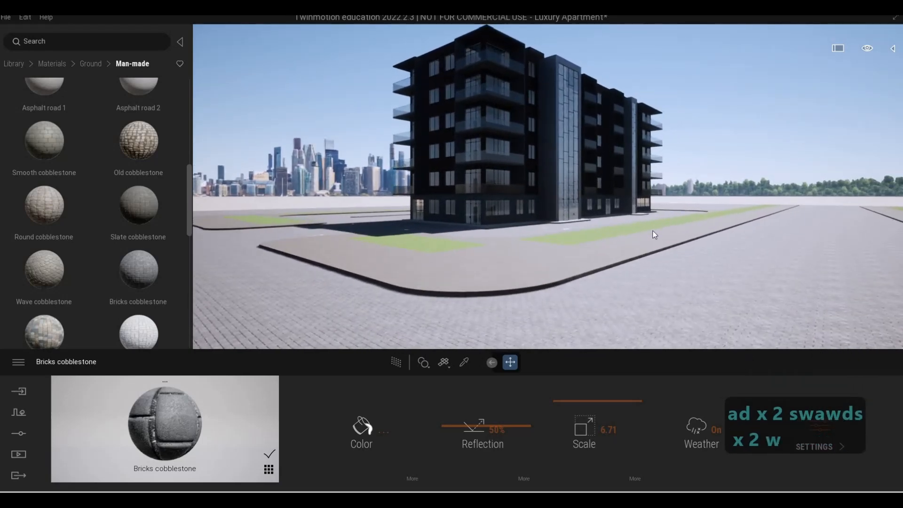
# Approach the parking area beside the building and open the Cars category of the vehicle library.
pyautogui.press('w')
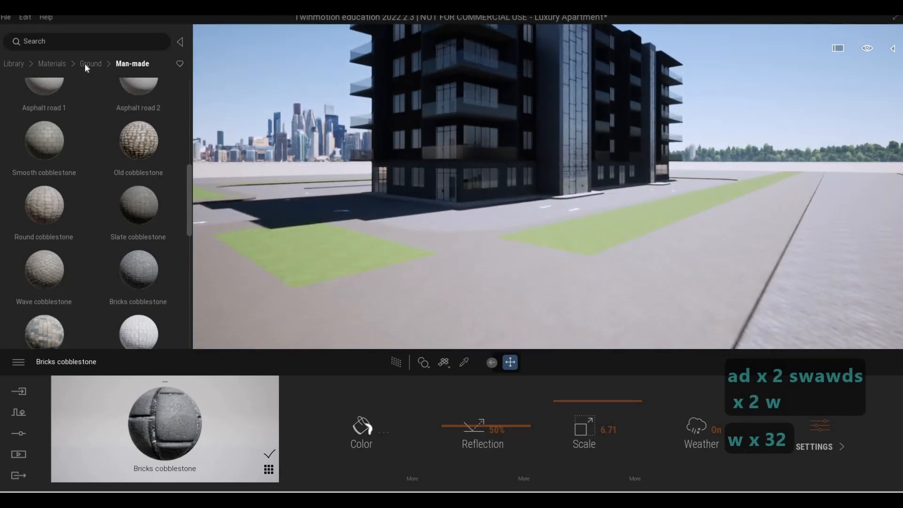
pyautogui.press('w')
pyautogui.click(88, 64)
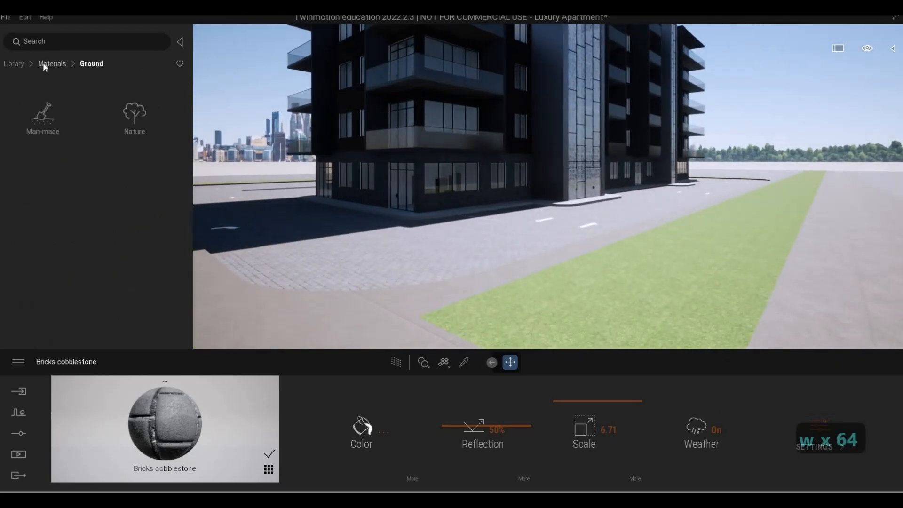
pyautogui.click(18, 64)
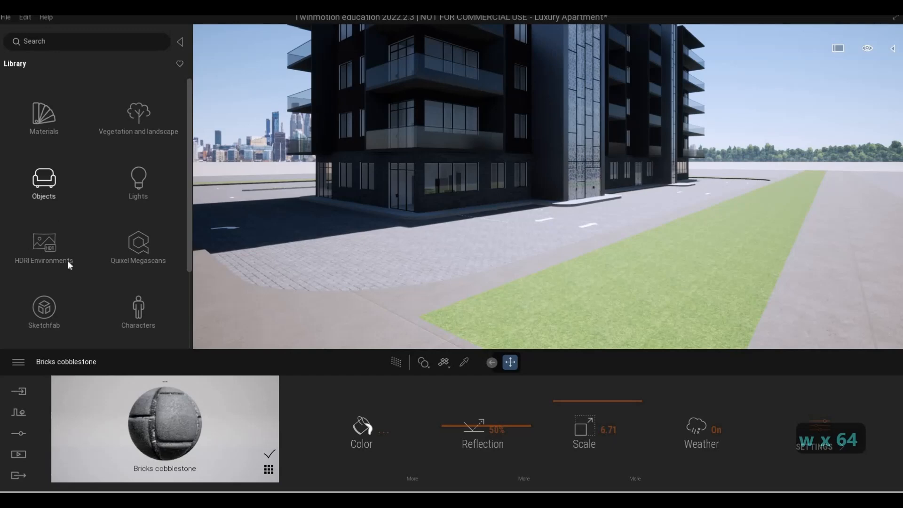
pyautogui.scroll(-2, 69, 265)
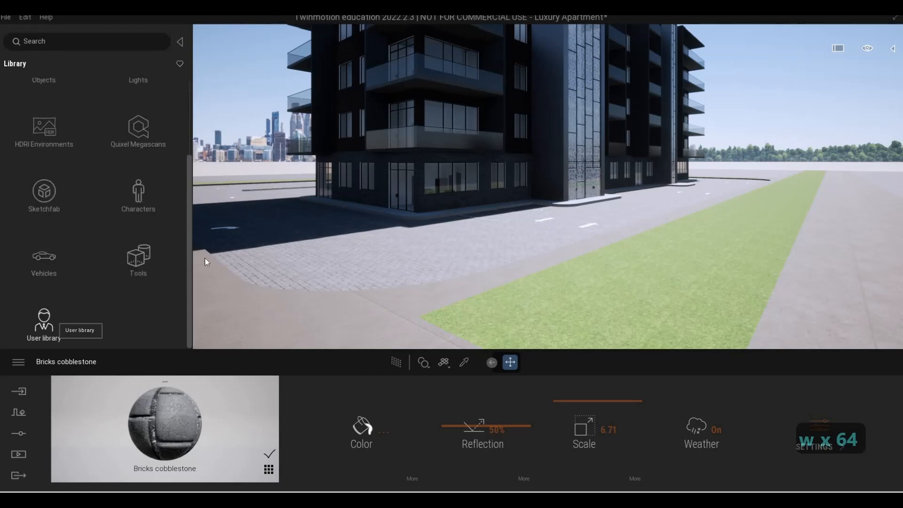
pyautogui.click(44, 261)
pyautogui.press('w')
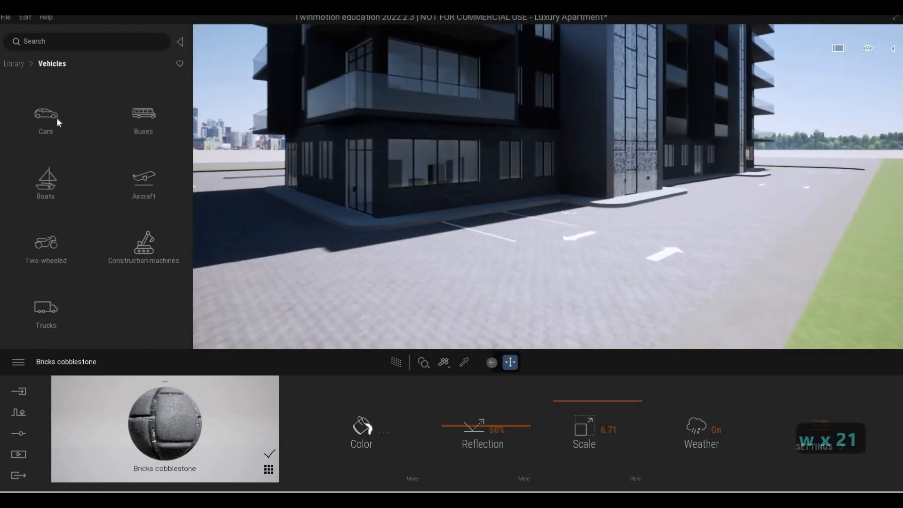
pyautogui.click(45, 121)
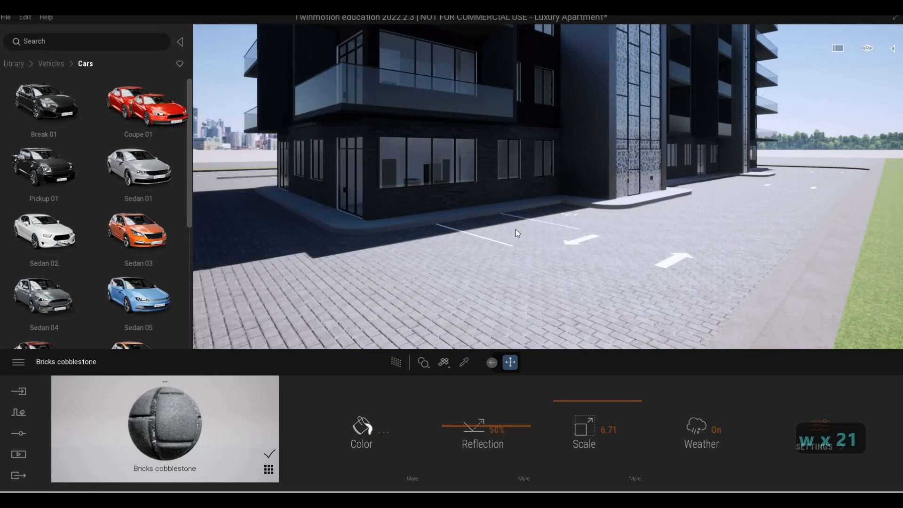
# Place a light gray Coupe 01 in the marked bay near the building corner and rotate it 90°.
pyautogui.moveTo(515, 230); pyautogui.dragTo(516, 236)
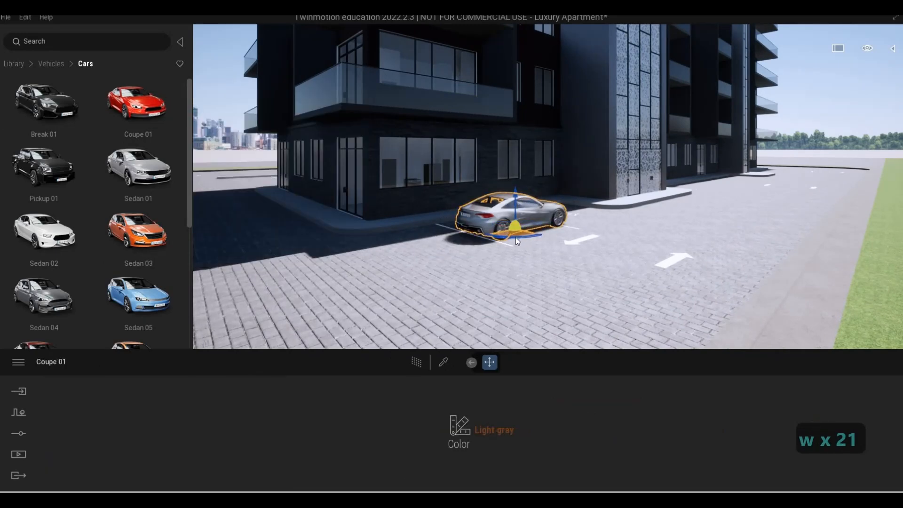
pyautogui.write('90')
pyautogui.press('Return')
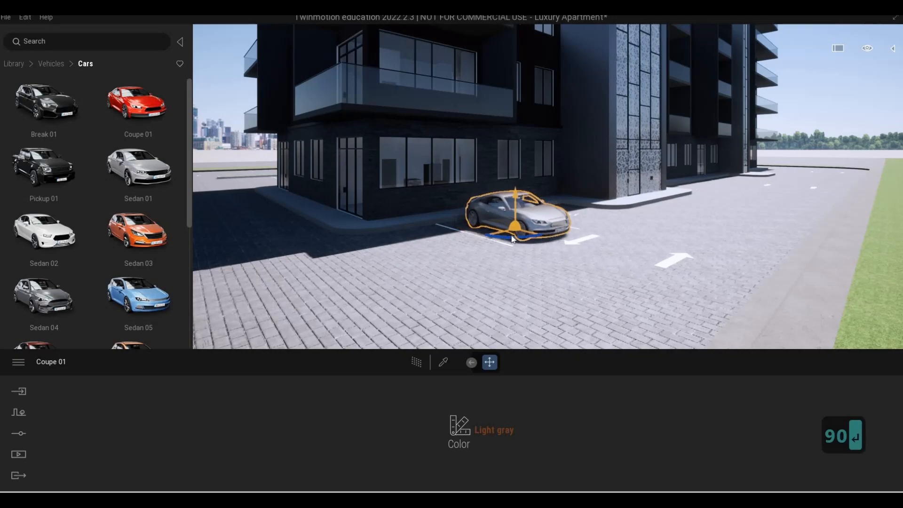
# Place a black Pickup 01 in the bay next to the accessible parking space beyond the first patterned column.
pyautogui.press('d')
pyautogui.press('w')
pyautogui.press('w')
pyautogui.press('w')
pyautogui.press('w')
pyautogui.press('w')
pyautogui.press('w')
pyautogui.press('w')
pyautogui.press('w')
pyautogui.press('w')
pyautogui.press('w')
pyautogui.press('w')
pyautogui.press('w')
pyautogui.press('w')
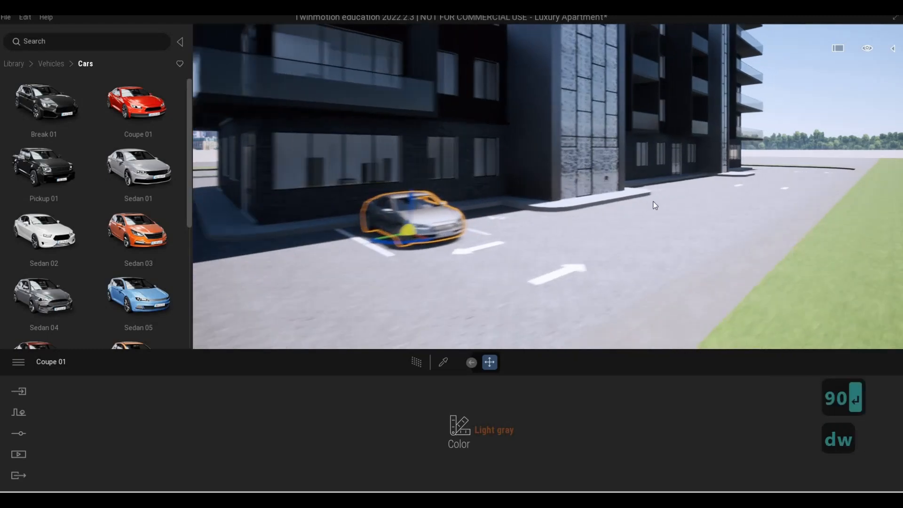
pyautogui.press('q')
pyautogui.moveTo(70, 171); pyautogui.dragTo(741, 269)
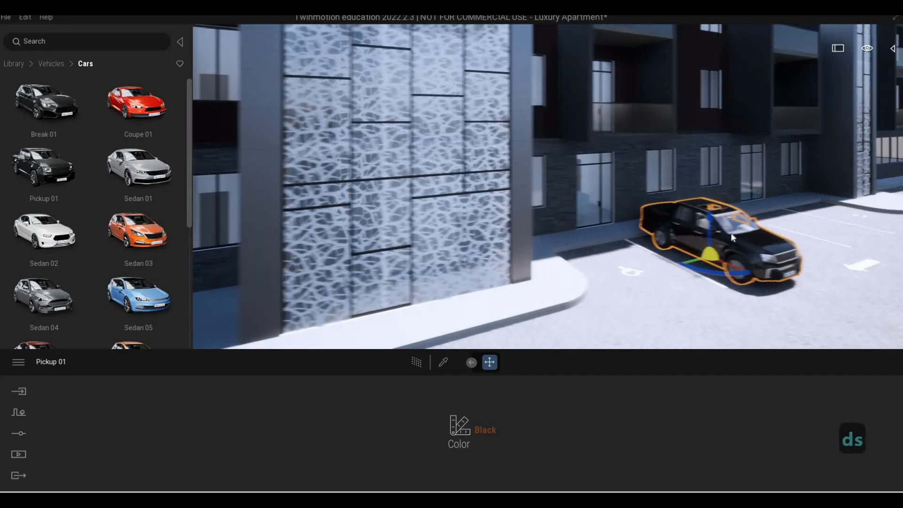
# Place a white Sedan 05 in the same parking row as the pickup, turn it toward the driveway and move it into a marked bay.
pyautogui.press('s')
pyautogui.press('s')
pyautogui.press('s')
pyautogui.press('s')
pyautogui.press('s')
pyautogui.press('d')
pyautogui.press('w')
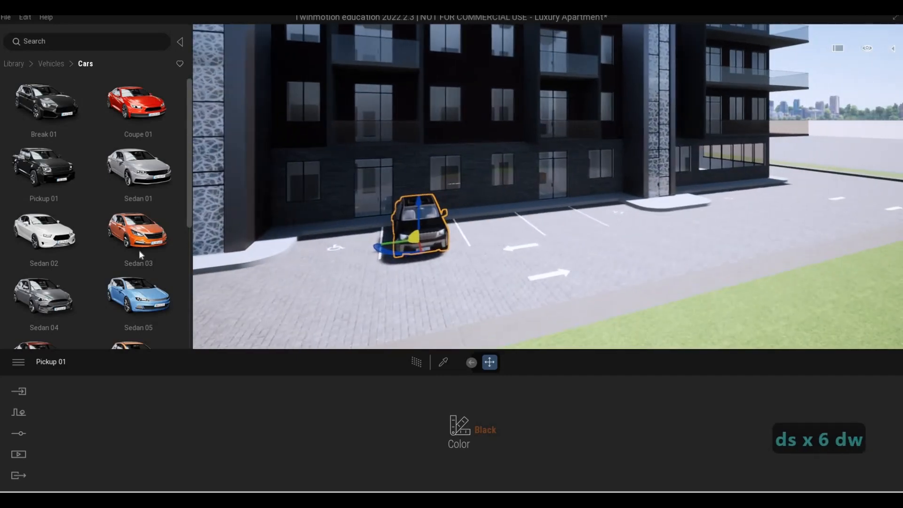
pyautogui.moveTo(138, 294); pyautogui.dragTo(614, 229)
pyautogui.click(615, 229)
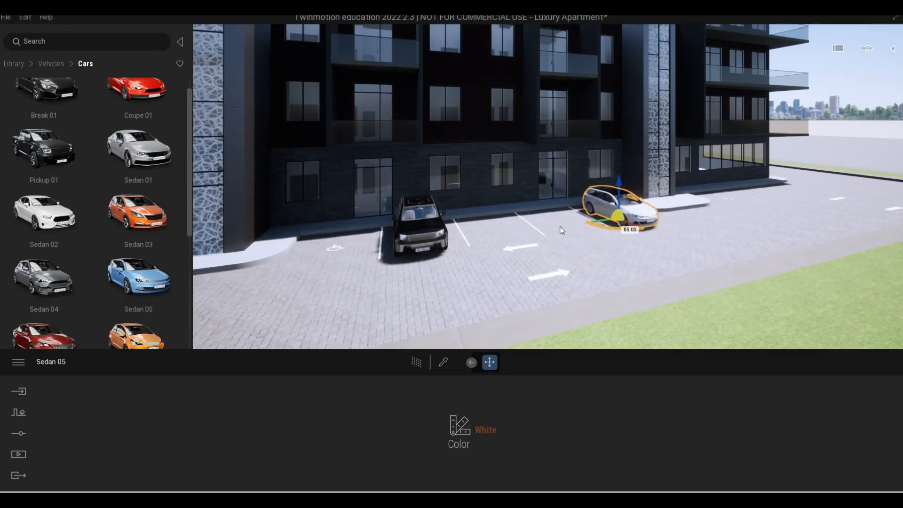
pyautogui.moveTo(582, 222); pyautogui.dragTo(557, 227)
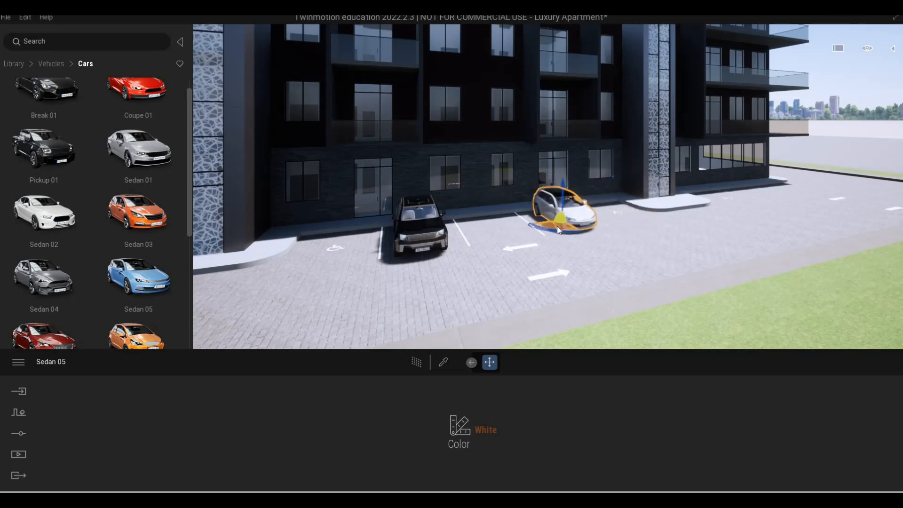
# Place a Sedan 06 on the paving beyond the far patterned column.
pyautogui.press('d')
pyautogui.press('d')
pyautogui.press('d')
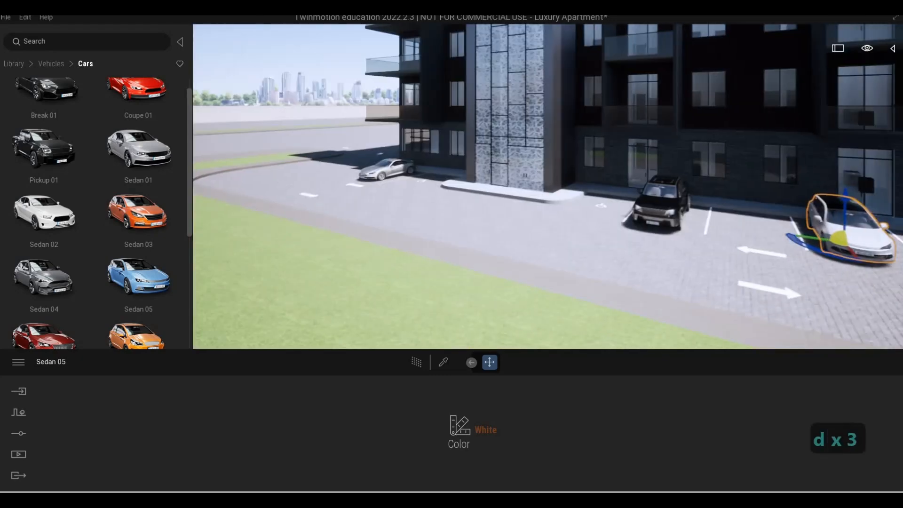
pyautogui.press('w')
pyautogui.press('w')
pyautogui.press('w')
pyautogui.press('w')
pyautogui.press('w')
pyautogui.press('w')
pyautogui.press('w')
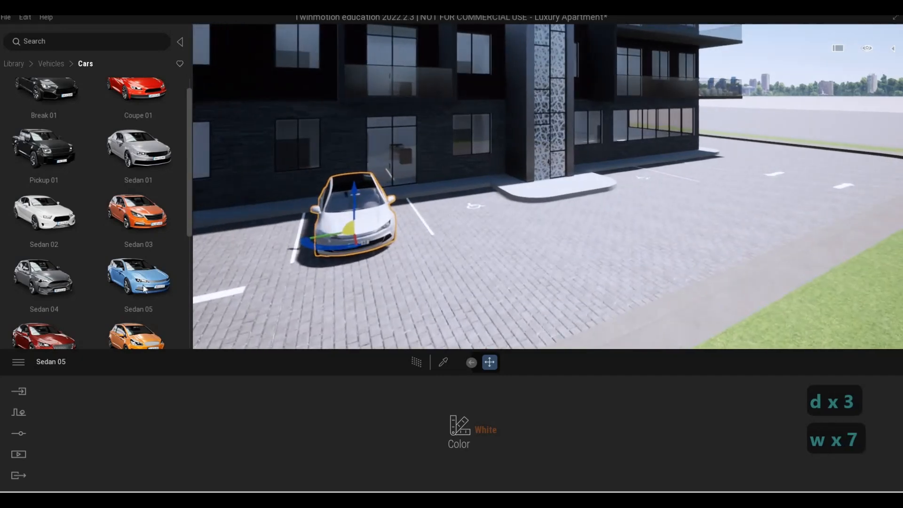
pyautogui.moveTo(58, 329); pyautogui.dragTo(659, 195)
# Set the Sedan 06 color to Dark red and position it in the parking row beyond the far column.
pyautogui.click(487, 430)
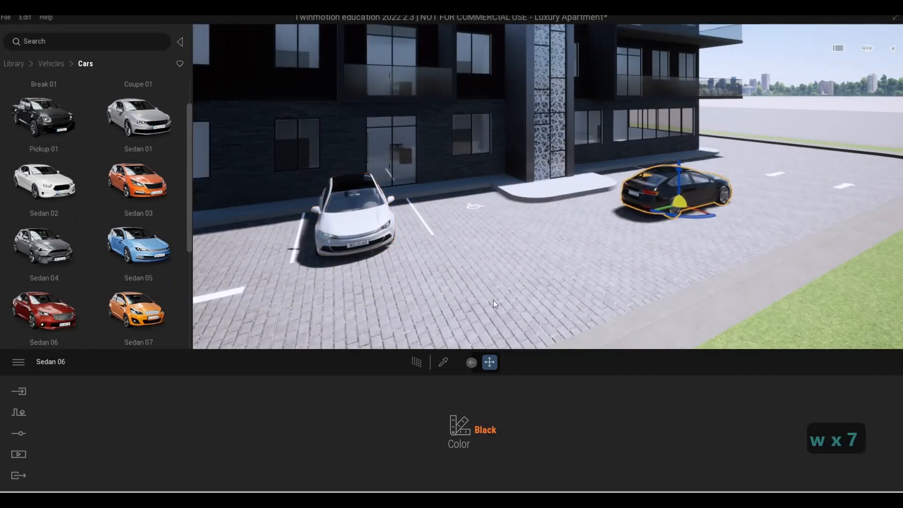
pyautogui.scroll(-1, 473, 363)
pyautogui.scroll(-1, 484, 365)
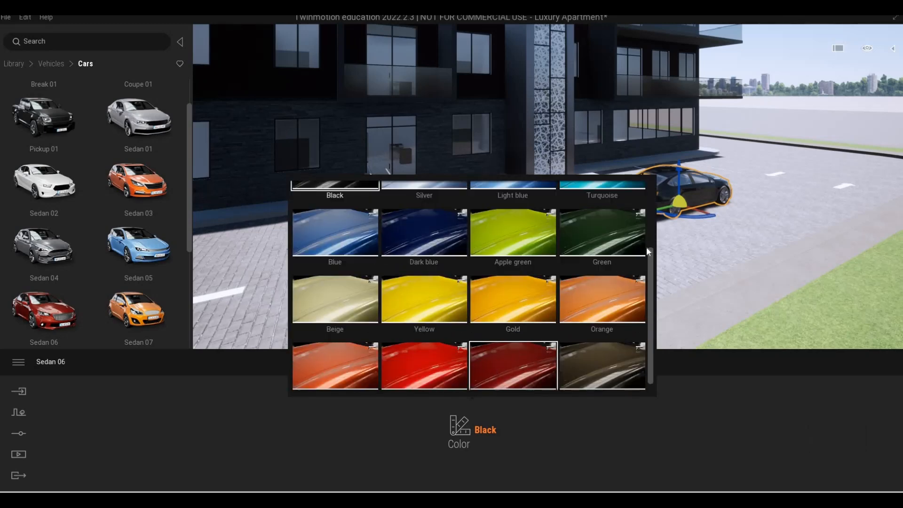
pyautogui.moveTo(685, 215)
pyautogui.mouseDown()
pyautogui.moveTo(742, 213)
pyautogui.moveTo(698, 210)
pyautogui.mouseUp()
pyautogui.moveTo(649, 188); pyautogui.dragTo(606, 162)
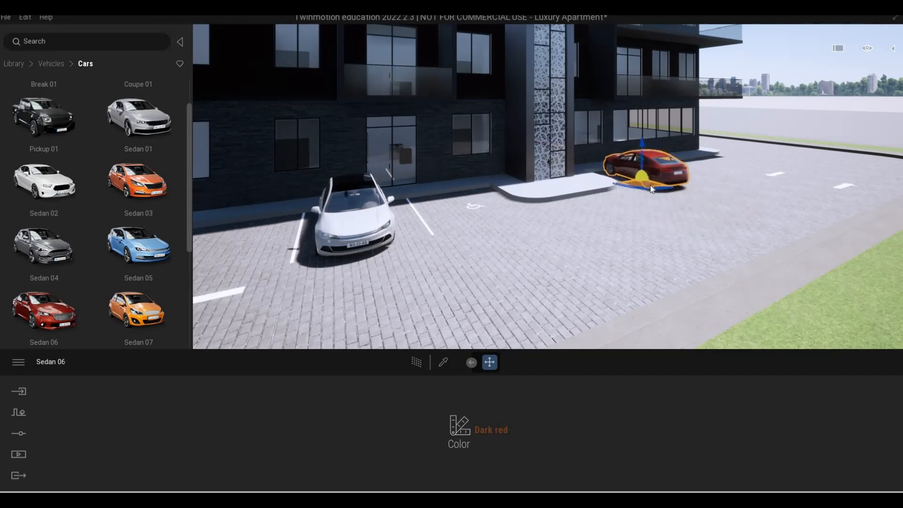
# Deselect the red sedan and place a brown Sedan 08 in the parking space beside the light gray coupe.
pyautogui.press('a')
pyautogui.press('s')
pyautogui.press('s')
pyautogui.press('s')
pyautogui.press('s')
pyautogui.press('s')
pyautogui.press('s')
pyautogui.press('s')
pyautogui.press('s')
pyautogui.press('s')
pyautogui.press('s')
pyautogui.press('s')
pyautogui.press('s')
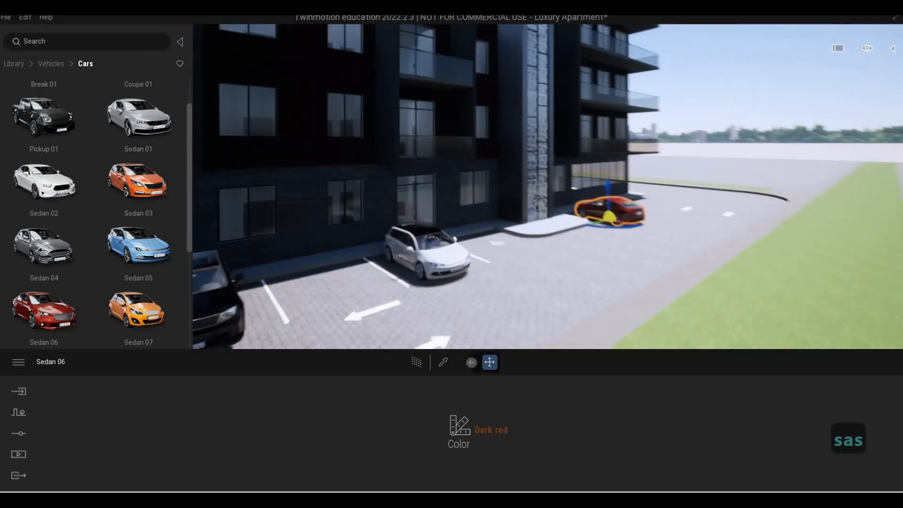
pyautogui.press('e')
pyautogui.press('s')
pyautogui.press('s')
pyautogui.press('s')
pyautogui.press('s')
pyautogui.press('s')
pyautogui.press('s')
pyautogui.press('s')
pyautogui.press('s')
pyautogui.press('s')
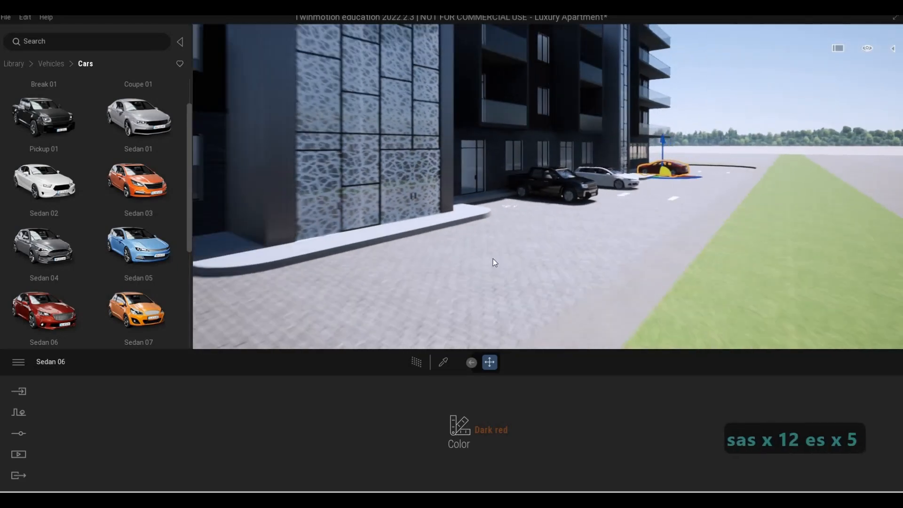
pyautogui.press('Escape')
pyautogui.press('Escape')
pyautogui.press('s')
pyautogui.press('a')
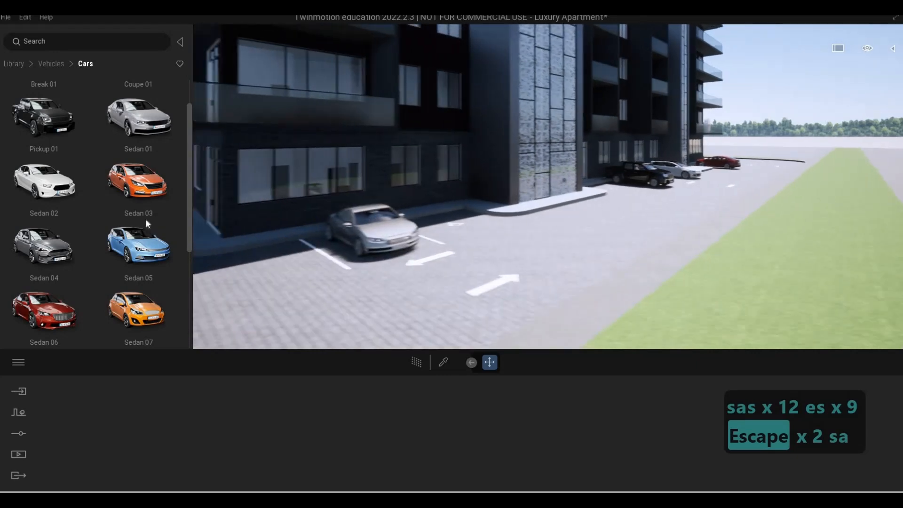
pyautogui.press('s')
pyautogui.press('a')
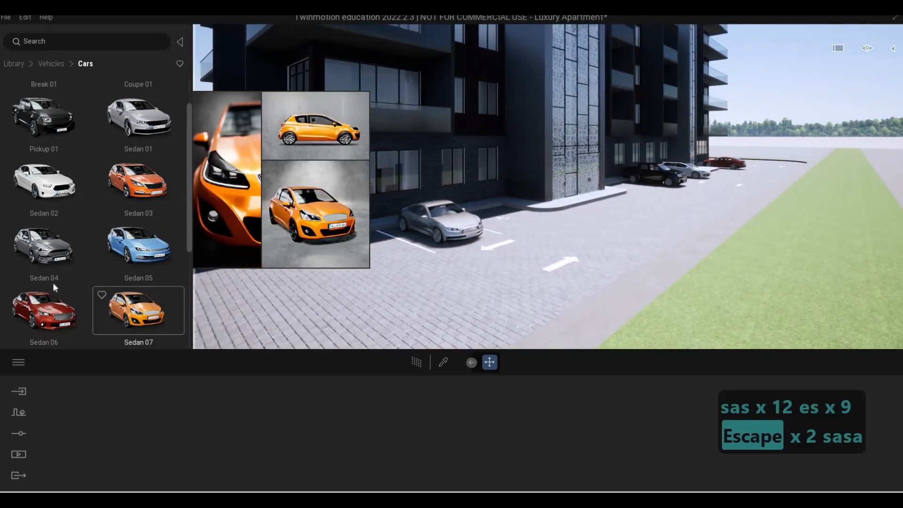
pyautogui.scroll(-1, 53, 282)
pyautogui.moveTo(529, 242); pyautogui.dragTo(579, 247)
pyautogui.moveTo(523, 226); pyautogui.dragTo(532, 226)
# Place a white Suv 03 near the white Sedan 05, rotate it 90° and move it into the adjacent parking space.
pyautogui.press('d')
pyautogui.press('w')
pyautogui.moveTo(545, 225); pyautogui.dragTo(594, 215, button='right')
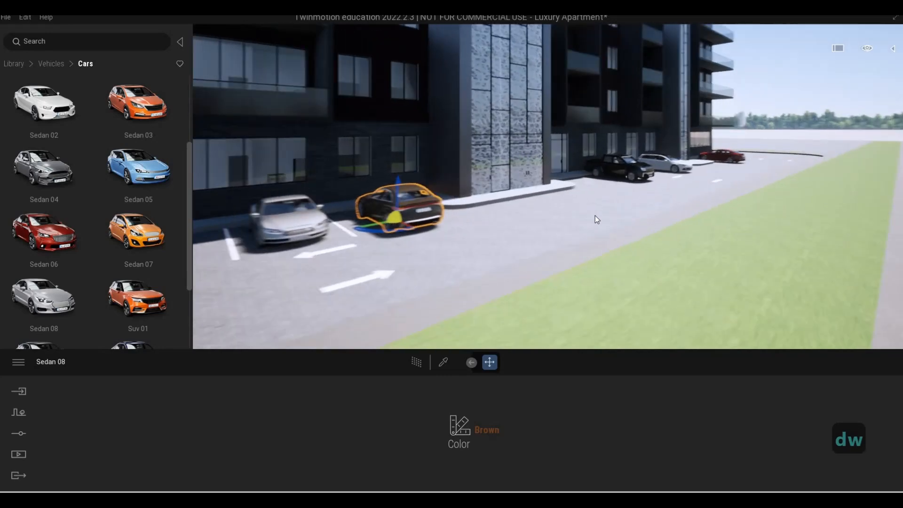
pyautogui.press('w')
pyautogui.press('w')
pyautogui.press('w')
pyautogui.press('w')
pyautogui.press('w')
pyautogui.press('w')
pyautogui.press('w')
pyautogui.press('w')
pyautogui.press('w')
pyautogui.press('q')
pyautogui.press('q')
pyautogui.scroll(-1, 142, 266)
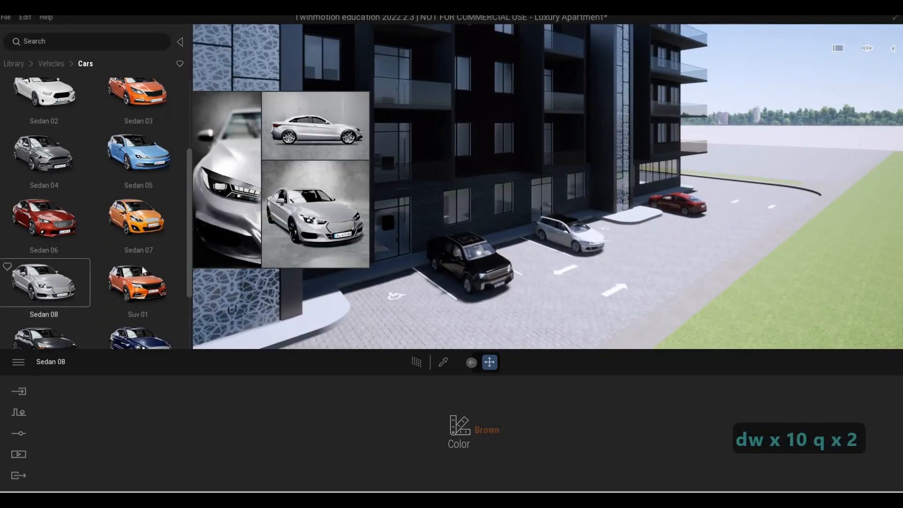
pyautogui.scroll(-2, 142, 266)
pyautogui.moveTo(619, 263); pyautogui.dragTo(653, 267)
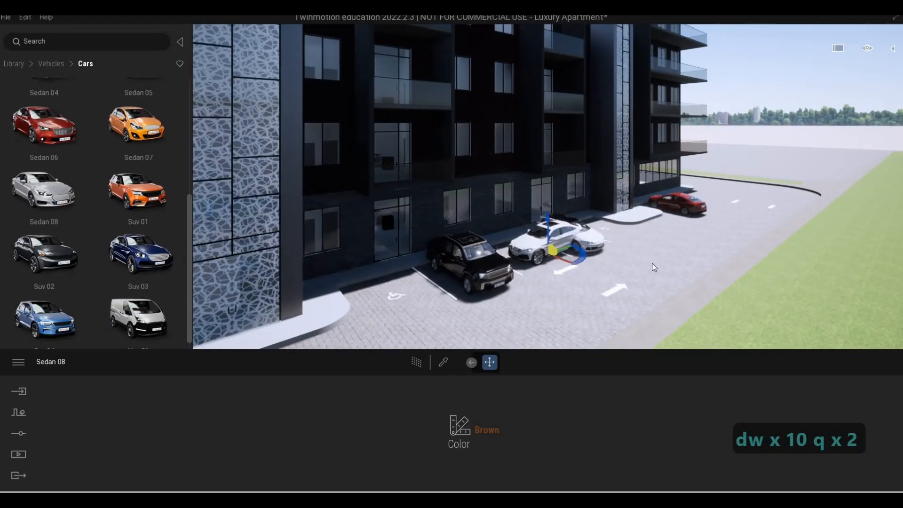
pyautogui.write('90')
pyautogui.press('Return')
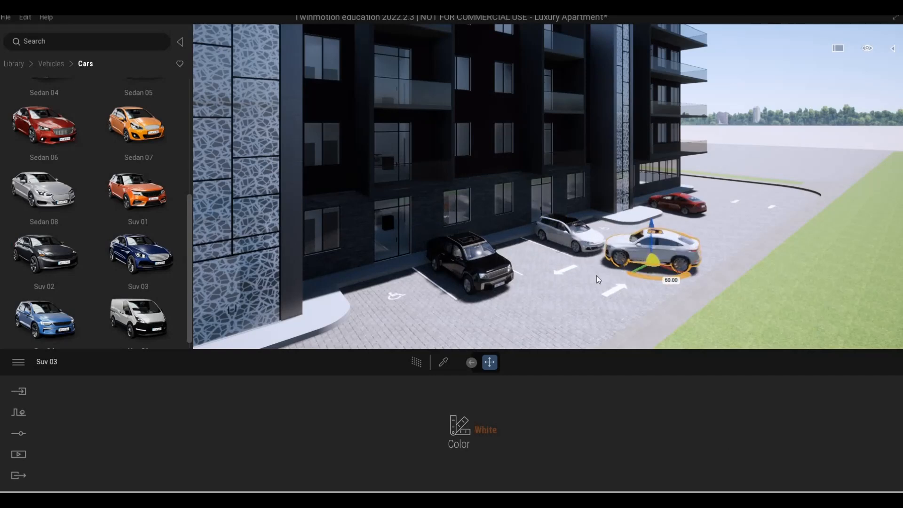
pyautogui.moveTo(648, 270); pyautogui.dragTo(609, 239)
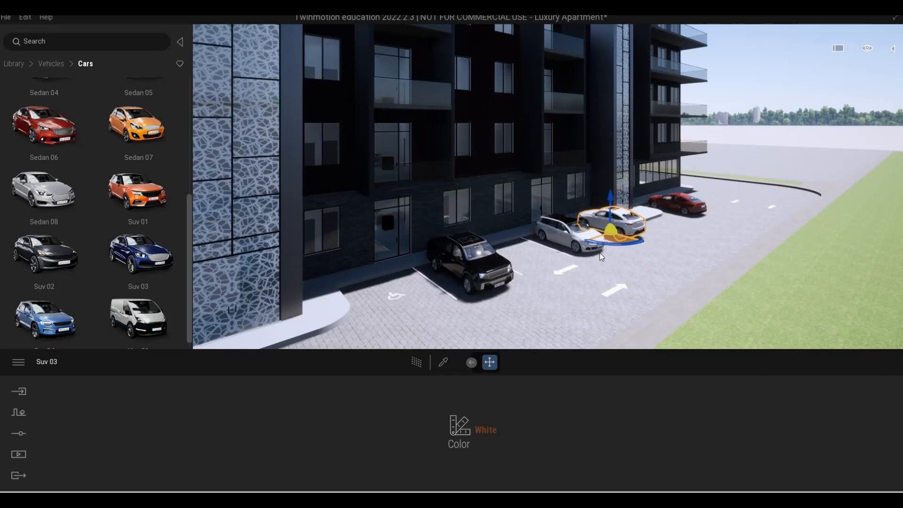
# Set the color of the selected Suv 03 to Silver.
pyautogui.press('s')
pyautogui.press('s')
pyautogui.press('d')
pyautogui.press('w')
pyautogui.click(489, 426)
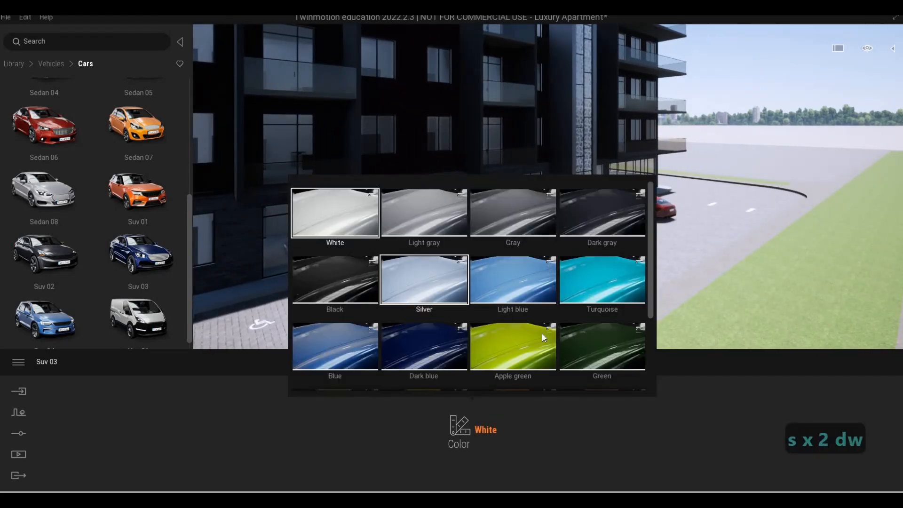
pyautogui.press('w')
pyautogui.press('w')
pyautogui.press('w')
pyautogui.press('w')
pyautogui.press('w')
pyautogui.press('w')
pyautogui.press('w')
pyautogui.press('w')
pyautogui.press('w')
pyautogui.press('w')
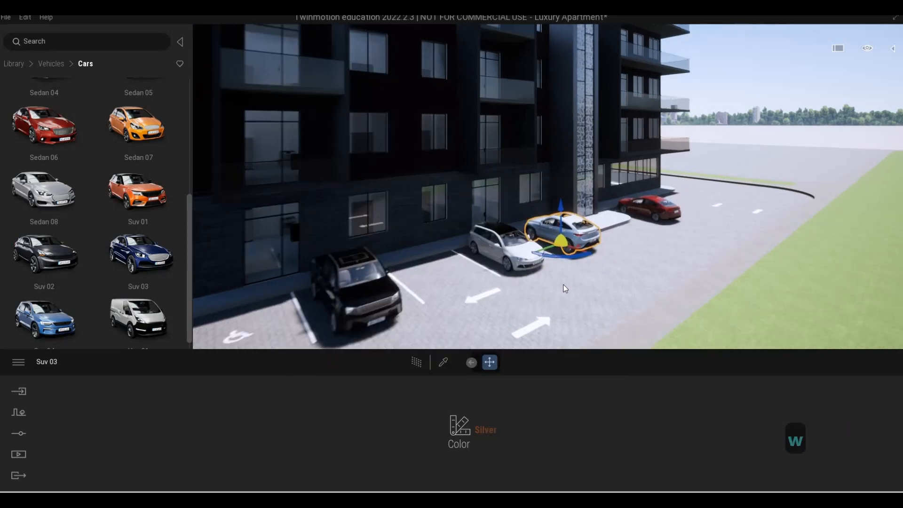
# Examine how the silver Suv 03 sits in its parking space between the white sedan and the far patterned column.
pyautogui.press('d')
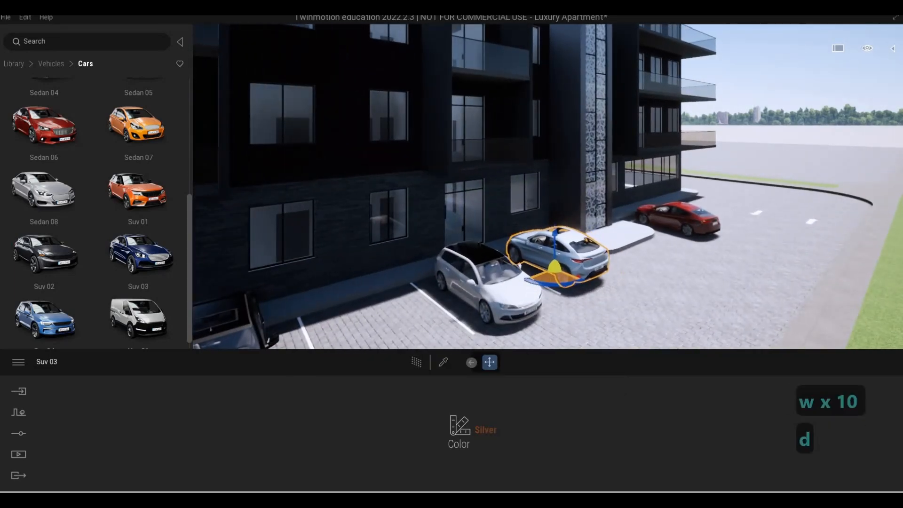
pyautogui.press('w')
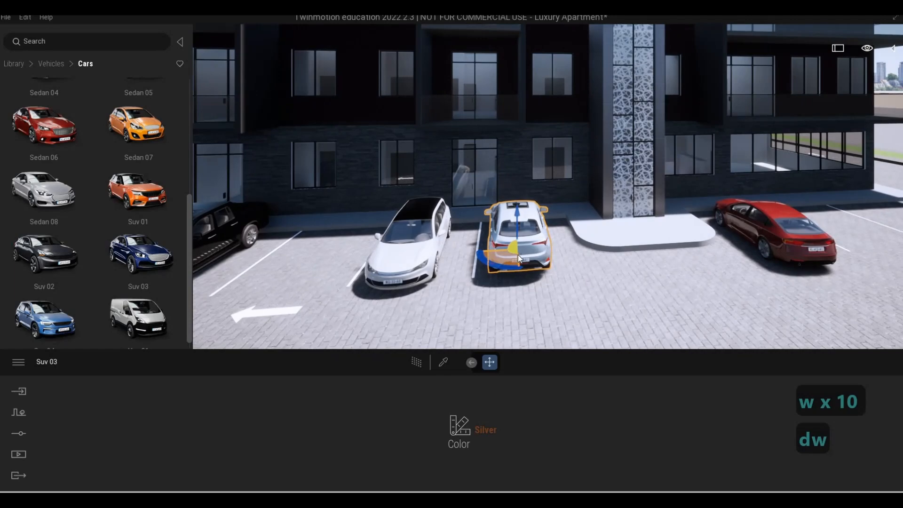
pyautogui.press('a')
pyautogui.press('a')
pyautogui.press('a')
pyautogui.press('a')
pyautogui.press('a')
pyautogui.press('a')
pyautogui.press('a')
pyautogui.press('a')
pyautogui.press('a')
pyautogui.press('a')
pyautogui.press('a')
pyautogui.press('a')
pyautogui.press('a')
pyautogui.press('a')
pyautogui.press('a')
pyautogui.press('a')
pyautogui.press('a')
pyautogui.press('a')
pyautogui.press('a')
pyautogui.press('a')
pyautogui.press('a')
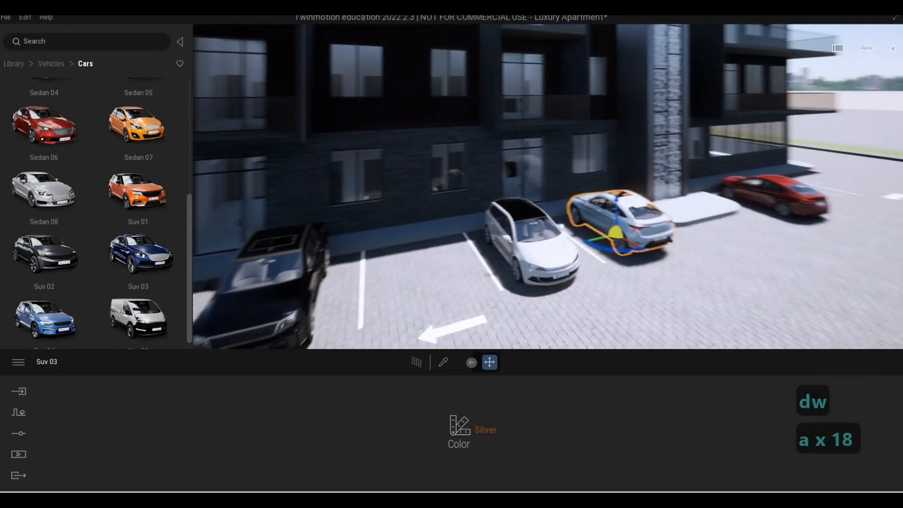
# Review the full row of parked cars along the facade from beyond the near building corner and deselect the silver Suv 03.
pyautogui.press('s')
pyautogui.press('s')
pyautogui.press('s')
pyautogui.press('s')
pyautogui.press('s')
pyautogui.press('s')
pyautogui.press('s')
pyautogui.press('s')
pyautogui.press('s')
pyautogui.press('s')
pyautogui.press('s')
pyautogui.press('s')
pyautogui.press('s')
pyautogui.press('s')
pyautogui.press('s')
pyautogui.press('s')
pyautogui.press('s')
pyautogui.press('s')
pyautogui.press('s')
pyautogui.press('s')
pyautogui.press('s')
pyautogui.press('s')
pyautogui.press('d')
pyautogui.press('e')
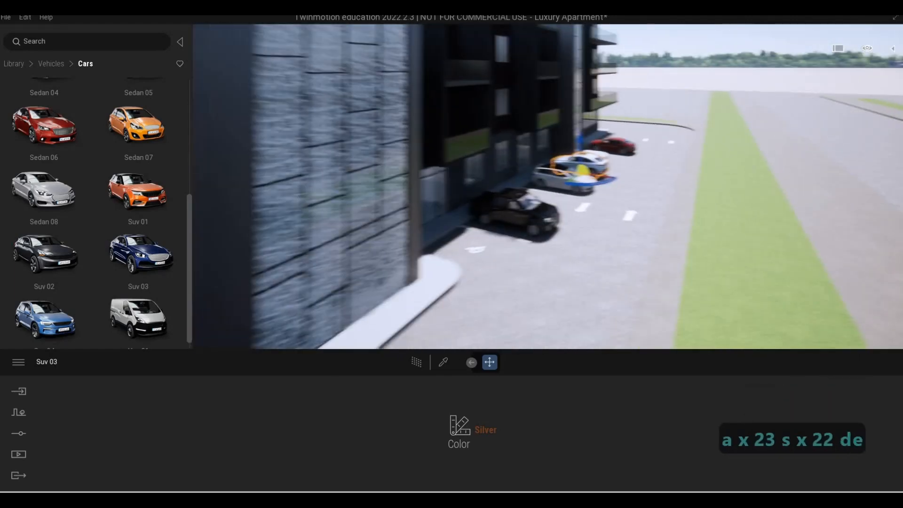
pyautogui.press('s')
pyautogui.press('a')
pyautogui.press('a')
pyautogui.press('a')
pyautogui.press('a')
pyautogui.press('a')
pyautogui.press('a')
pyautogui.press('a')
pyautogui.press('a')
pyautogui.press('a')
pyautogui.press('a')
pyautogui.press('a')
pyautogui.press('a')
pyautogui.press('a')
pyautogui.press('a')
pyautogui.press('a')
pyautogui.press('a')
pyautogui.press('a')
pyautogui.press('a')
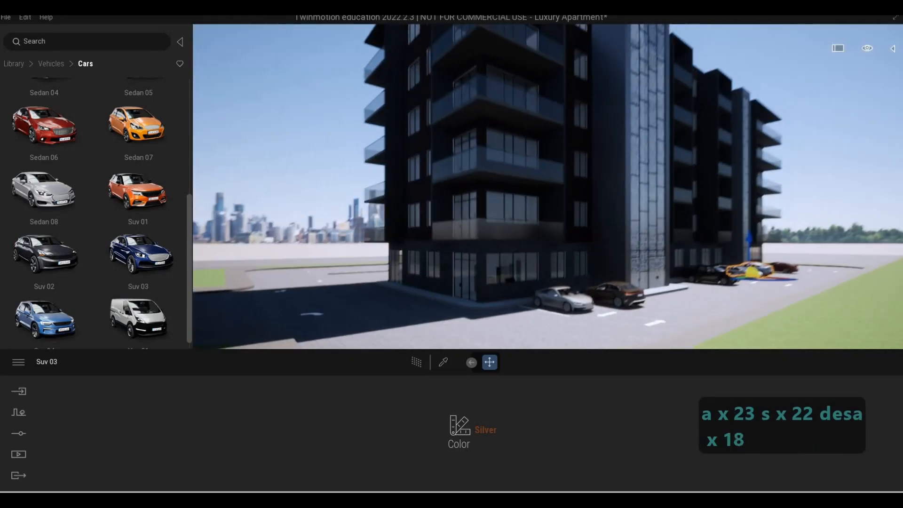
pyautogui.press('q')
pyautogui.press('a')
pyautogui.press('s')
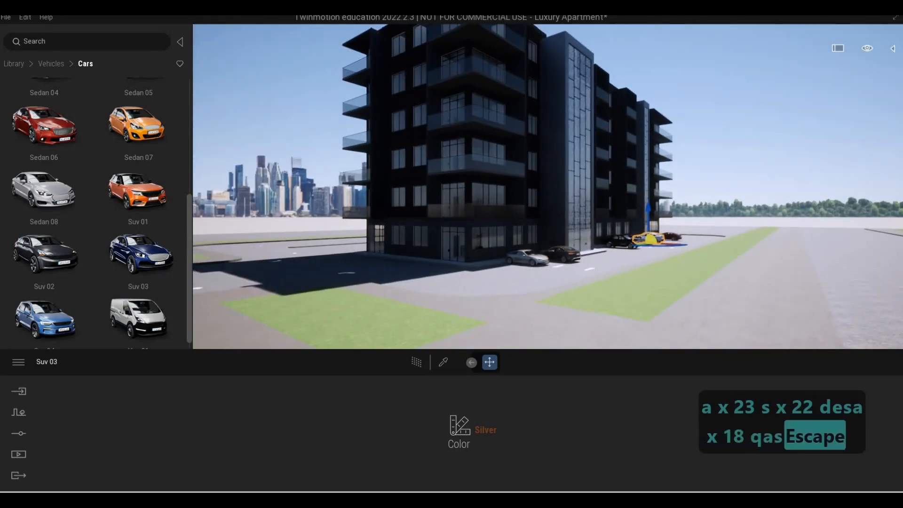
pyautogui.press('Escape')
# Examine the near building corner and the parked cars beside the lawn strip.
pyautogui.press('d')
pyautogui.press('e')
pyautogui.press('d')
pyautogui.press('w')
pyautogui.press('d')
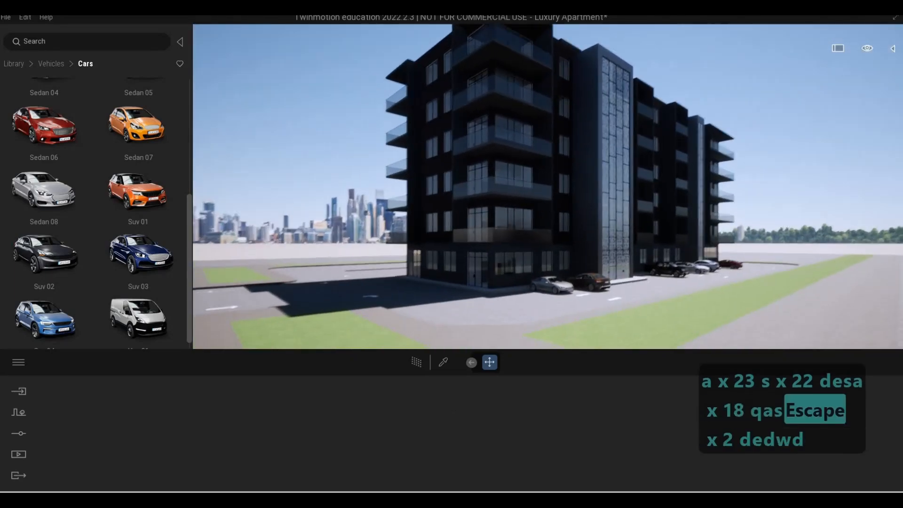
pyautogui.press('w')
pyautogui.press('a')
pyautogui.press('w')
pyautogui.press('s')
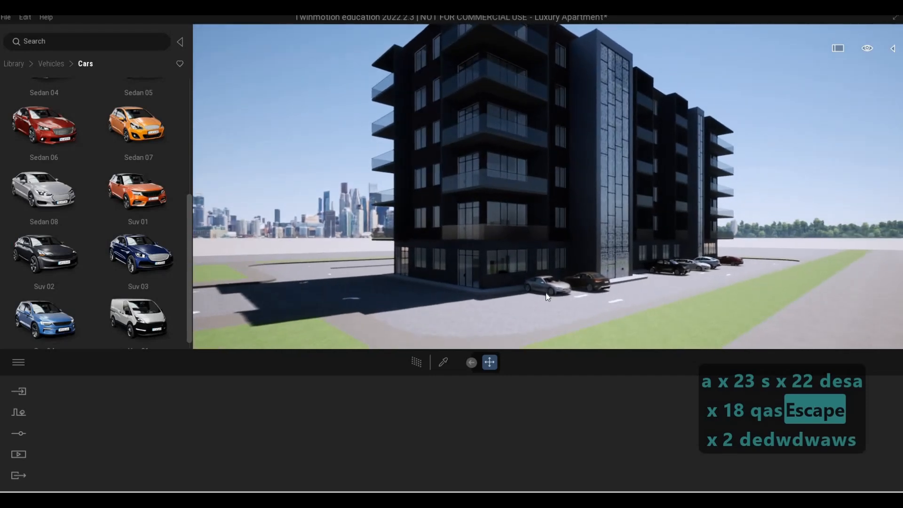
pyautogui.press('s')
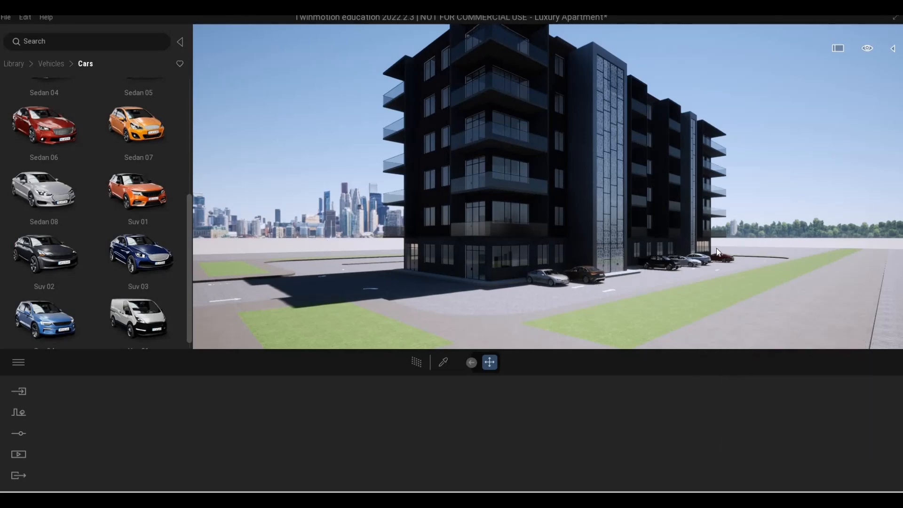
# Examine the whole apartment block with its surrounding paving, lawns and curbs from across the road.
pyautogui.press('s')
pyautogui.press('d')
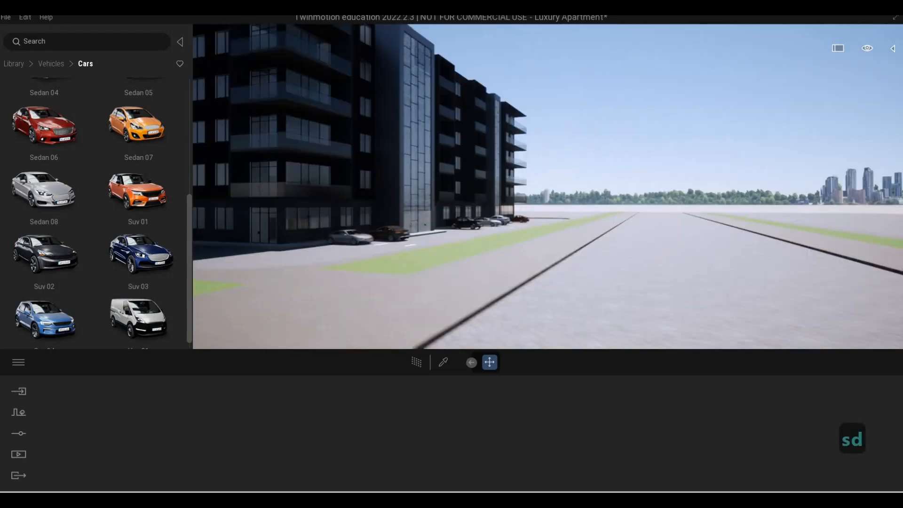
pyautogui.press('d')
pyautogui.press('d')
pyautogui.press('q')
pyautogui.press('q')
pyautogui.press('q')
pyautogui.press('q')
pyautogui.press('s')
pyautogui.press('a')
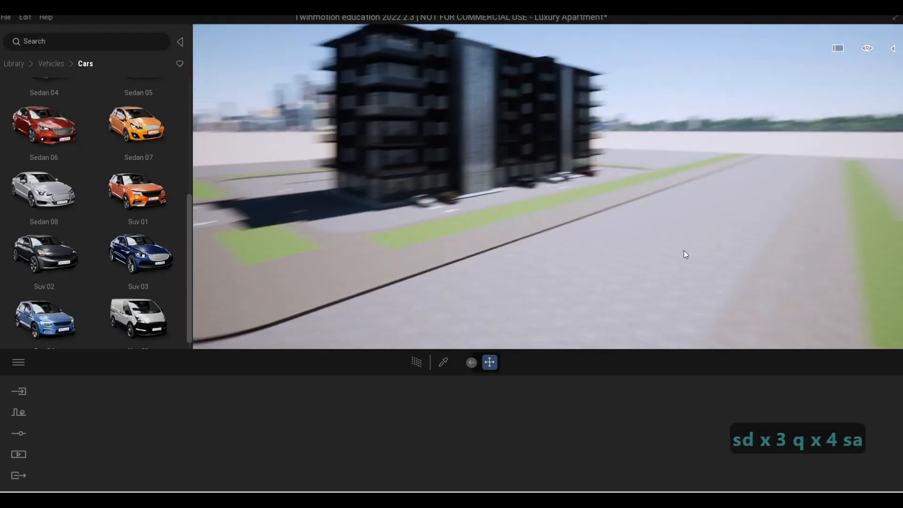
pyautogui.press('a')
pyautogui.press('a')
pyautogui.press('a')
pyautogui.press('a')
pyautogui.press('a')
pyautogui.press('a')
pyautogui.press('a')
pyautogui.press('a')
pyautogui.press('a')
pyautogui.press('a')
pyautogui.press('a')
pyautogui.press('e')
pyautogui.press('s')
pyautogui.press('s')
pyautogui.press('d')
pyautogui.press('s')
pyautogui.press('q')
pyautogui.press('s')
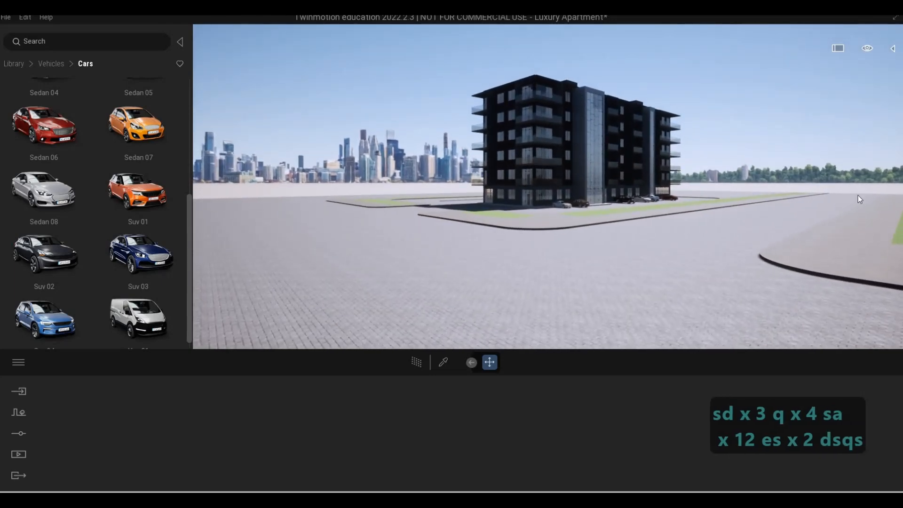
# Inspect the curbed site corner and the parking side of the building from the paved road.
pyautogui.press('a')
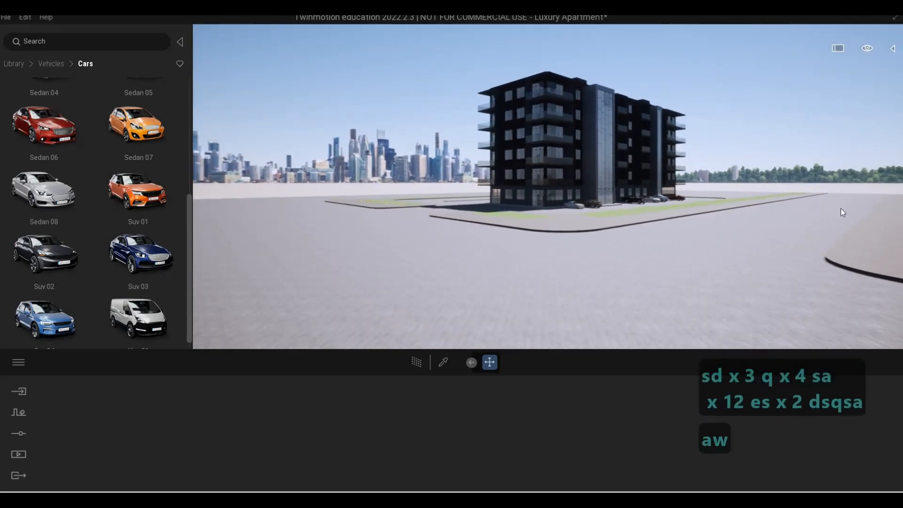
pyautogui.press('a')
pyautogui.press('w')
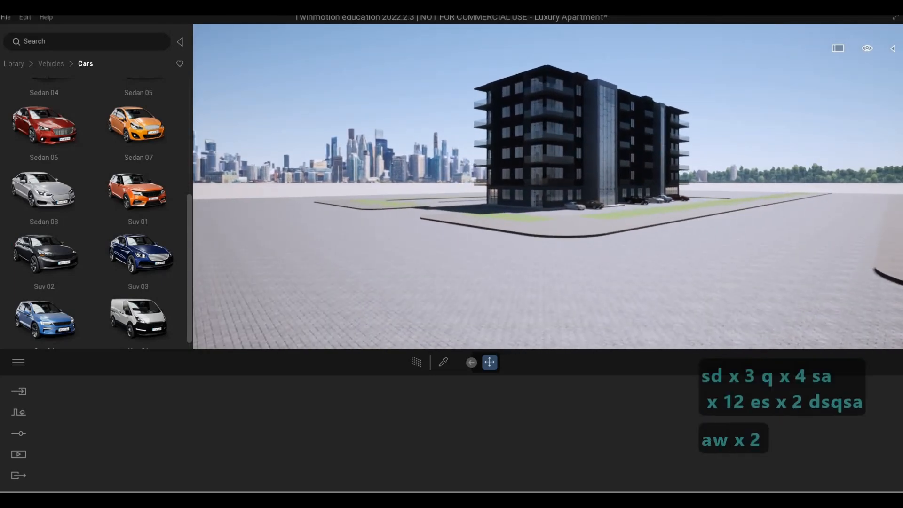
pyautogui.press('d')
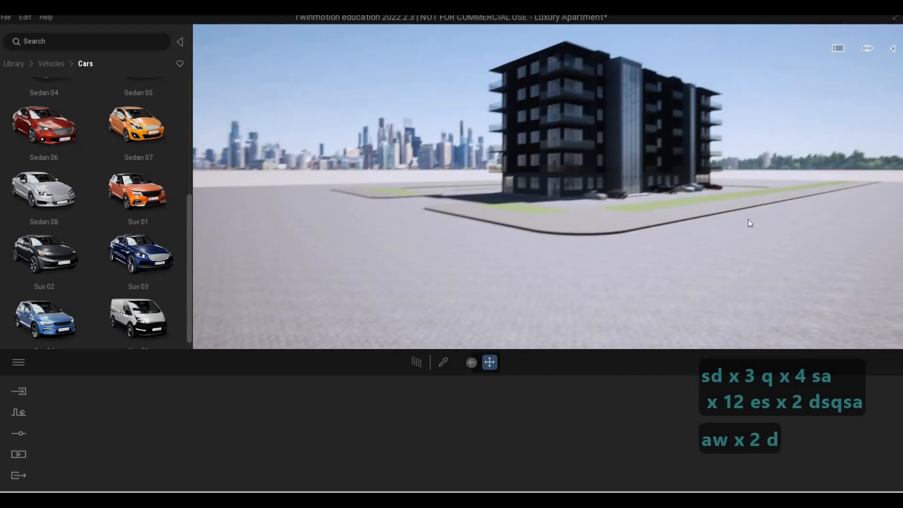
pyautogui.press('w')
pyautogui.press('w')
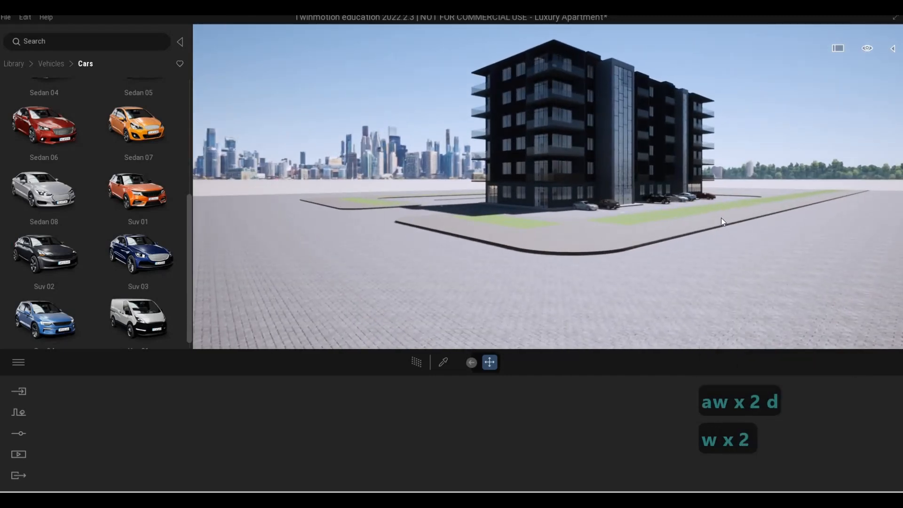
pyautogui.press('w')
pyautogui.press('w')
pyautogui.press('w')
pyautogui.press('w')
pyautogui.press('w')
pyautogui.press('w')
pyautogui.press('w')
pyautogui.press('w')
pyautogui.press('d')
pyautogui.press('s')
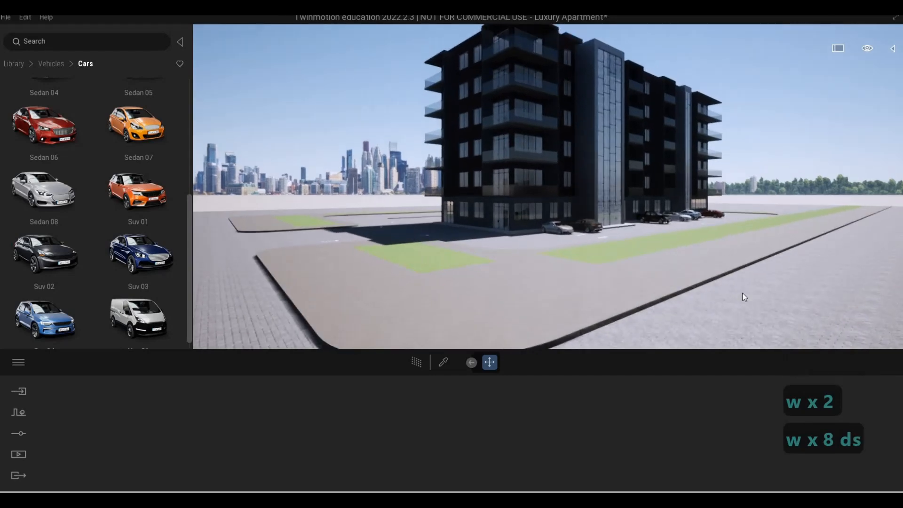